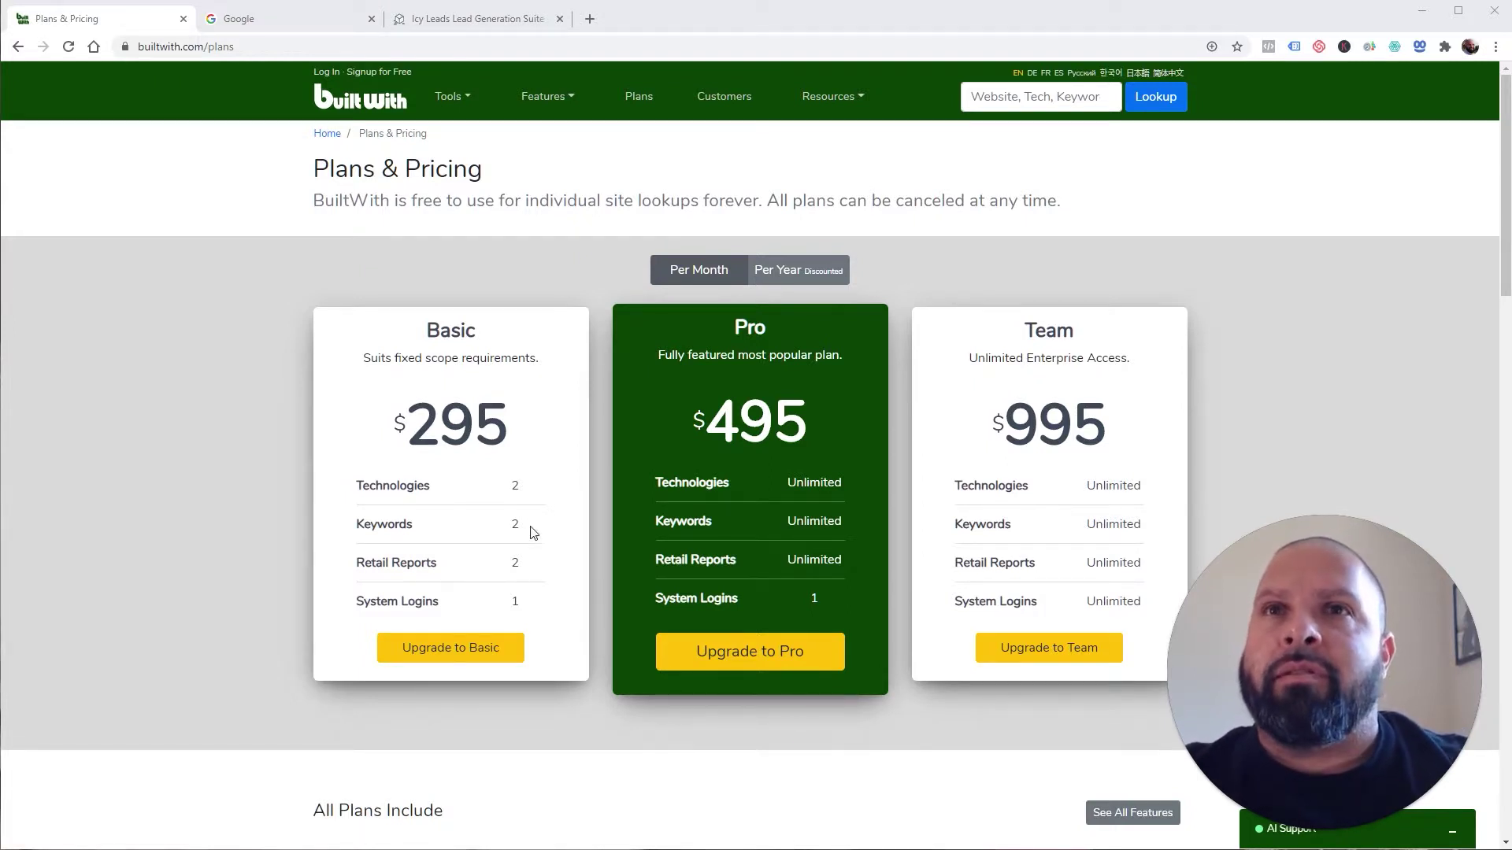
Highlight the Basic plan's 295 price several times, clearing each highlight
left_click_drag(408, 414, 510, 423)
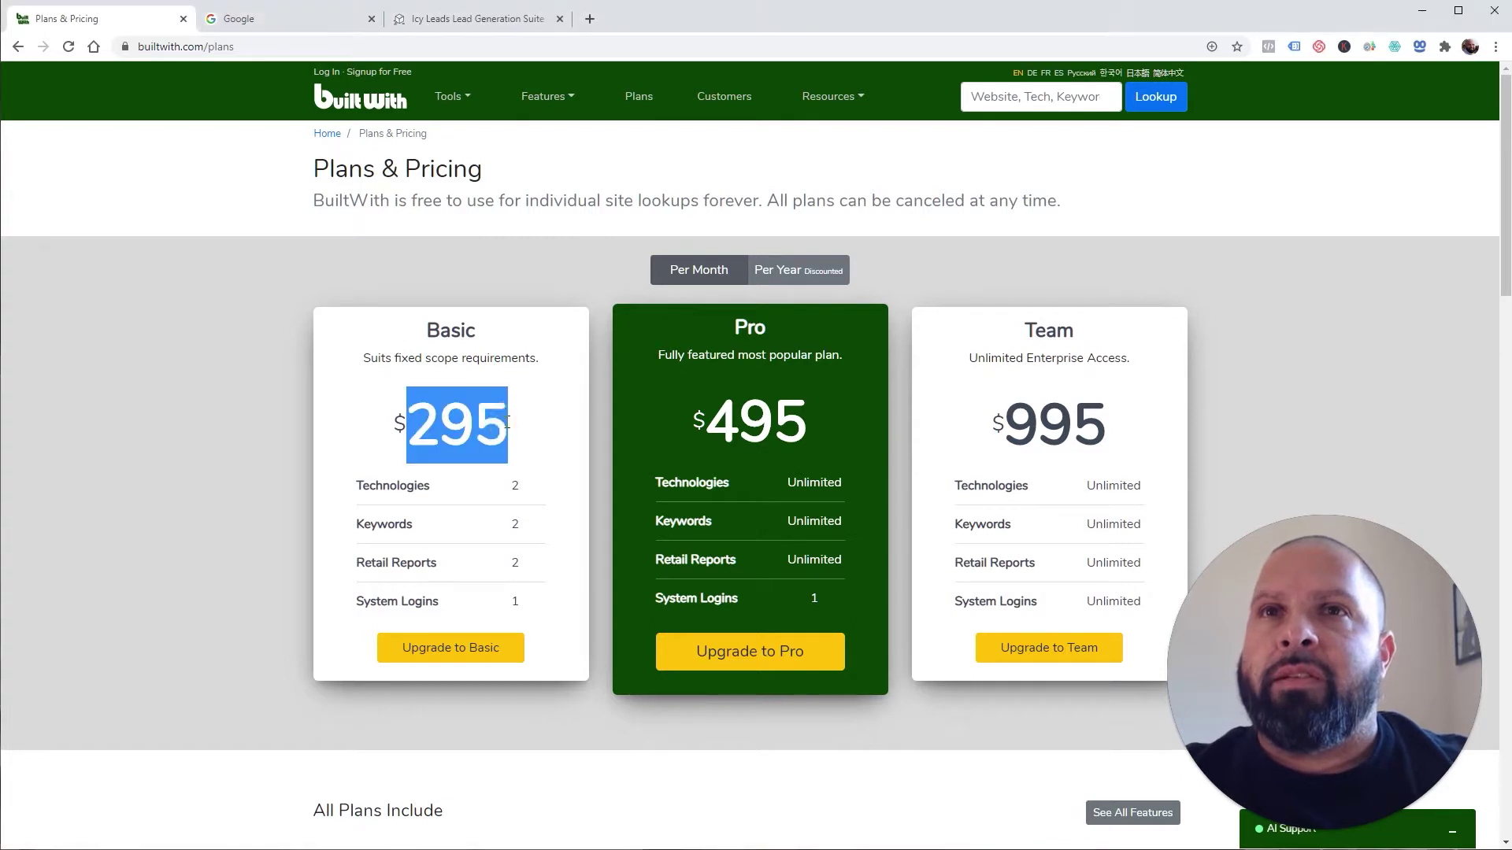
left_click(503, 423)
left_click_drag(413, 429, 510, 428)
left_click(475, 447)
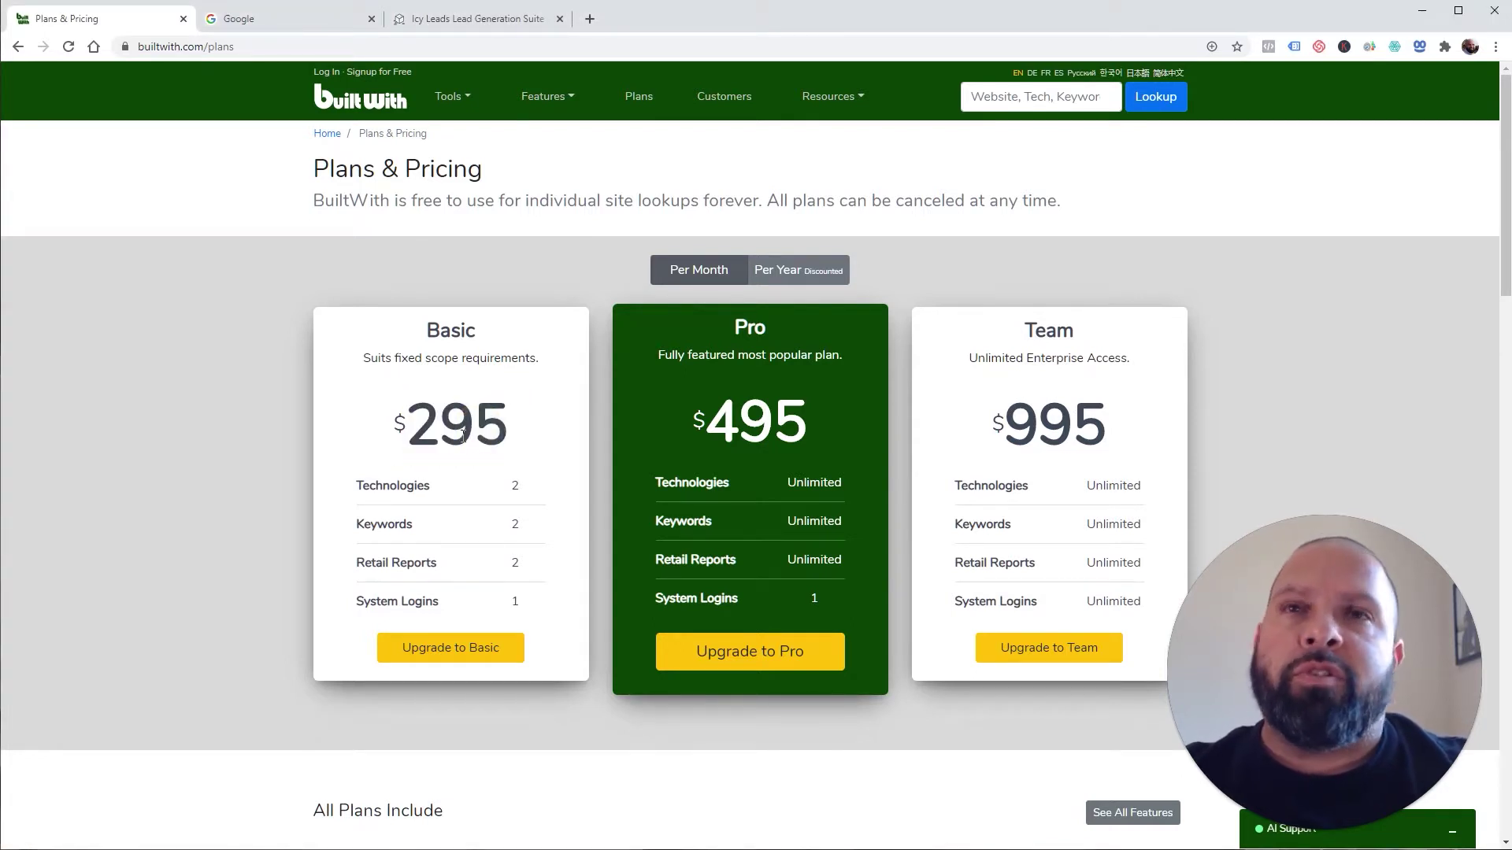
left_click_drag(410, 427, 533, 428)
left_click(455, 411)
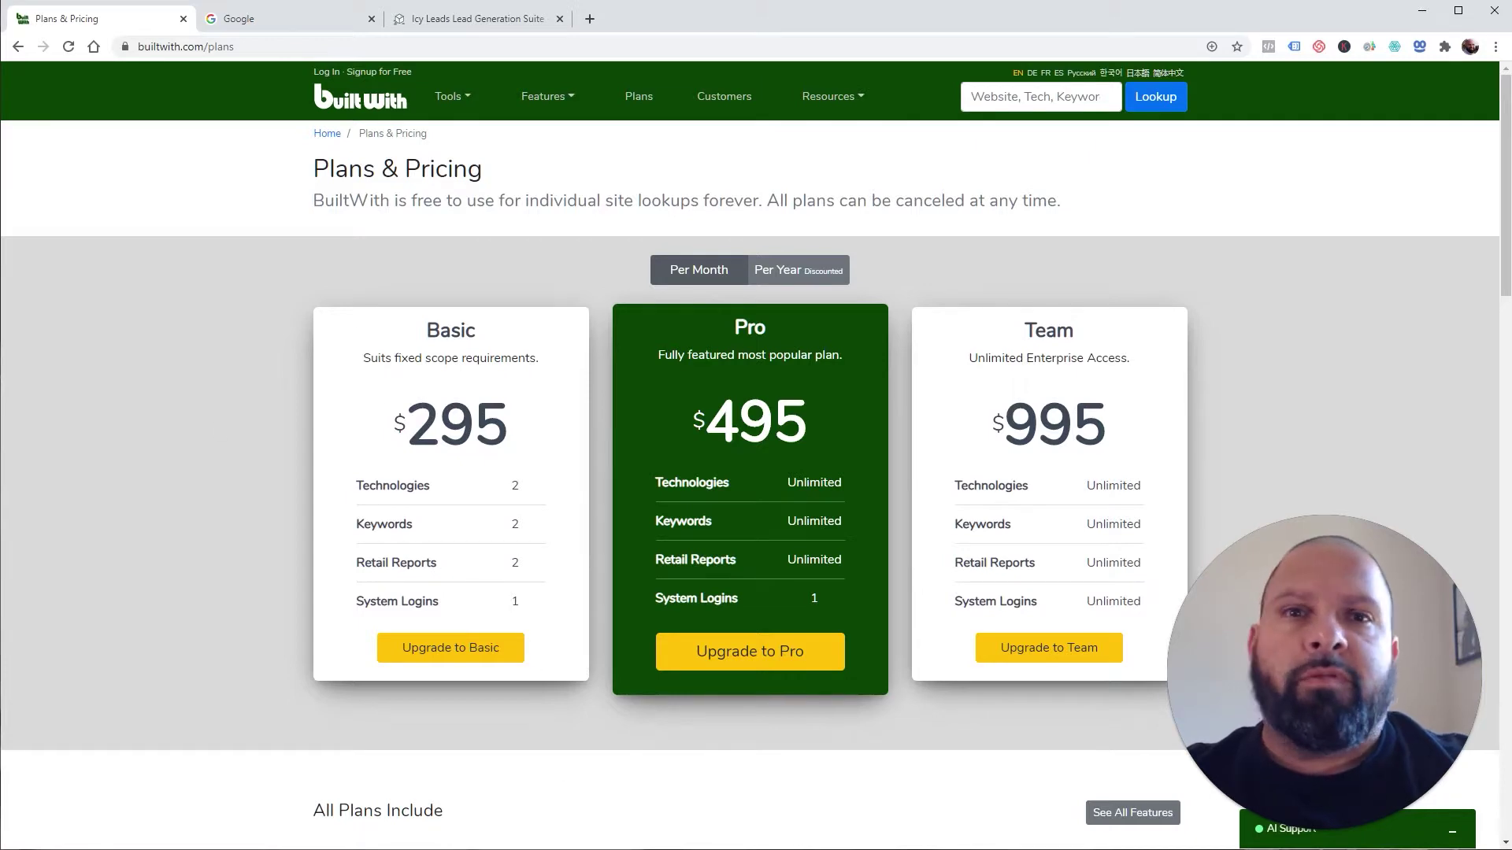
Copy the first search query from cell D2 into a blank Notepad note
key("alt+Tab")
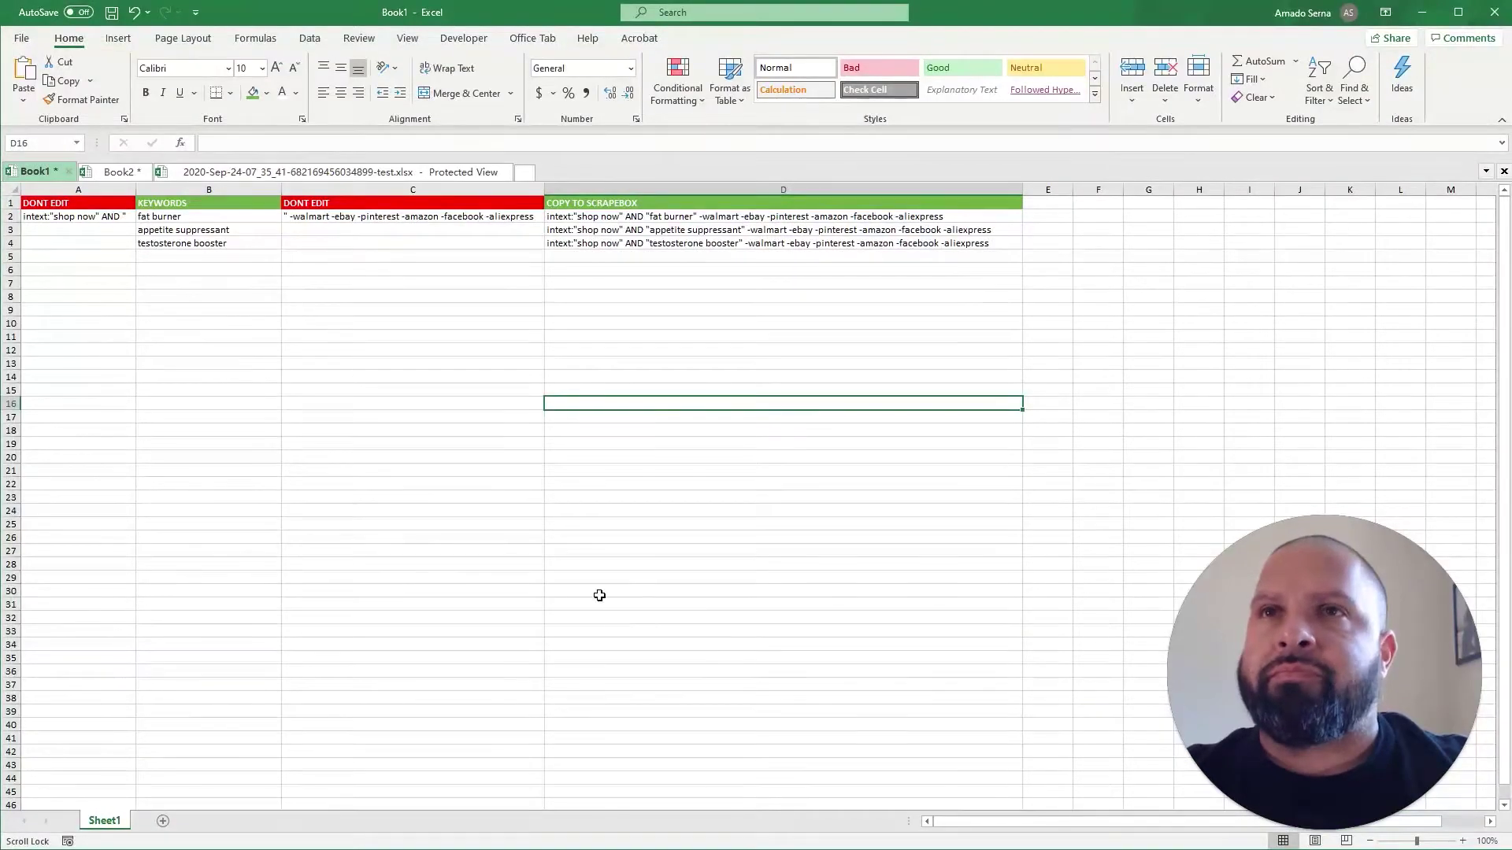
left_click(394, 317)
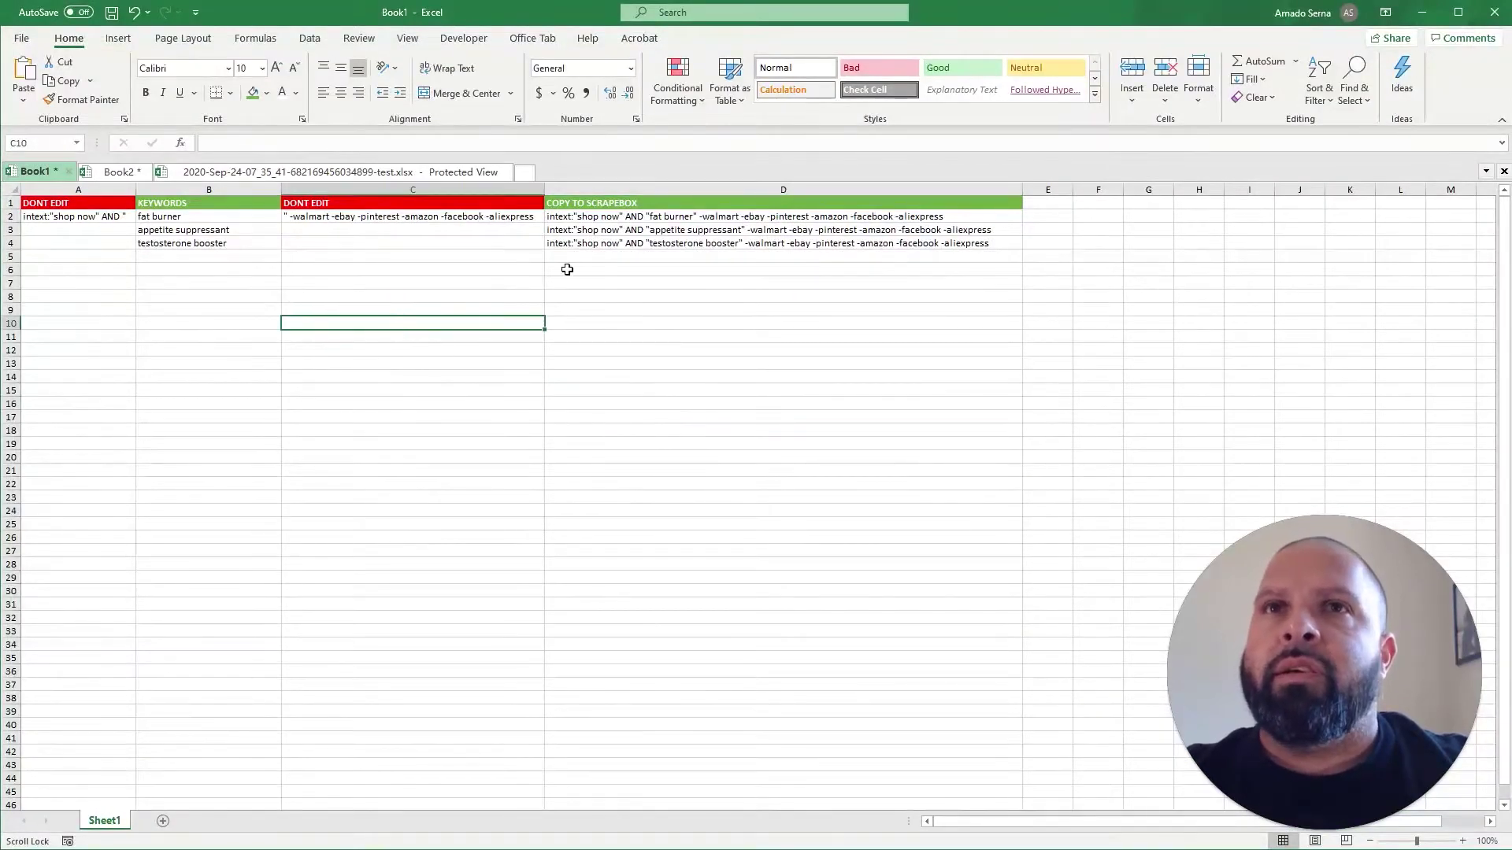
left_click_drag(623, 218, 631, 246)
left_click(622, 336)
left_click(617, 217)
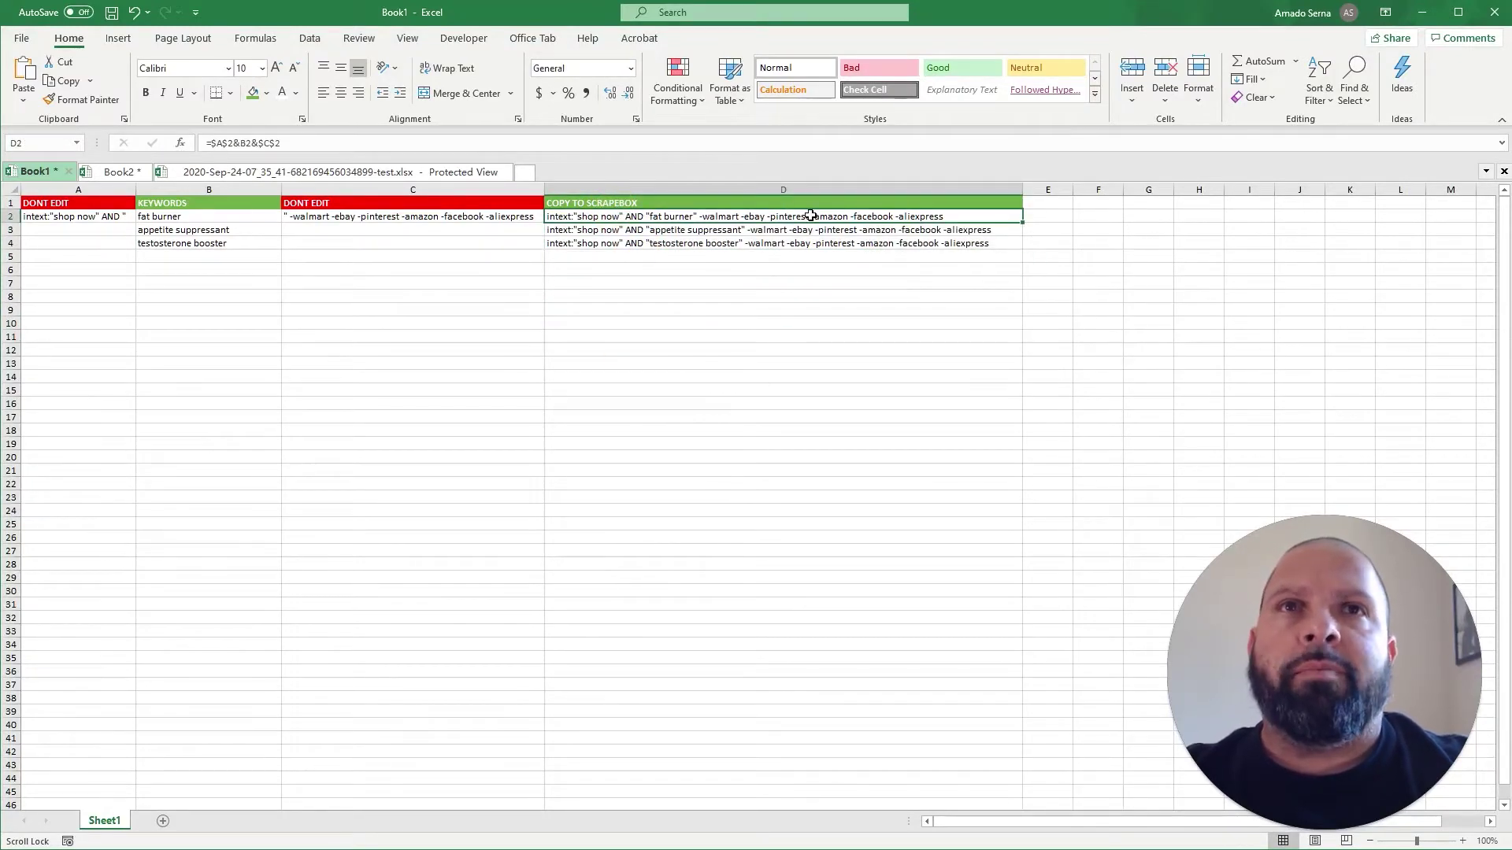
key("ctrl+c")
key("alt+Tab")
key("ctrl+v")
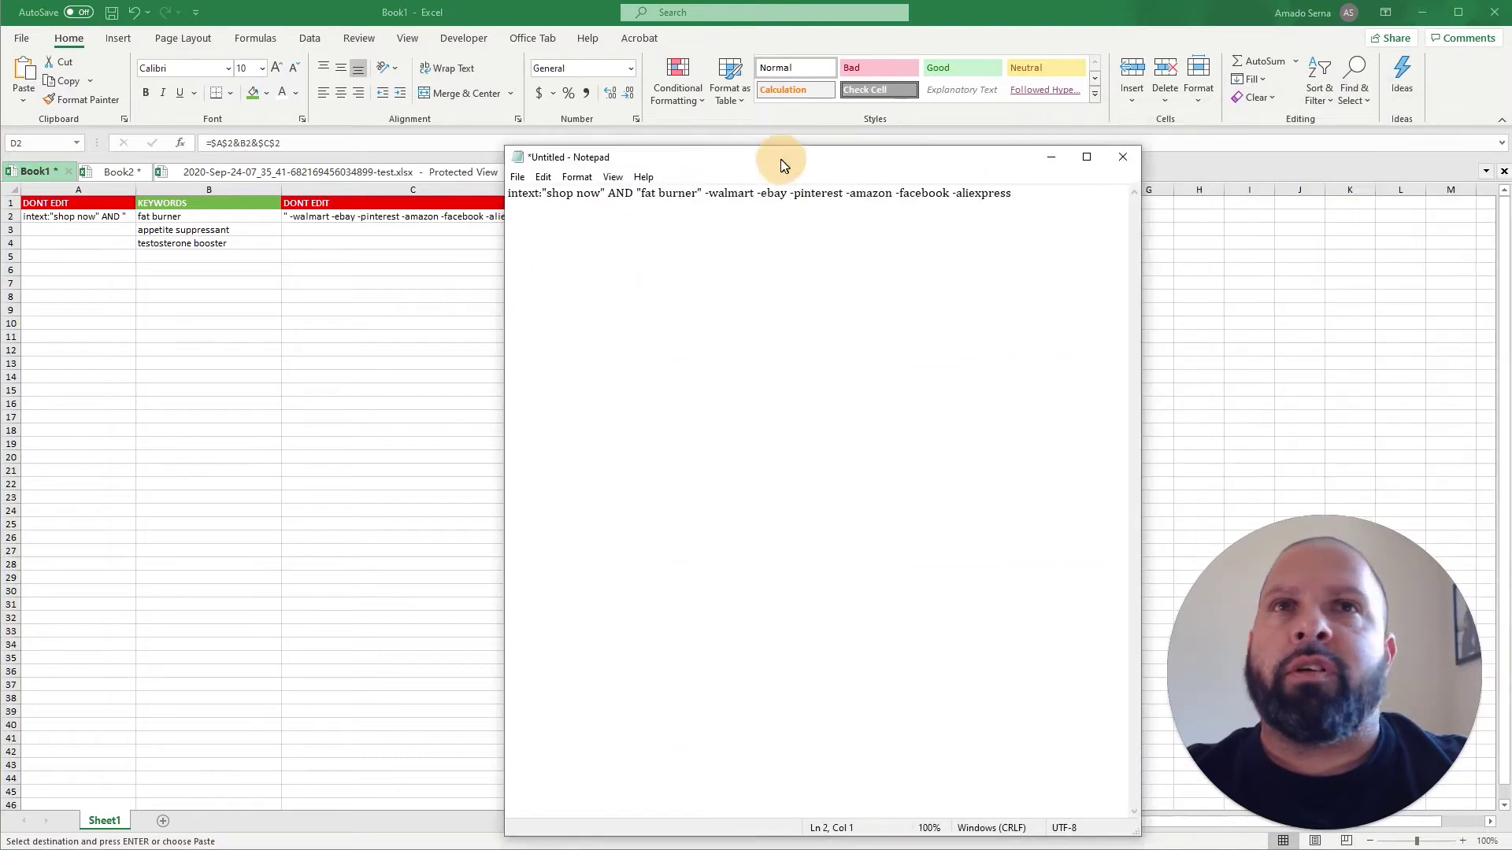
scroll(651, 379, "up", 5, "ctrl")
scroll(652, 379, "up", 6, "ctrl")
Resize the note so the query fits one line, highlighting "shop now" and the line
left_click_drag(808, 161, 520, 118)
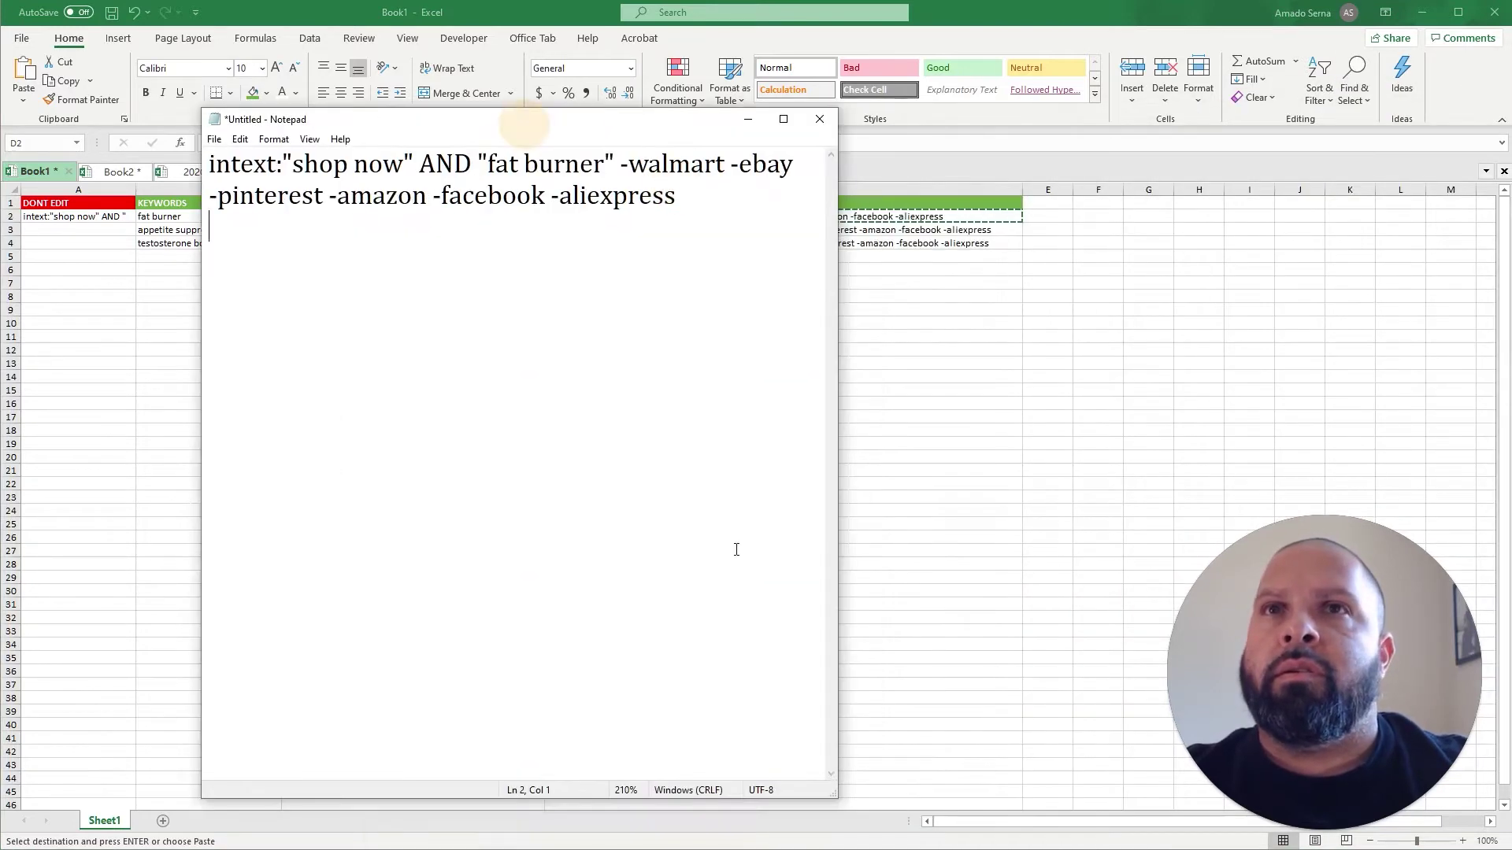
left_click_drag(836, 797, 1398, 450)
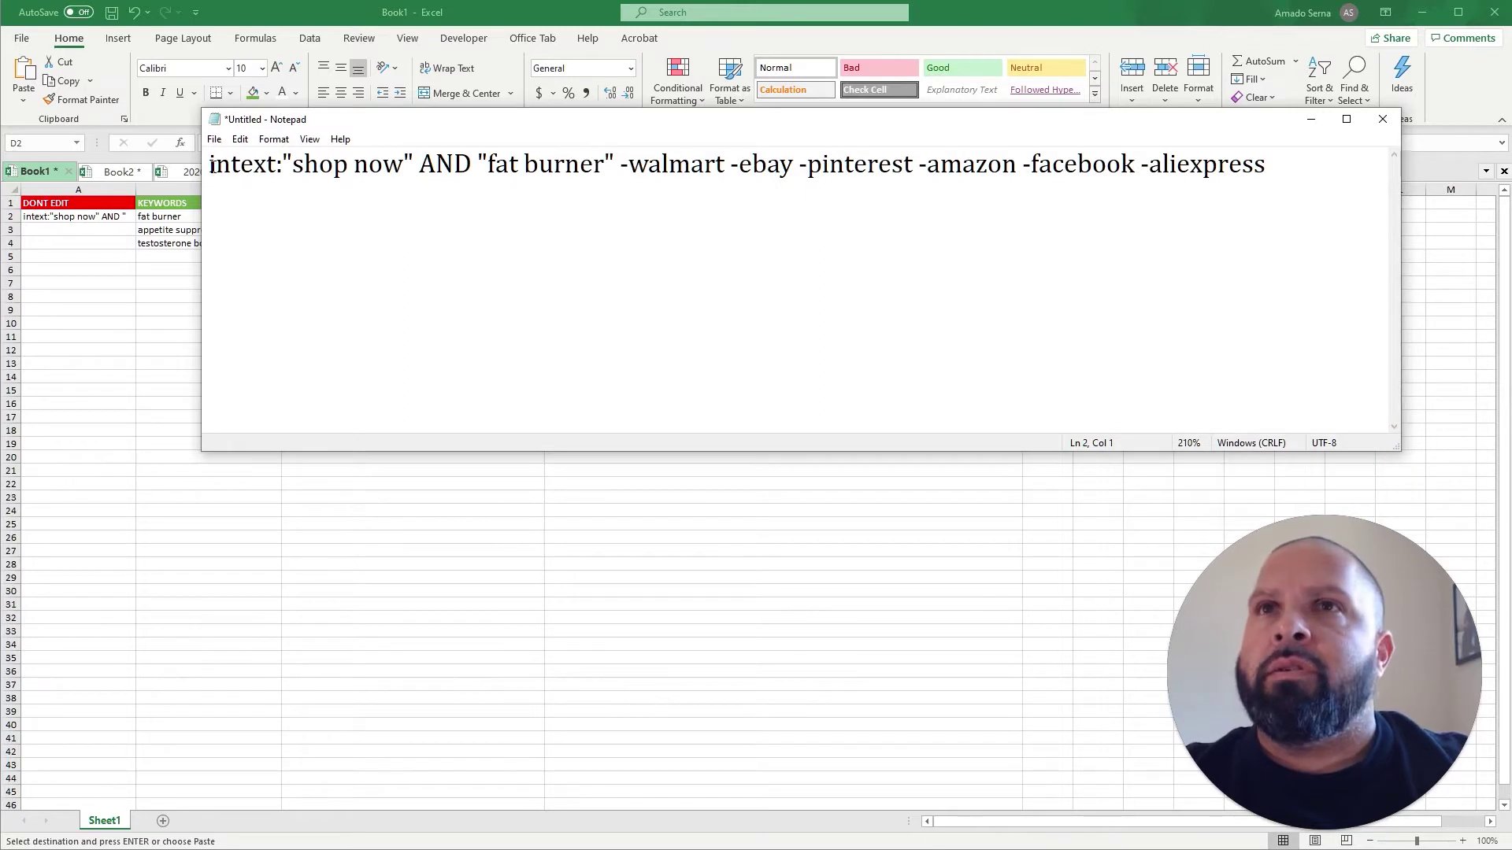
left_click(225, 163)
left_click(415, 163)
left_click_drag(414, 164, 279, 166)
left_click(344, 236)
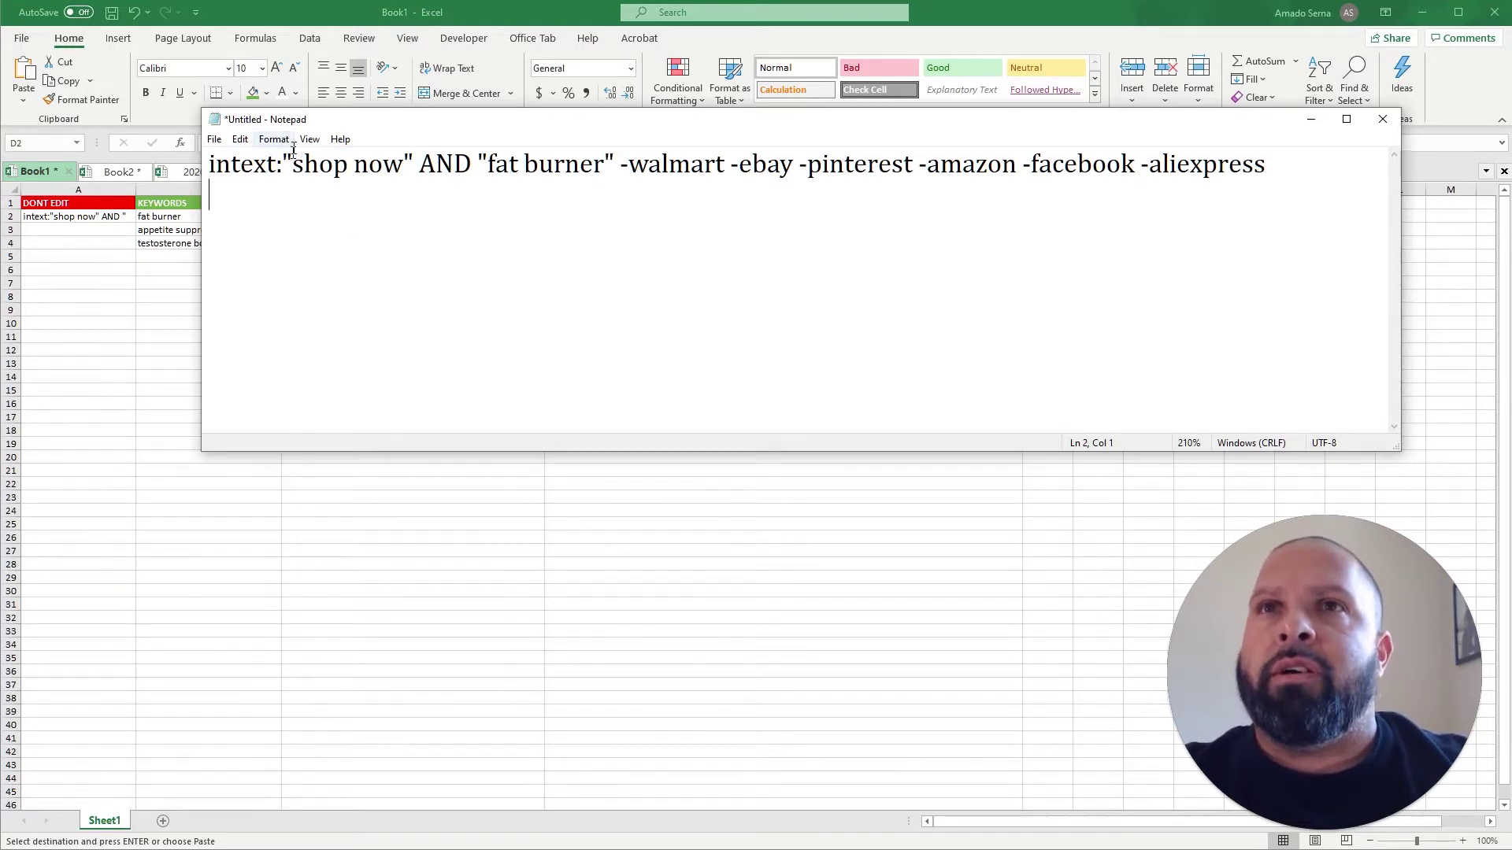
left_click_drag(281, 165, 414, 165)
left_click(411, 215)
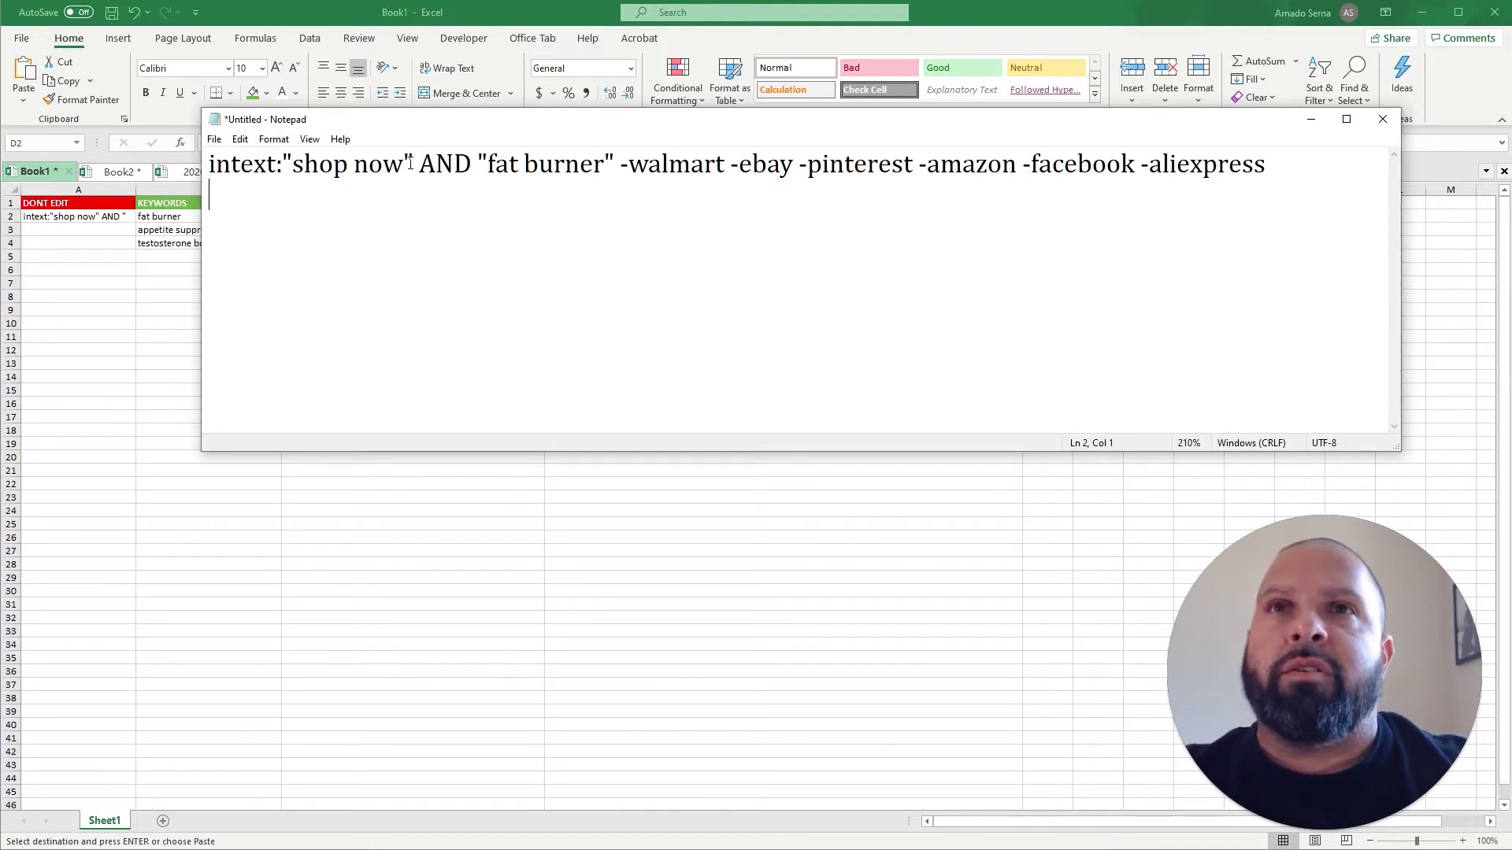
left_click_drag(1282, 167, 48, 187)
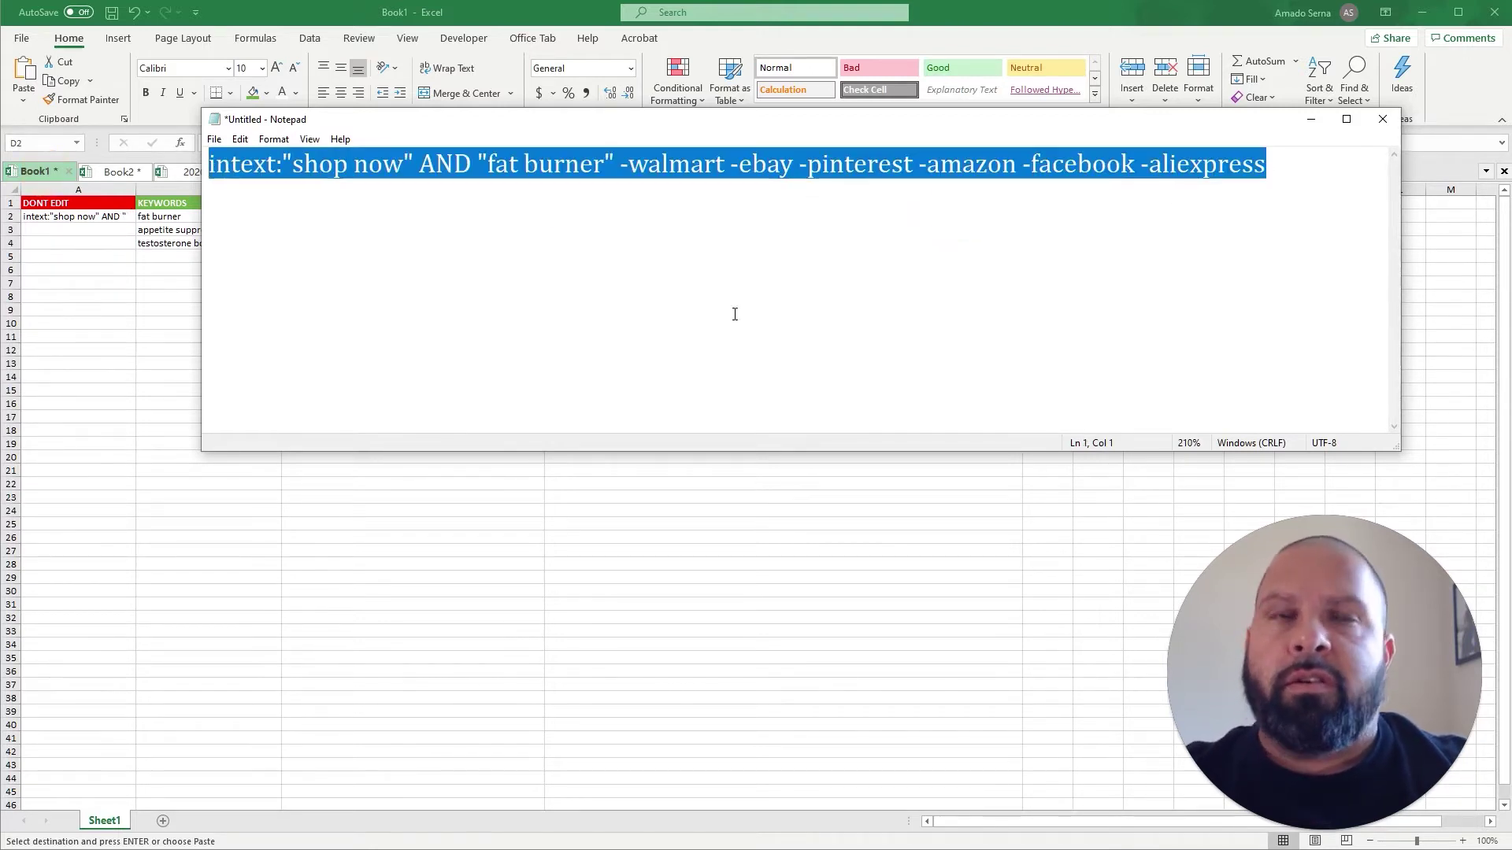
Duplicate the query onto line two and change "shop now" to "buy now"
key("ctrl+c")
left_click(1299, 170)
key("Return")
key("ctrl+v")
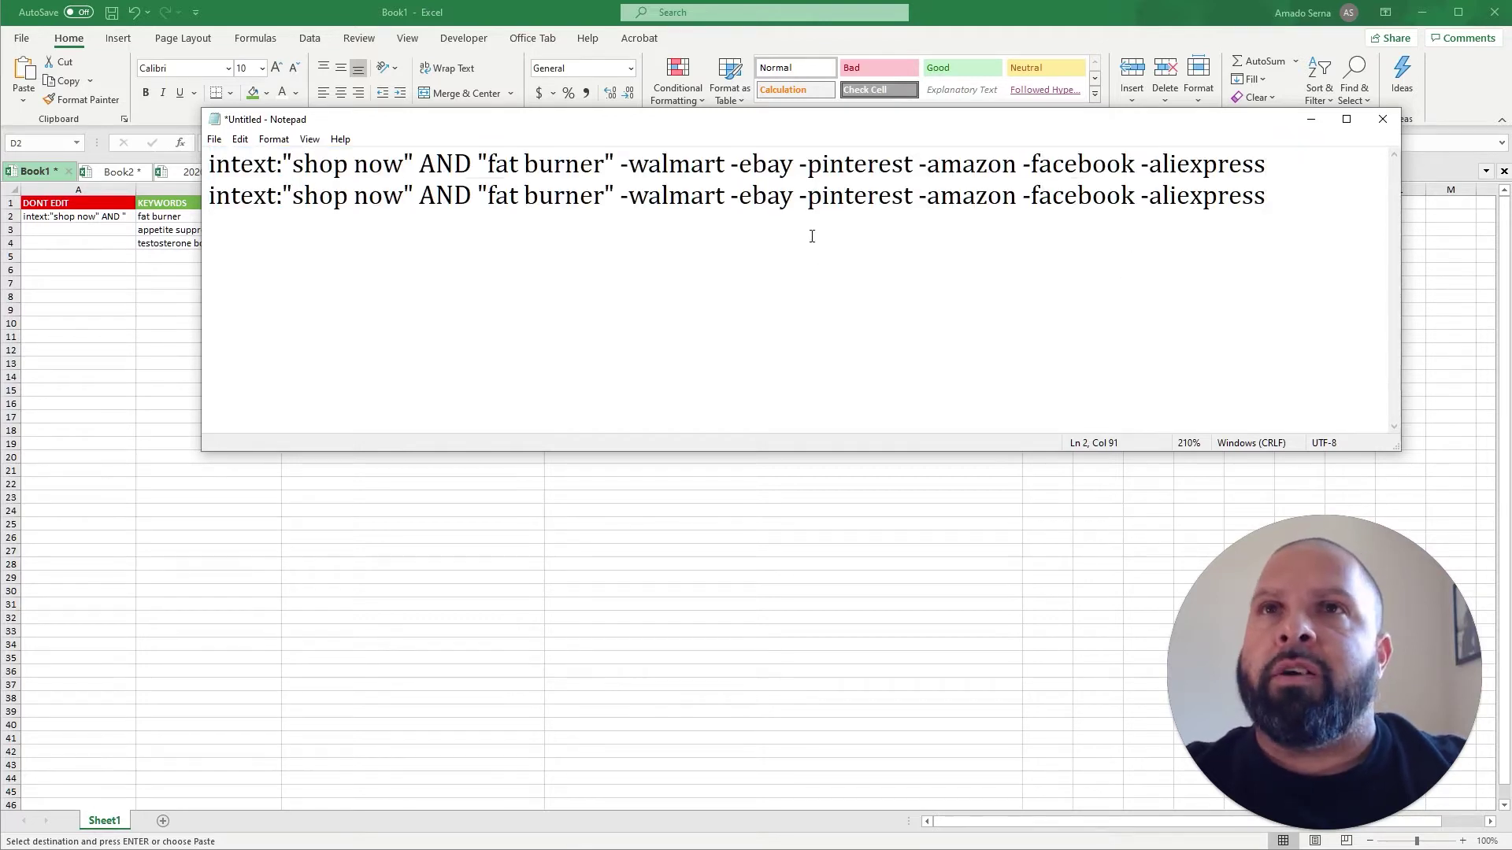
left_click_drag(291, 194, 336, 195)
type("buy")
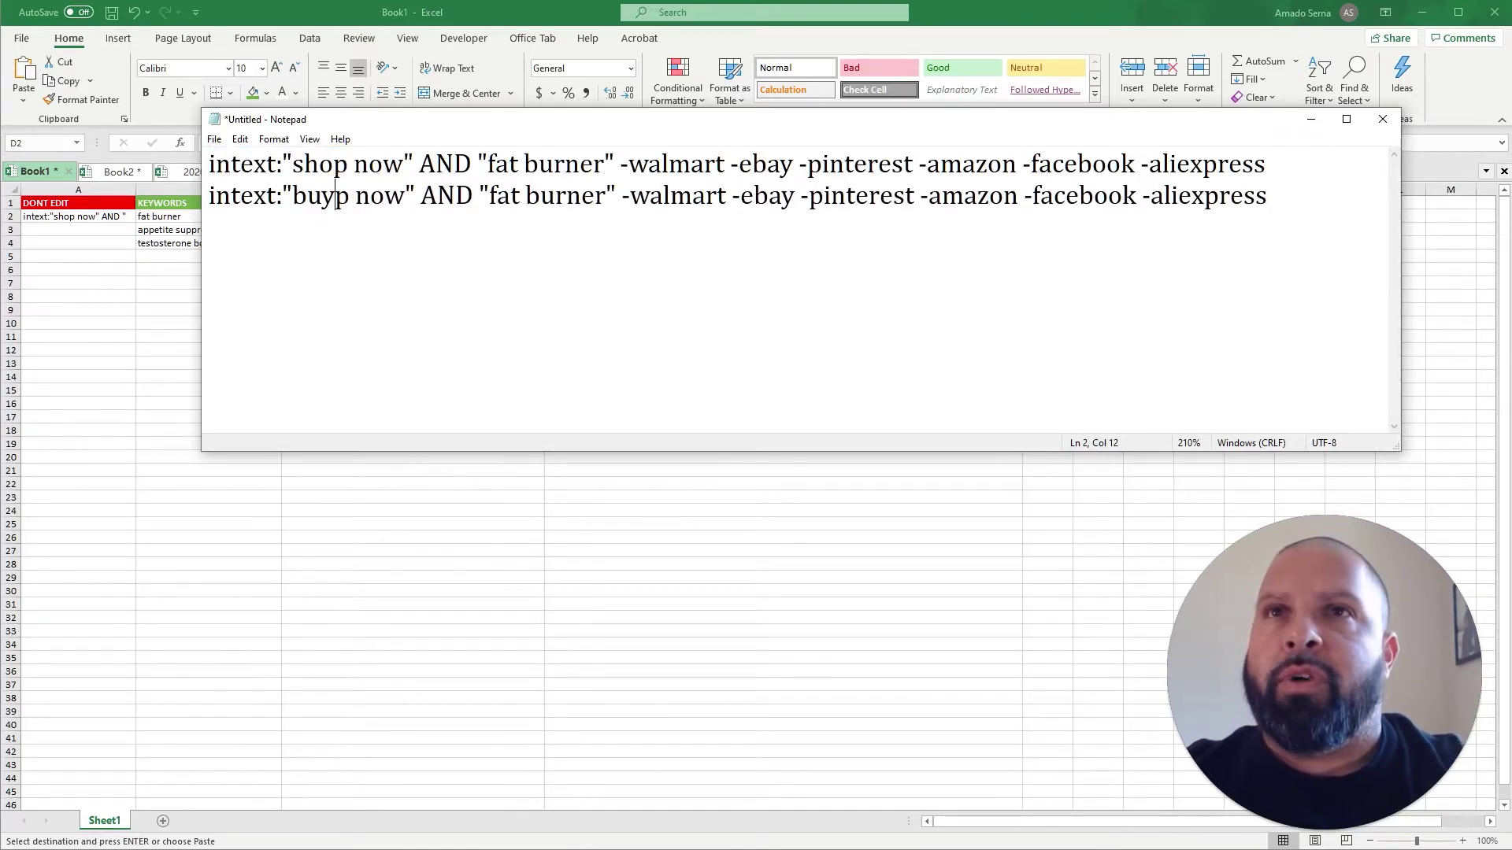
key("Delete")
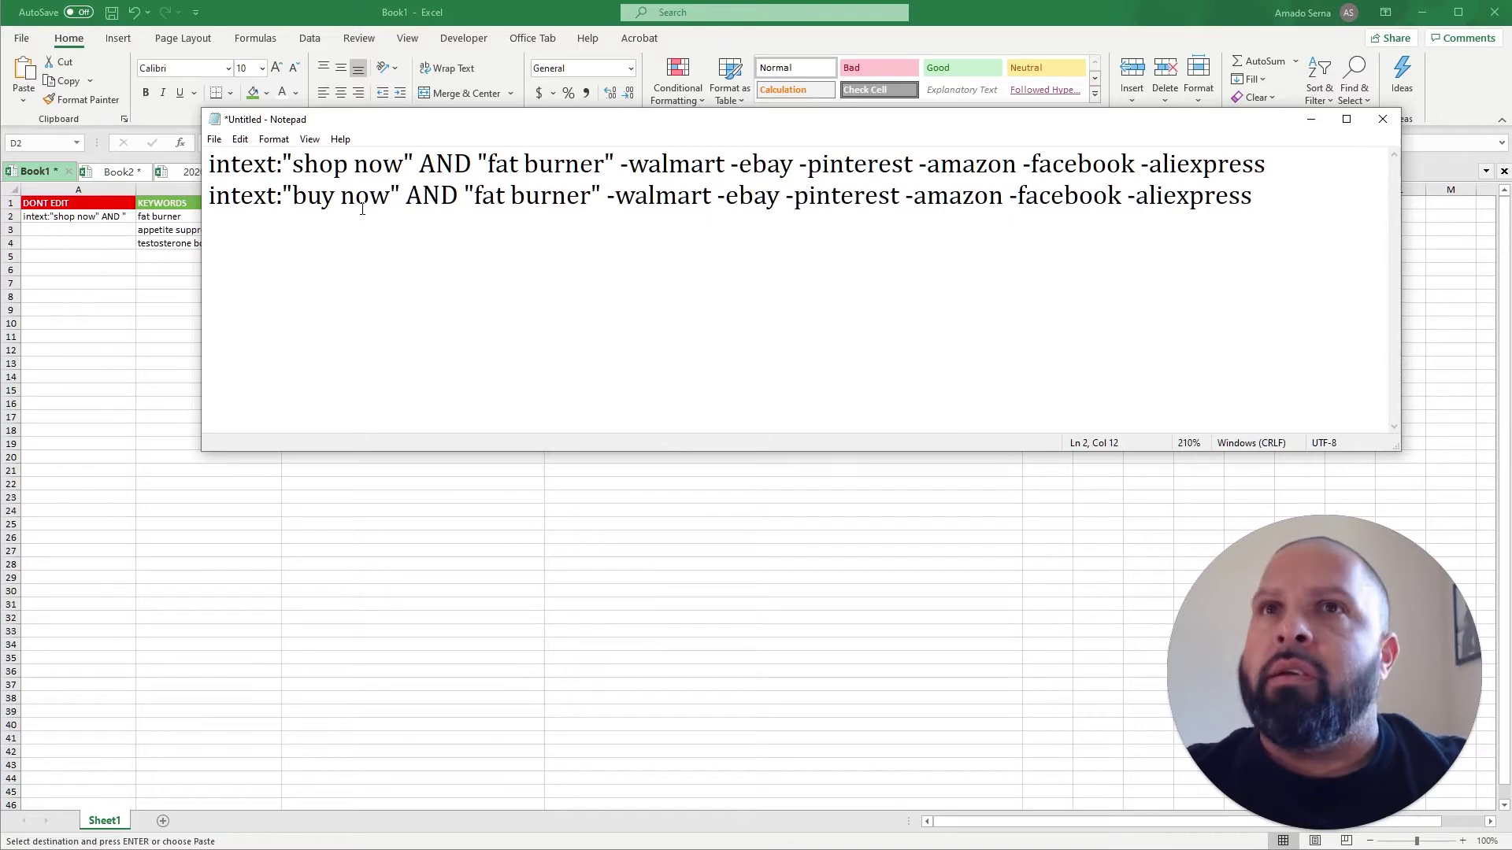
left_click(417, 222)
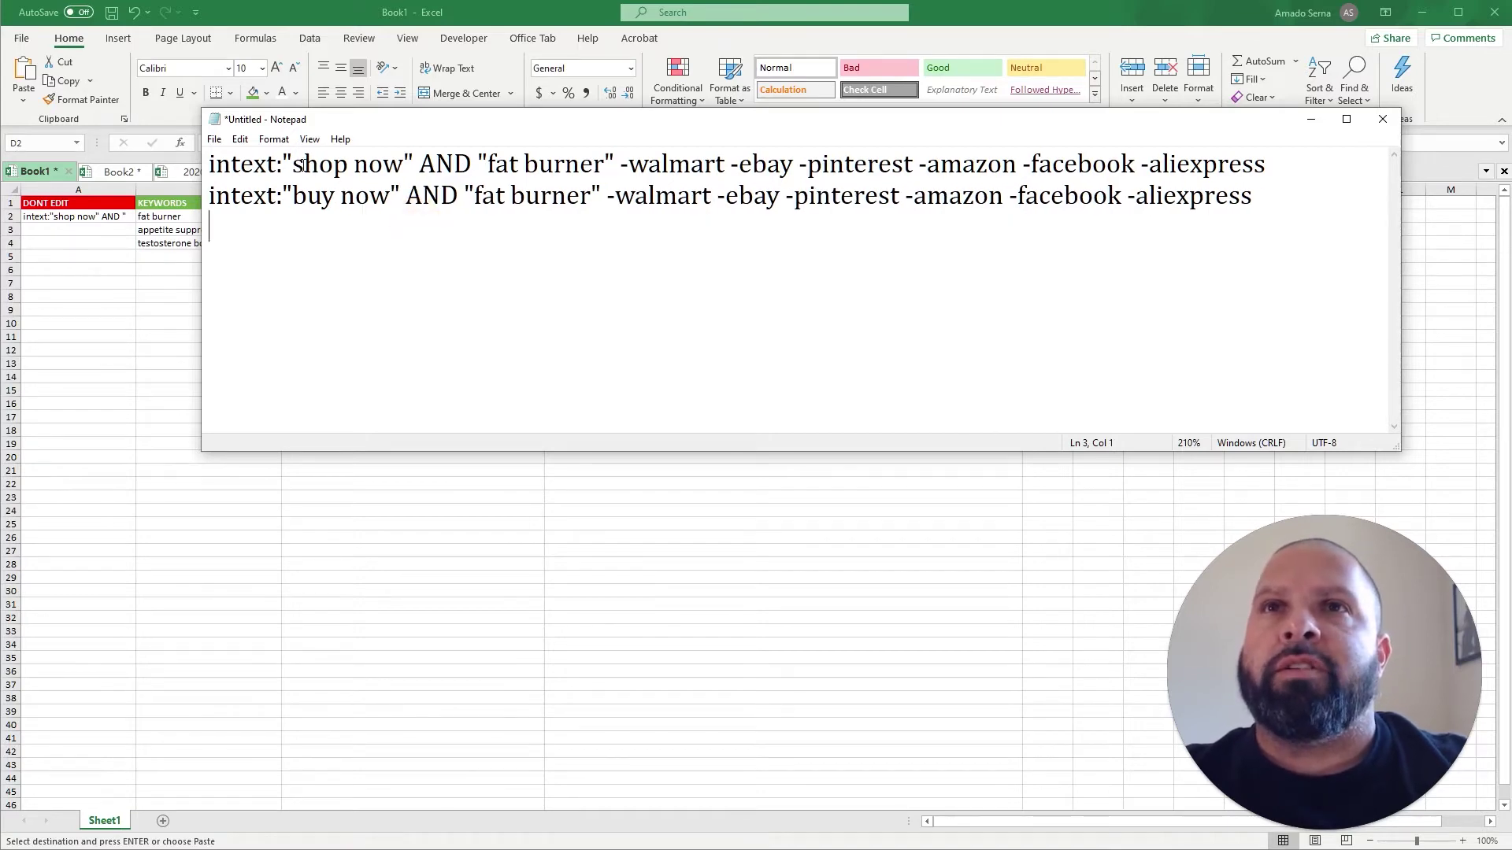
Highlight the AND operator, the "fat burner" keyword and the excluded-sites list on line one
double_click(437, 163)
left_click(506, 194)
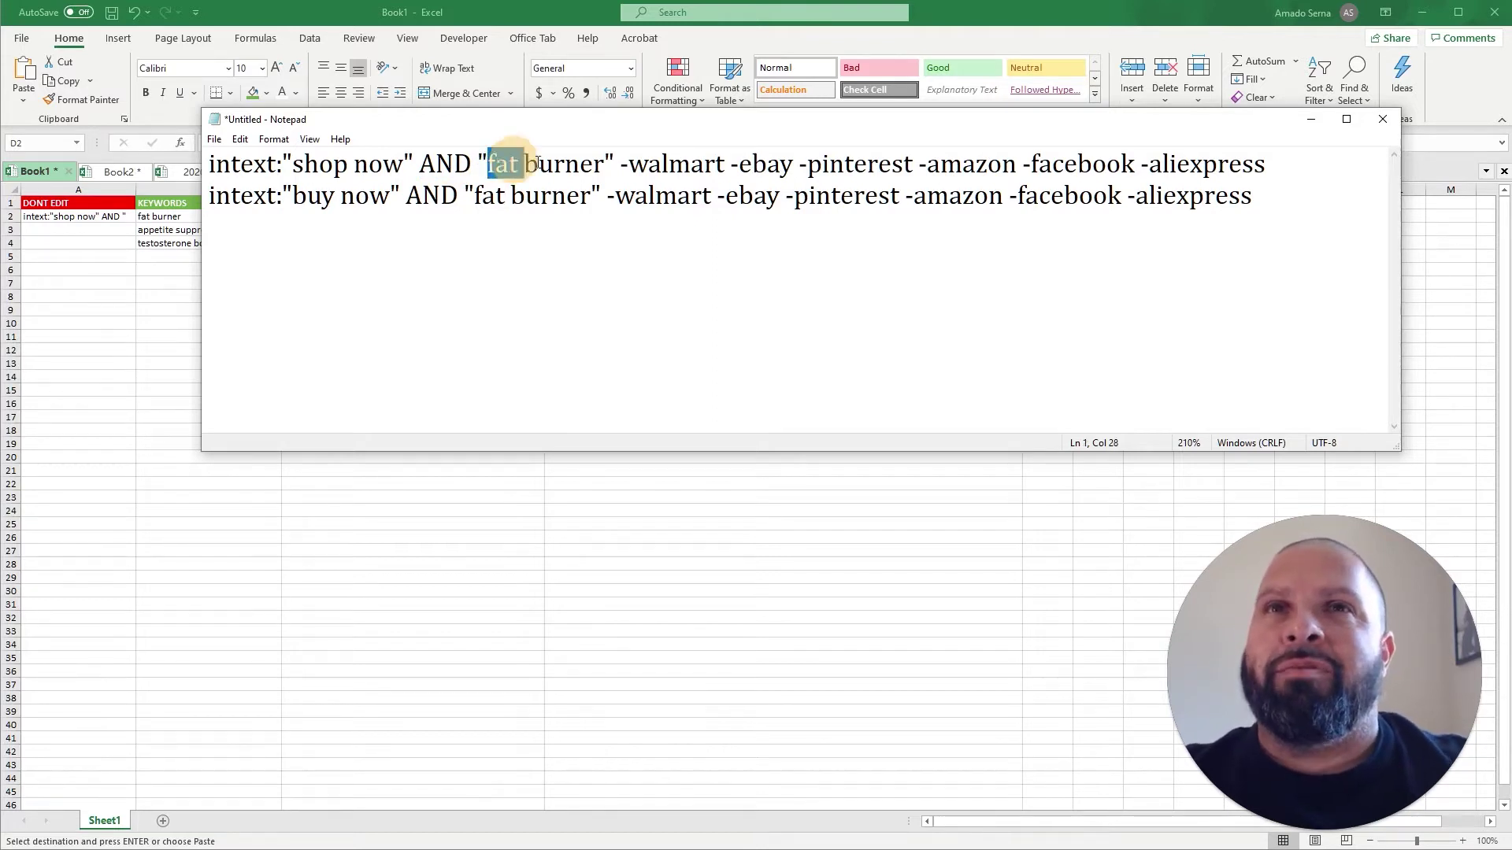
left_click_drag(484, 163, 615, 163)
left_click(587, 197)
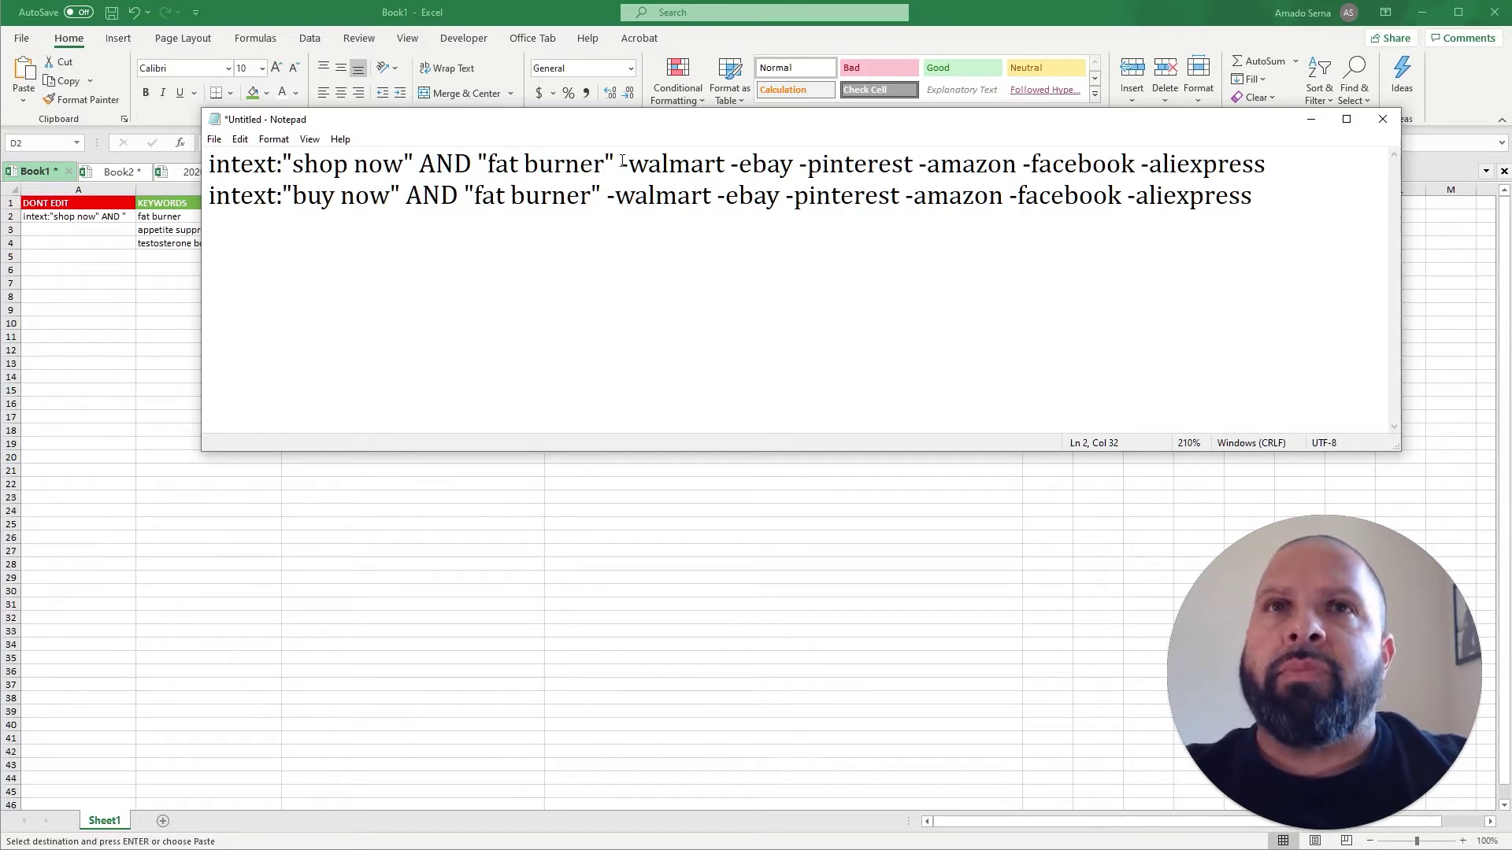
mouse_move(621, 162)
left_mouse_down()
mouse_move(979, 192)
mouse_move(1266, 165)
left_mouse_up()
left_click(1257, 165)
Point out the -walmart, -ebay and other site exclusions through aliexpress
left_click(624, 163)
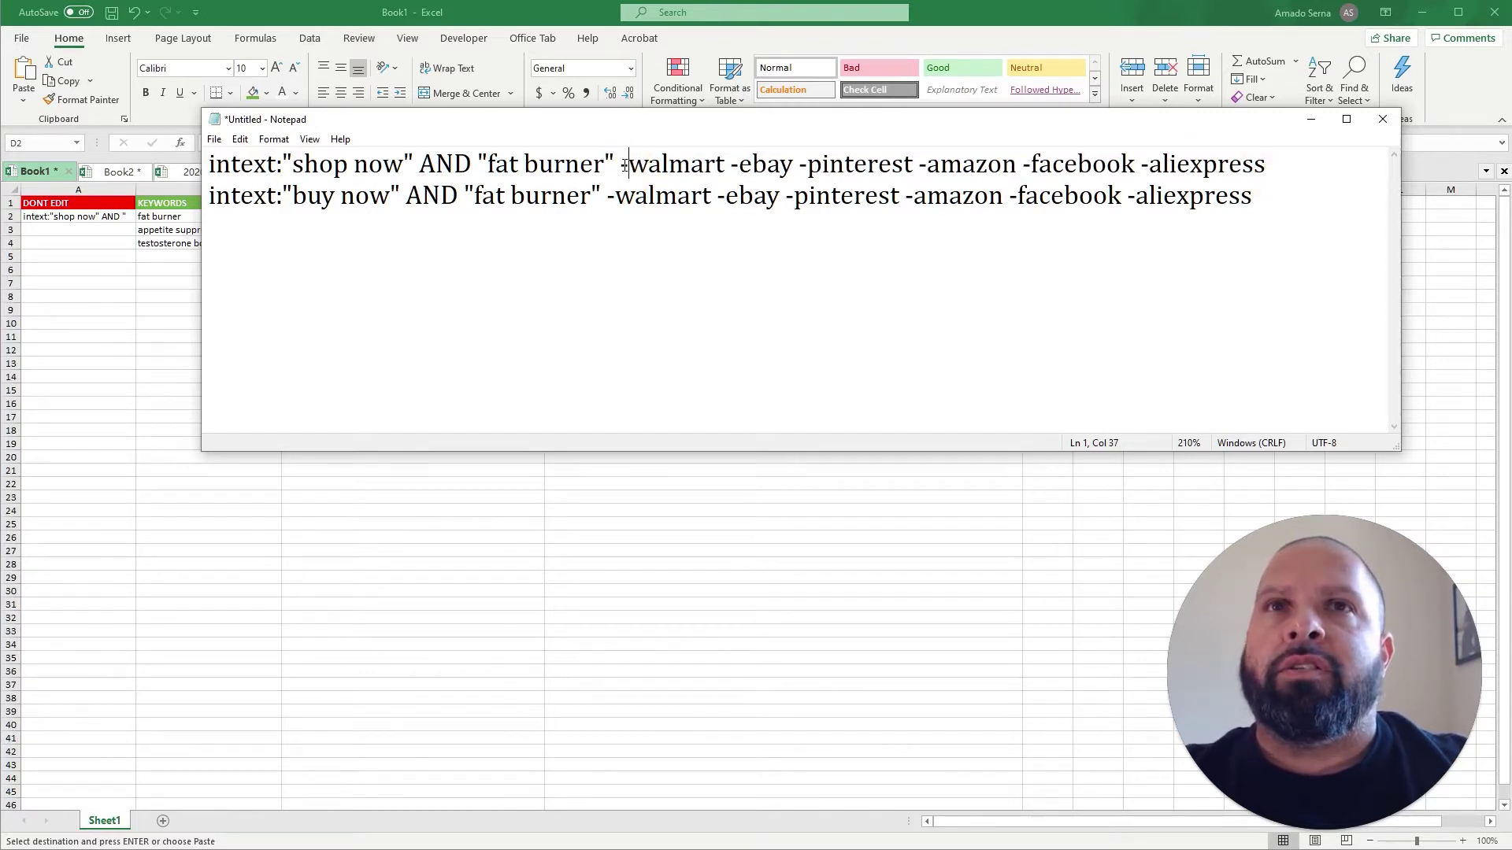
left_click_drag(621, 165, 723, 165)
left_click(715, 165)
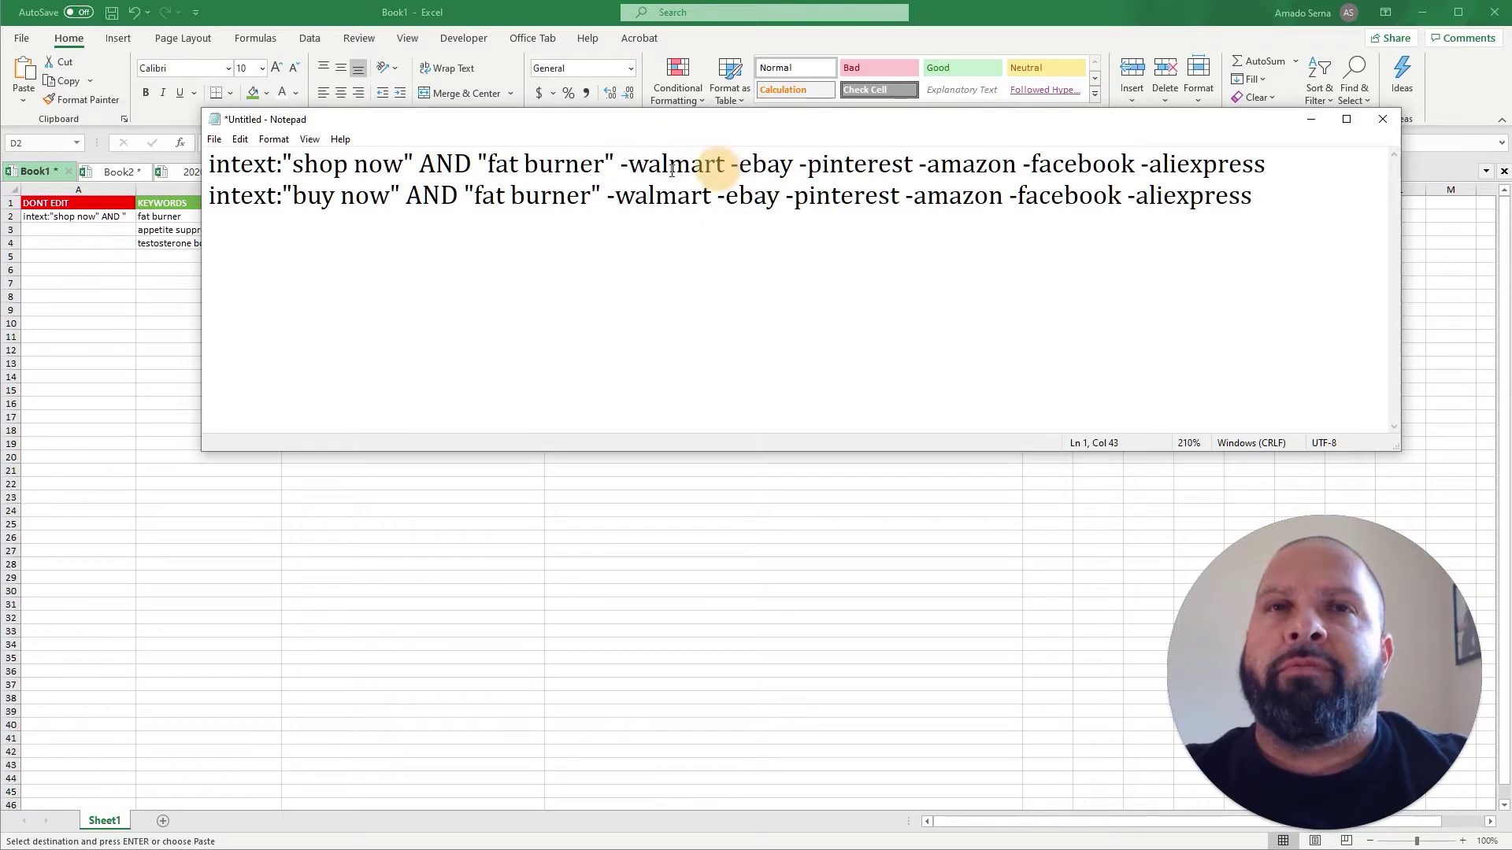
left_click_drag(621, 166, 726, 166)
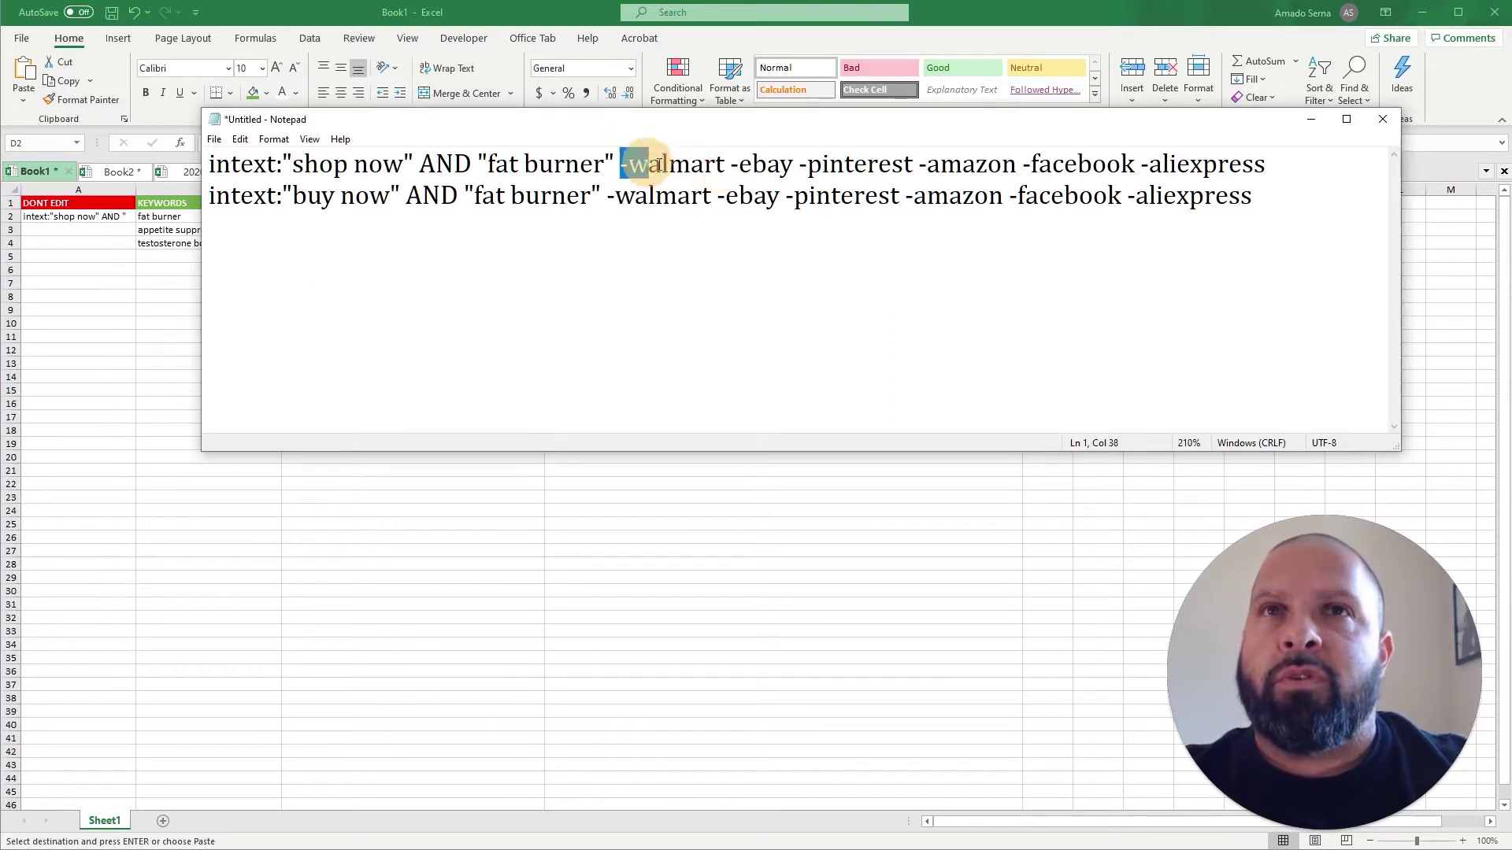
left_click(725, 167)
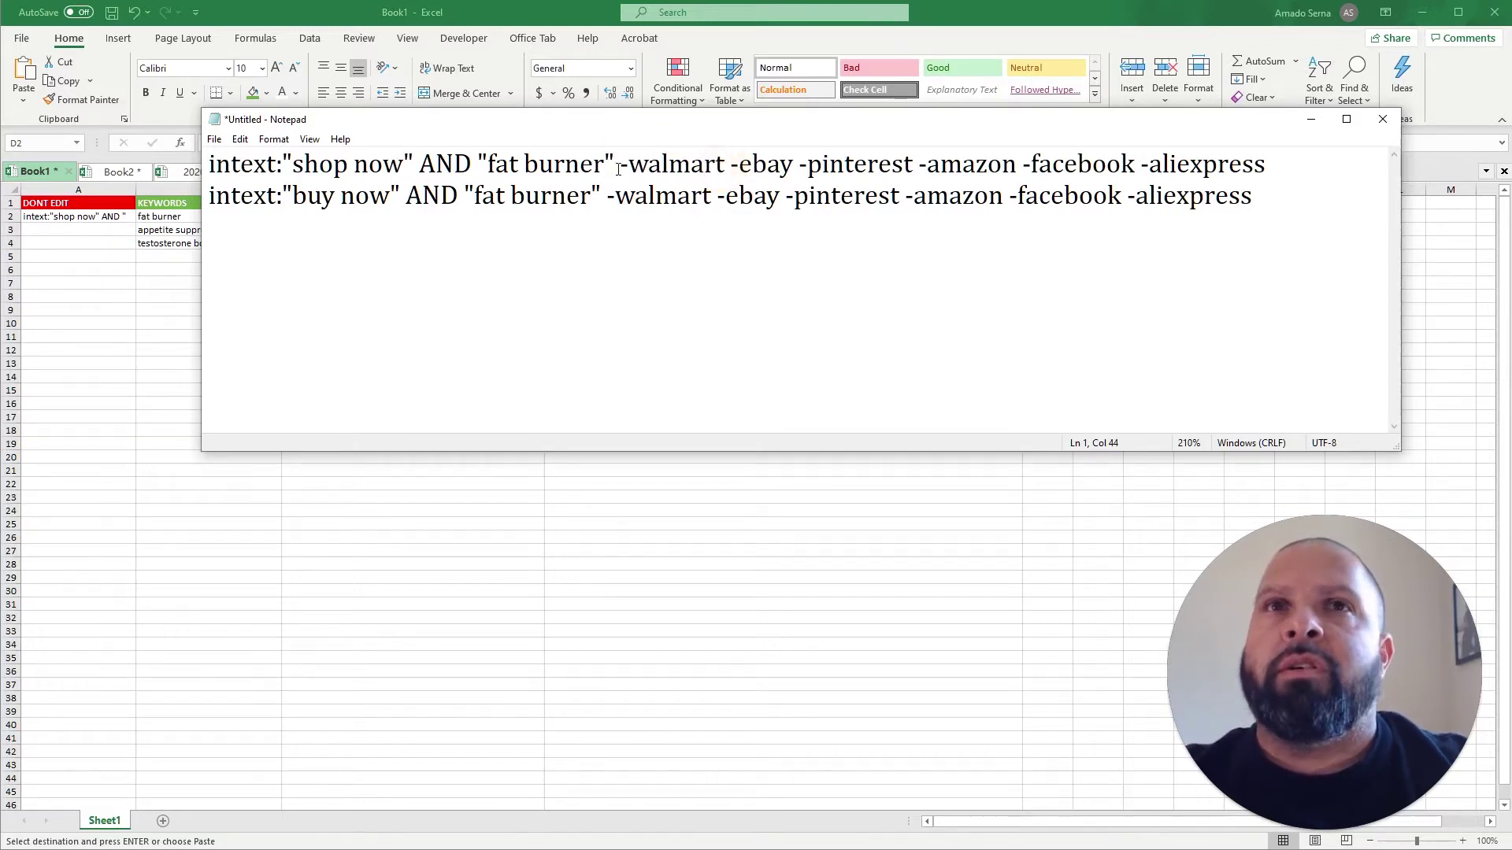
left_click_drag(619, 166, 1316, 162)
left_click(745, 166)
left_click(1275, 225)
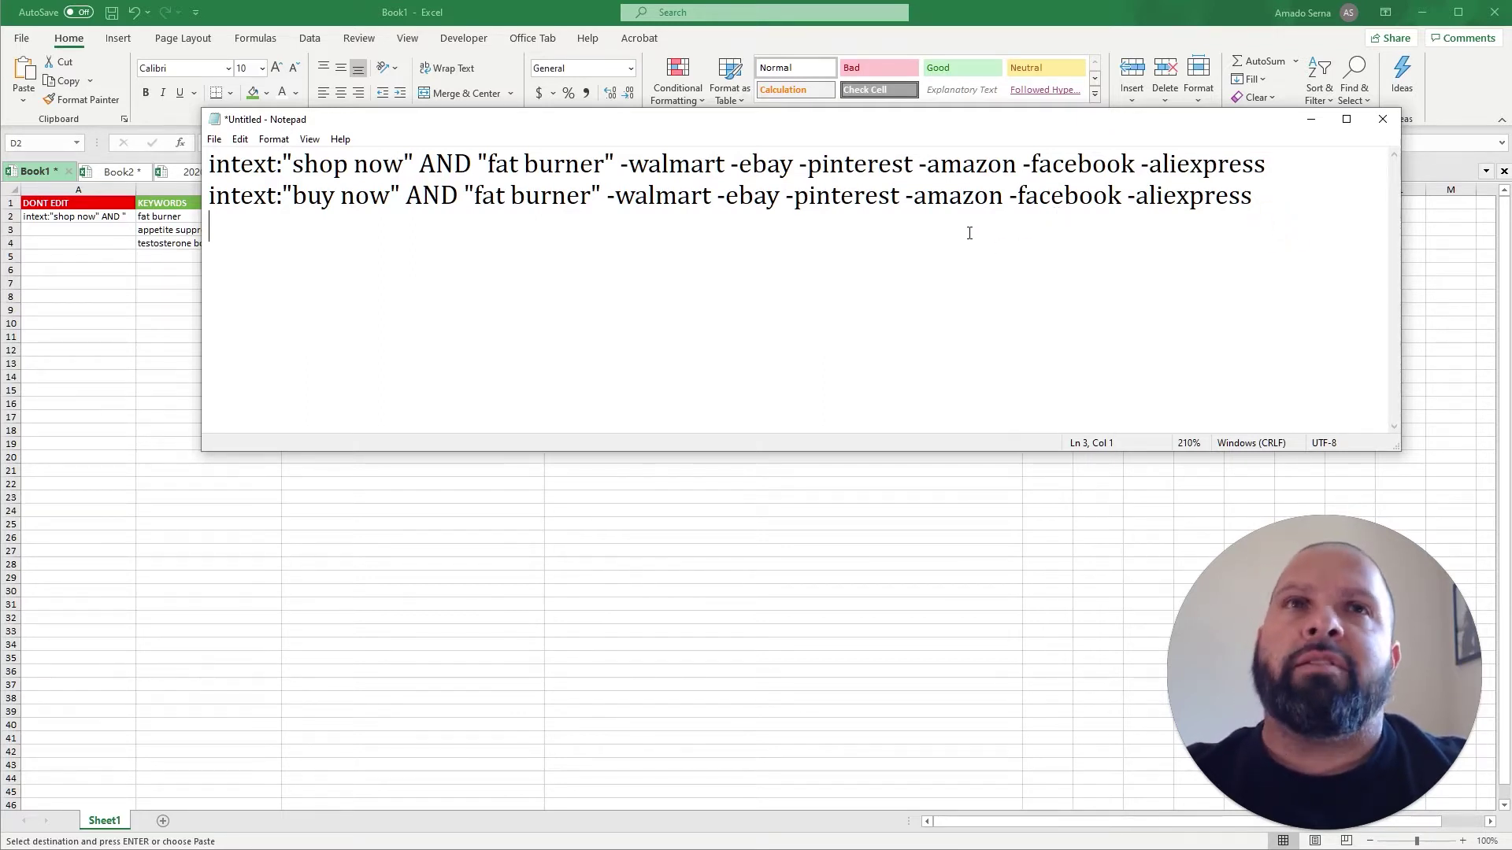
scroll(963, 230, "down", 4)
scroll(951, 230, "down", 5)
scroll(933, 230, "down", 3)
scroll(597, 190, "up", 3)
scroll(654, 230, "down", 2)
Shrink the note and review the appetite suppressant and testosterone booster keywords in B2:B4
left_click_drag(1394, 446, 732, 662)
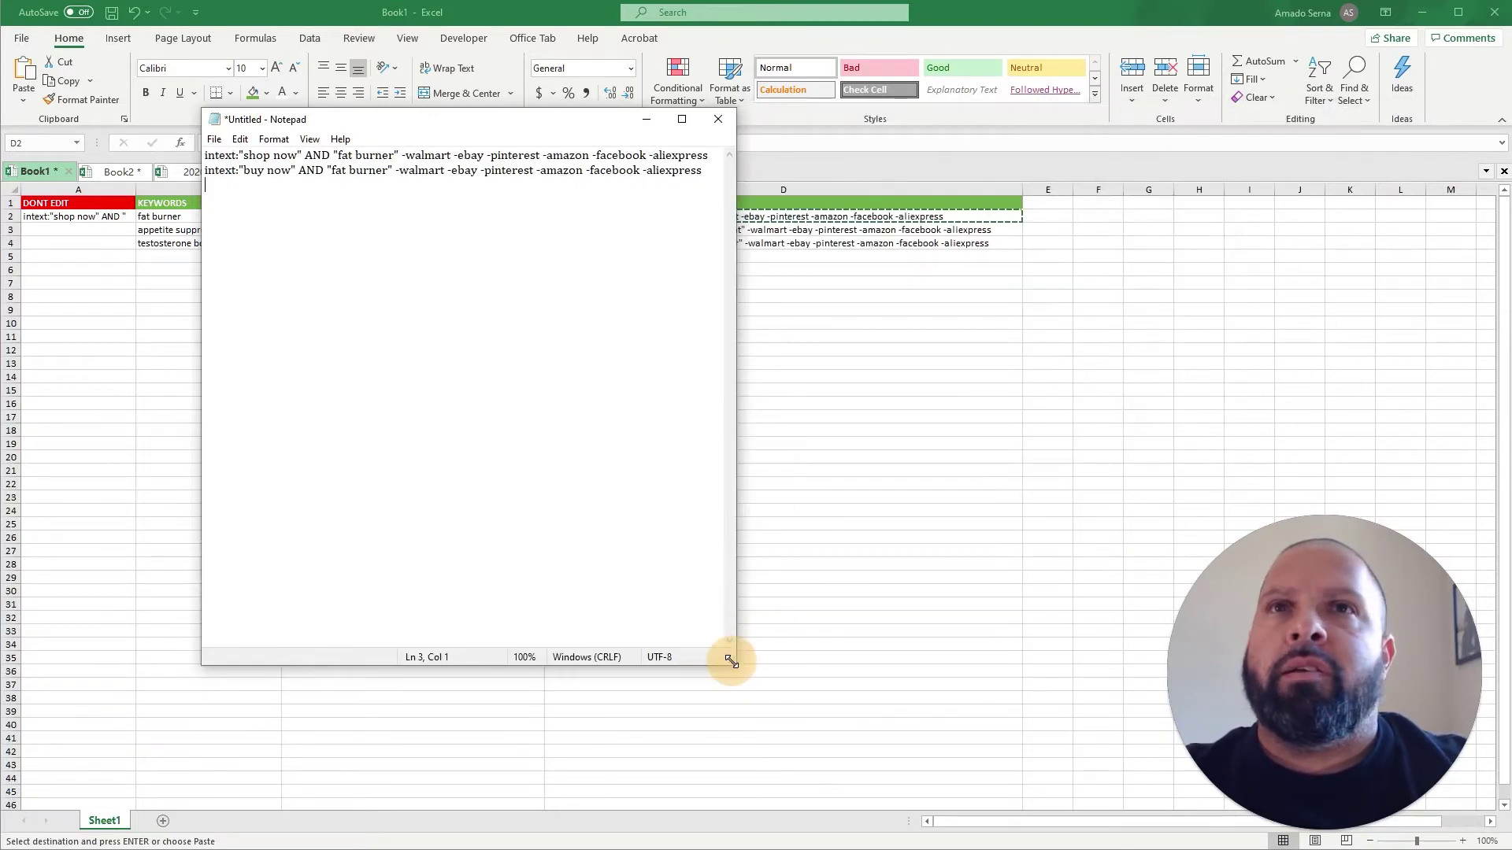
scroll(524, 460, "up", 3)
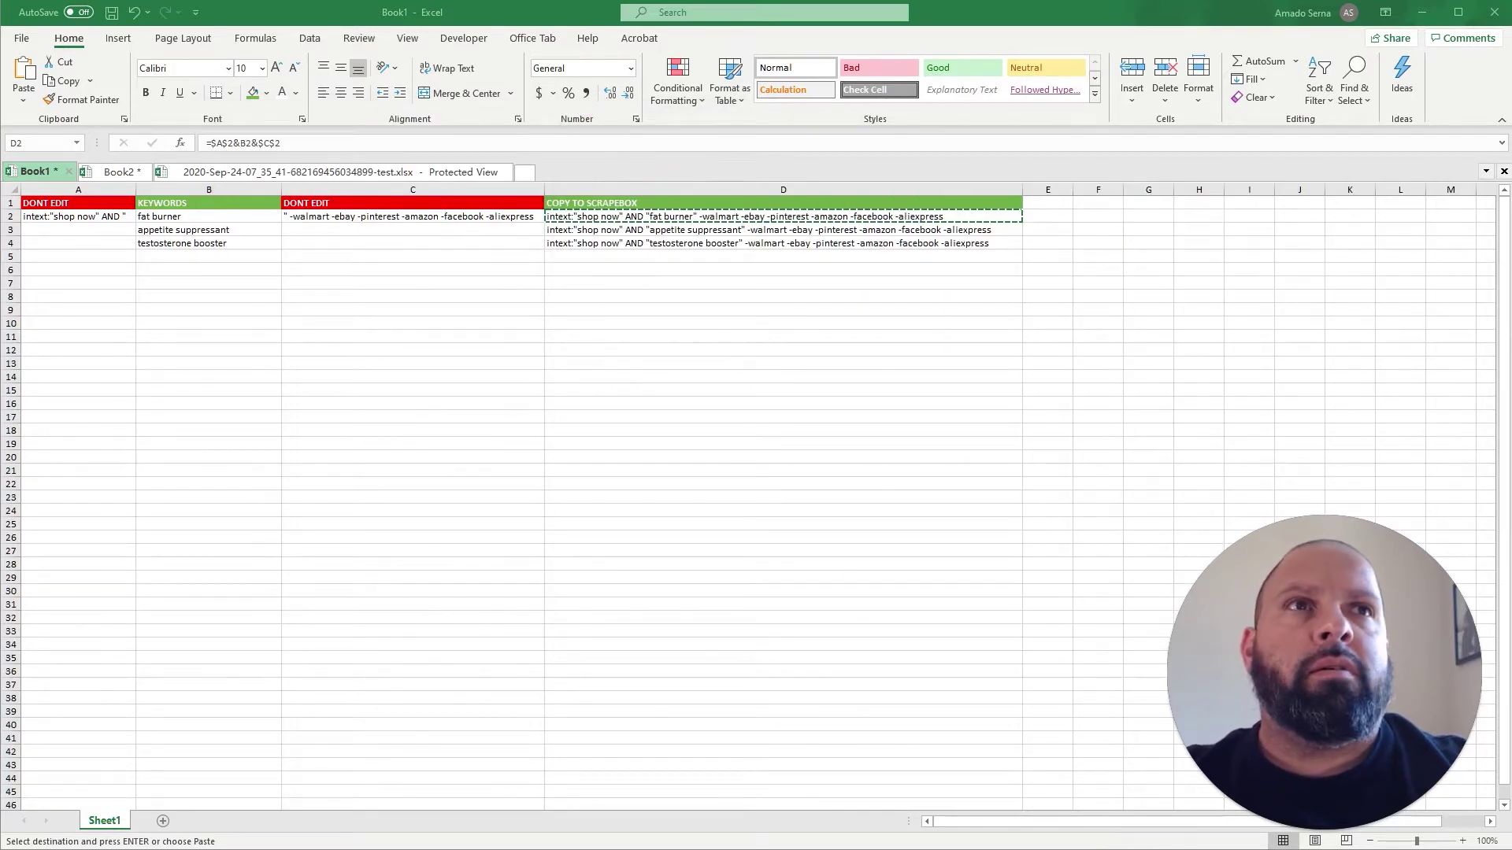
left_click(216, 216)
left_click_drag(237, 229, 236, 244)
key("ctrl+c")
left_click(219, 324)
left_click(210, 216)
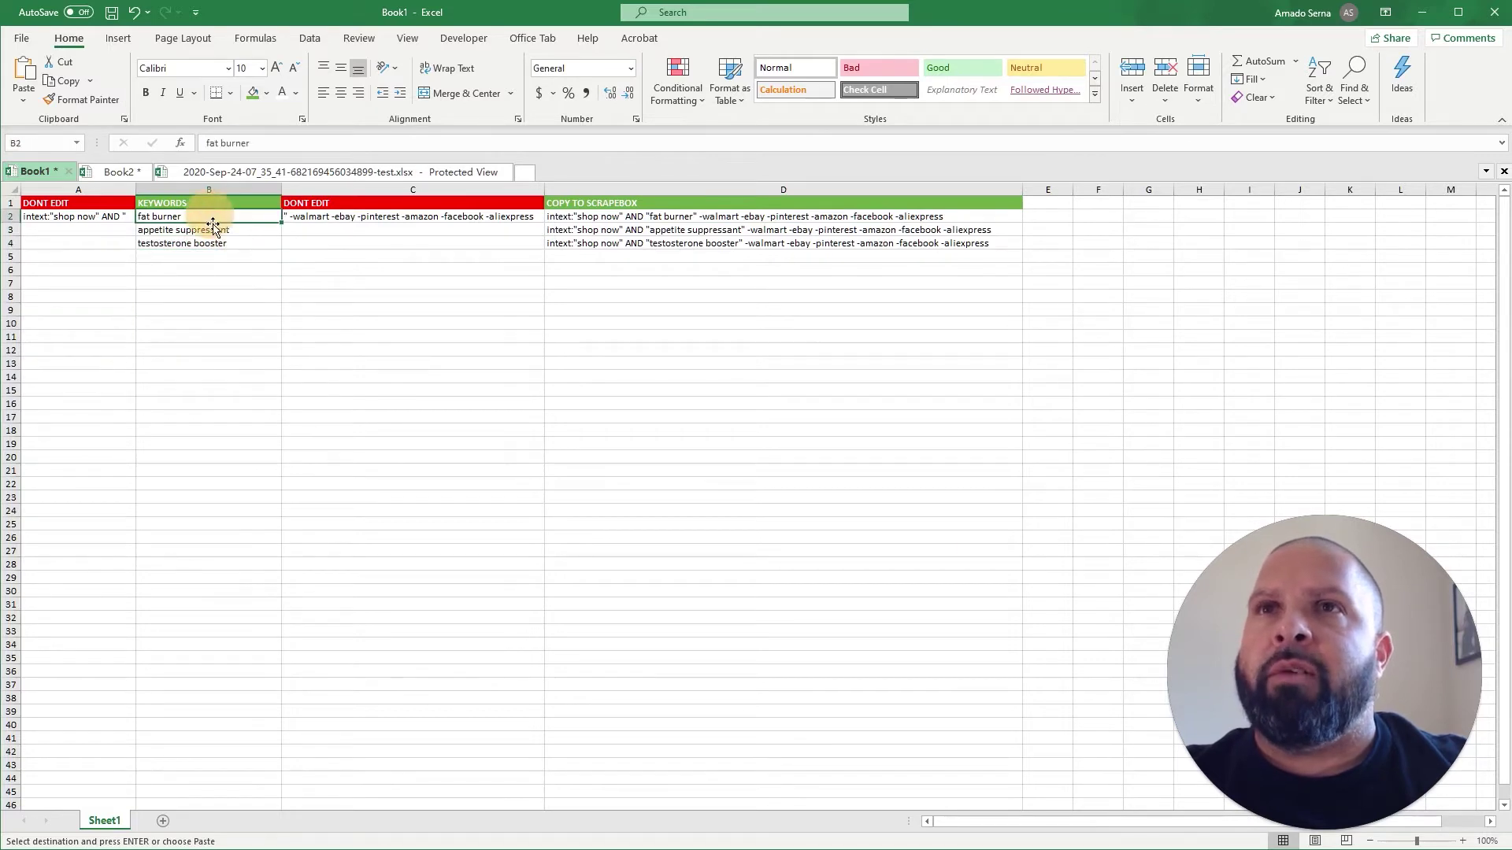
left_click(223, 243)
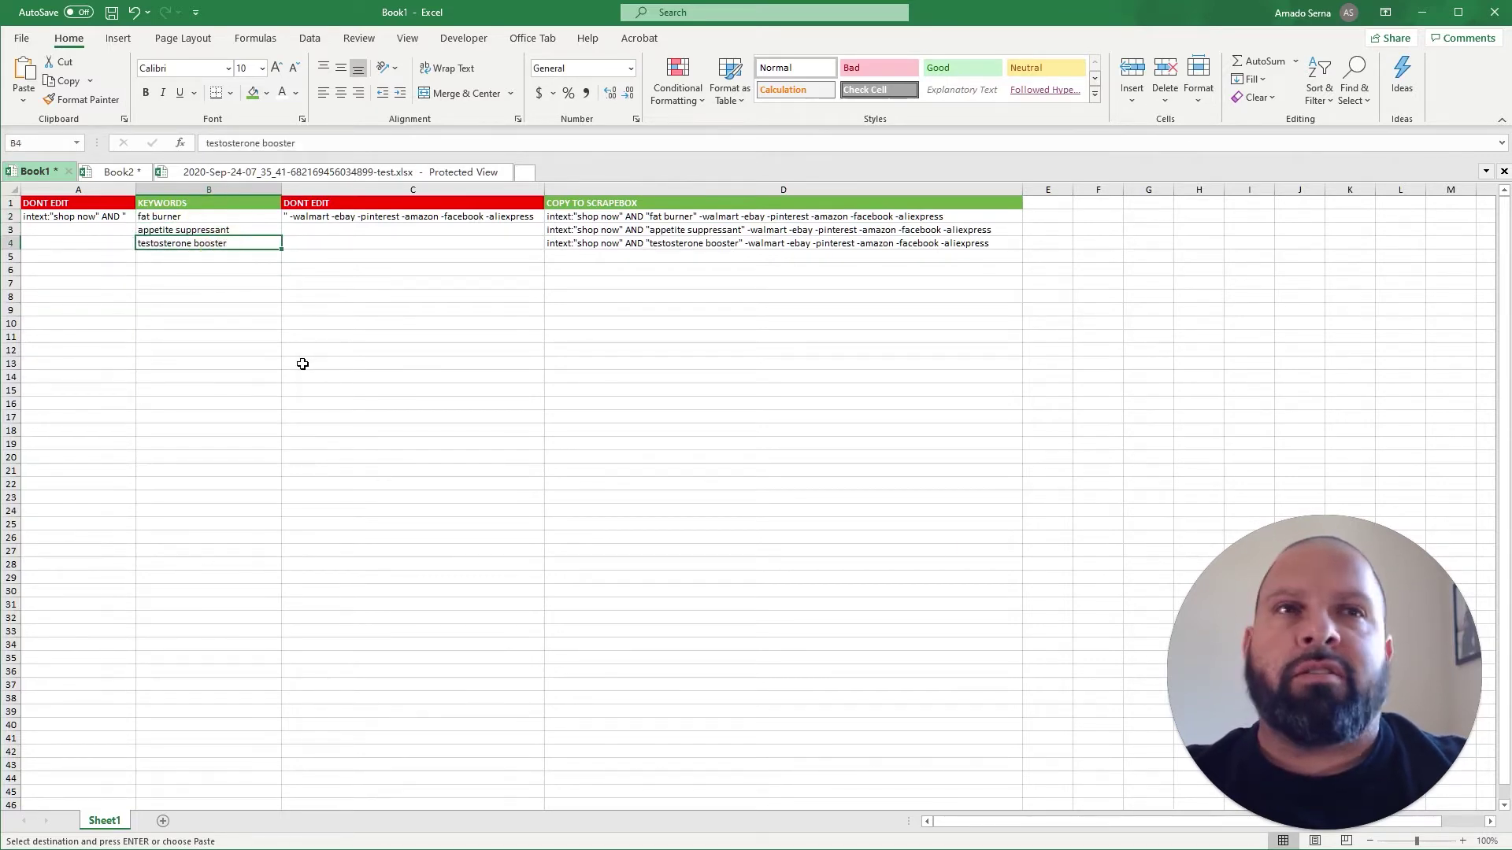
left_click(210, 297)
left_click_drag(209, 217, 203, 244)
key("ctrl+v")
left_click(236, 348)
Review the fat burner keyword in B2 and the formula joining footprint and keyword
left_click(210, 216)
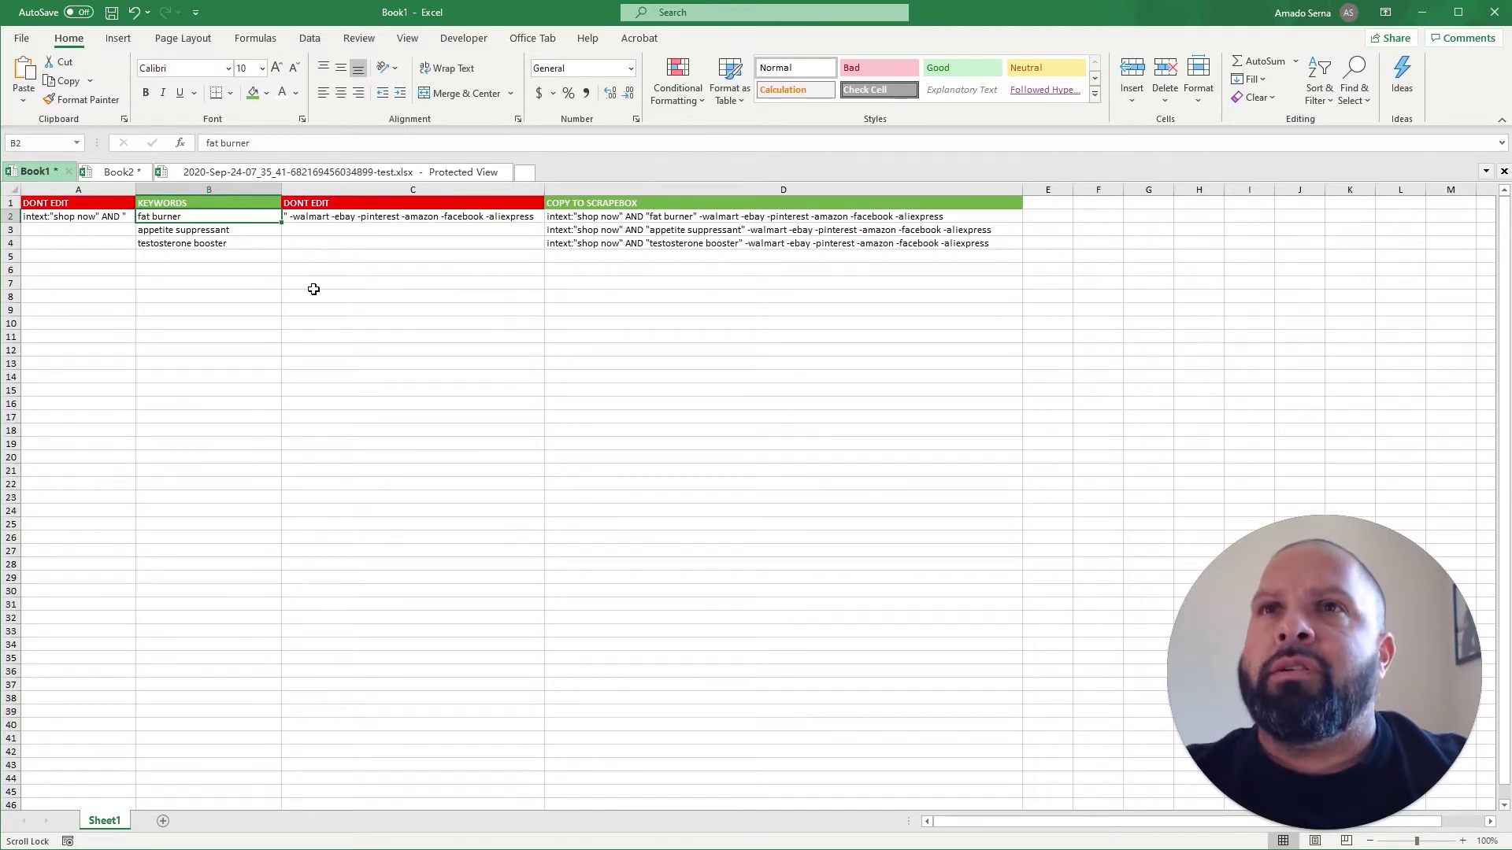
left_click(249, 307)
left_click(227, 218)
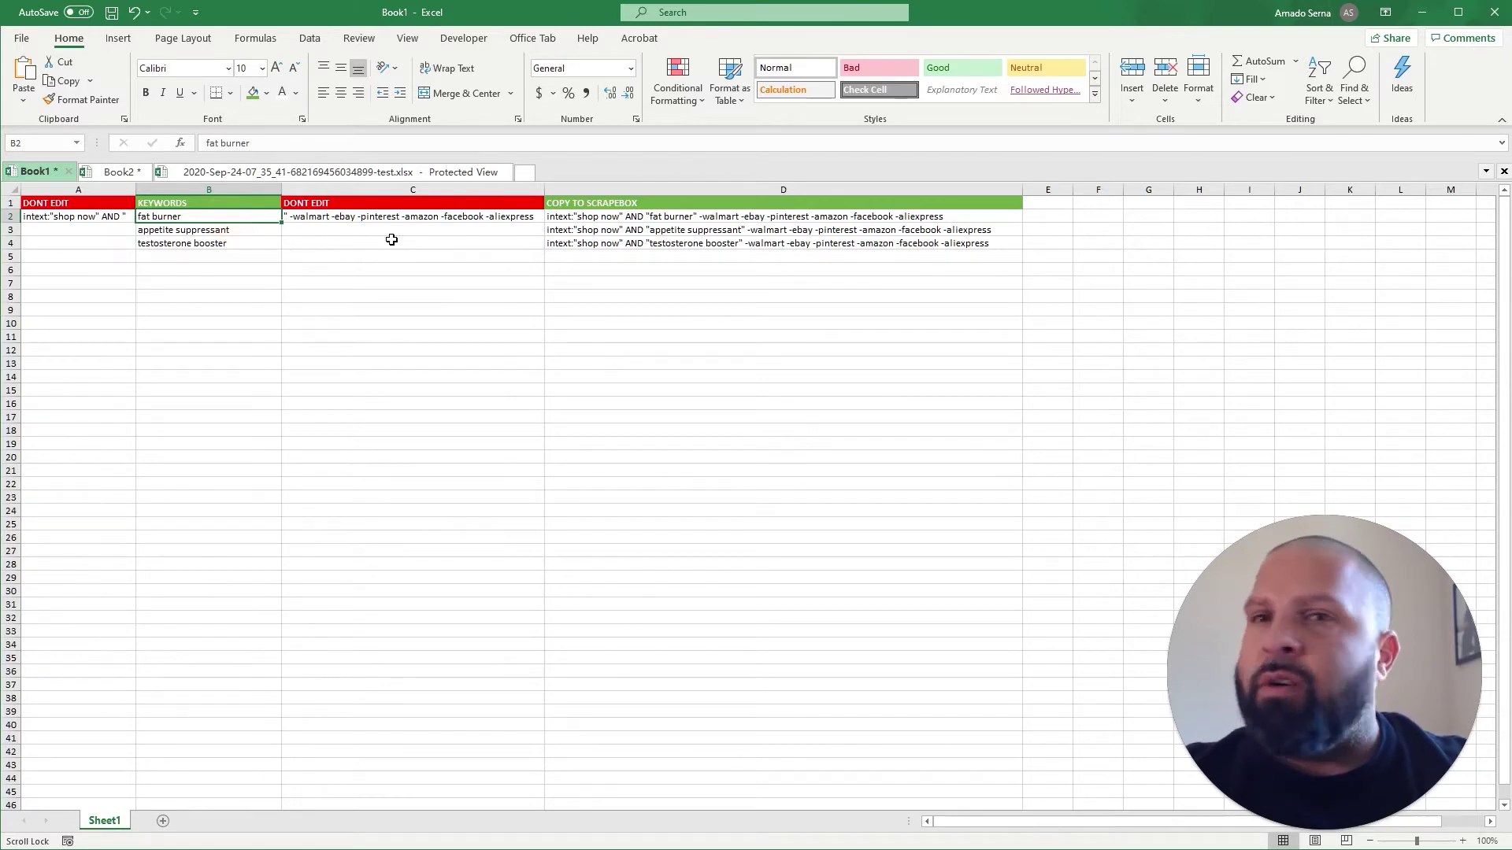
left_click(274, 335)
left_click(986, 243)
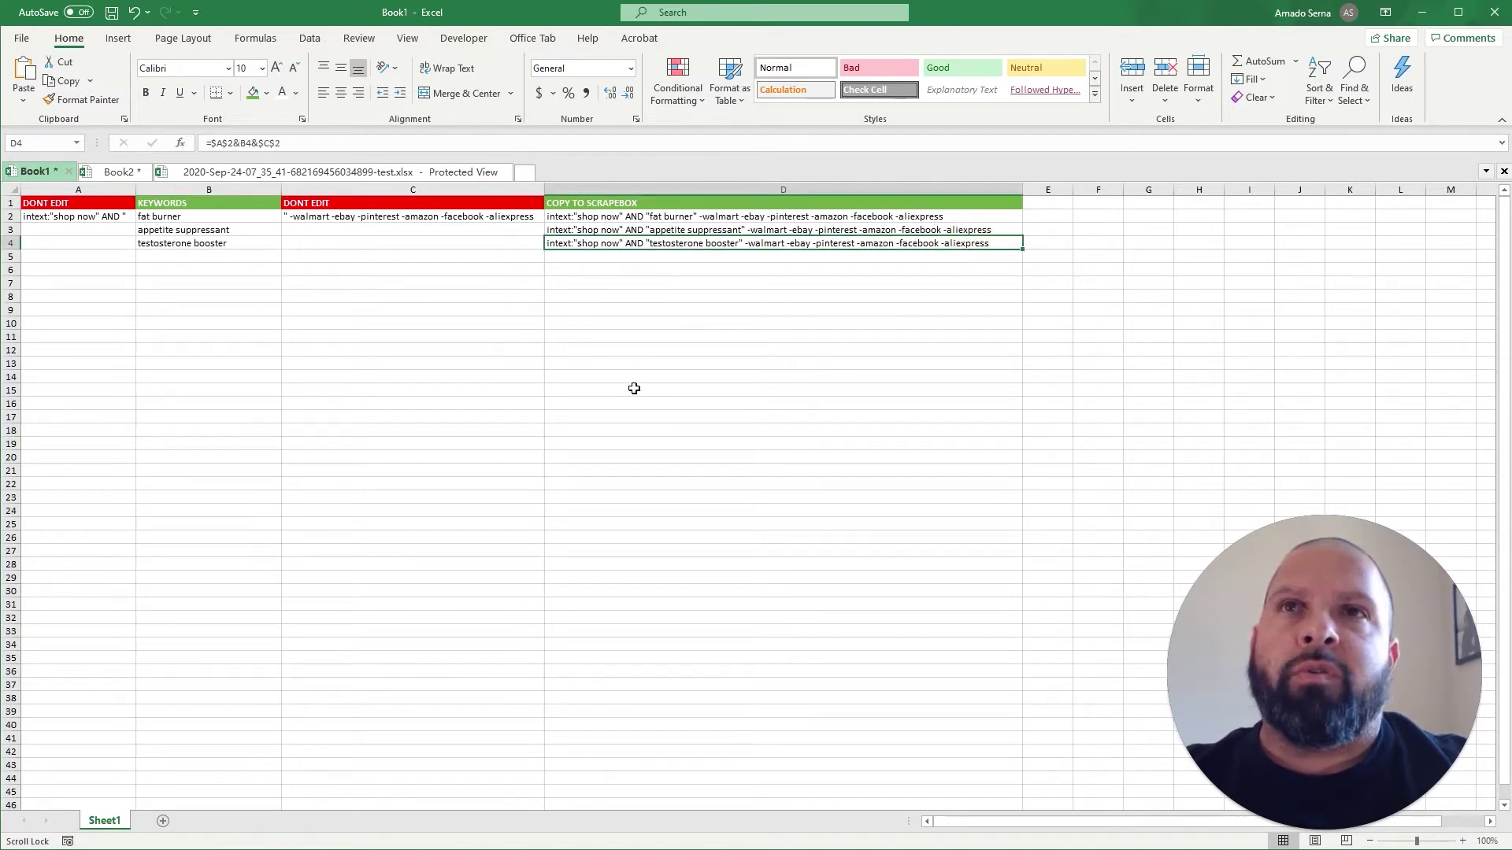
left_click(457, 402)
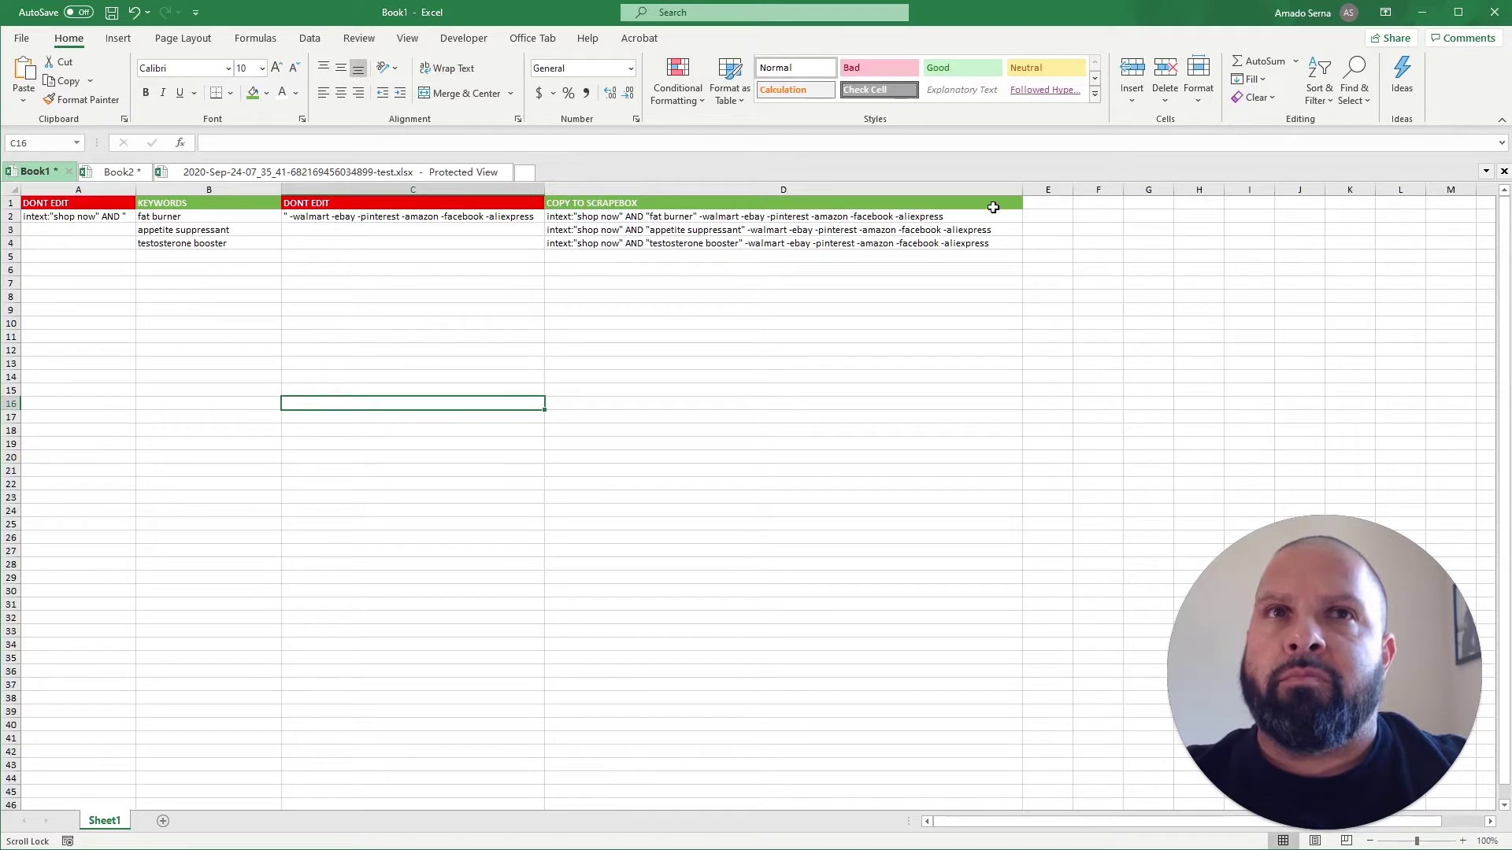
Copy the three generated queries in D2:D4 and bring ScrapeBox to the front
left_click_drag(676, 216, 681, 244)
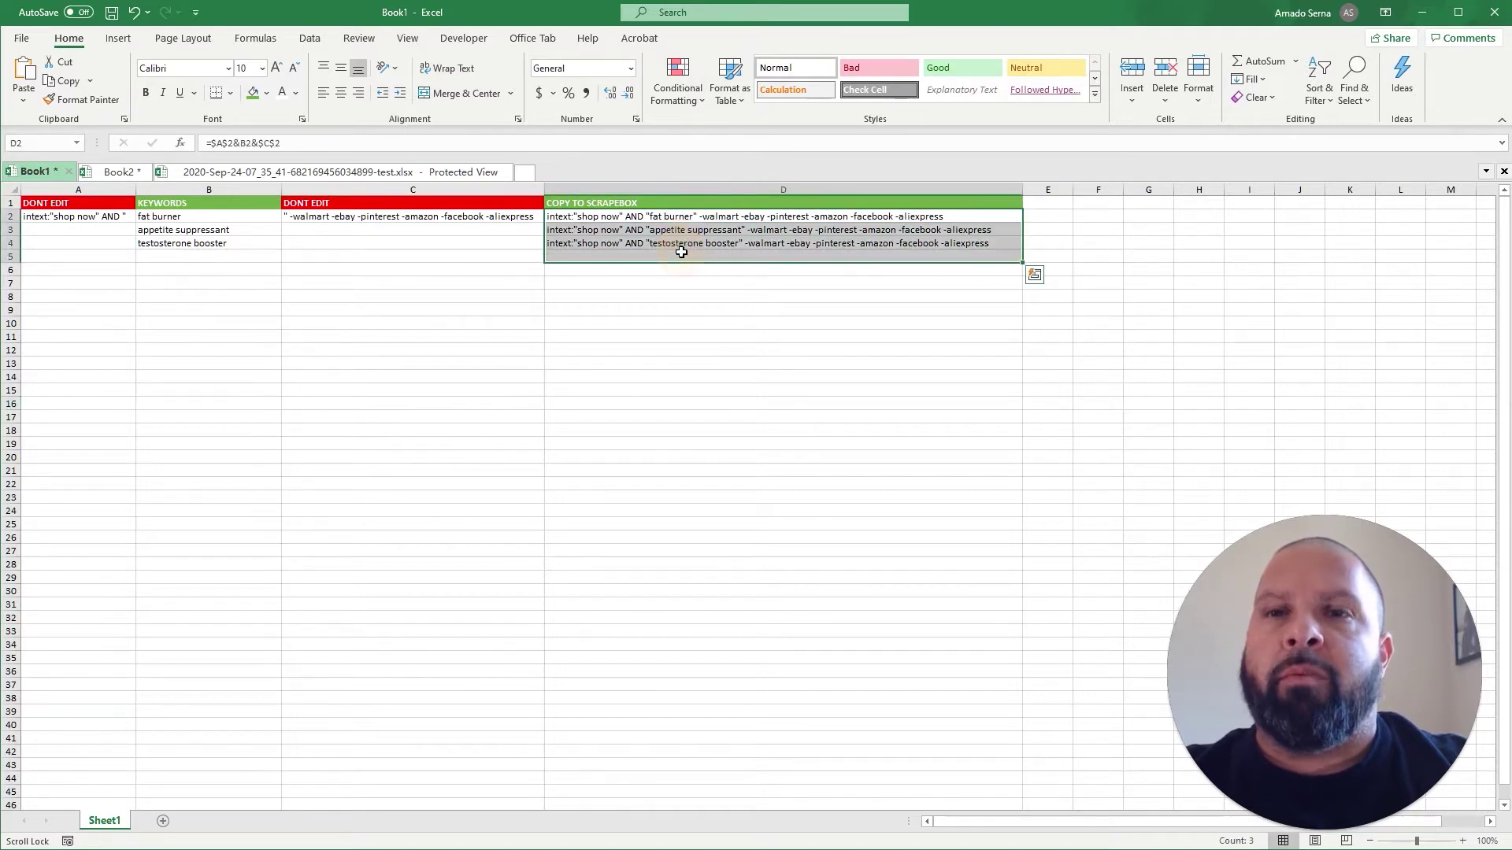
left_click(693, 305)
left_click_drag(711, 216, 719, 243)
key("ctrl+c")
key("alt+Tab")
left_click(1154, 448)
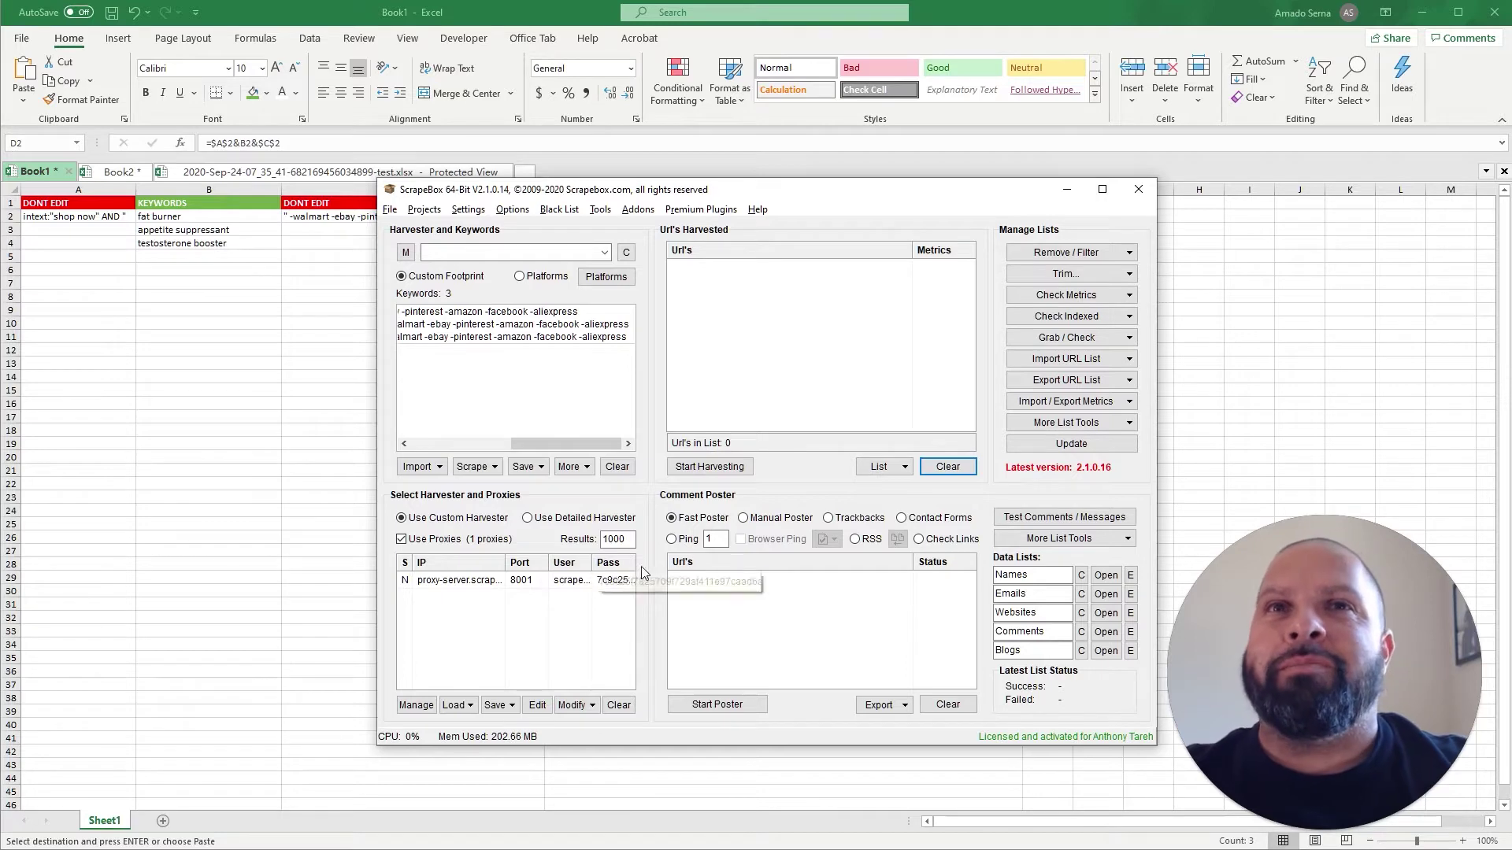
Harvest Google results for the three queries, collecting 633 URLs
left_click(707, 467)
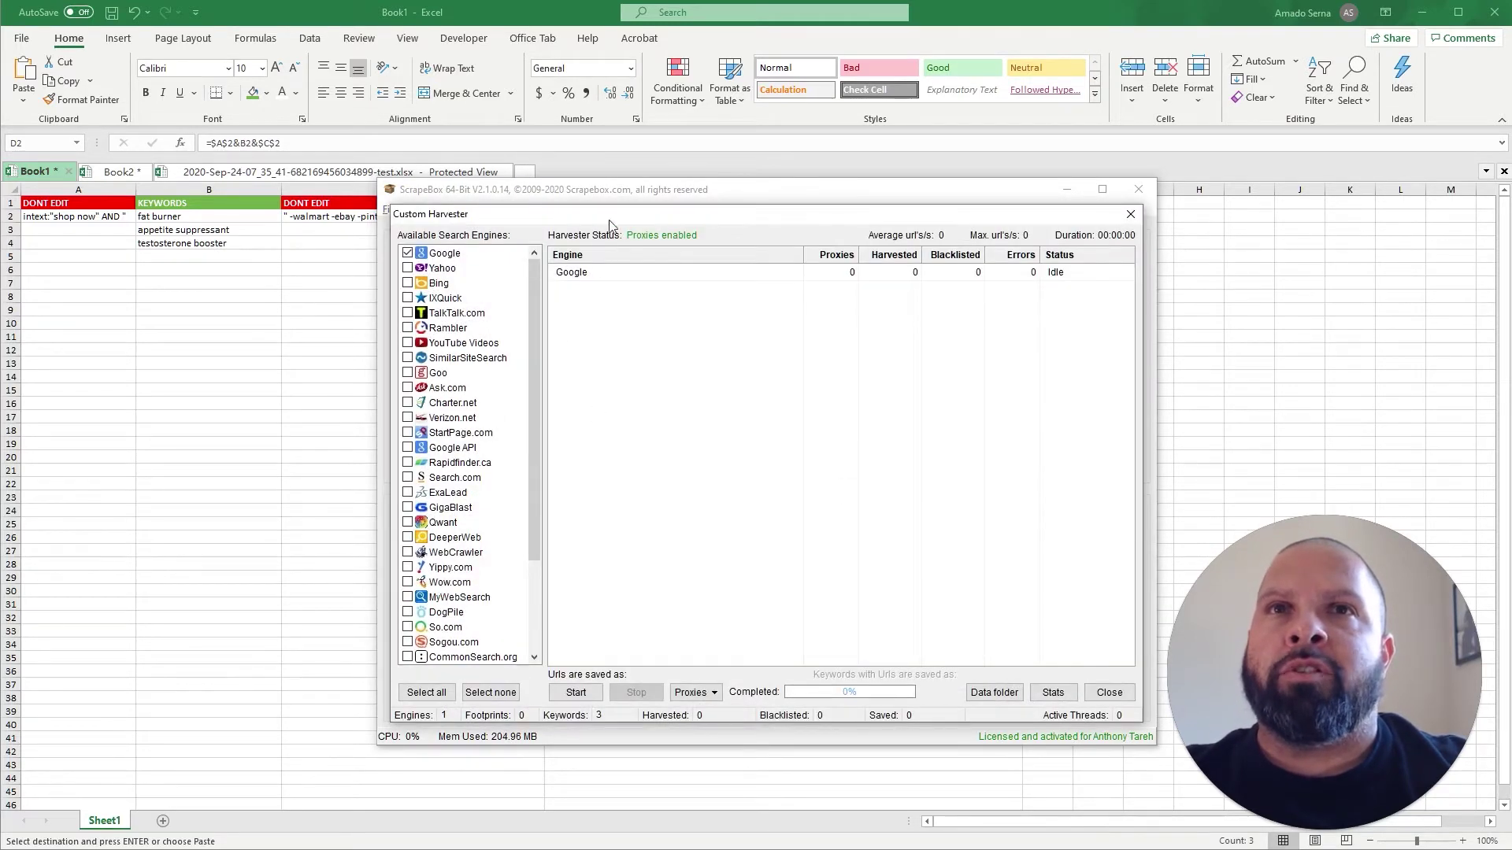
left_click(576, 692)
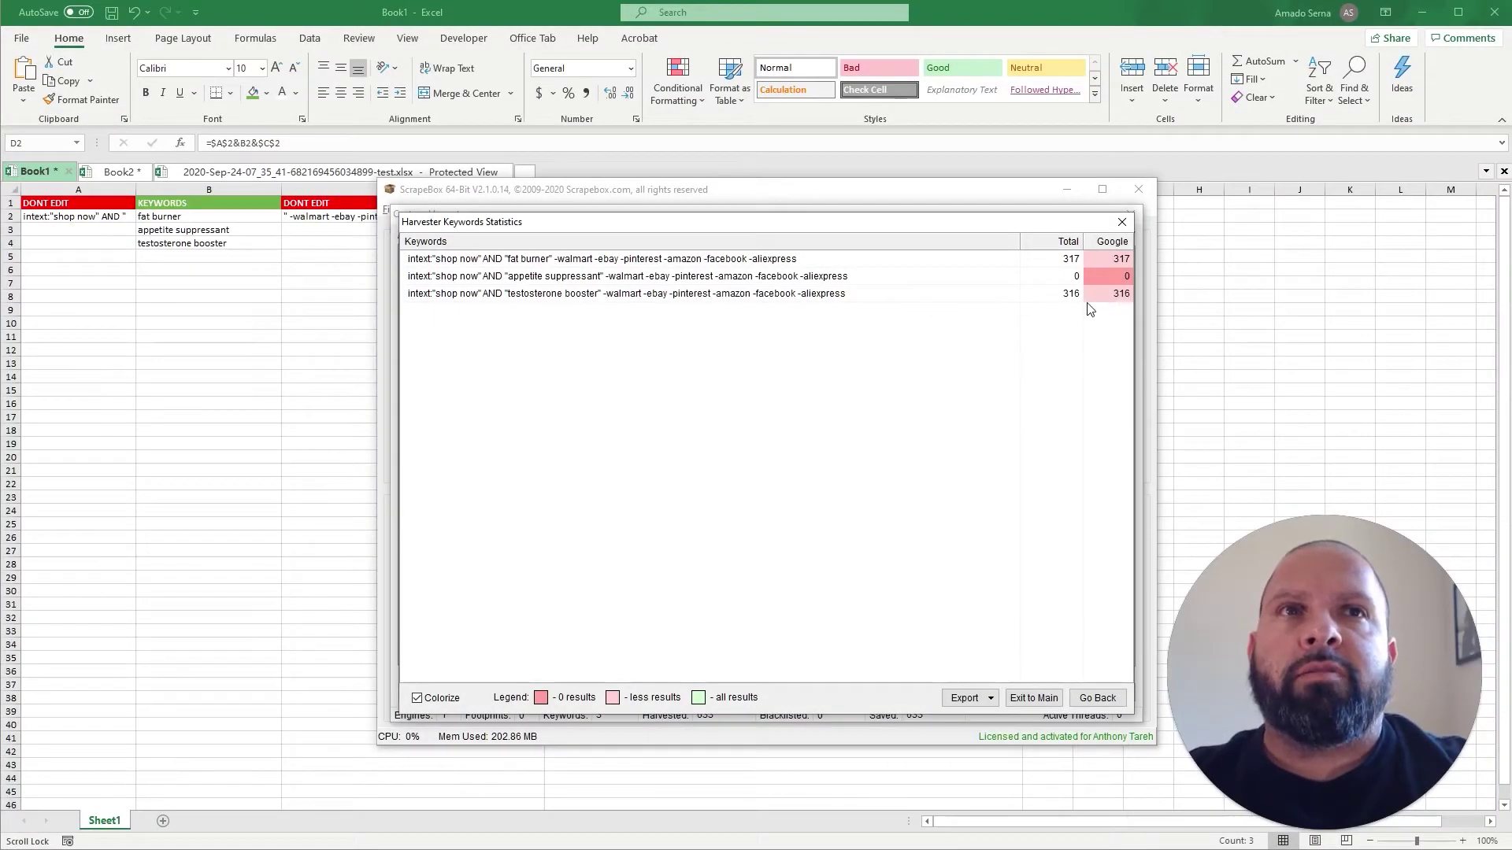
left_click(1094, 698)
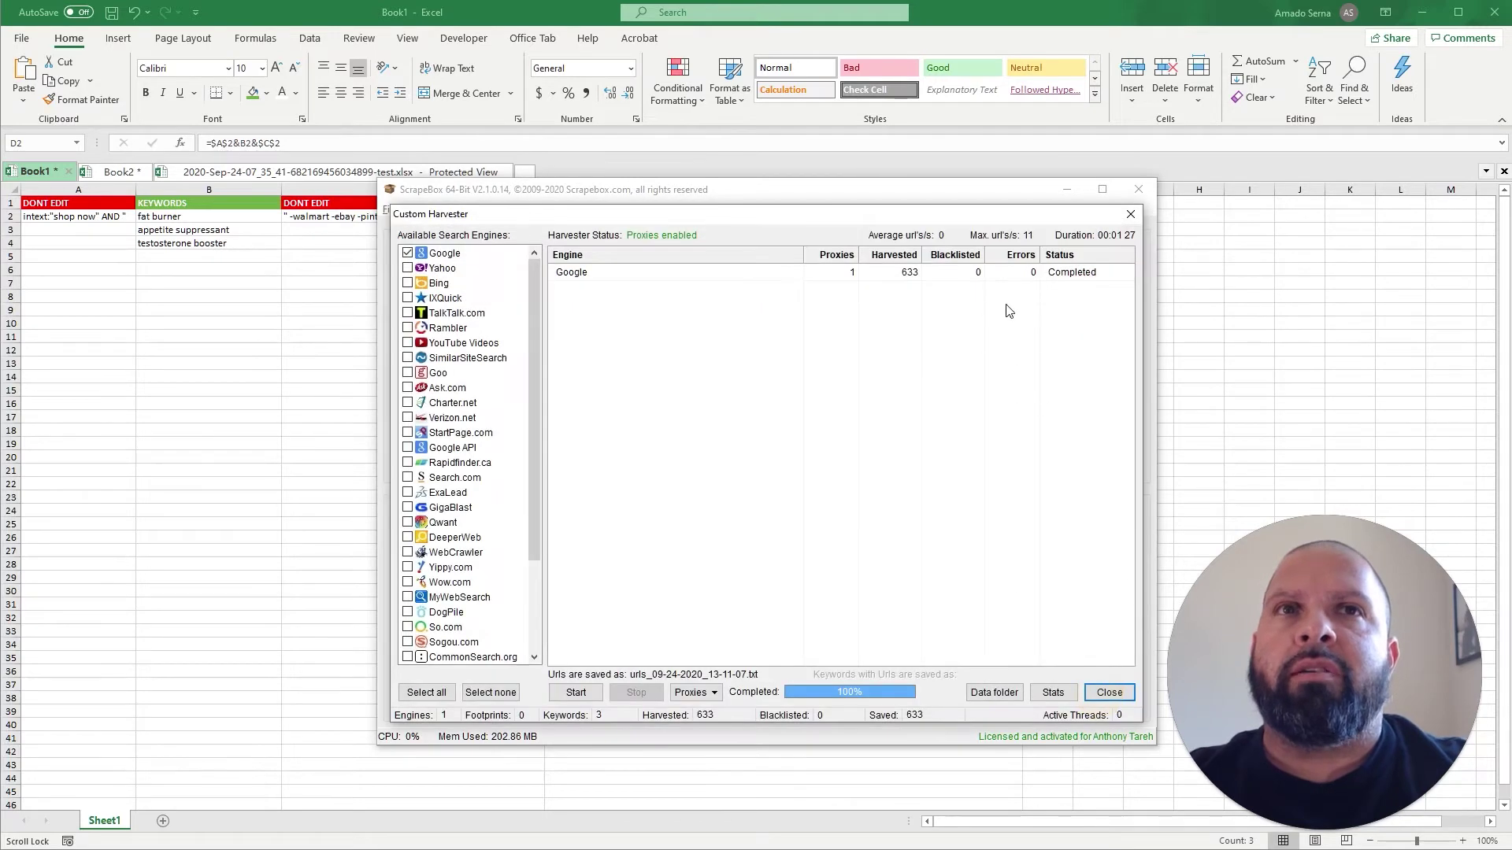
left_click(1108, 693)
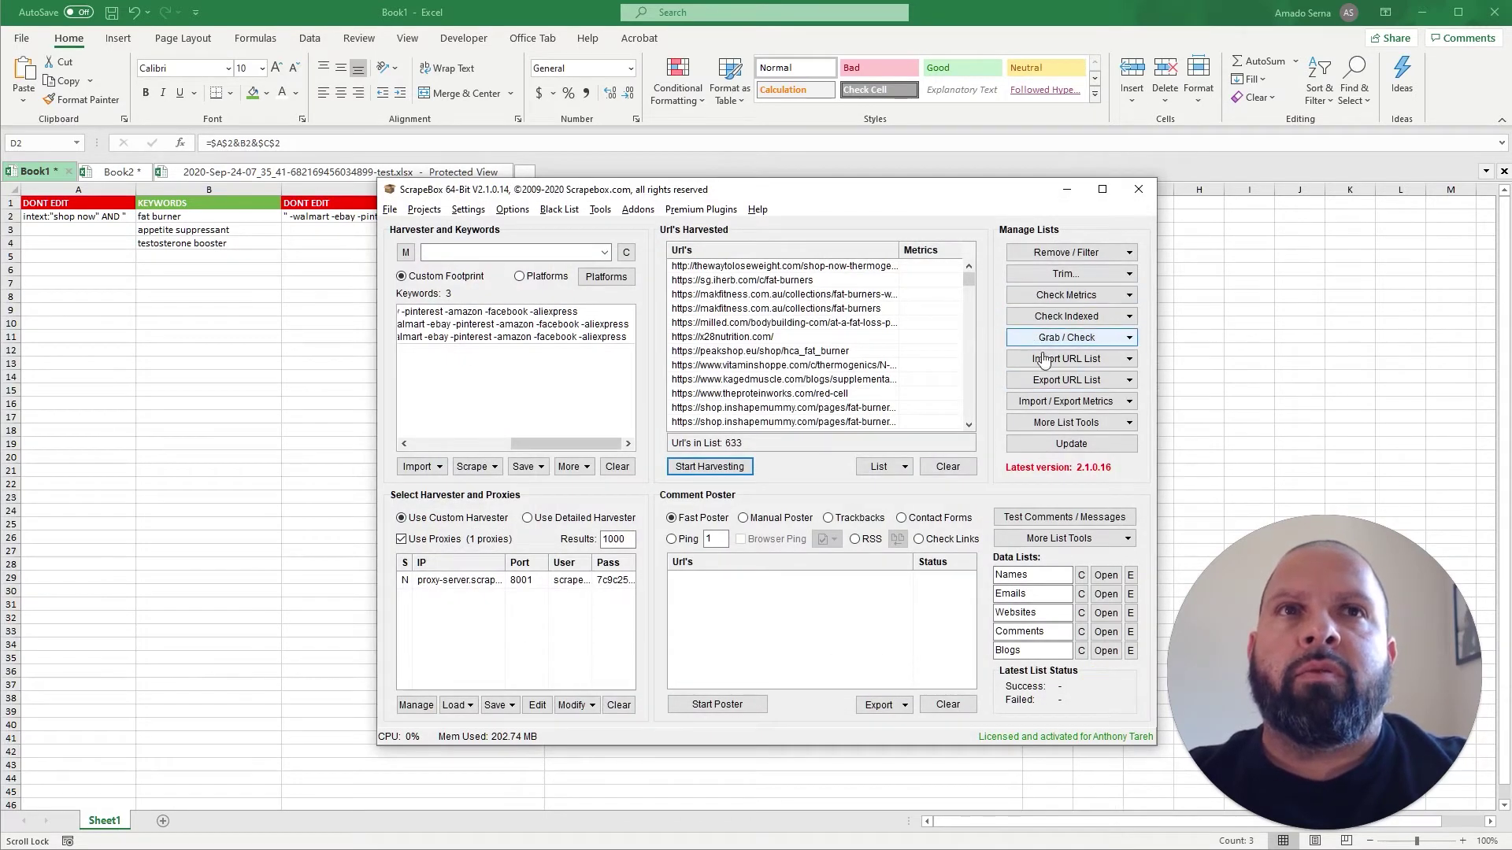
Copy all 633 harvested URLs to the clipboard from the Export URL List menu
left_click(1130, 381)
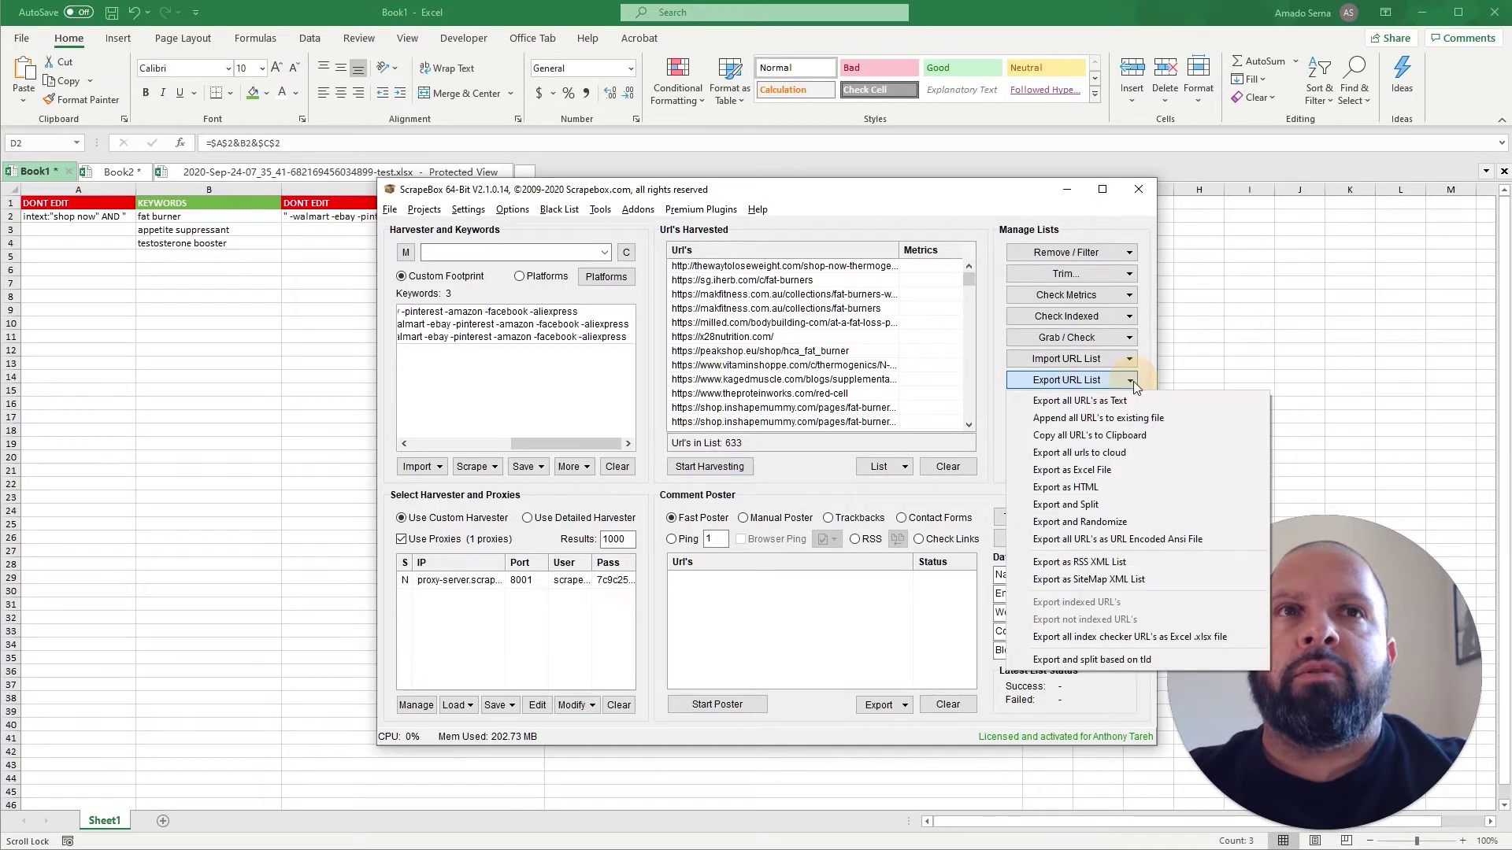
left_click(1117, 435)
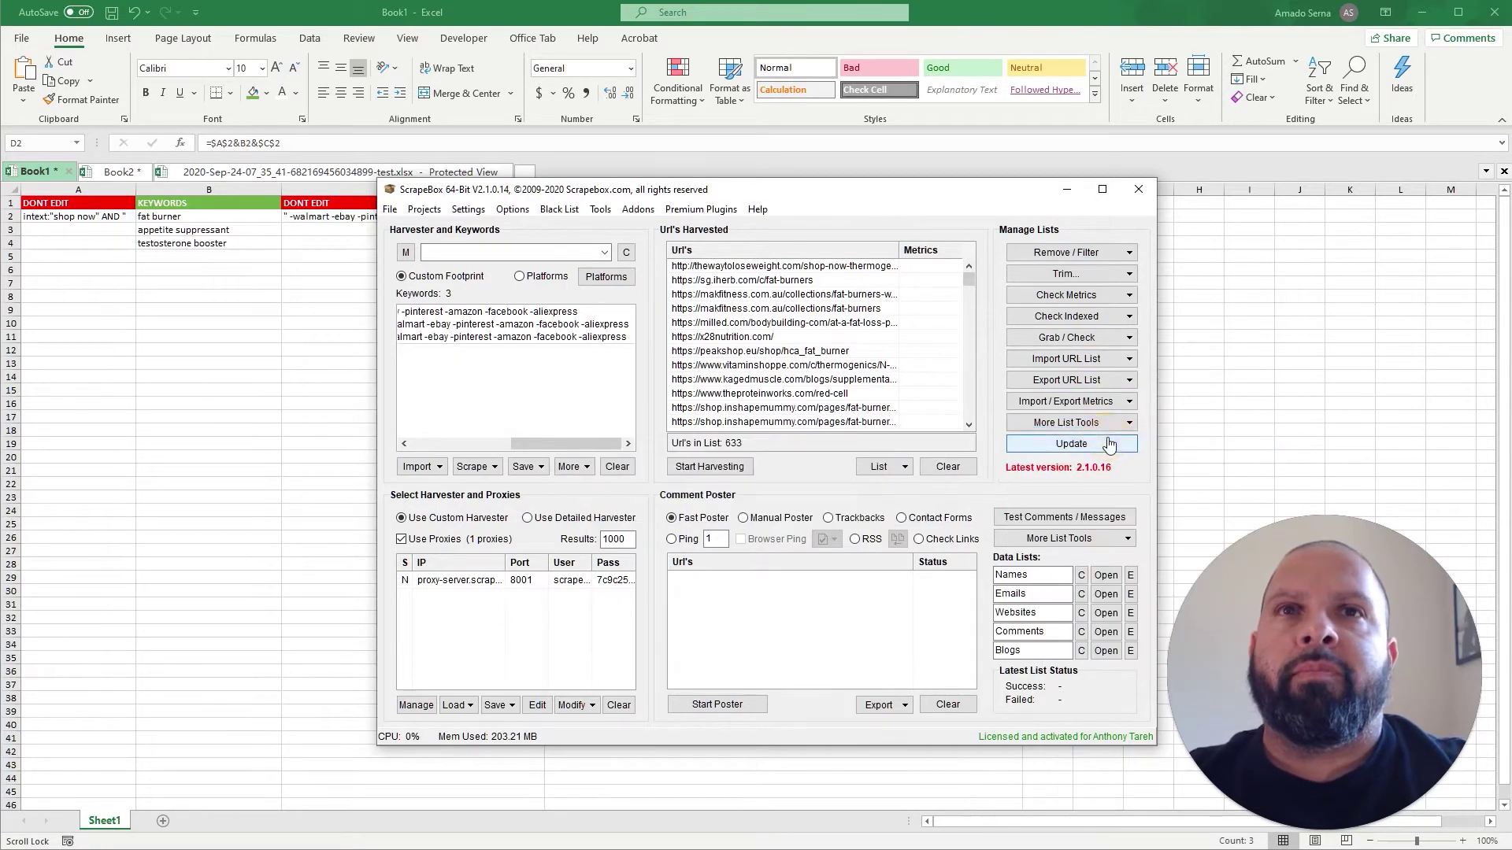
left_click(278, 398)
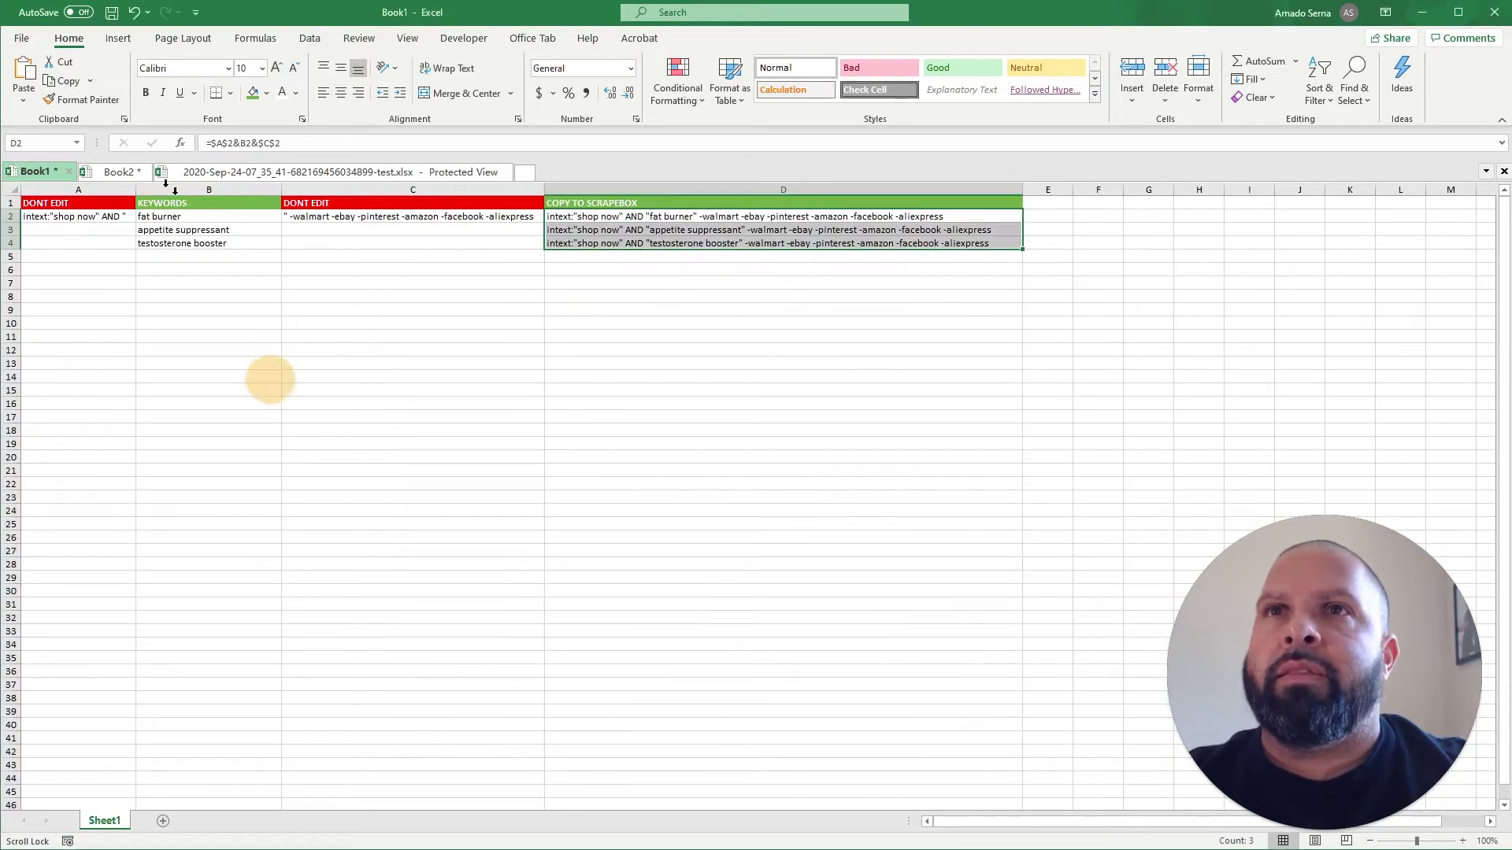
Paste the harvested URLs into Book2 from cell A1 and widen column A
left_click(112, 173)
scroll(48, 240, "up", 20)
scroll(48, 241, "up", 20)
scroll(47, 240, "up", 8)
left_click(40, 203)
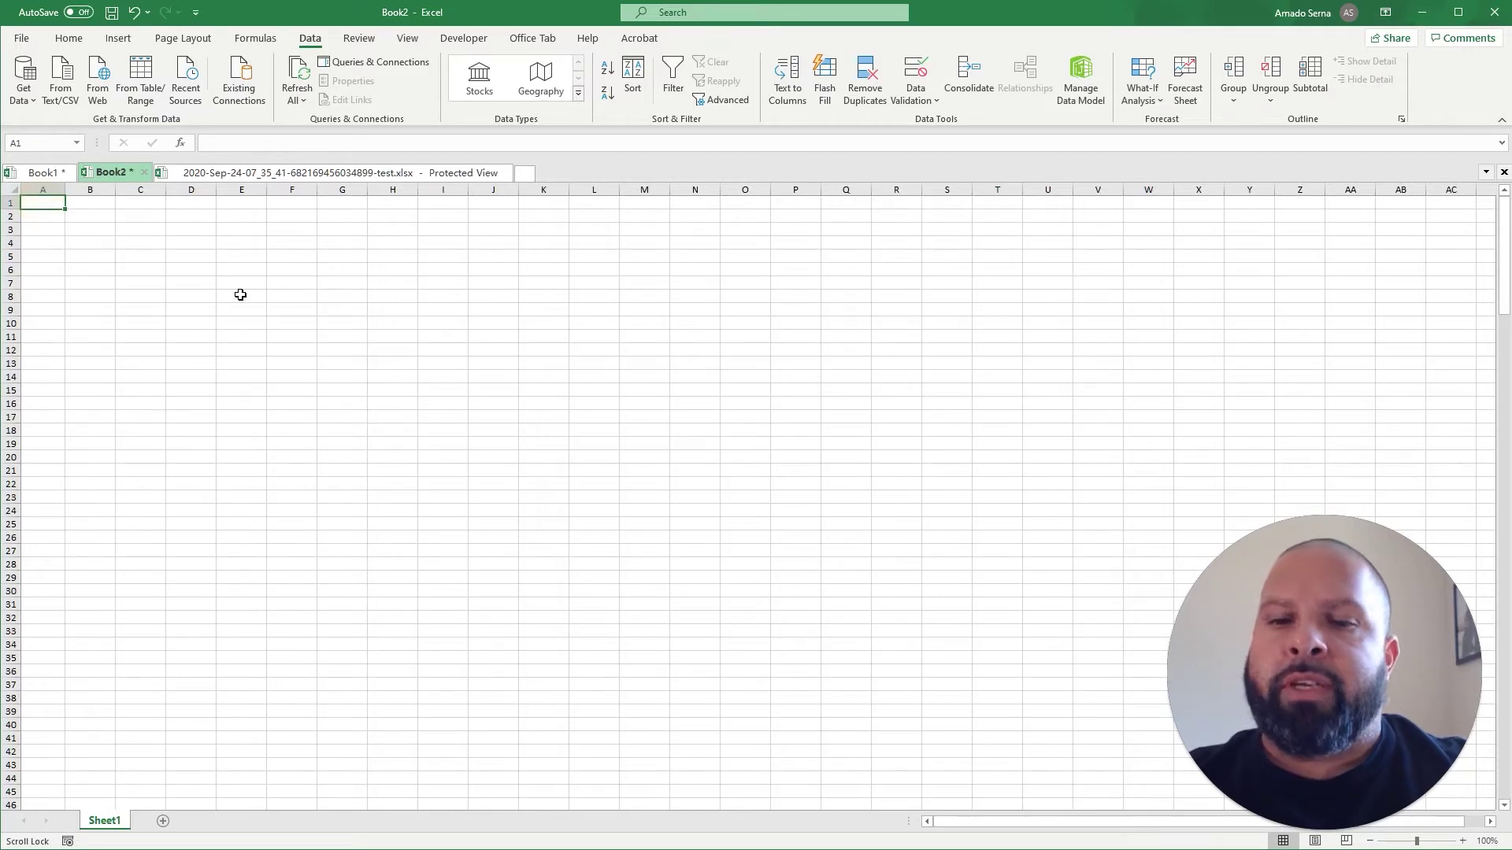
key("ctrl+v")
left_click(551, 307)
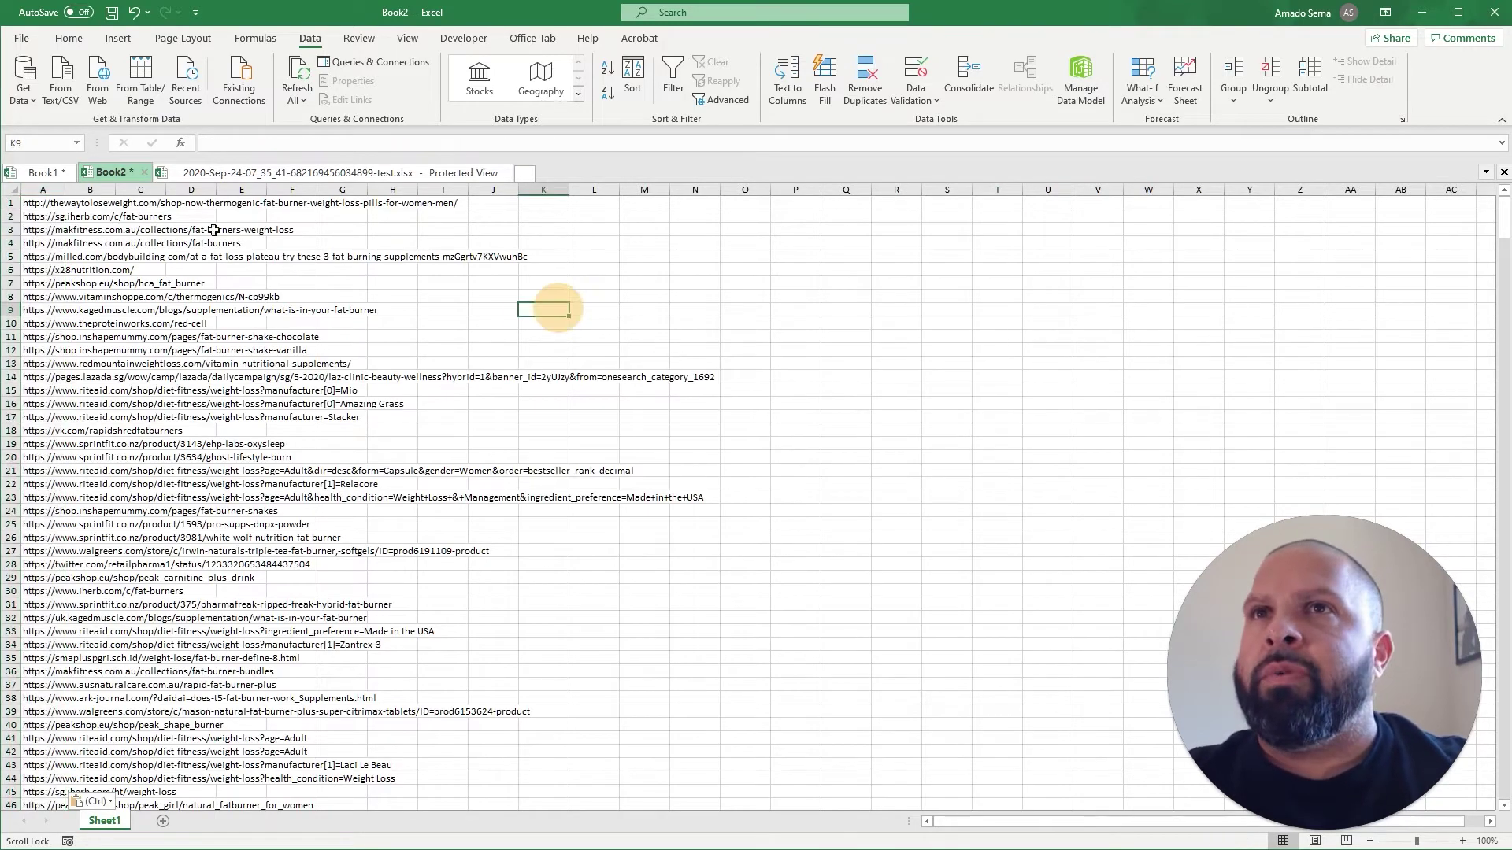
left_click_drag(67, 189, 761, 193)
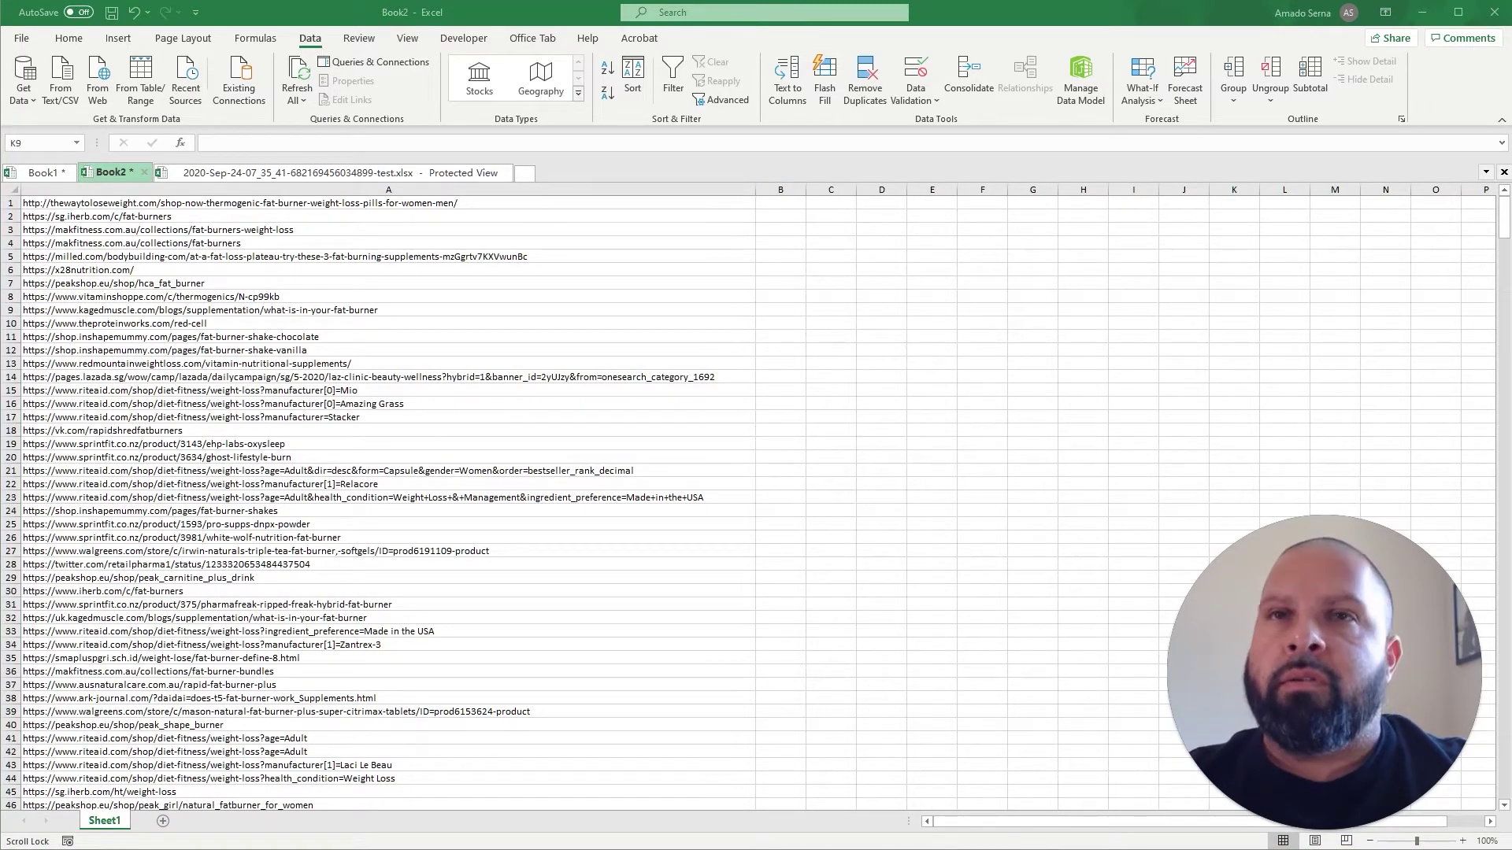
Enter the IFERROR domain-extraction formula in B1 and widen column B
left_click(769, 202)
key("ctrl+v")
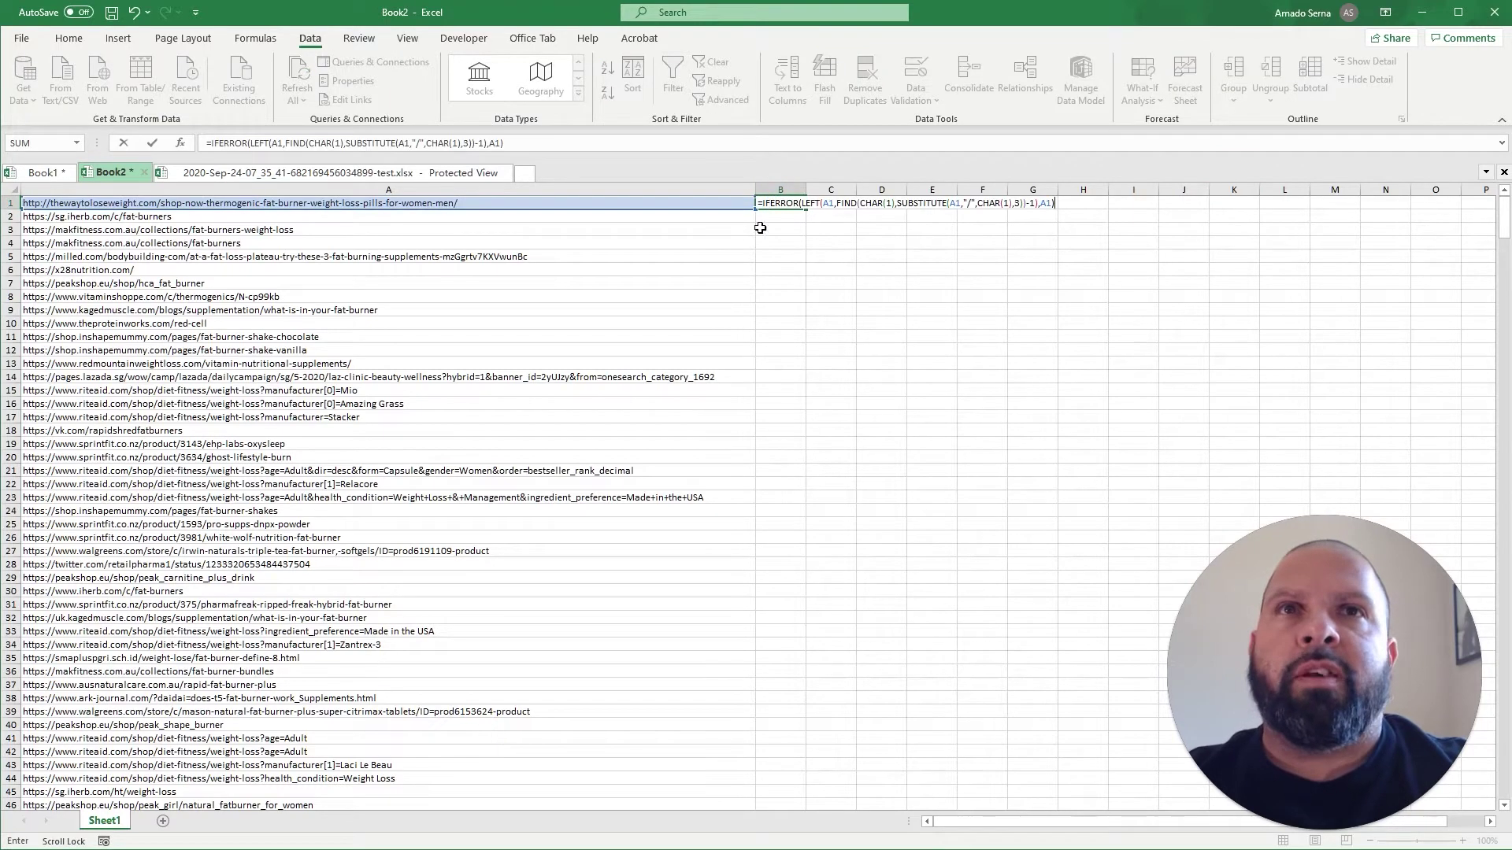
key("Return")
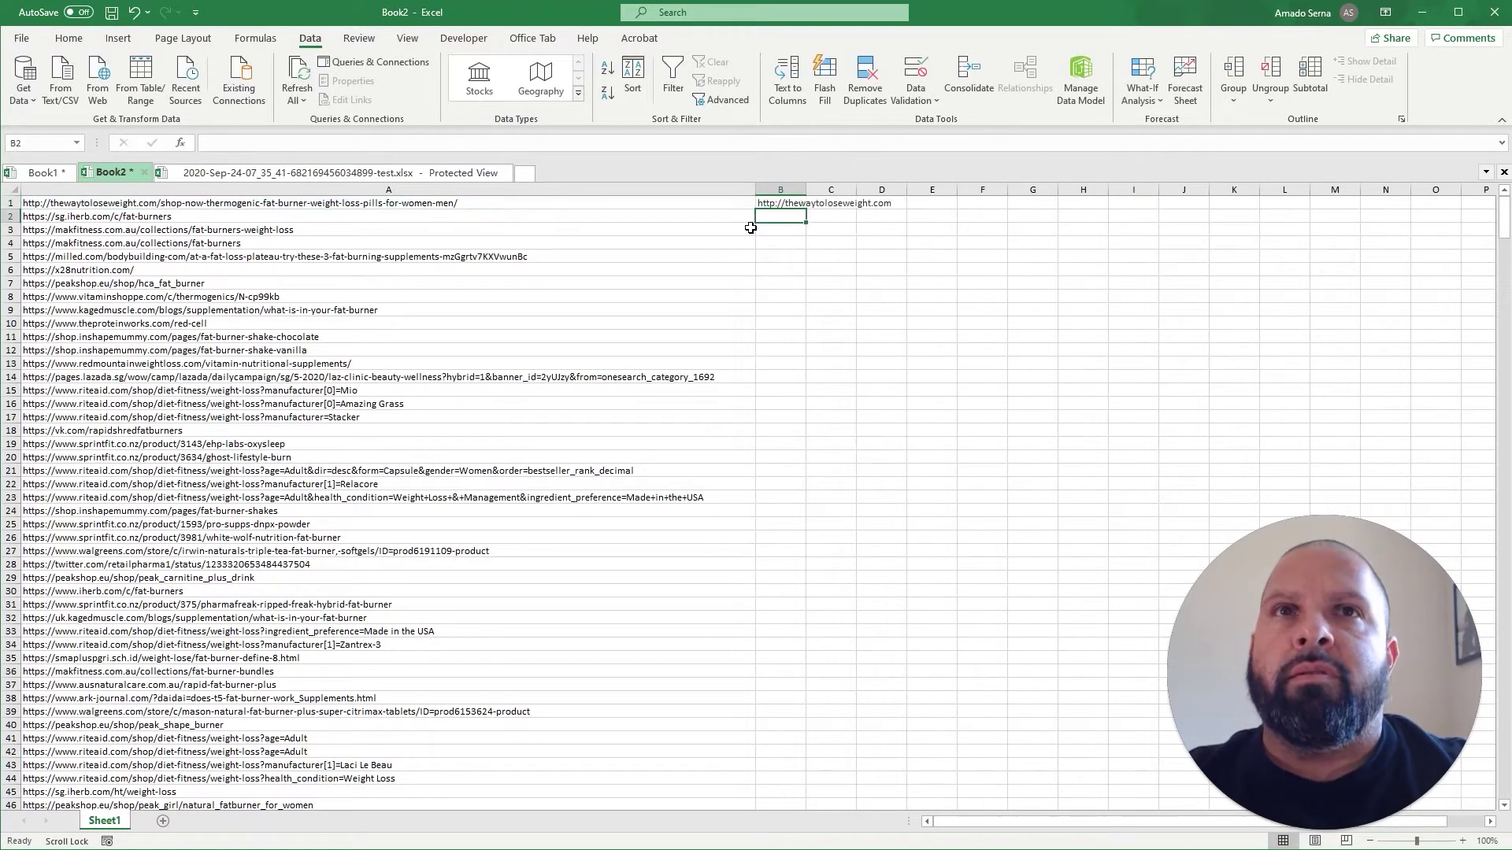
left_click(907, 258)
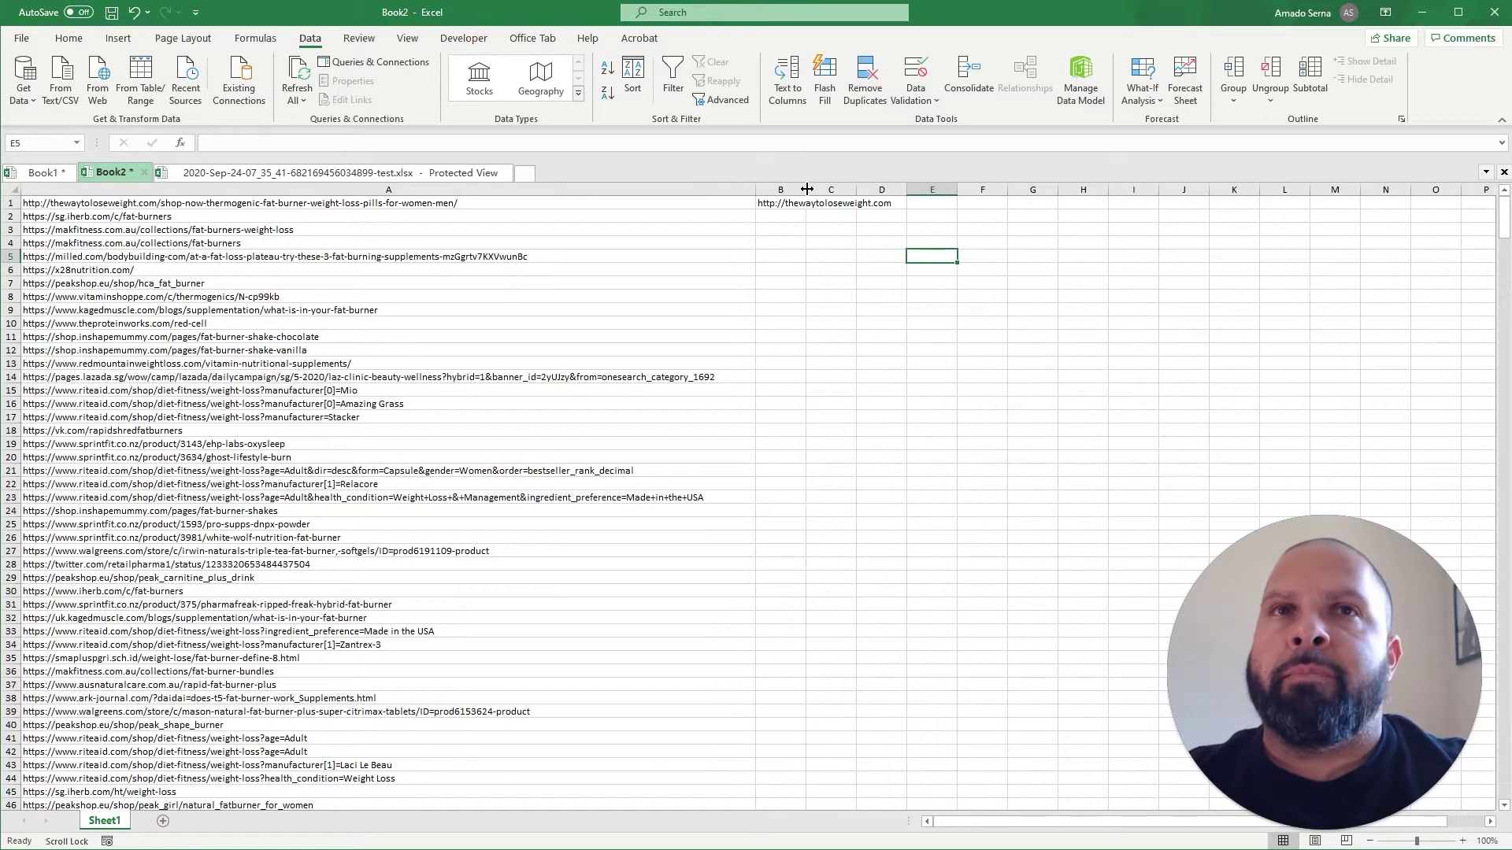
left_click_drag(806, 190, 987, 190)
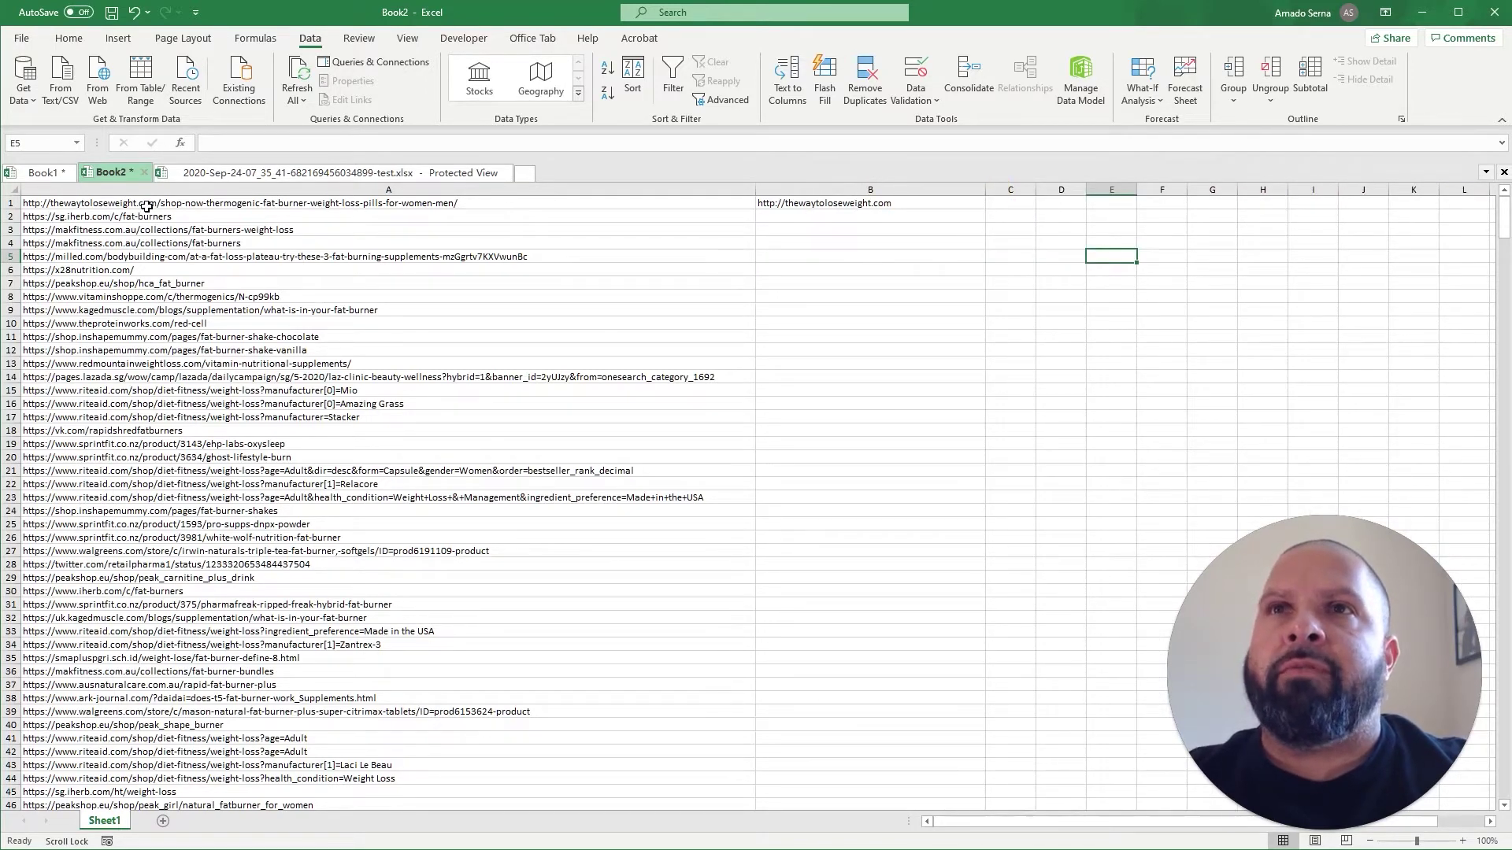
left_click(912, 269)
Fill the formula down column B and paste the domains as values over column A
left_click(799, 202)
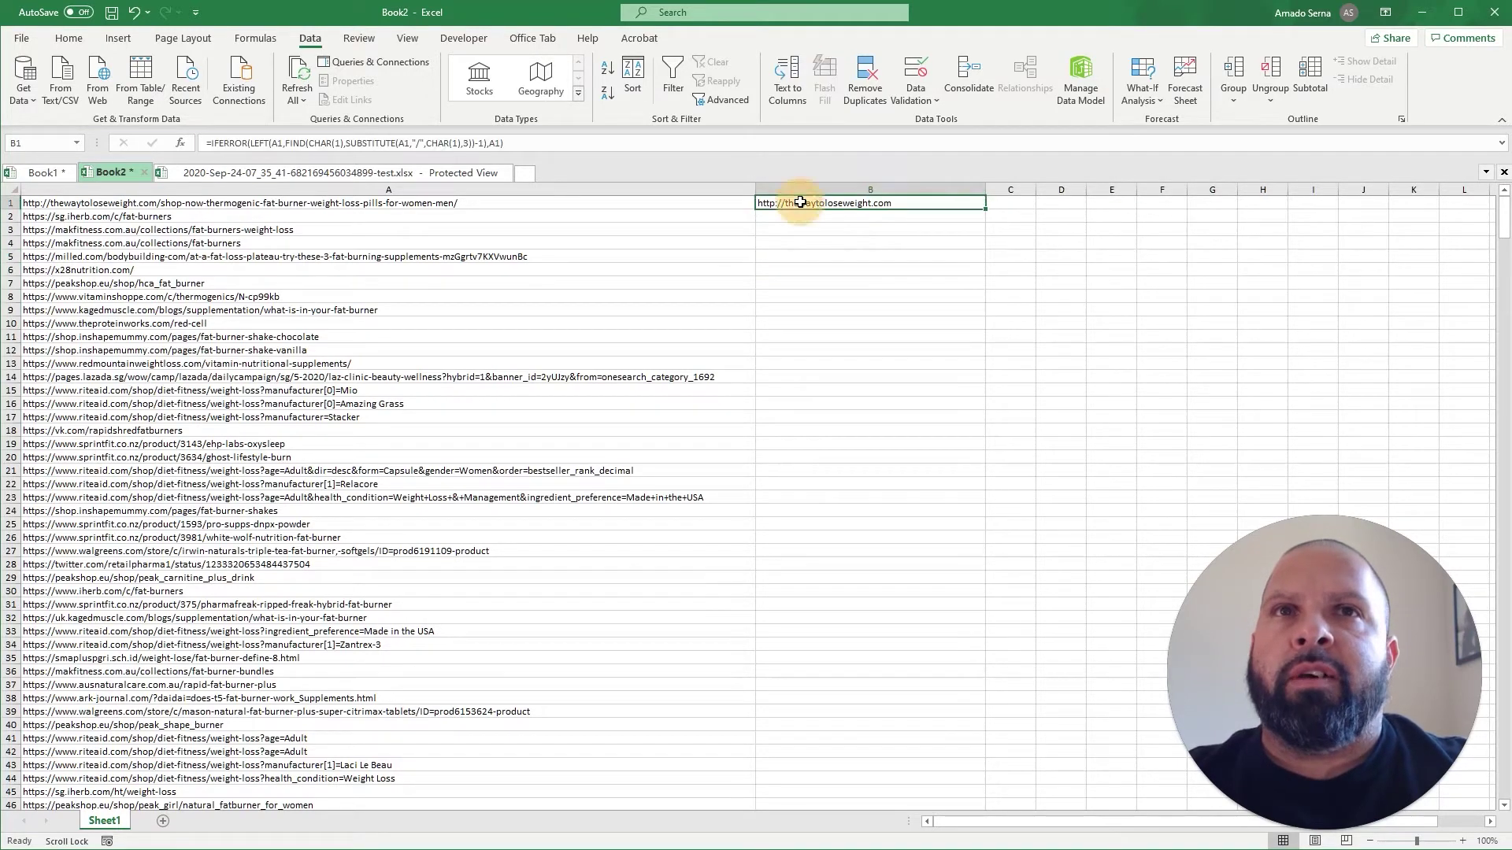
double_click(988, 206)
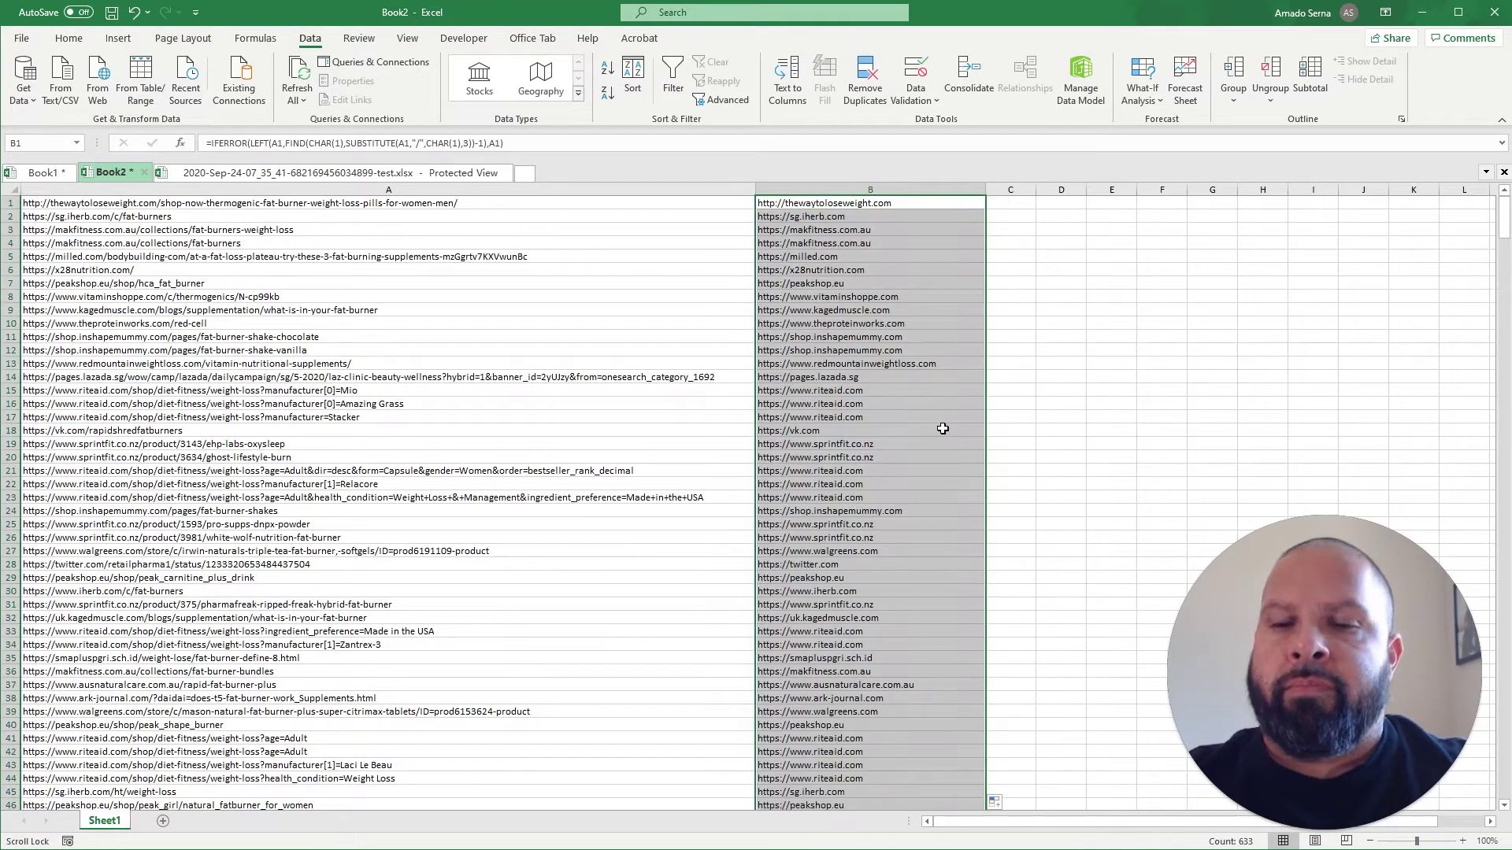
key("ctrl+c")
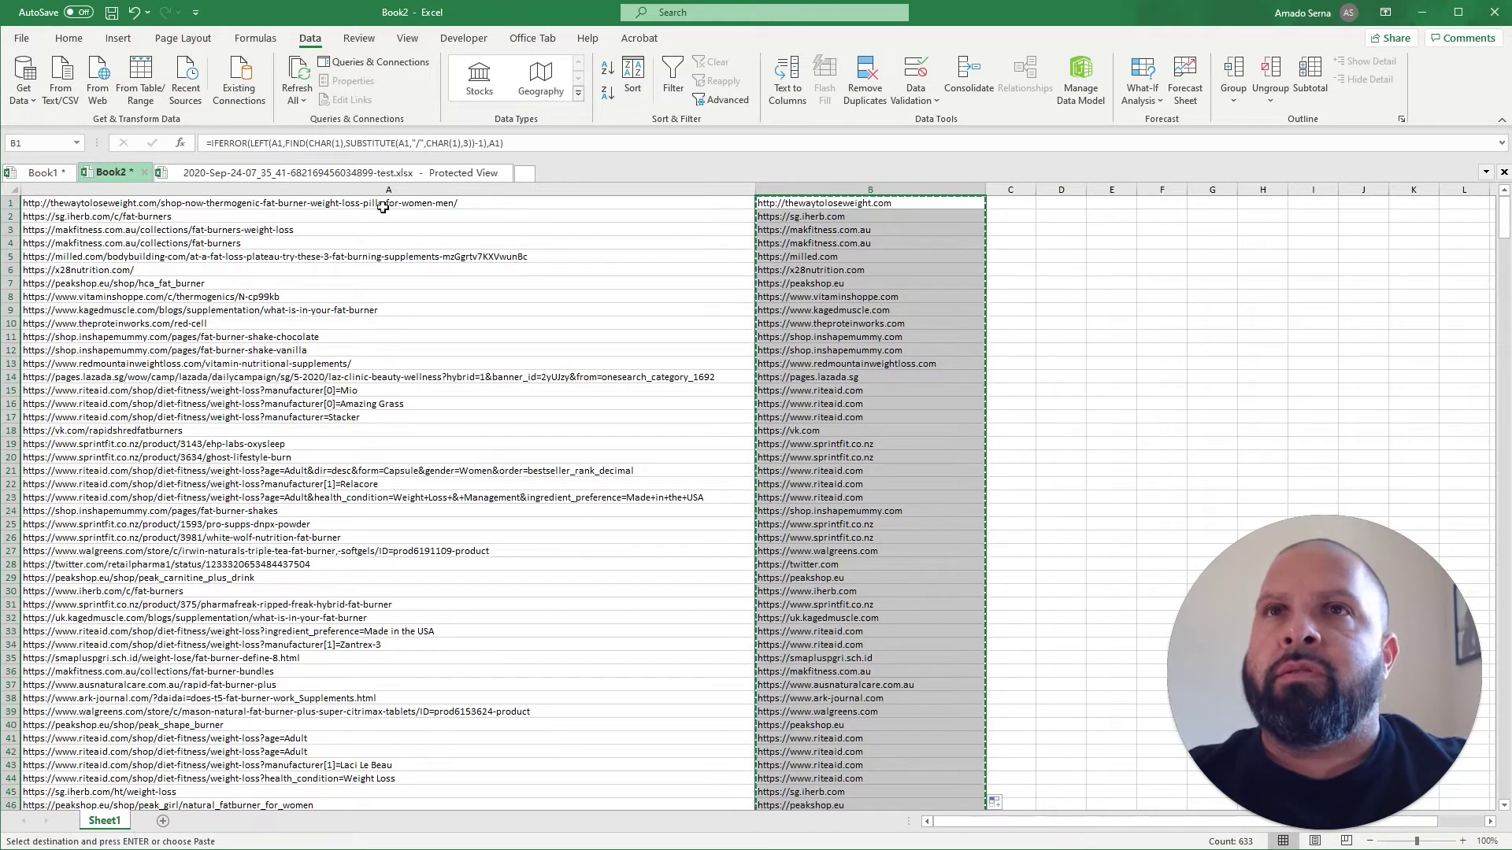
left_click(404, 204)
right_click(408, 207)
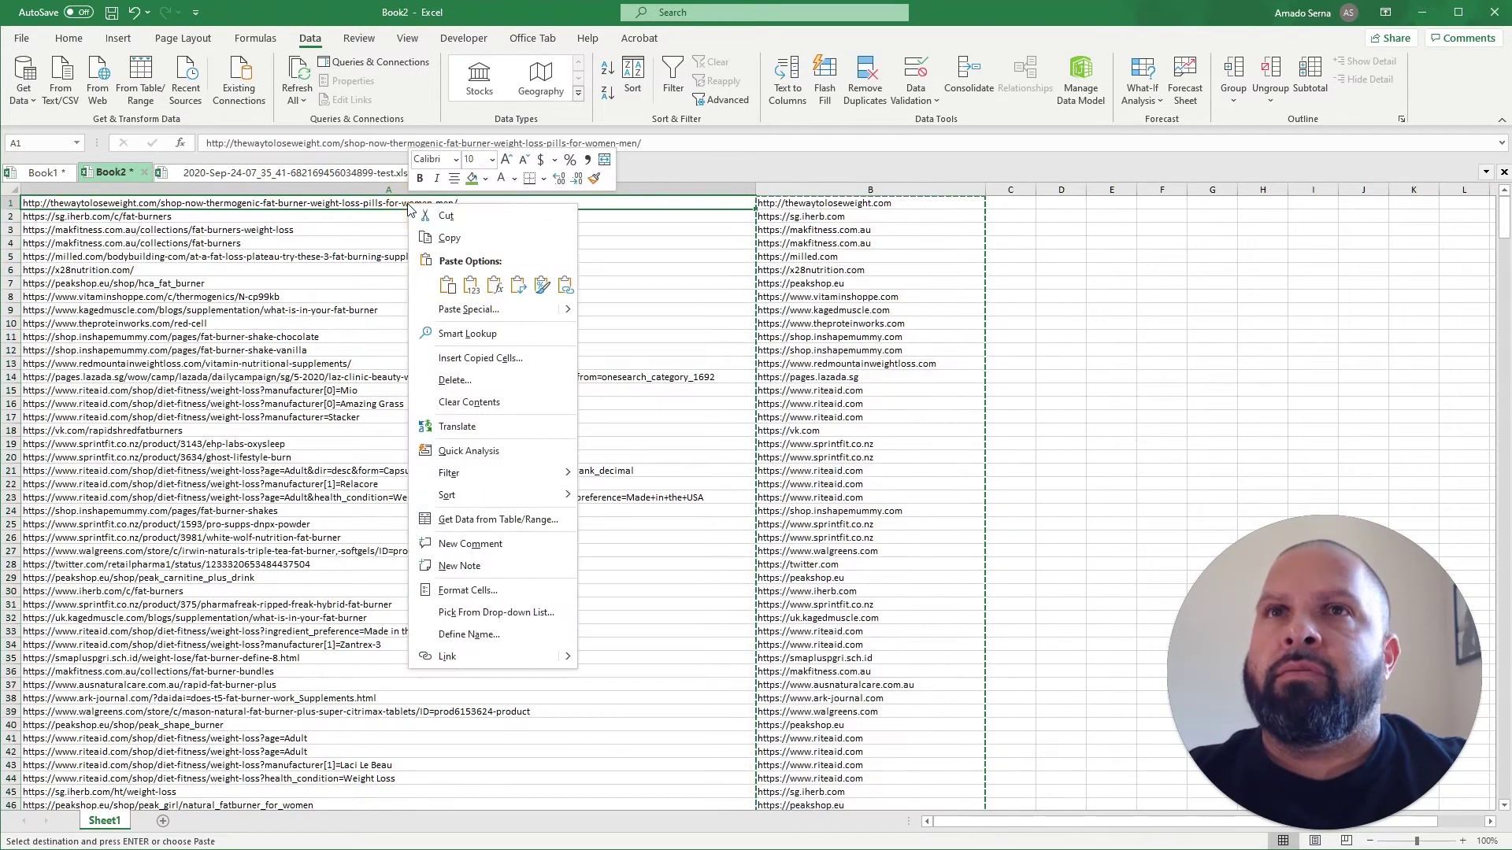
left_click(472, 286)
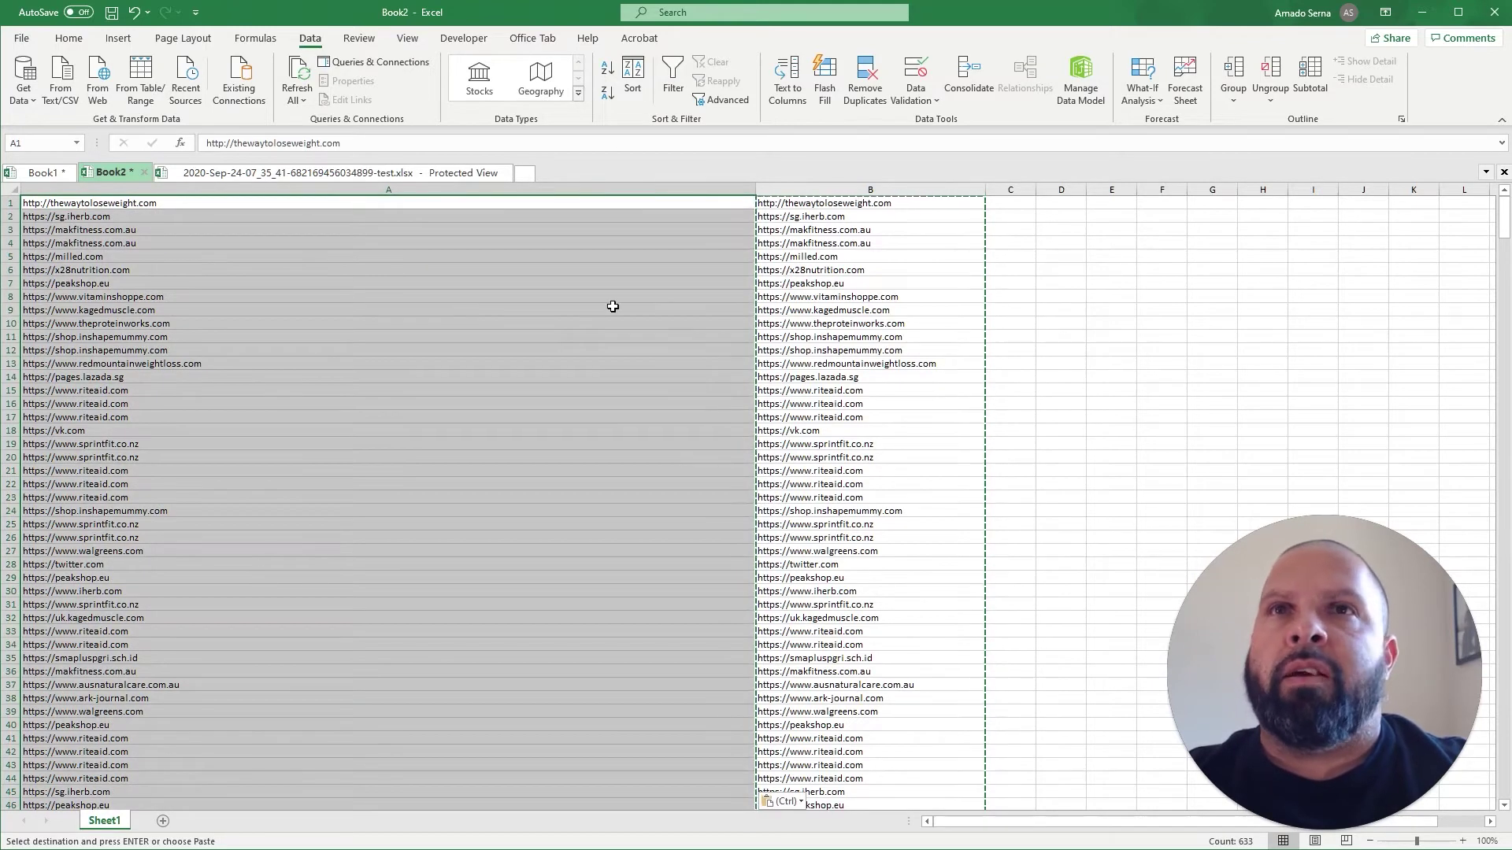
left_click(614, 310)
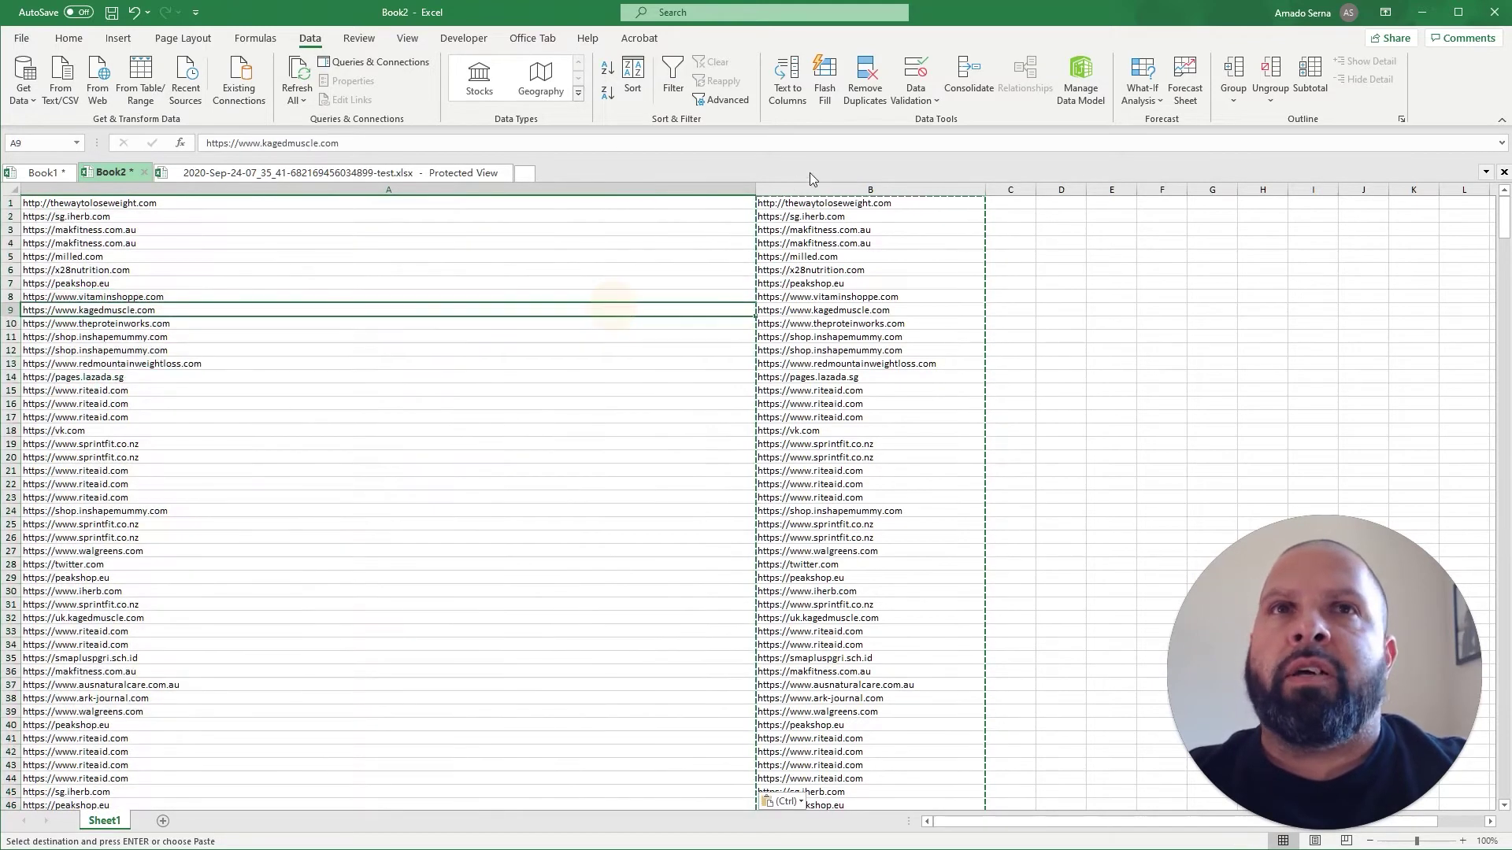
Delete the helper column B
left_click(811, 189)
right_click(811, 189)
left_click(860, 247)
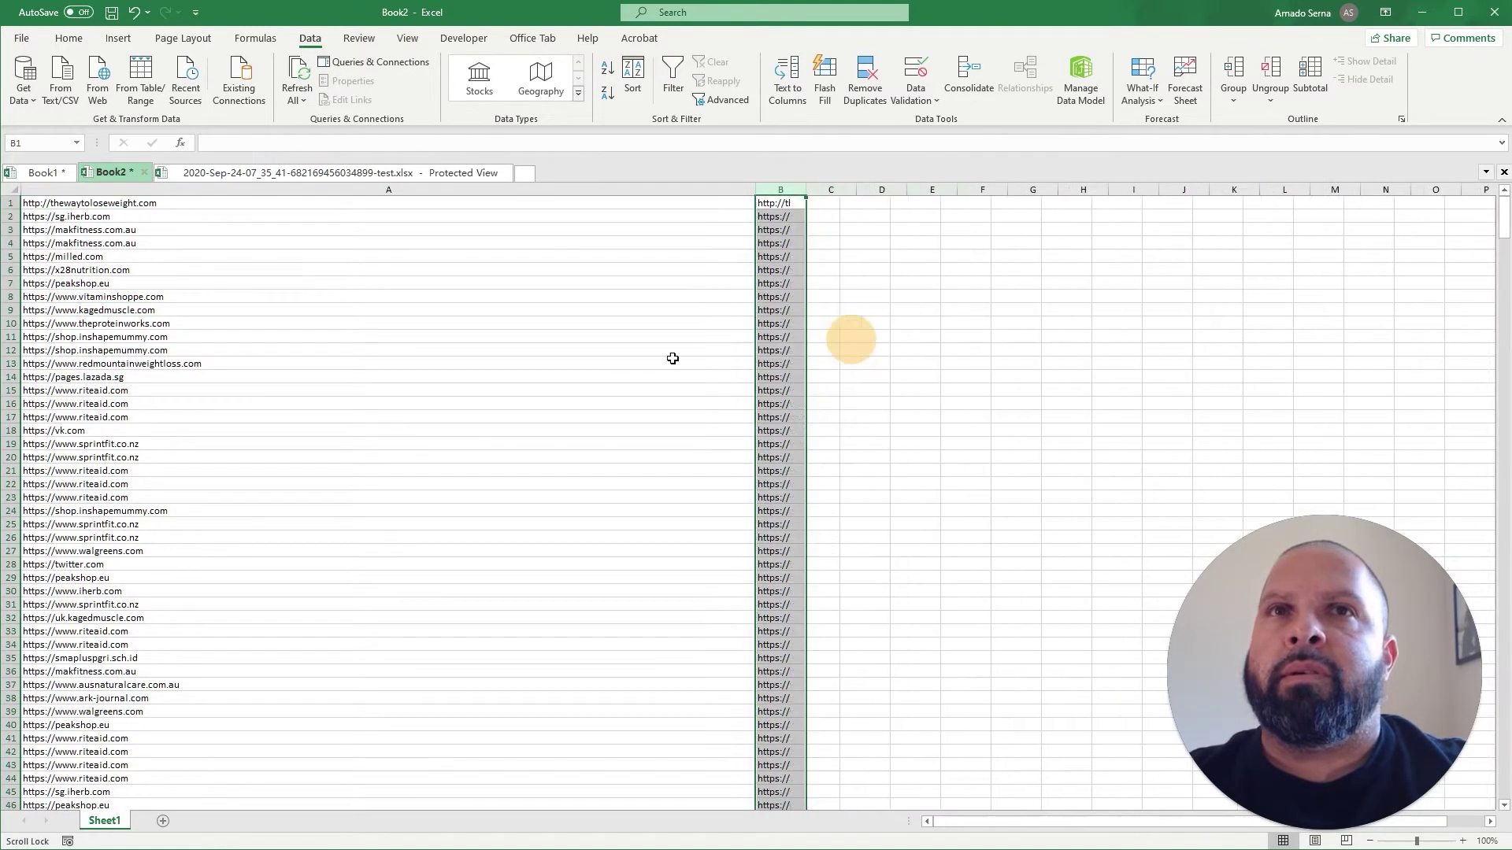
left_click(449, 344)
Remove duplicate domains from column A, leaving 130 unique entries
left_click(413, 191)
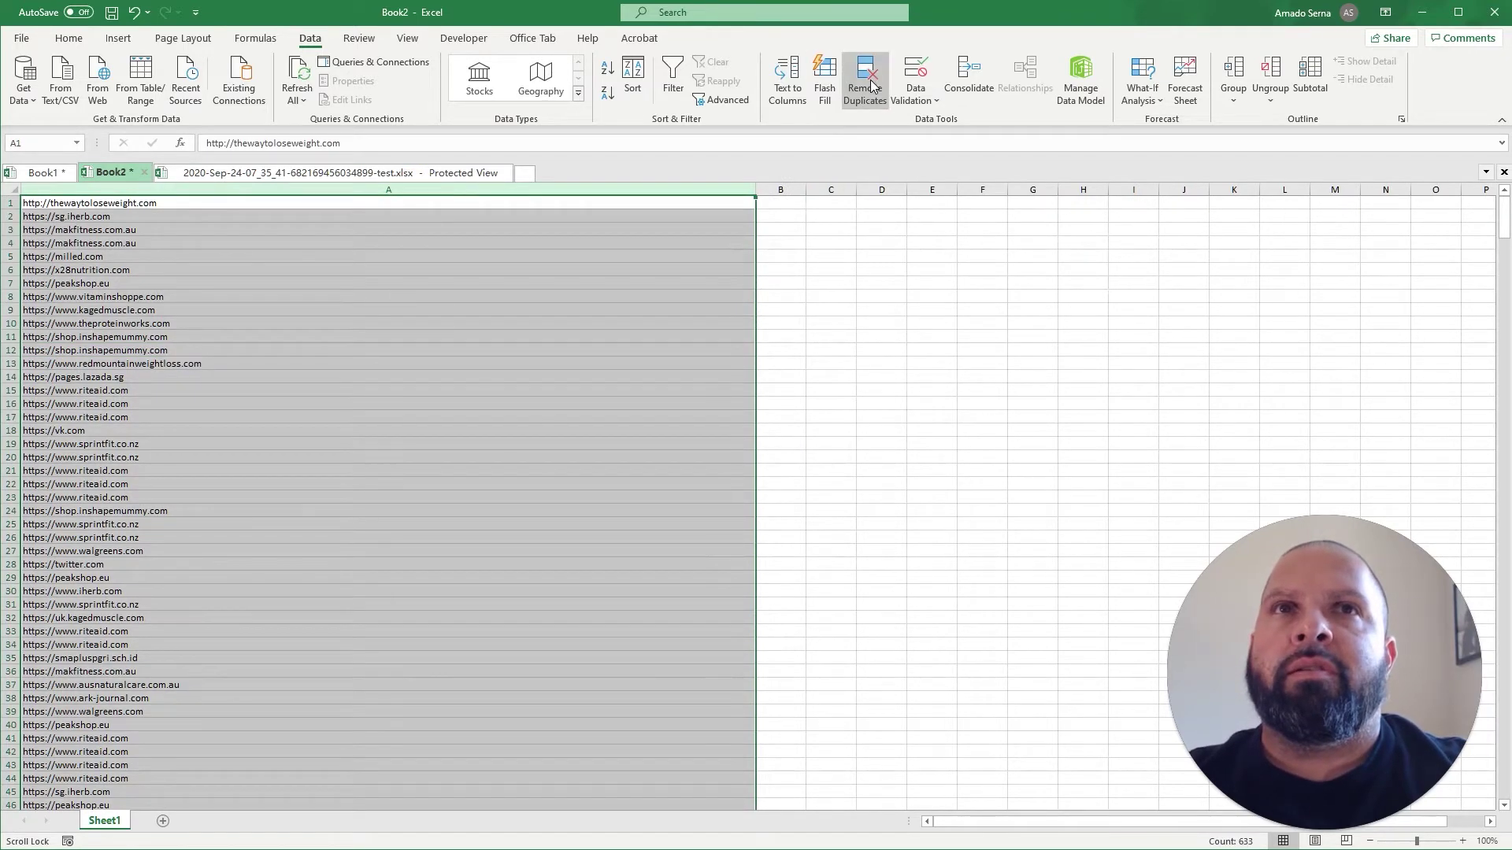
left_click(872, 86)
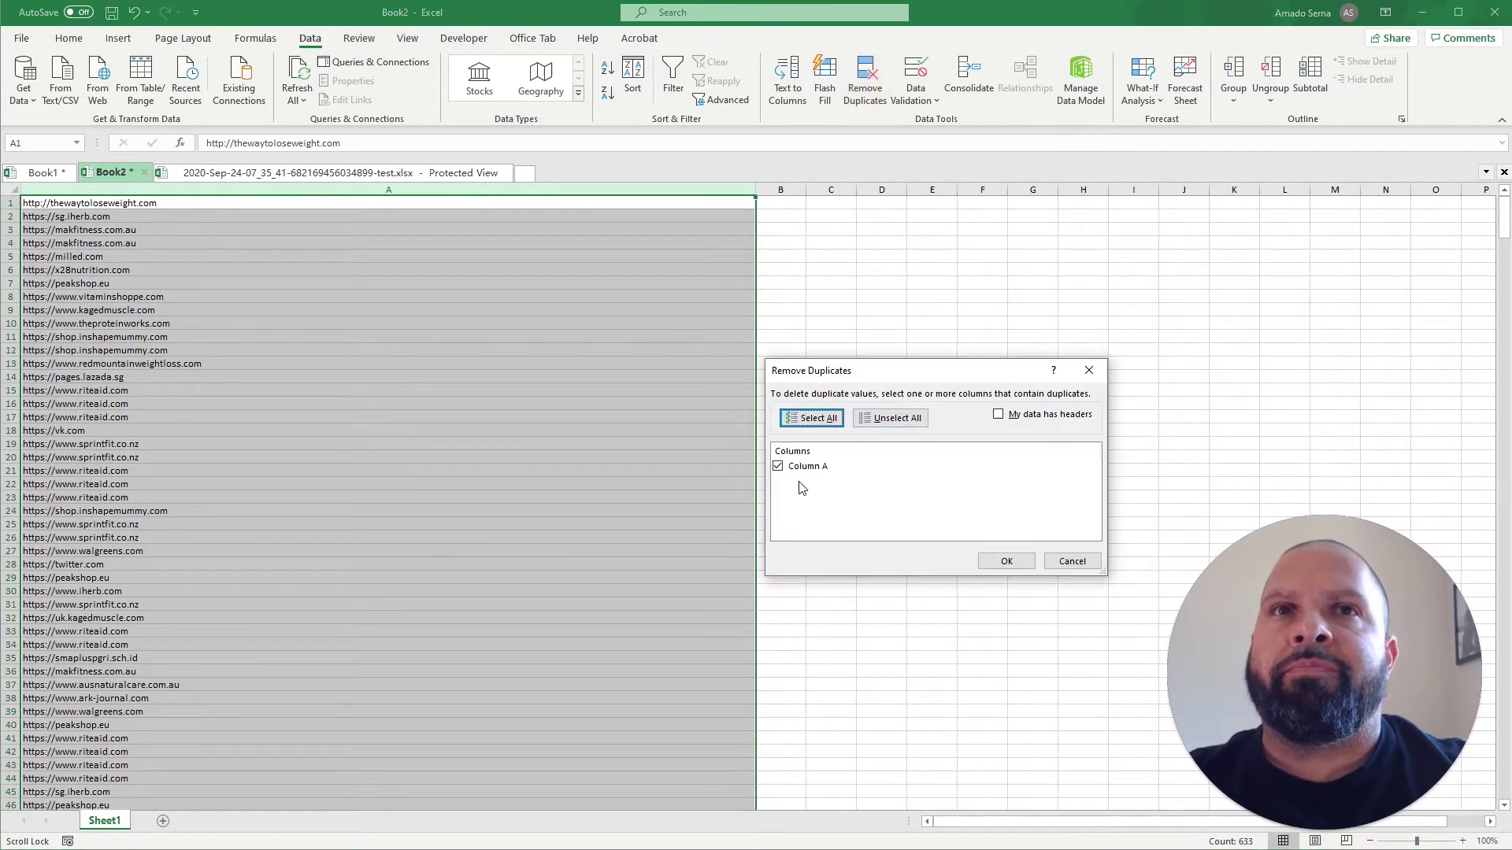
left_click(1007, 563)
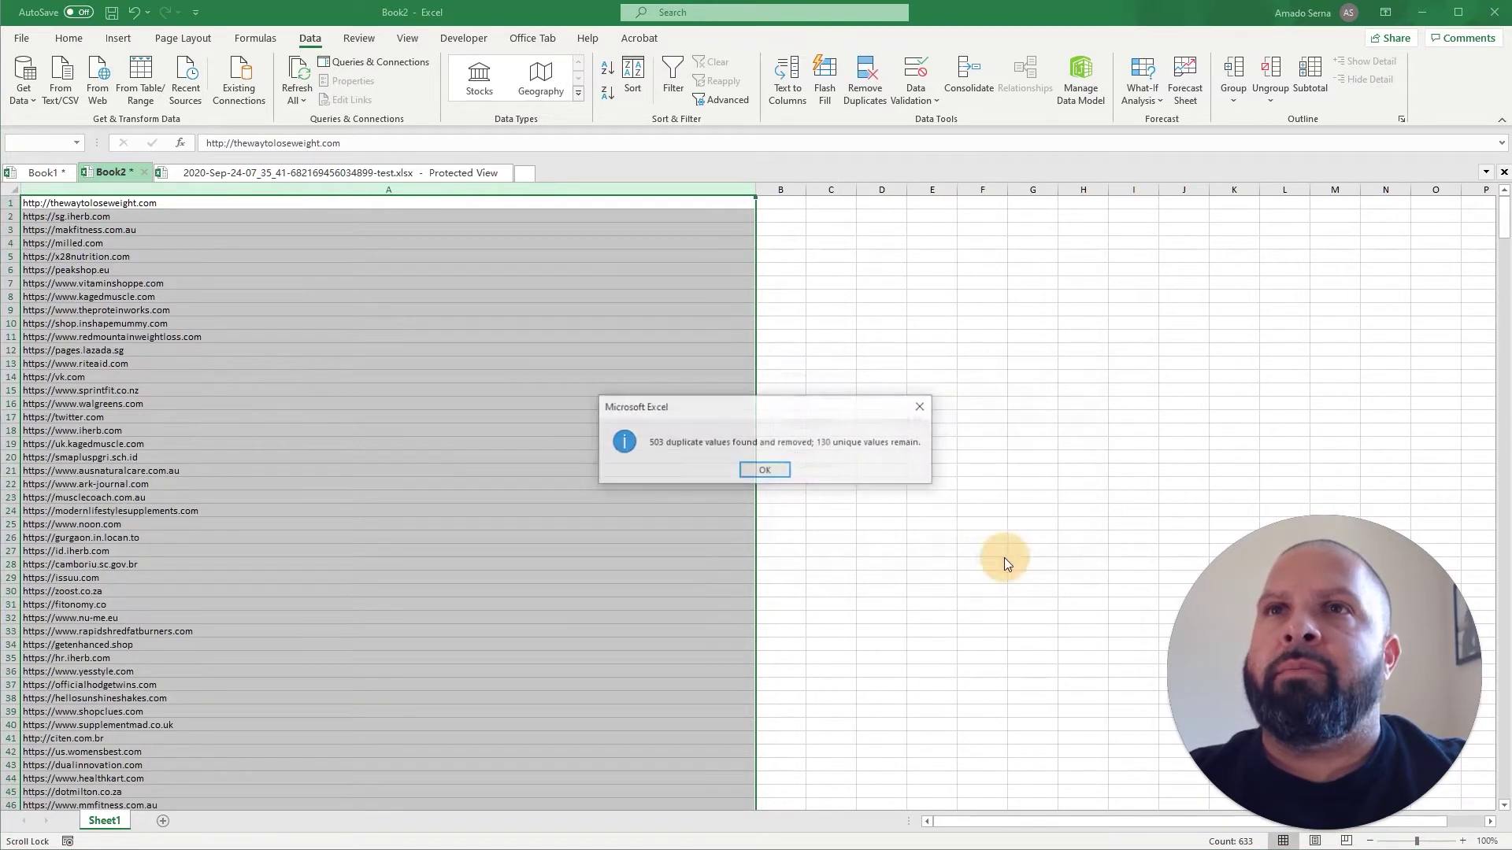
left_click(763, 471)
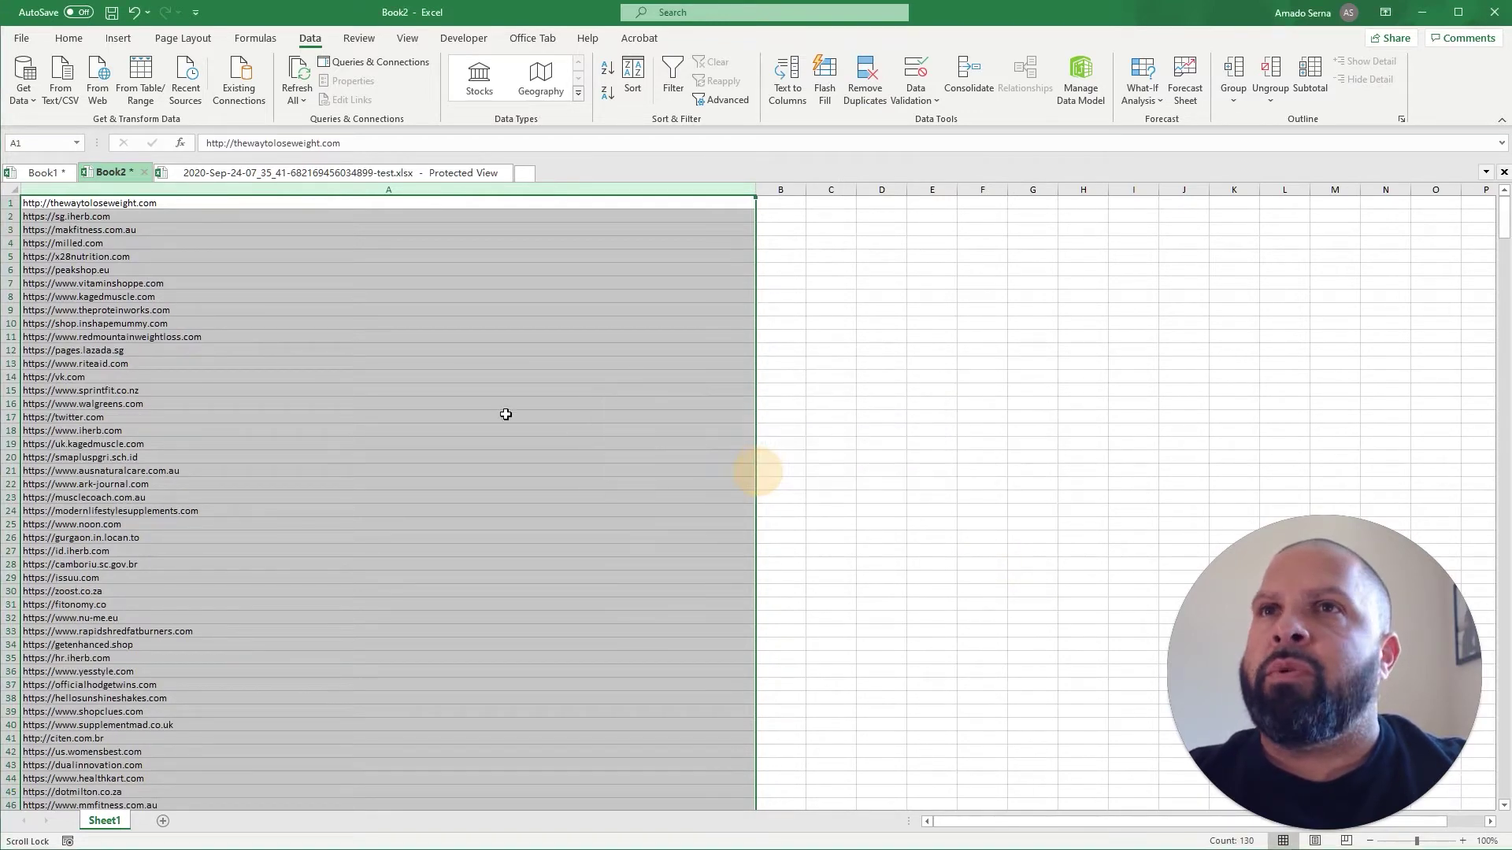
left_click(487, 407)
Copy the 130 domains in A1:A130
left_click(204, 204)
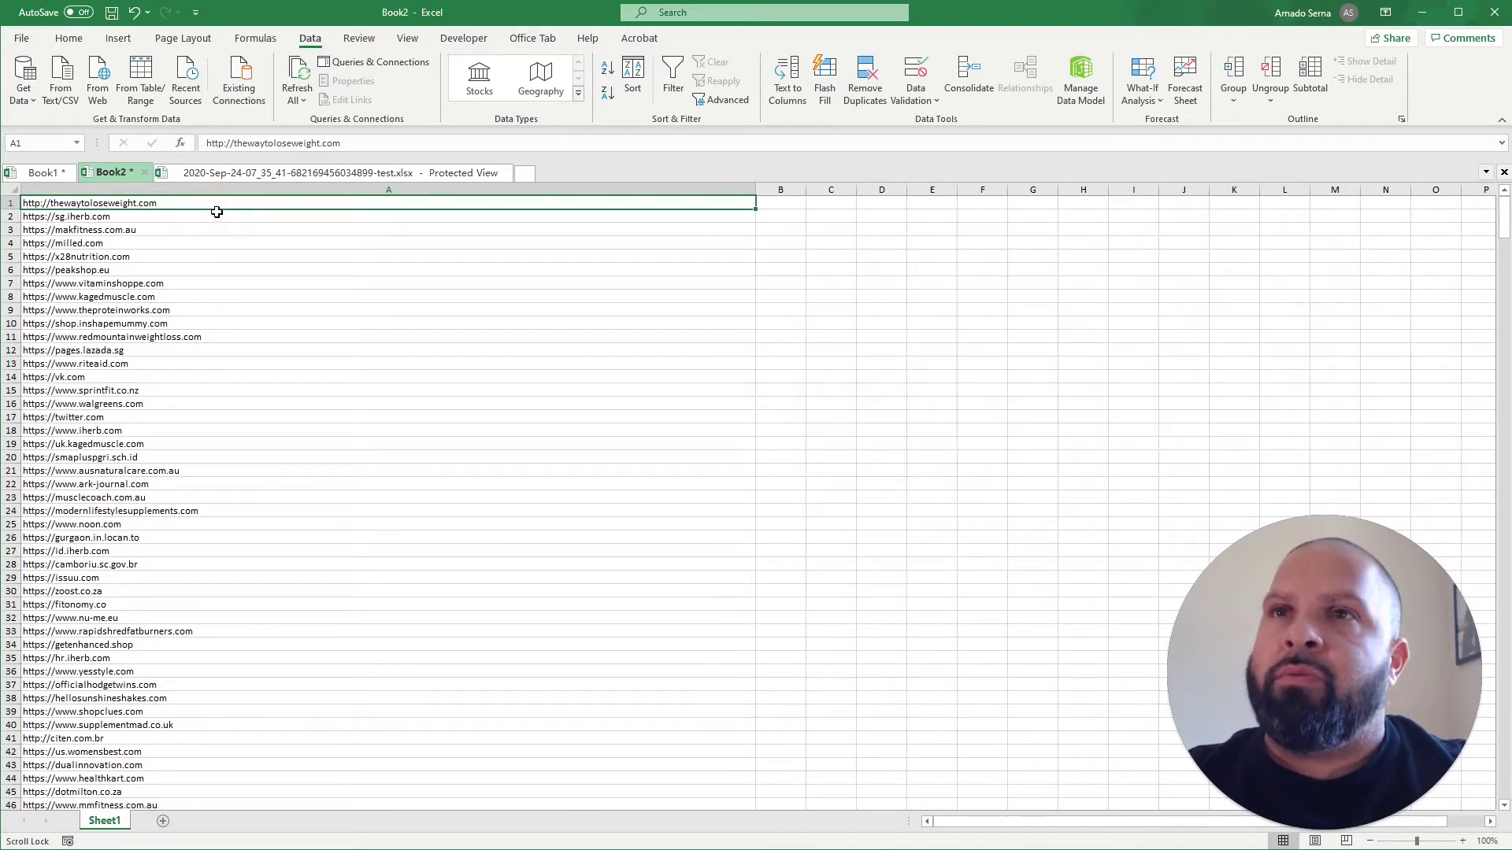
key("ctrl+shift+Down")
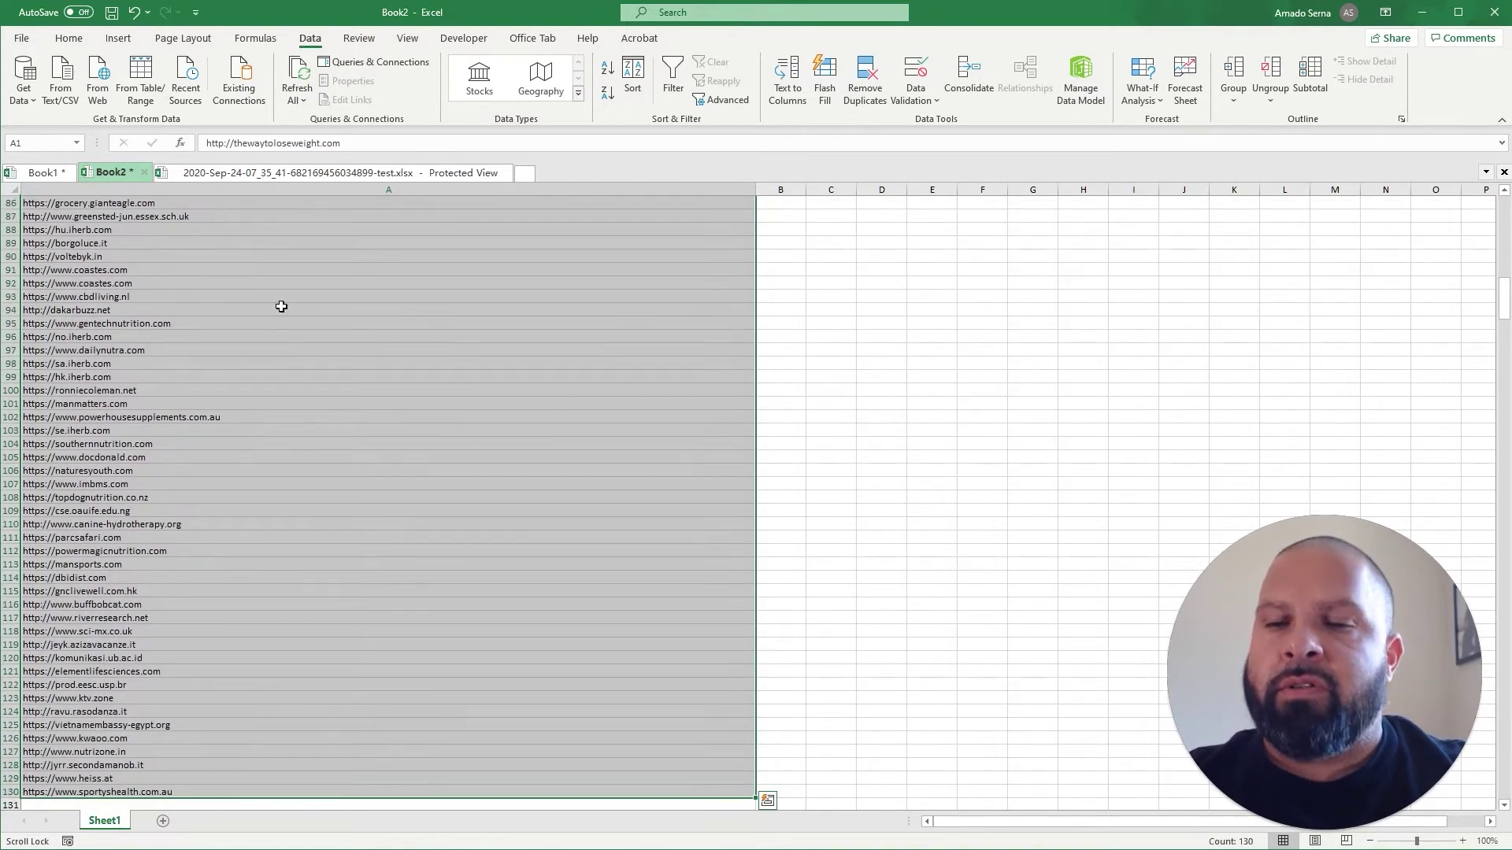
key("ctrl+c")
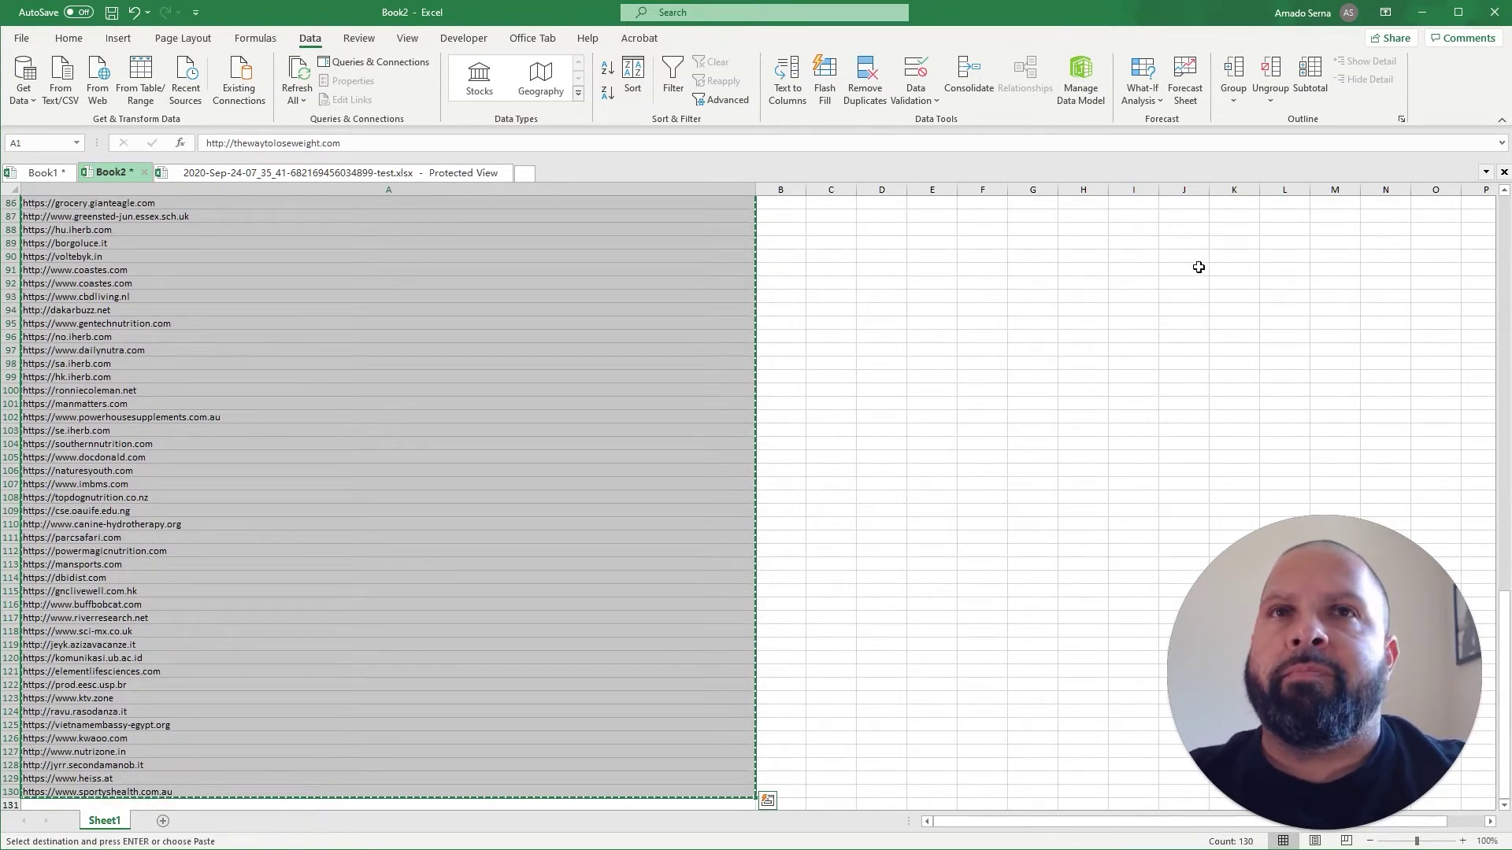
key("alt+Tab")
key("alt+Tab")
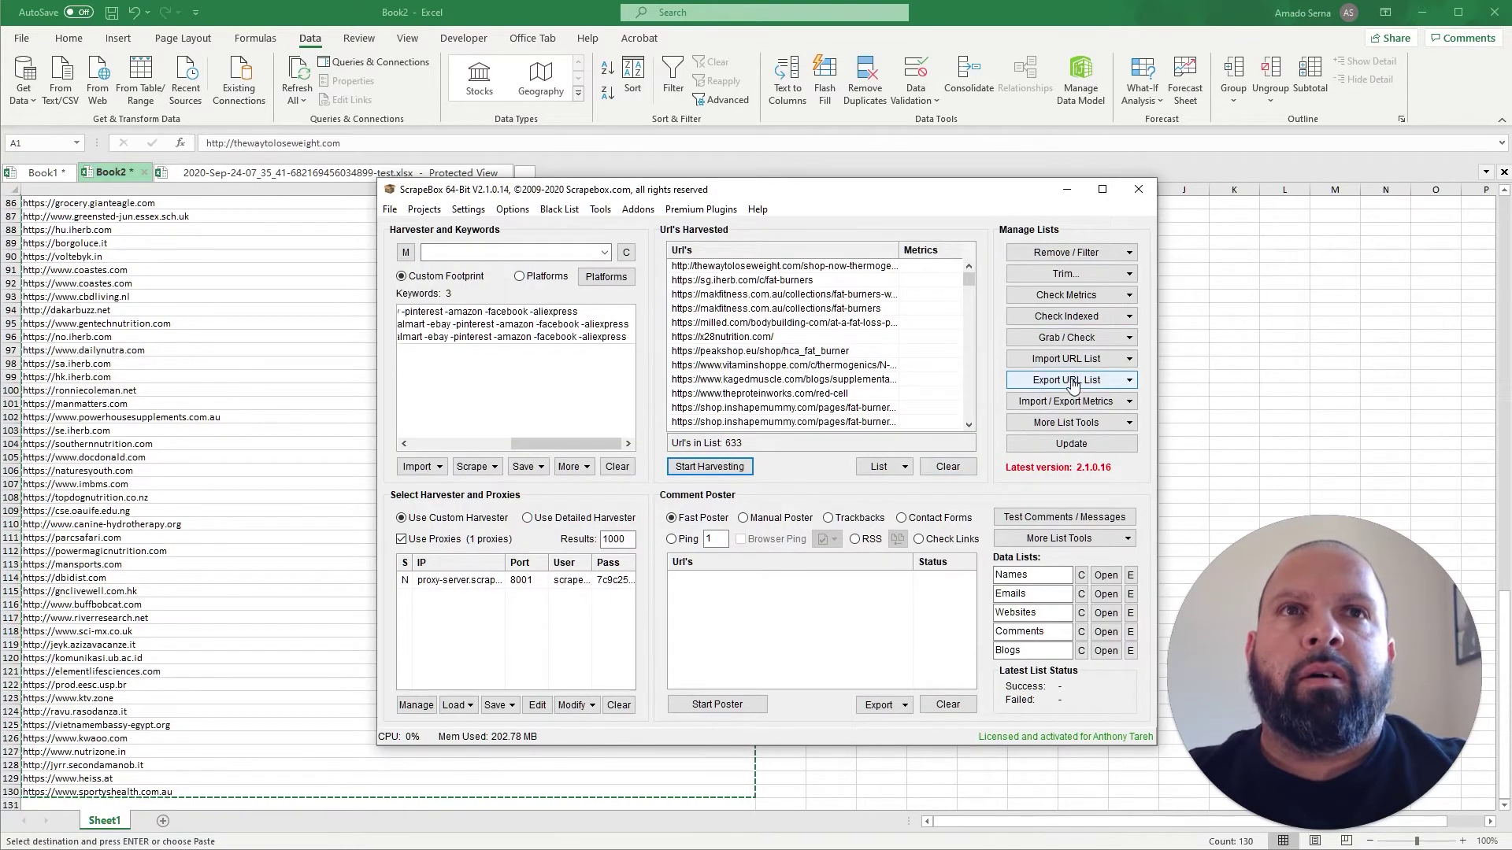
Replace ScrapeBox's 633-URL list with the 130 copied domains from the clipboard
left_click(1129, 361)
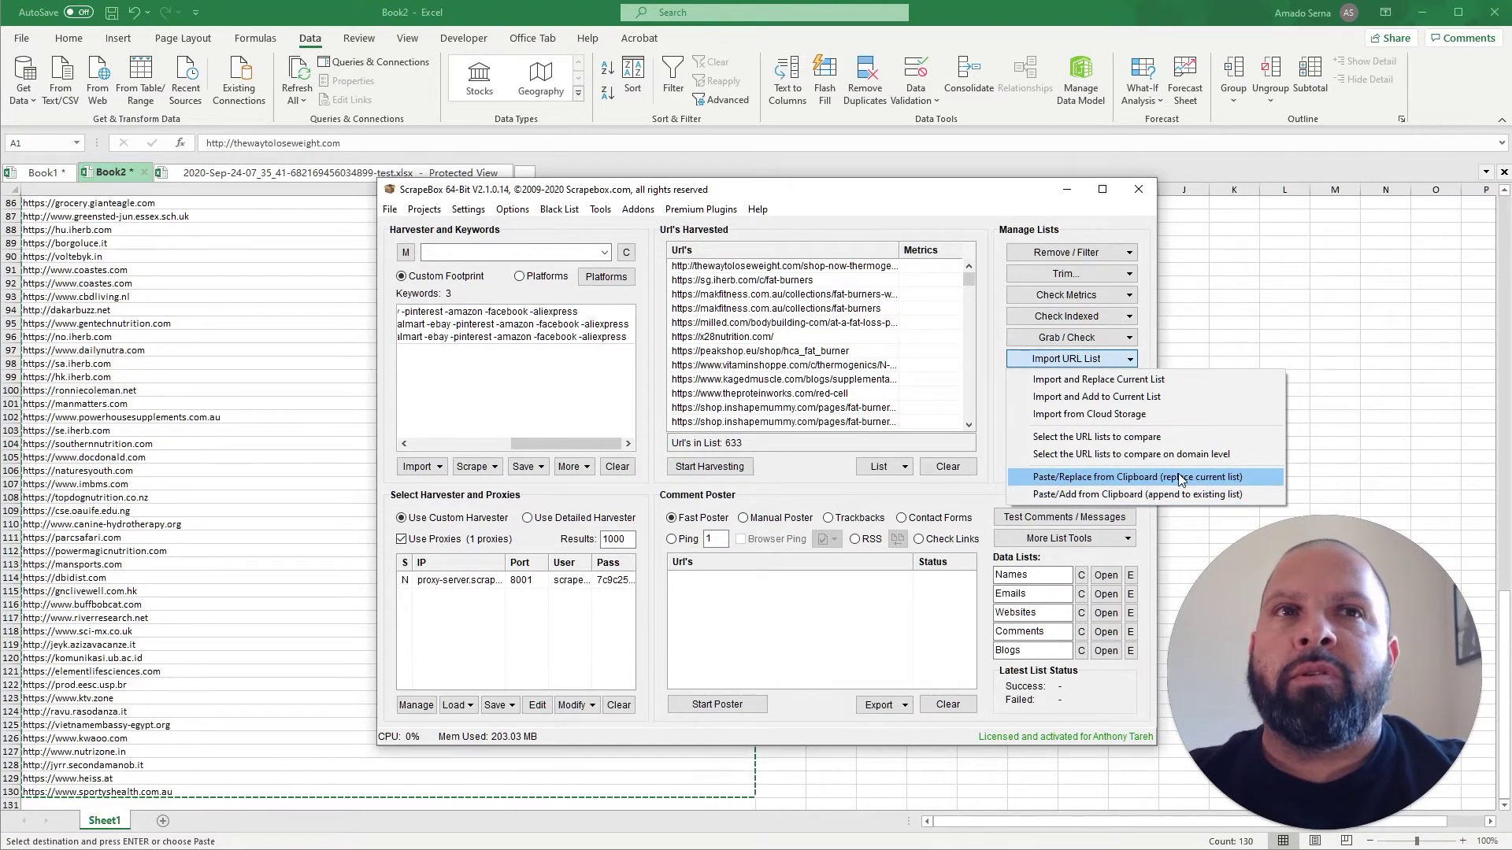
left_click(1089, 480)
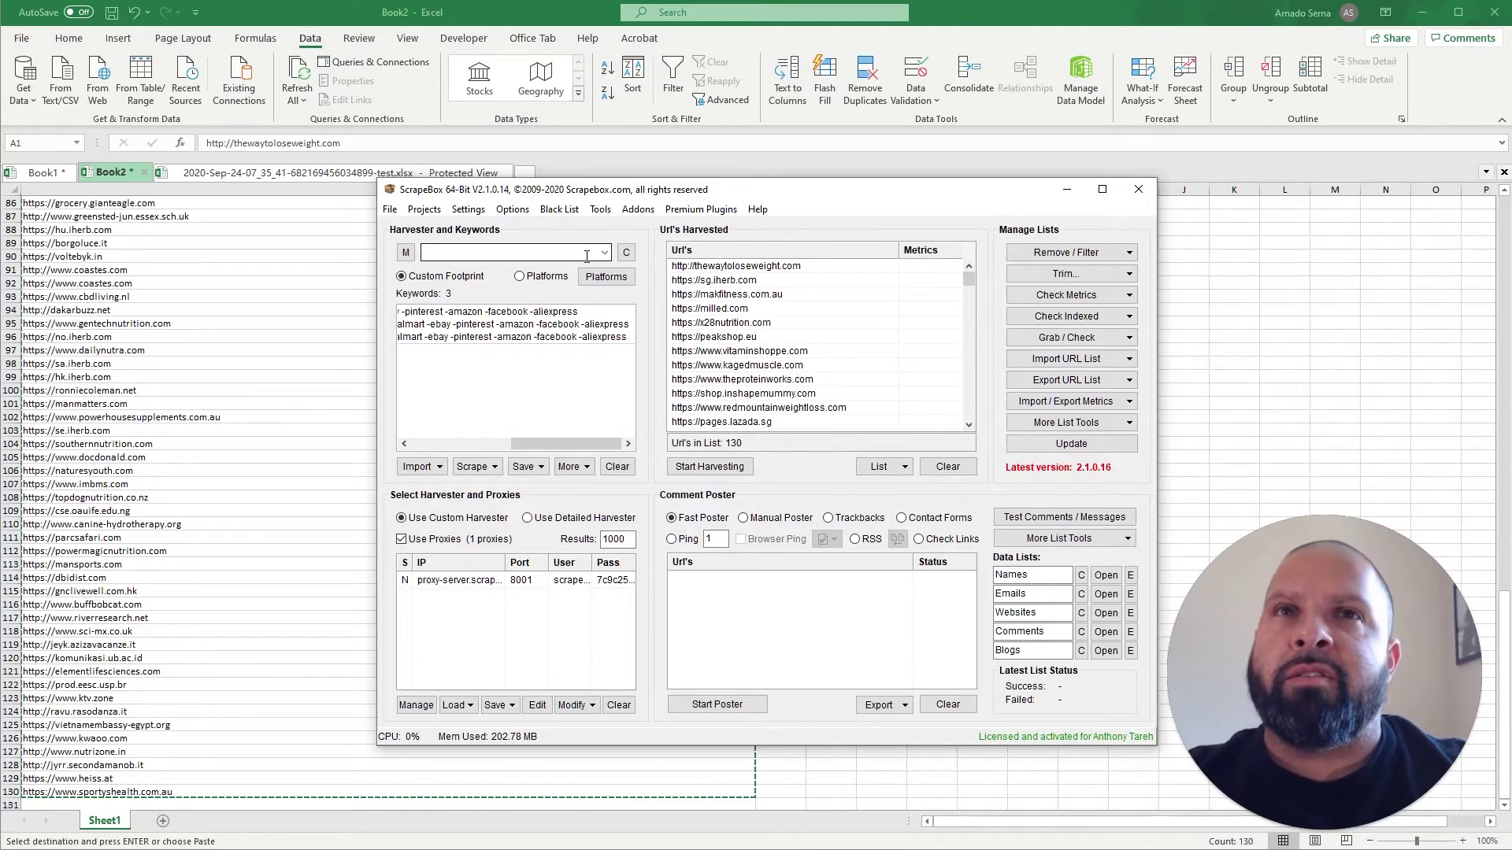
Confirm Page Scanner is listed under Available Addons, then launch ScrapeBox Page Scanner 64-bit
left_click(638, 211)
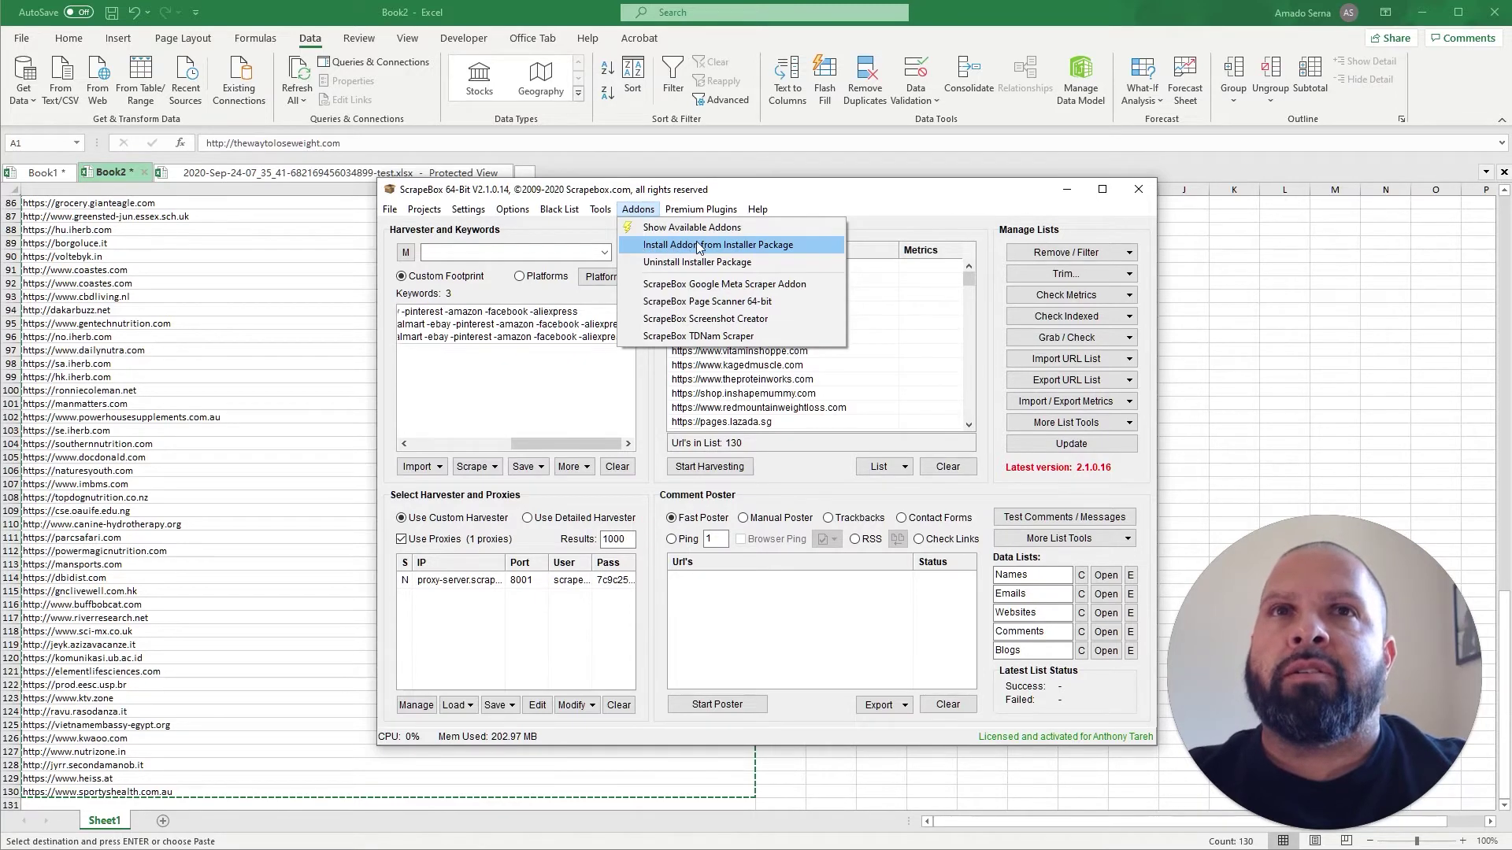
left_click(699, 246)
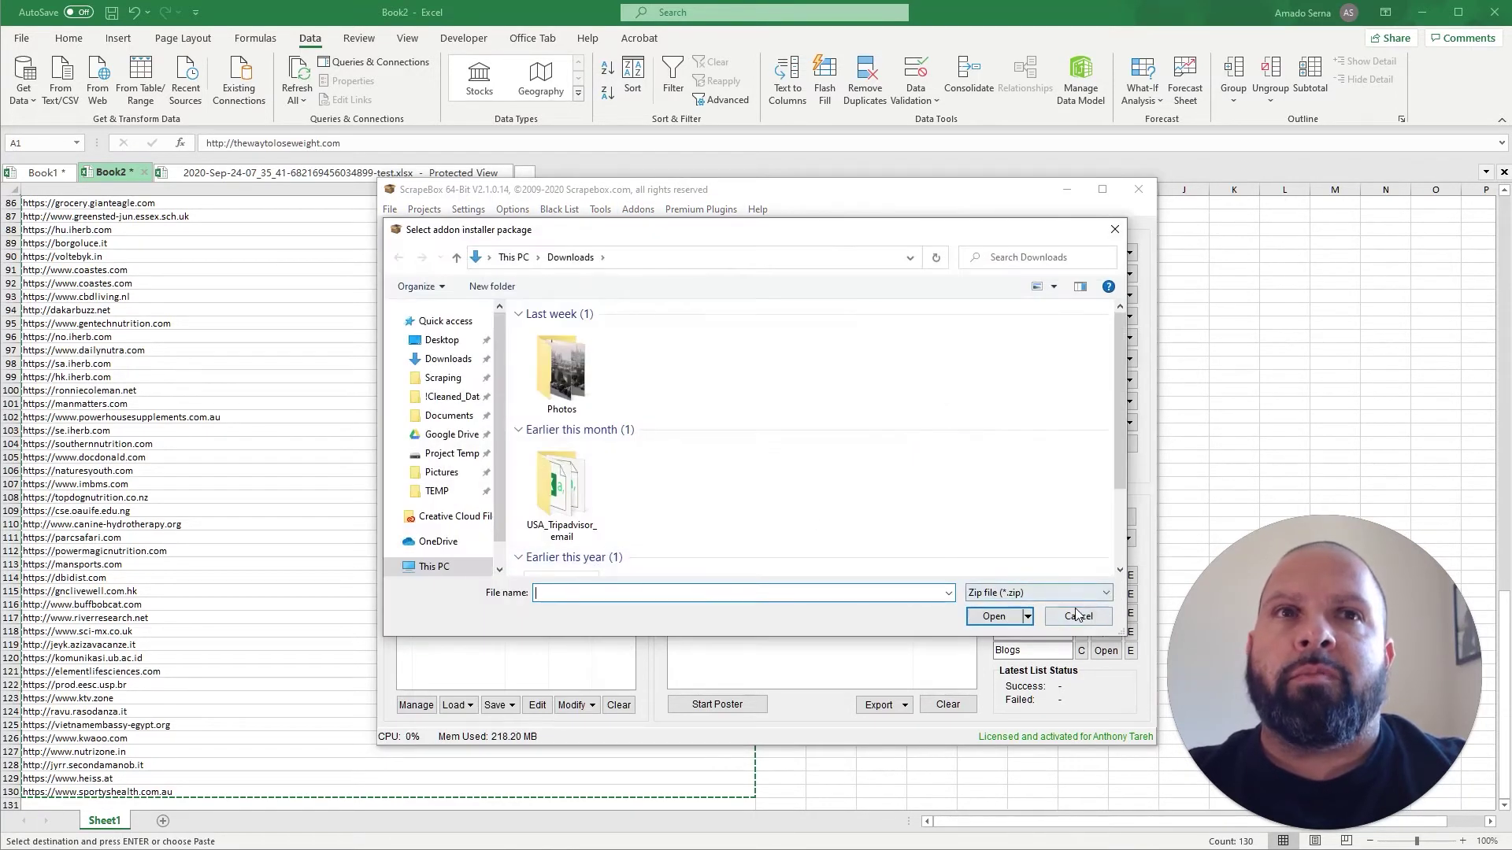
left_click(1076, 616)
left_click(639, 209)
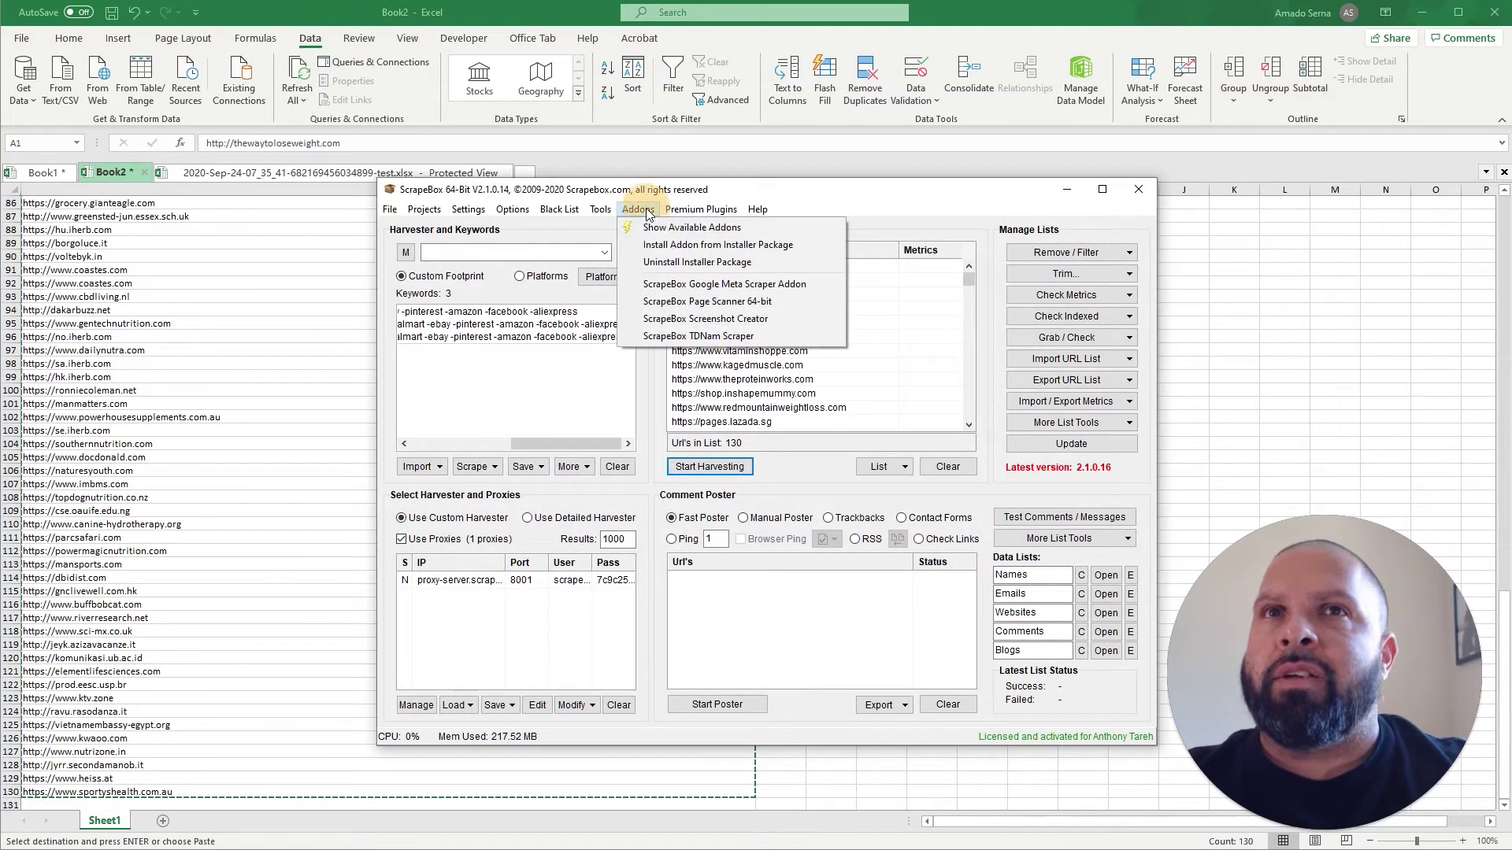
left_click(682, 233)
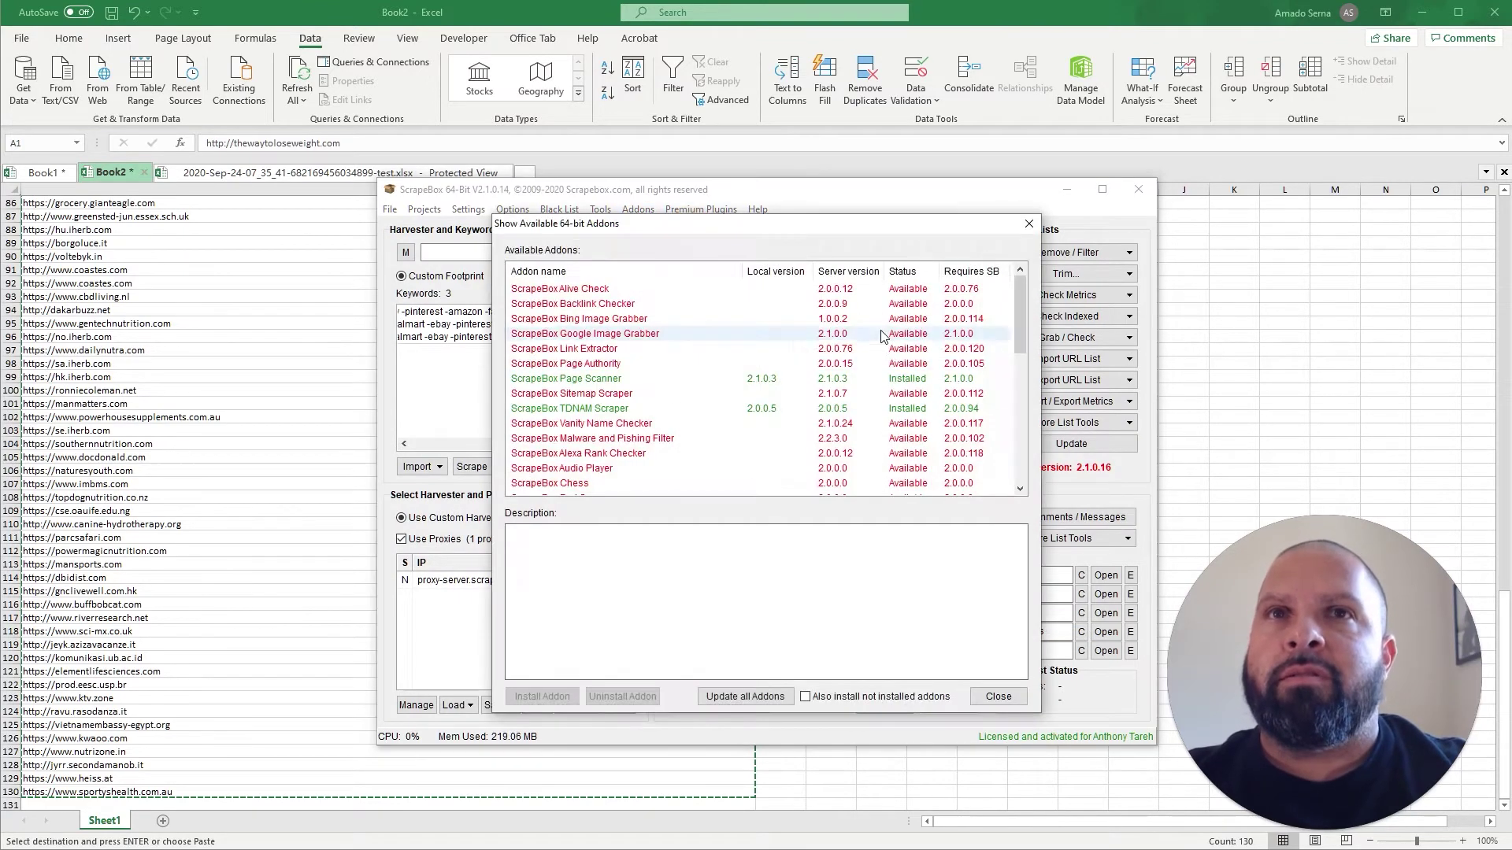
left_click(597, 380)
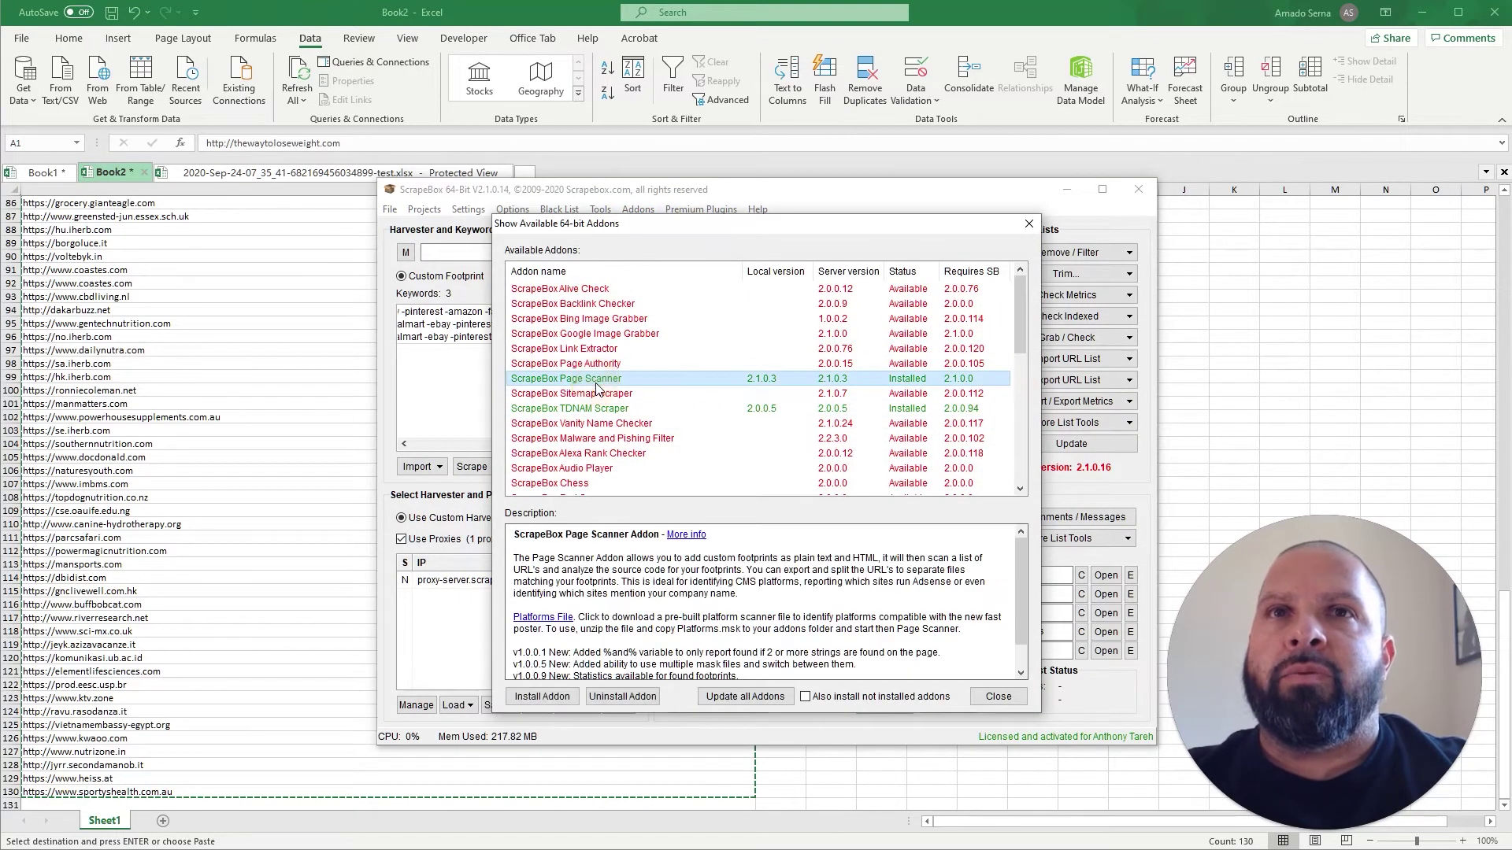
left_click(981, 697)
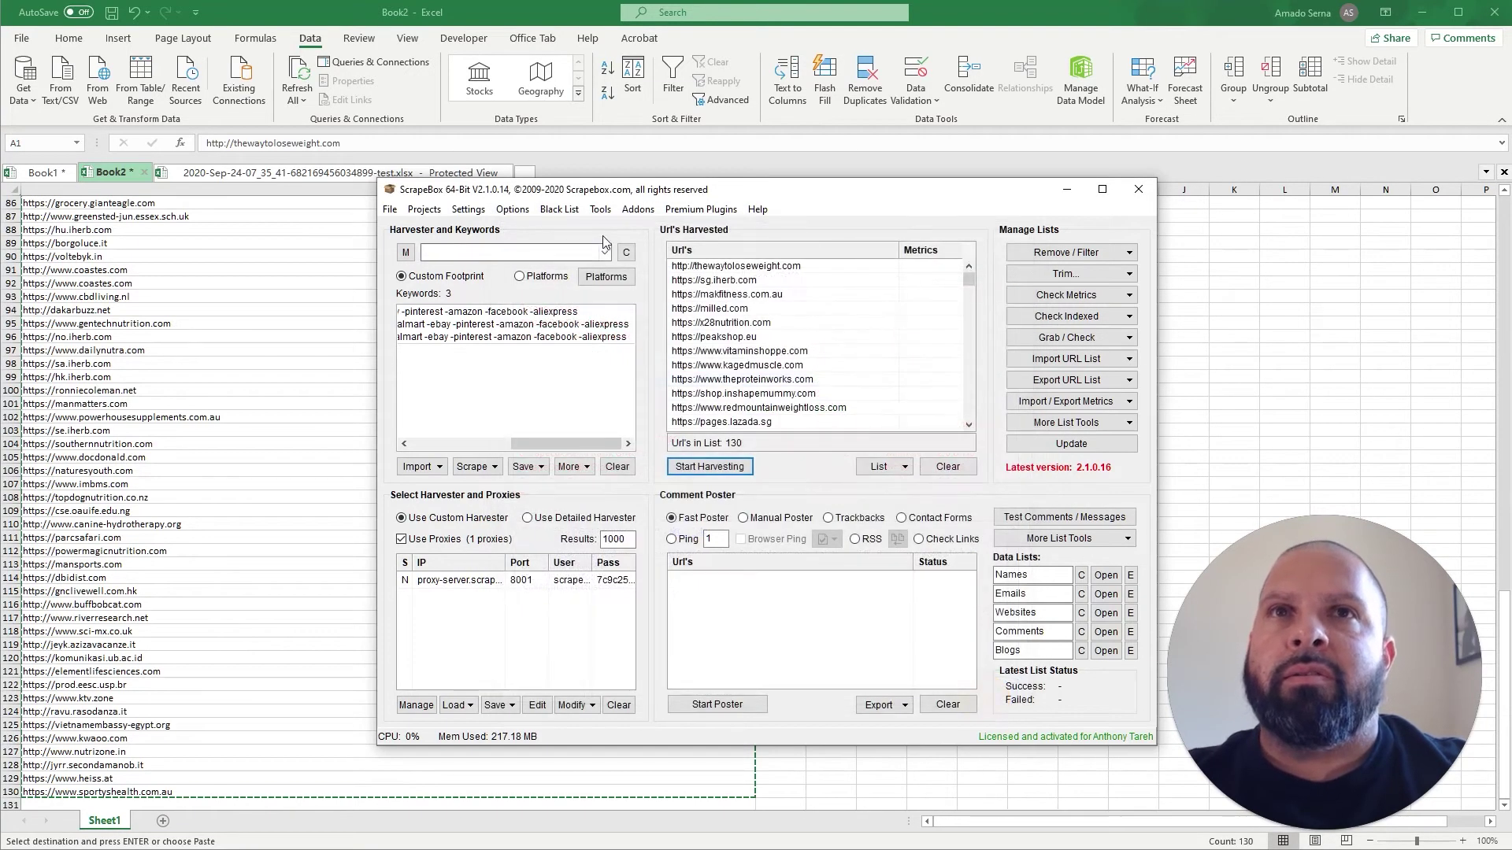
left_click(638, 209)
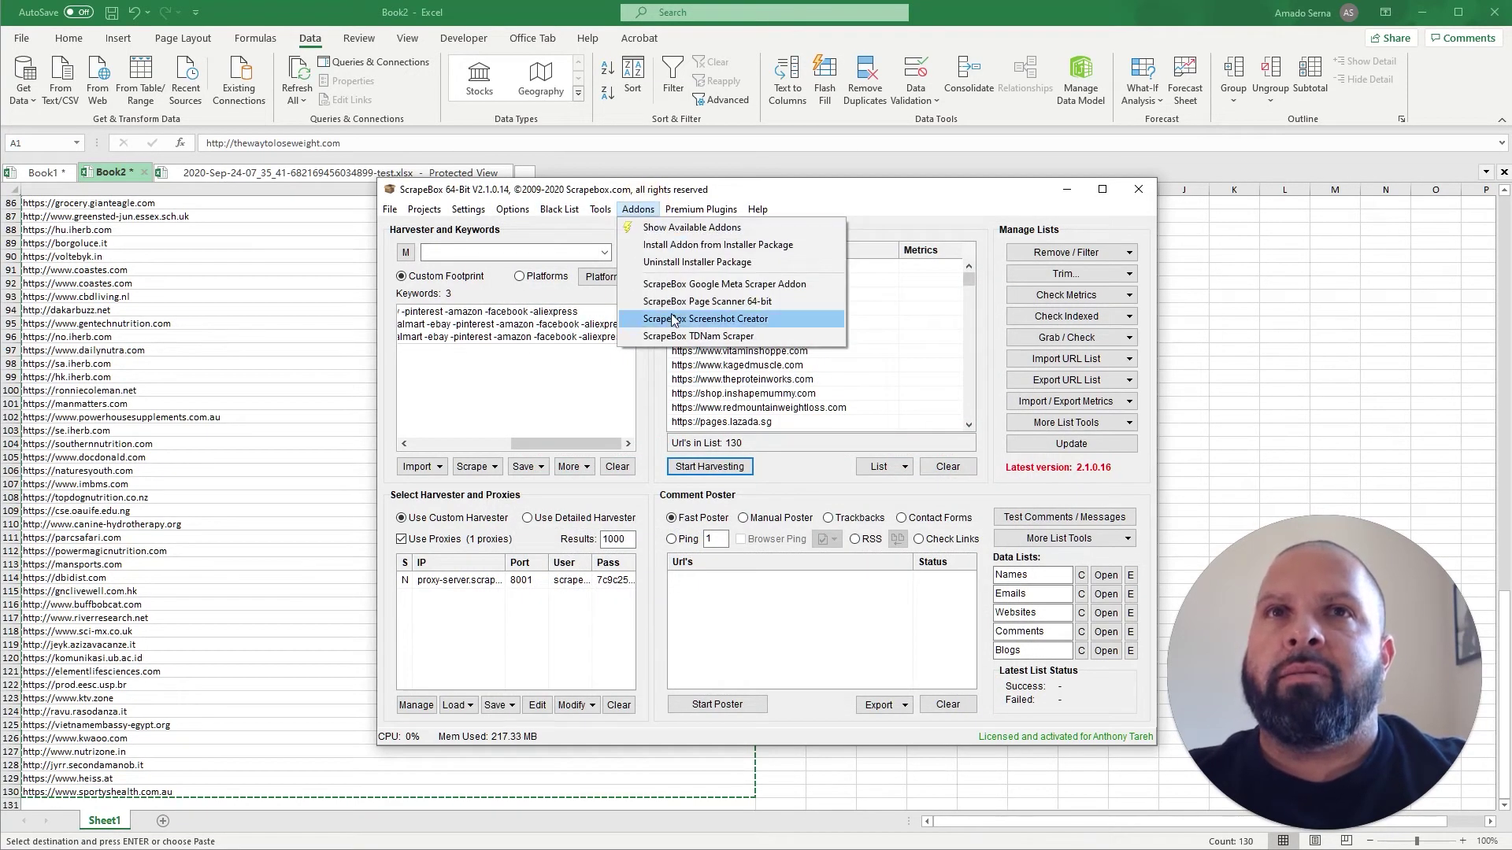
left_click(714, 305)
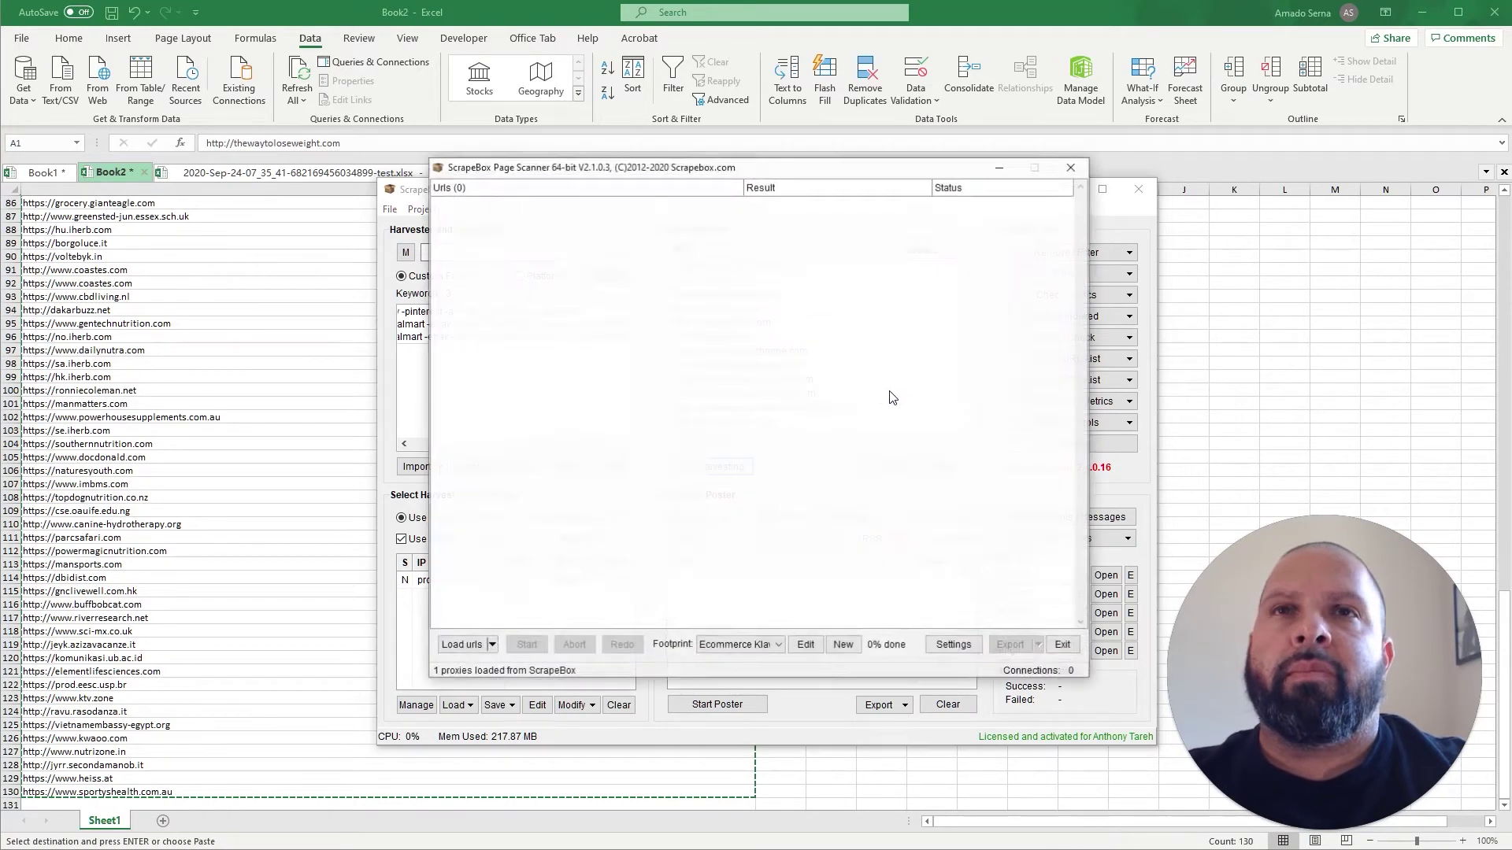
Load the 130 harvester URLs into Page Scanner and confirm Connections is 200
left_click_drag(560, 168, 646, 166)
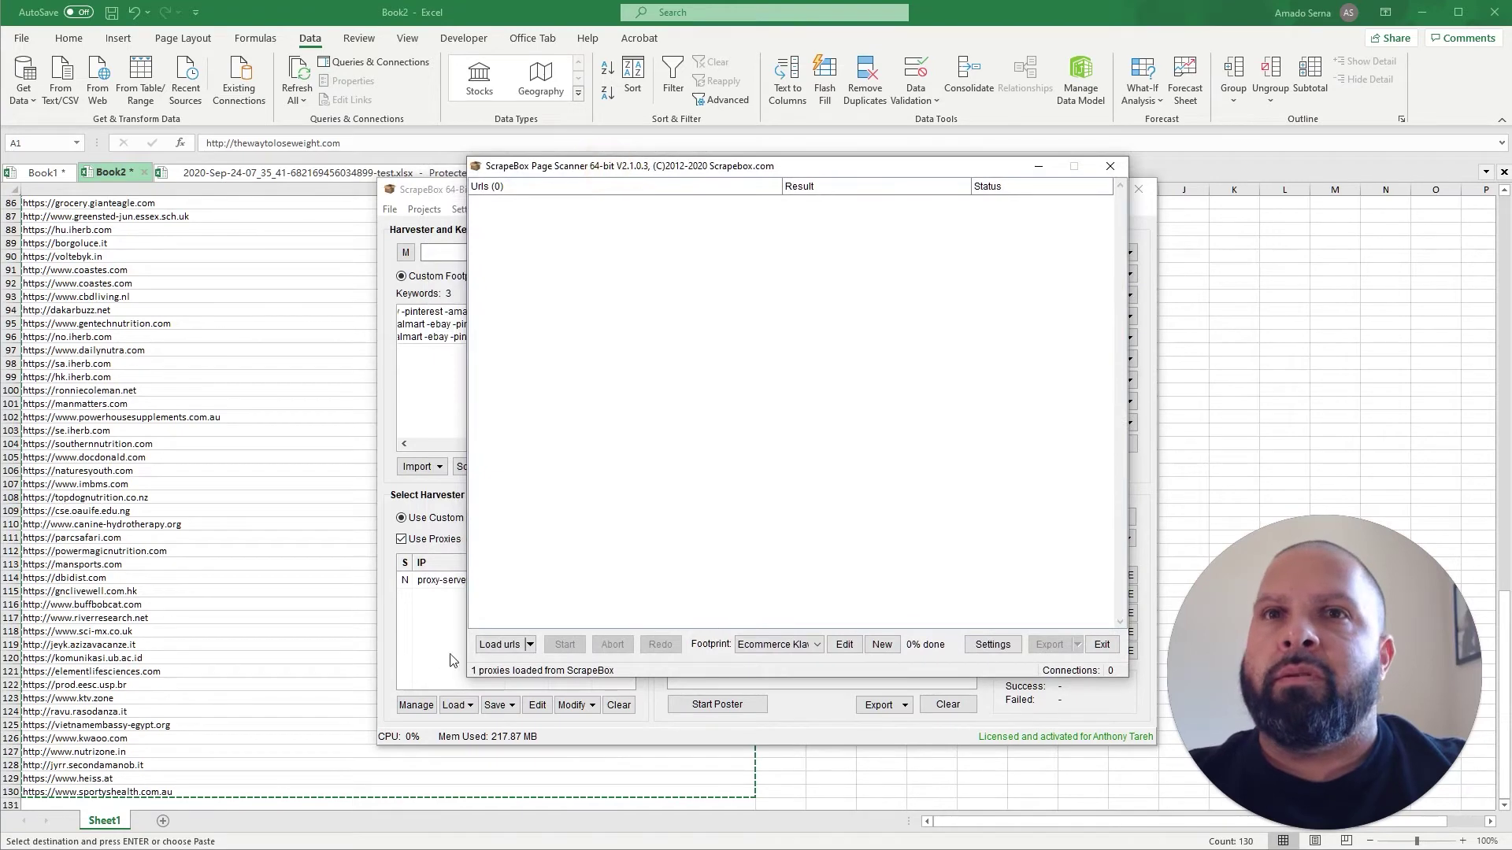
left_click(530, 646)
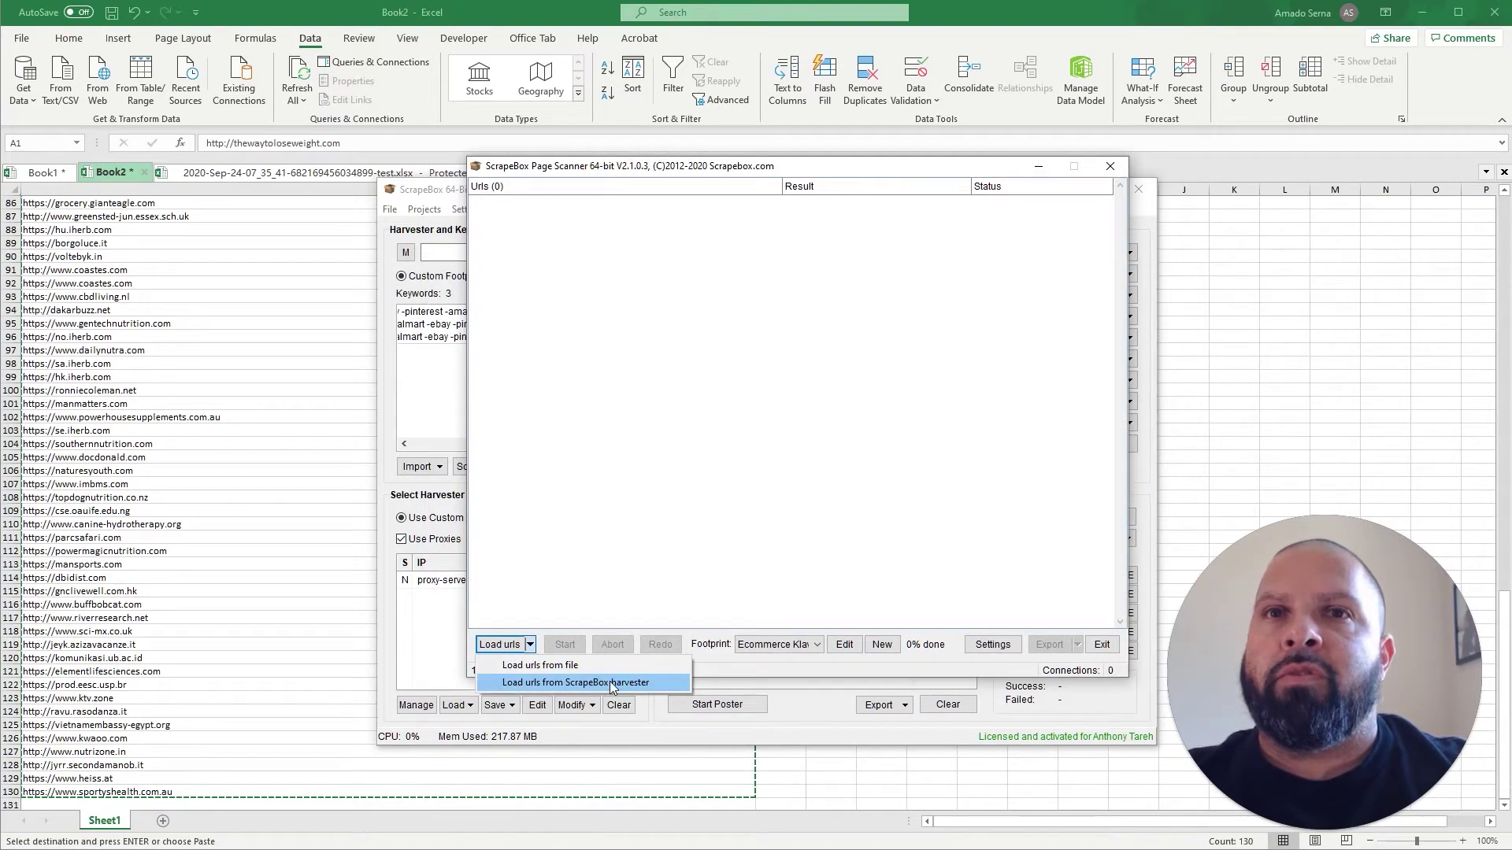
left_click(611, 684)
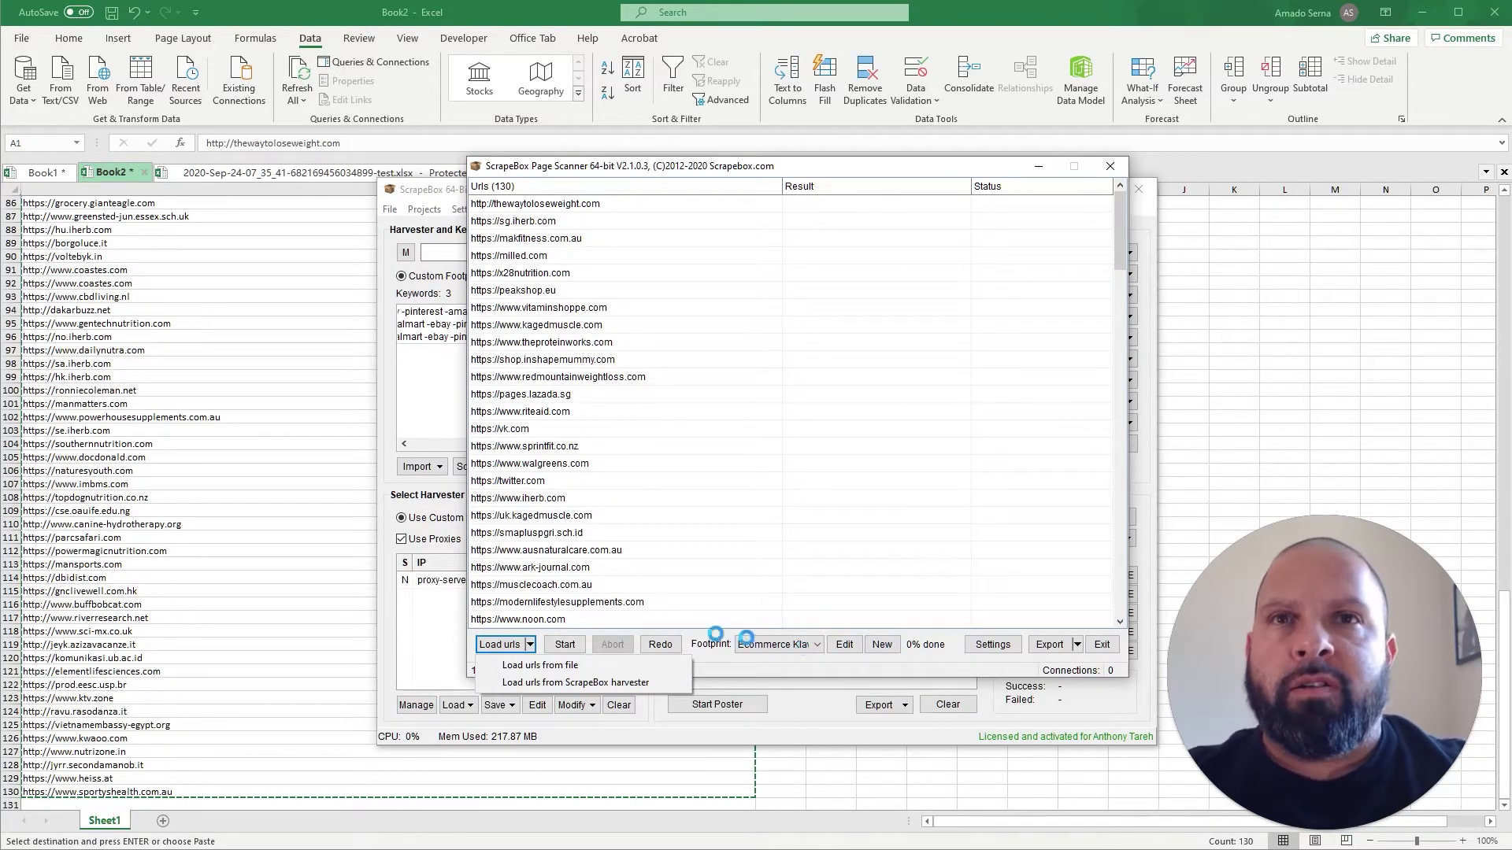
left_click(993, 646)
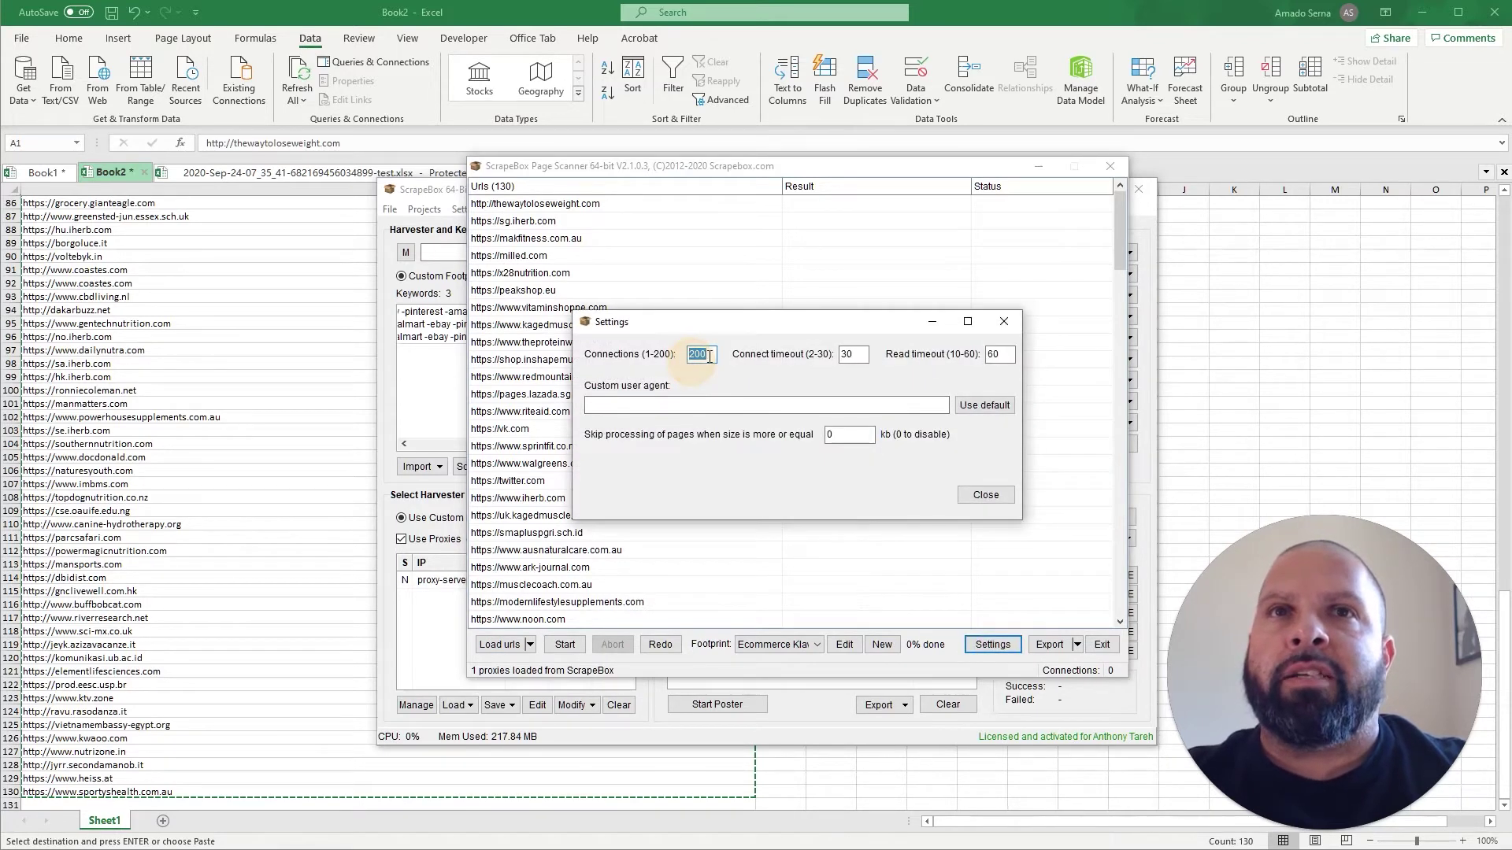
left_click(701, 354)
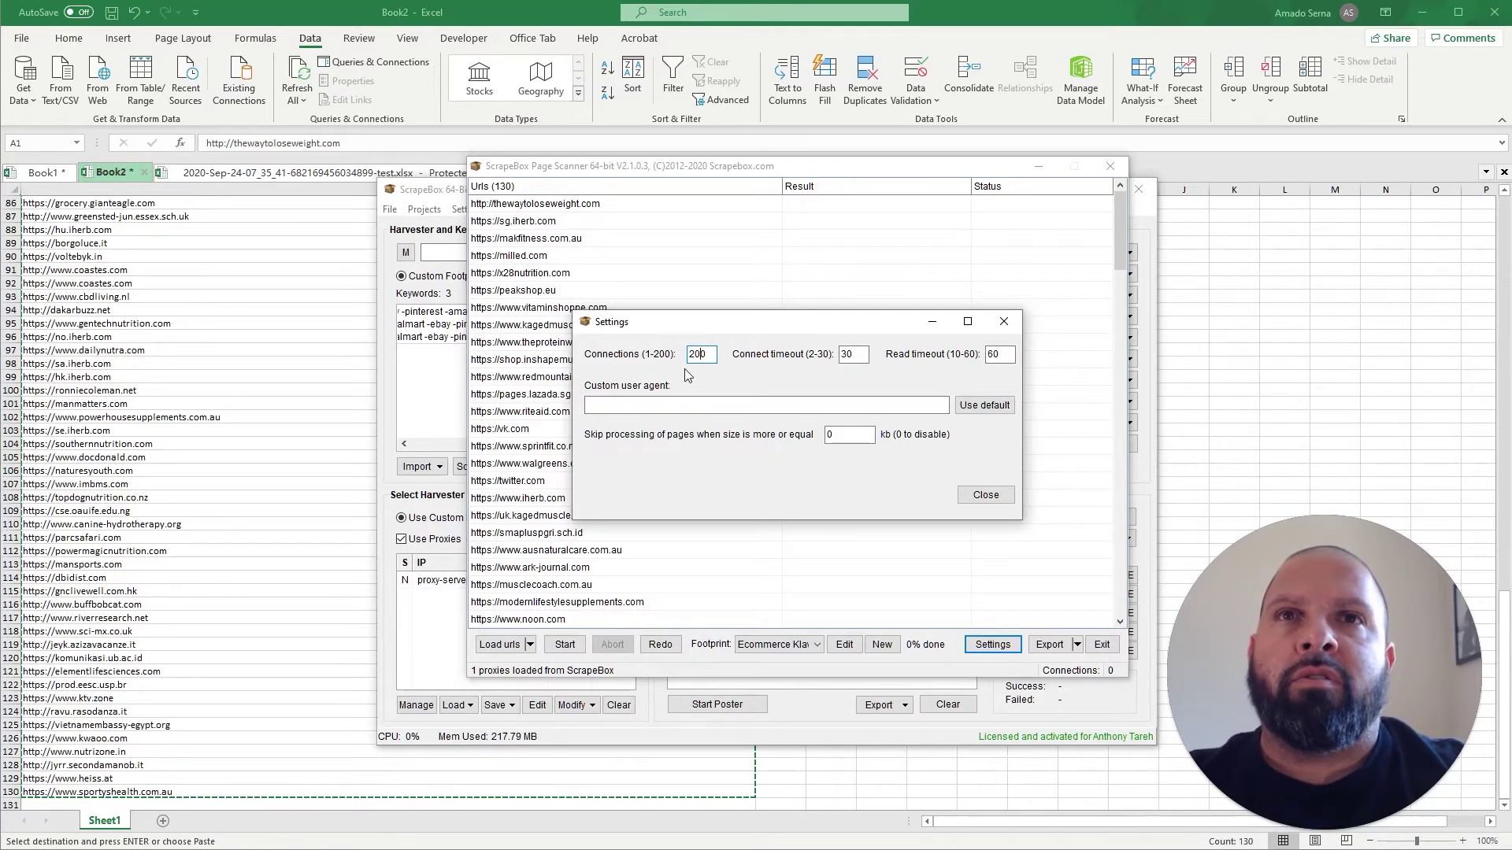
left_click(986, 496)
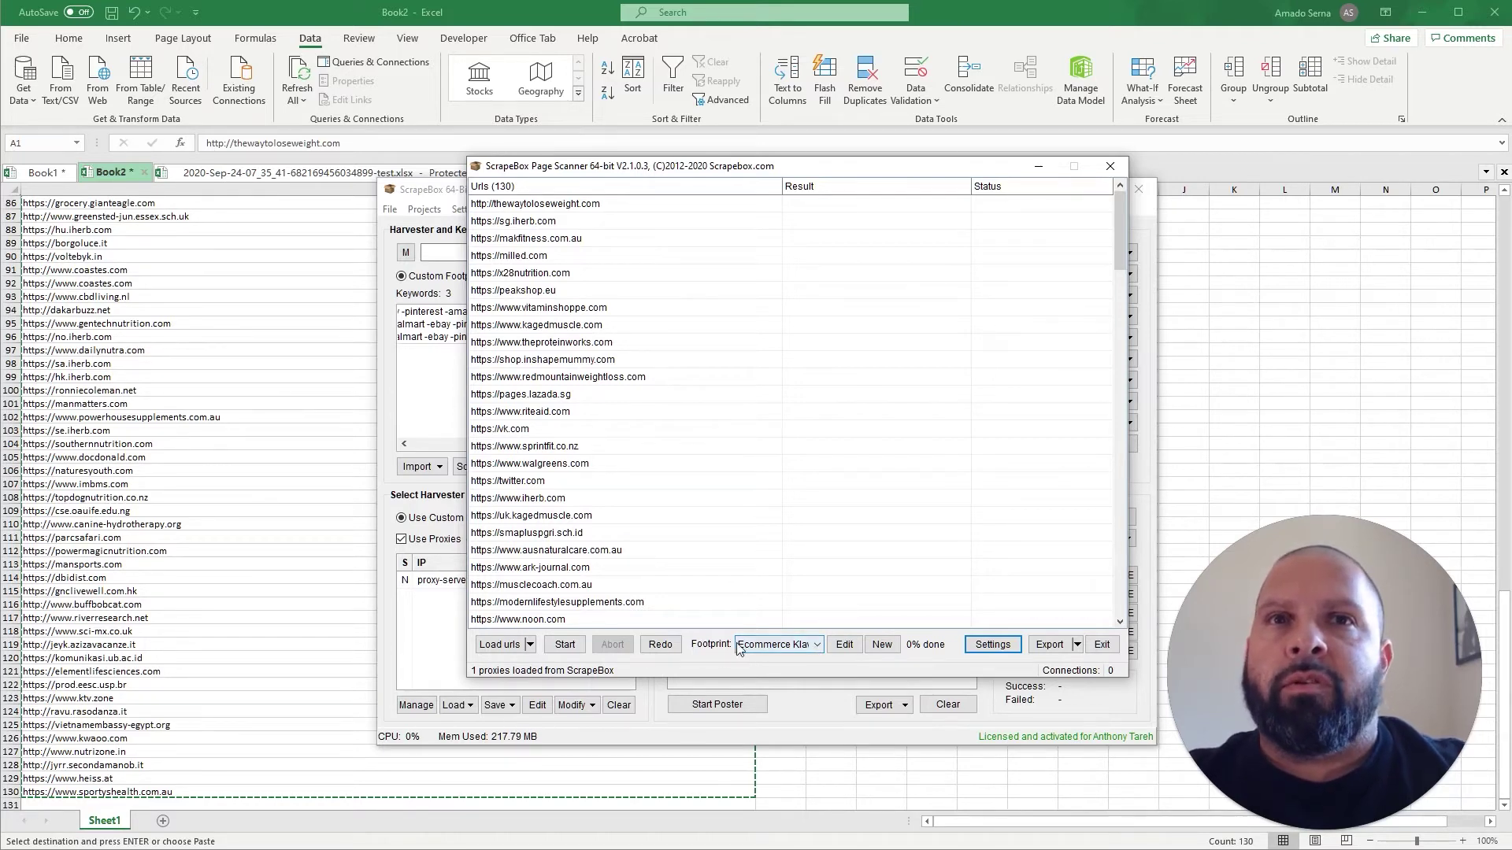
Open the footprint editor and highlight Shopify Klaviyo's //cdn.shopify.com/s/files/ path and %and% operator
left_click(806, 648)
left_click(847, 654)
left_click(847, 652)
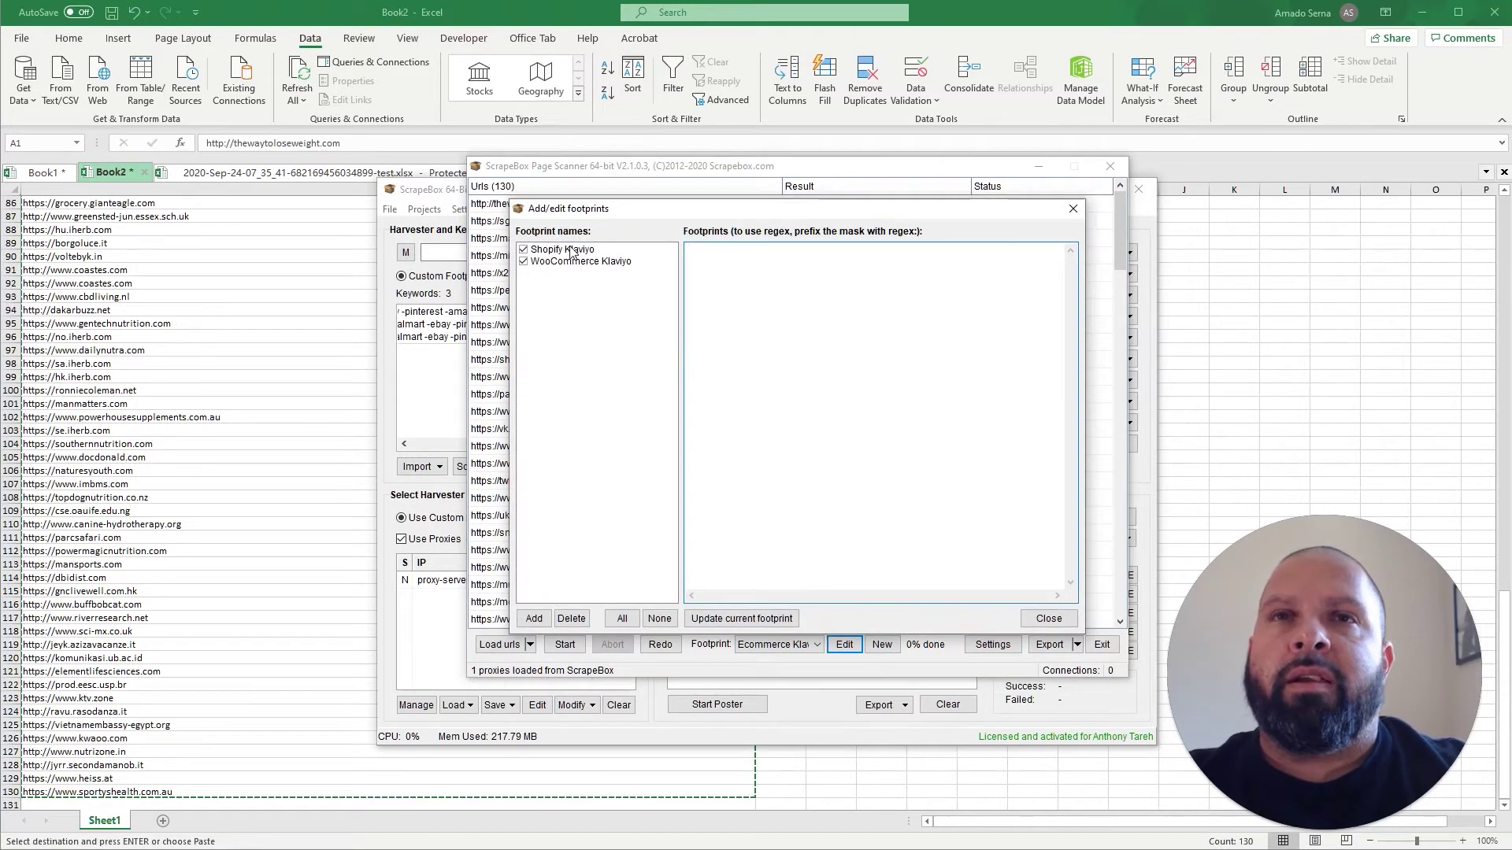
left_click(547, 254)
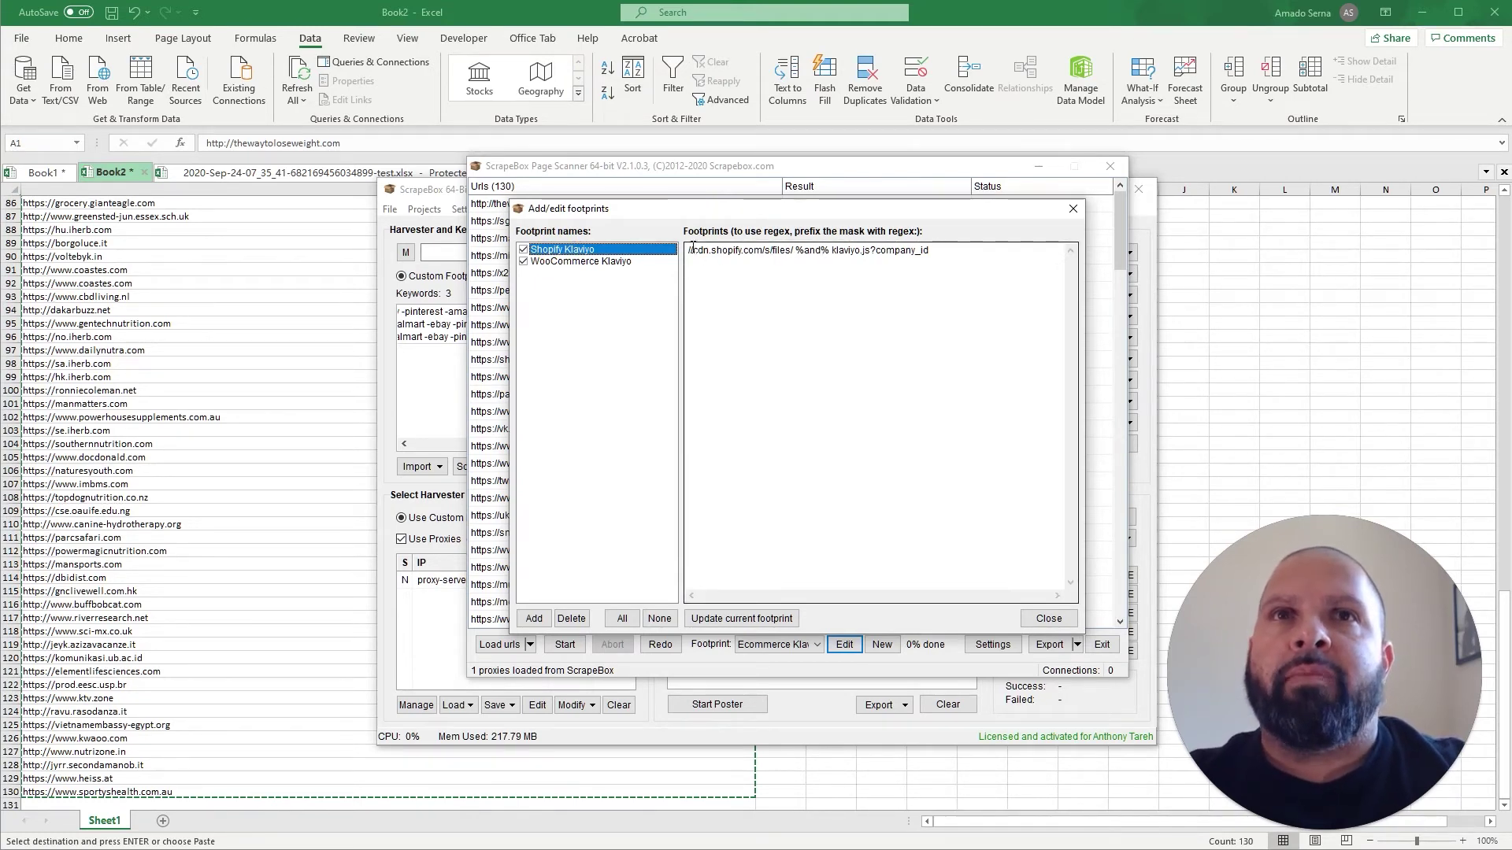
left_click(728, 251)
left_click_drag(796, 251, 686, 251)
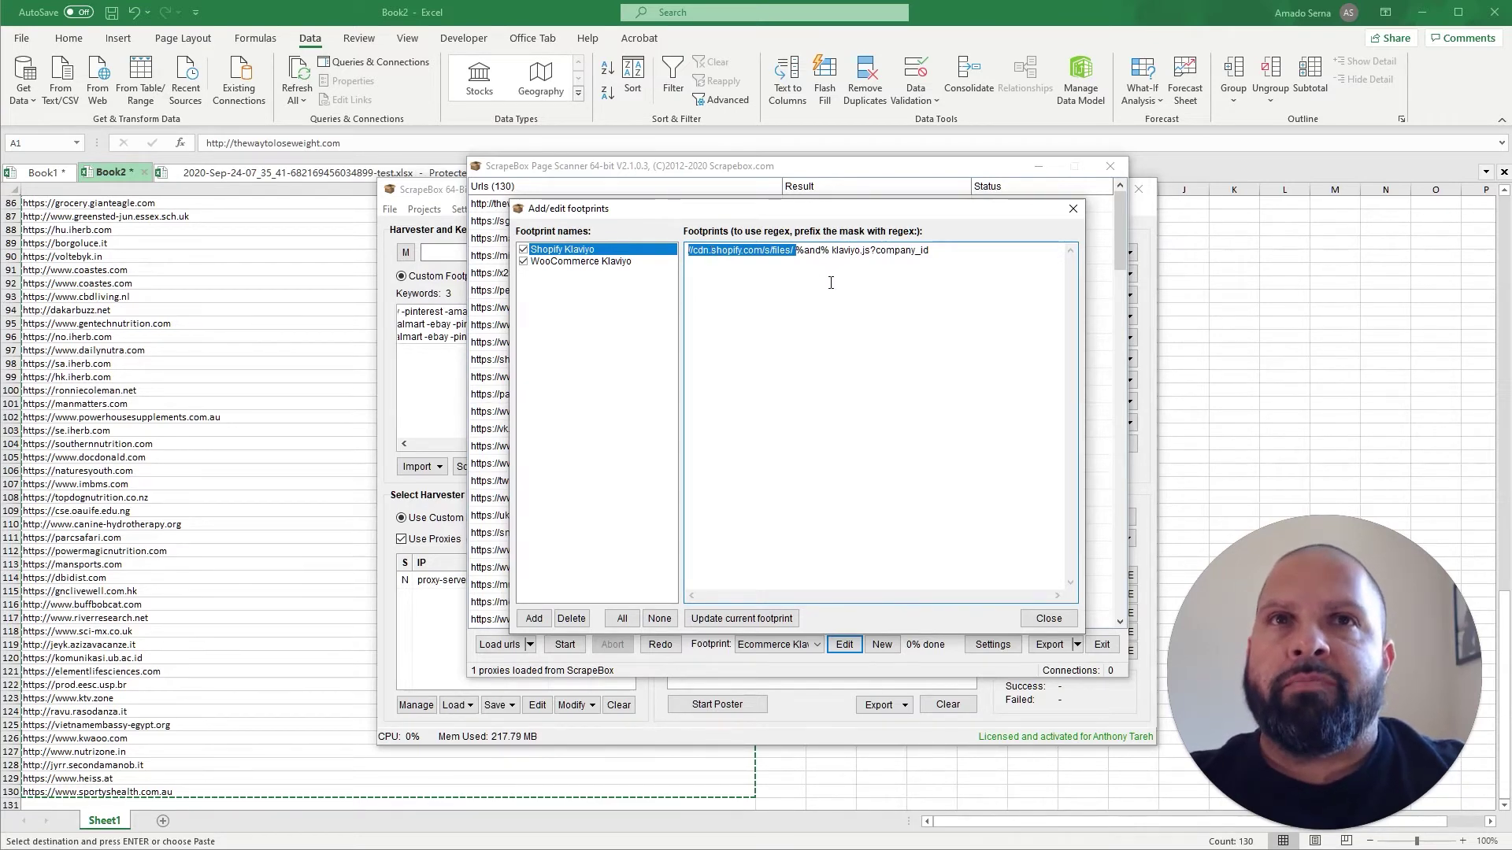
left_click(795, 250)
left_click_drag(796, 252, 830, 253)
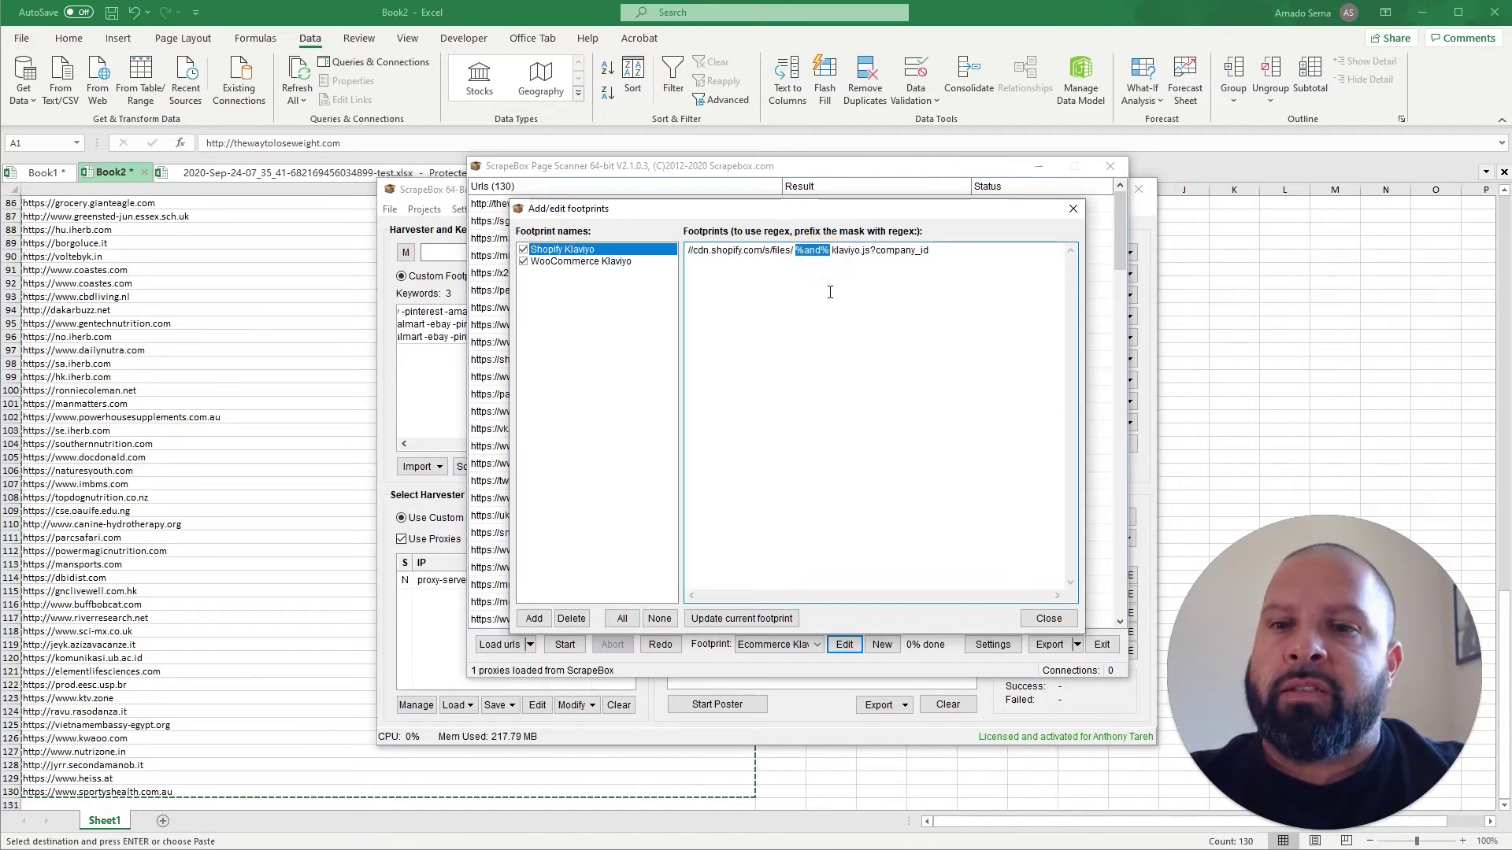
Highlight the Shopify files path and the klaviyo.js?company_id part of the Shopify Klaviyo footprint
left_click(830, 291)
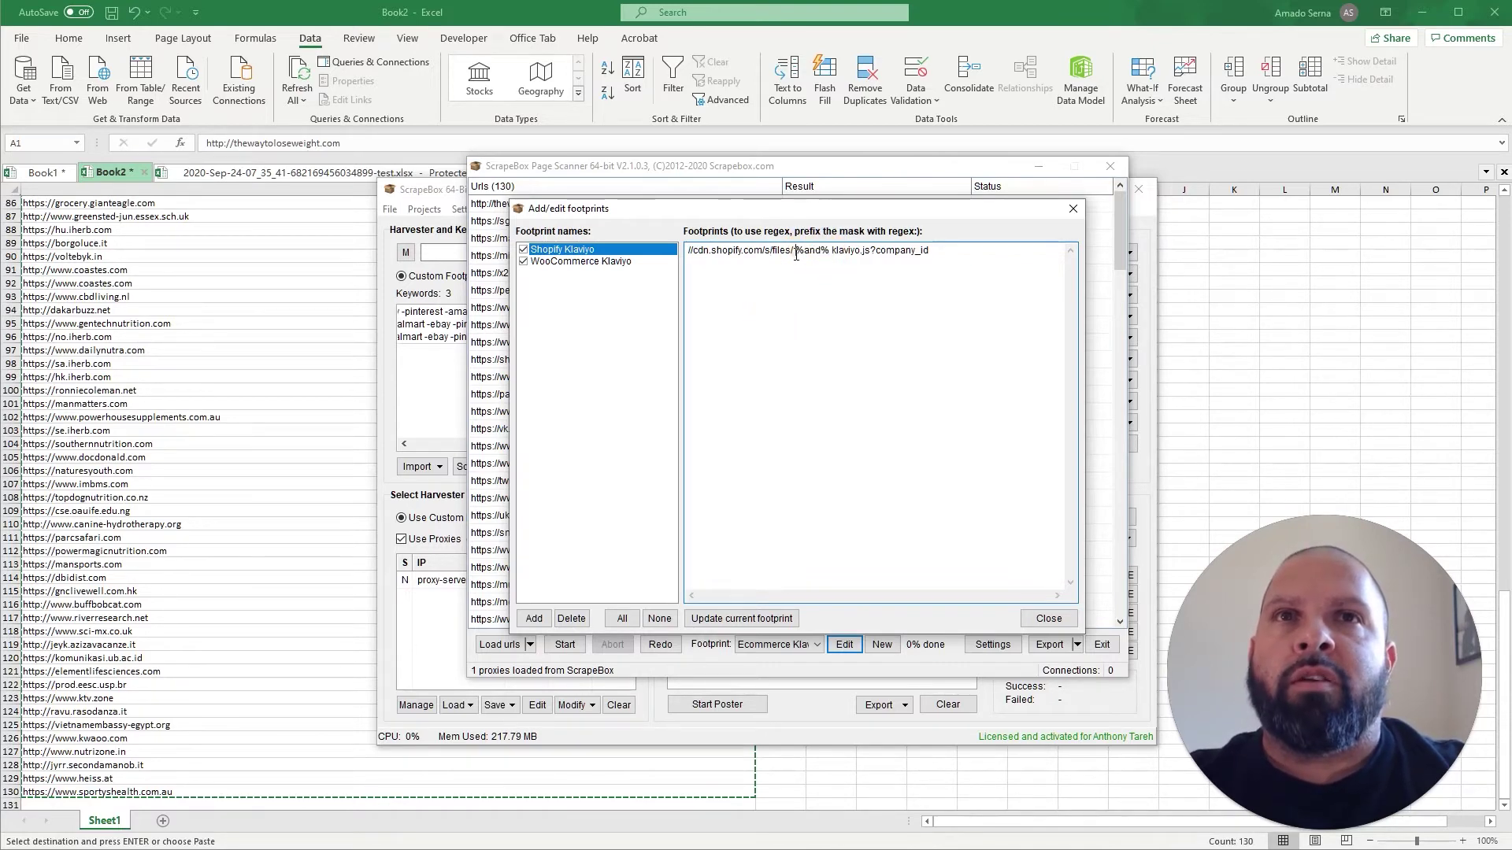
left_click_drag(795, 250, 688, 251)
left_click(757, 250)
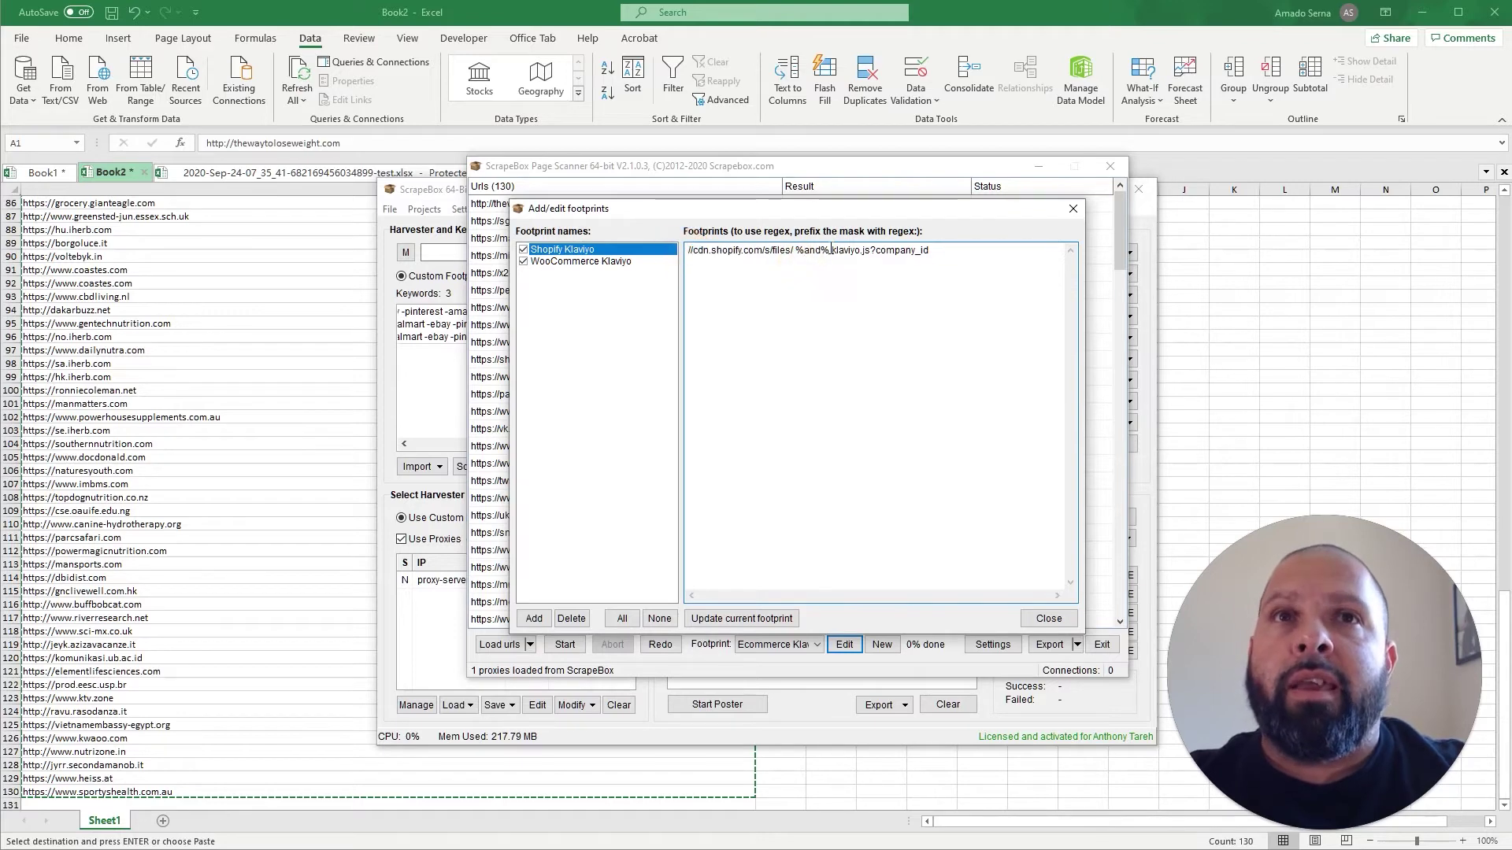
left_click_drag(832, 252, 944, 265)
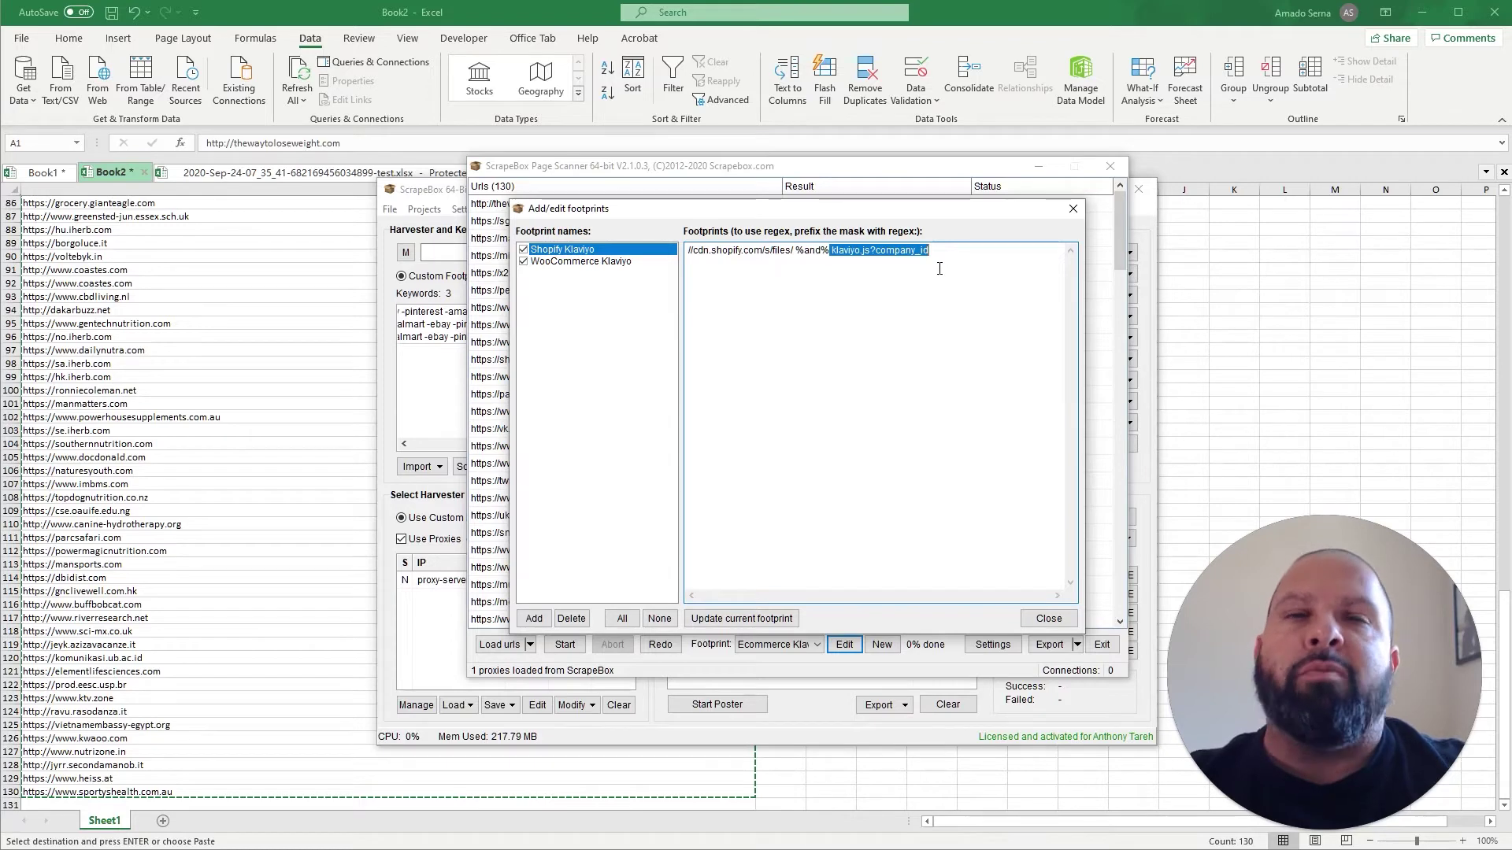
left_click(940, 269)
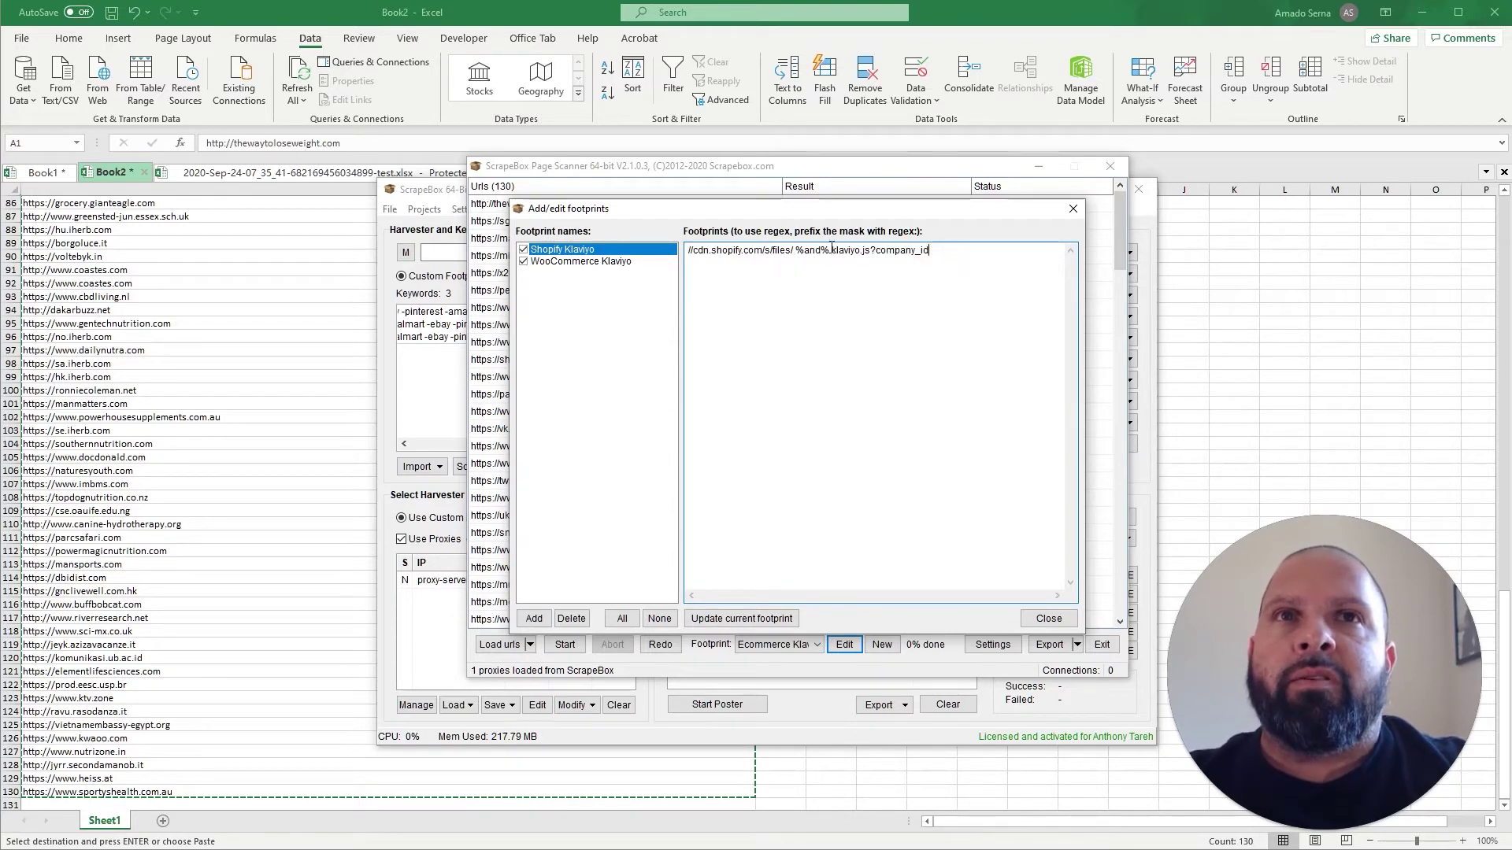
left_click_drag(796, 250, 688, 251)
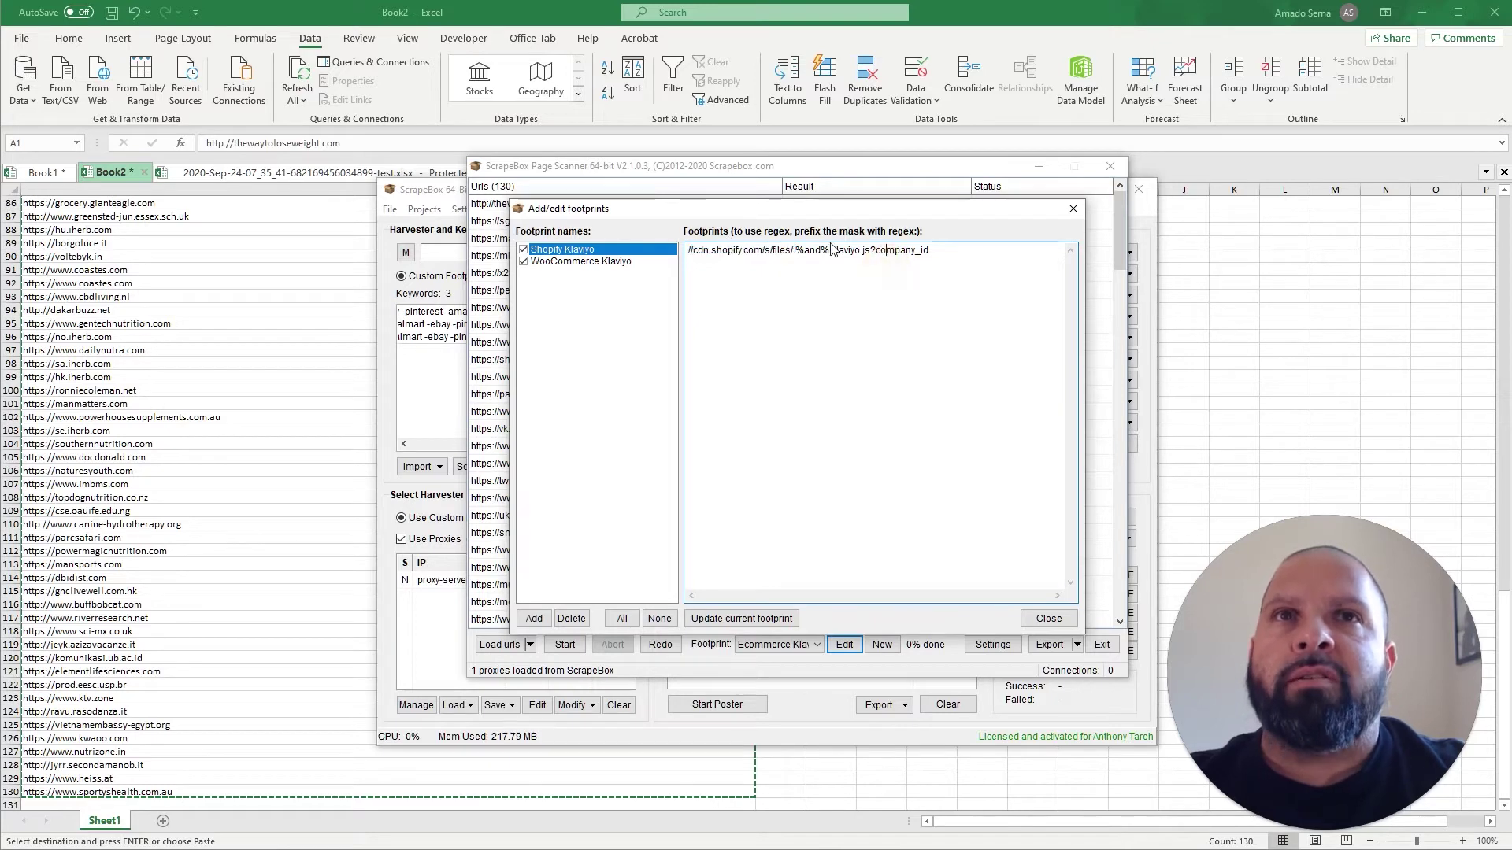
left_click_drag(834, 251, 945, 250)
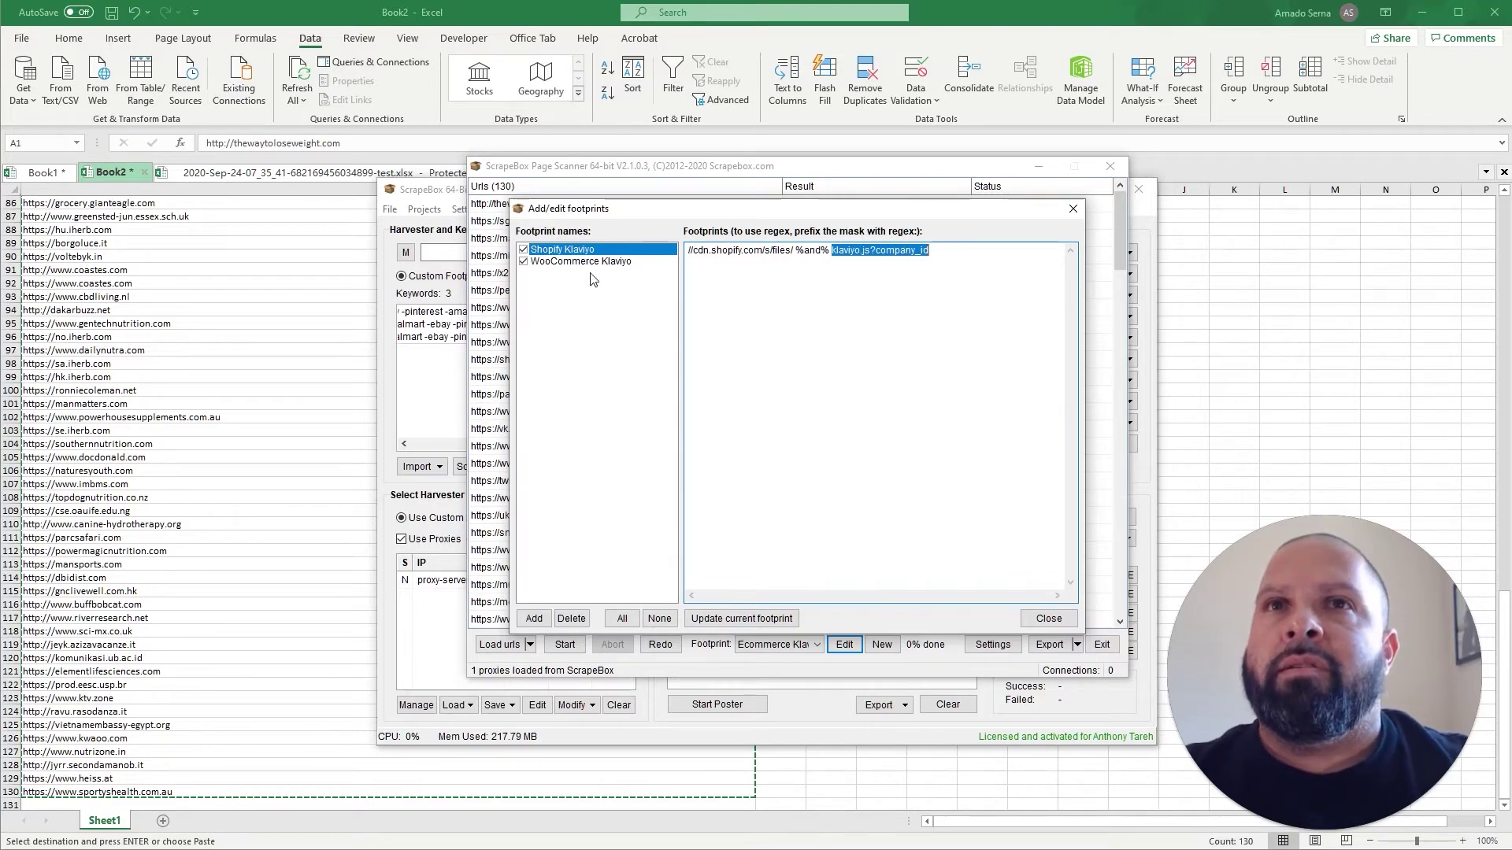
Show the WooCommerce Klaviyo footprint and highlight the woocommerce-page part at its start
left_click(546, 261)
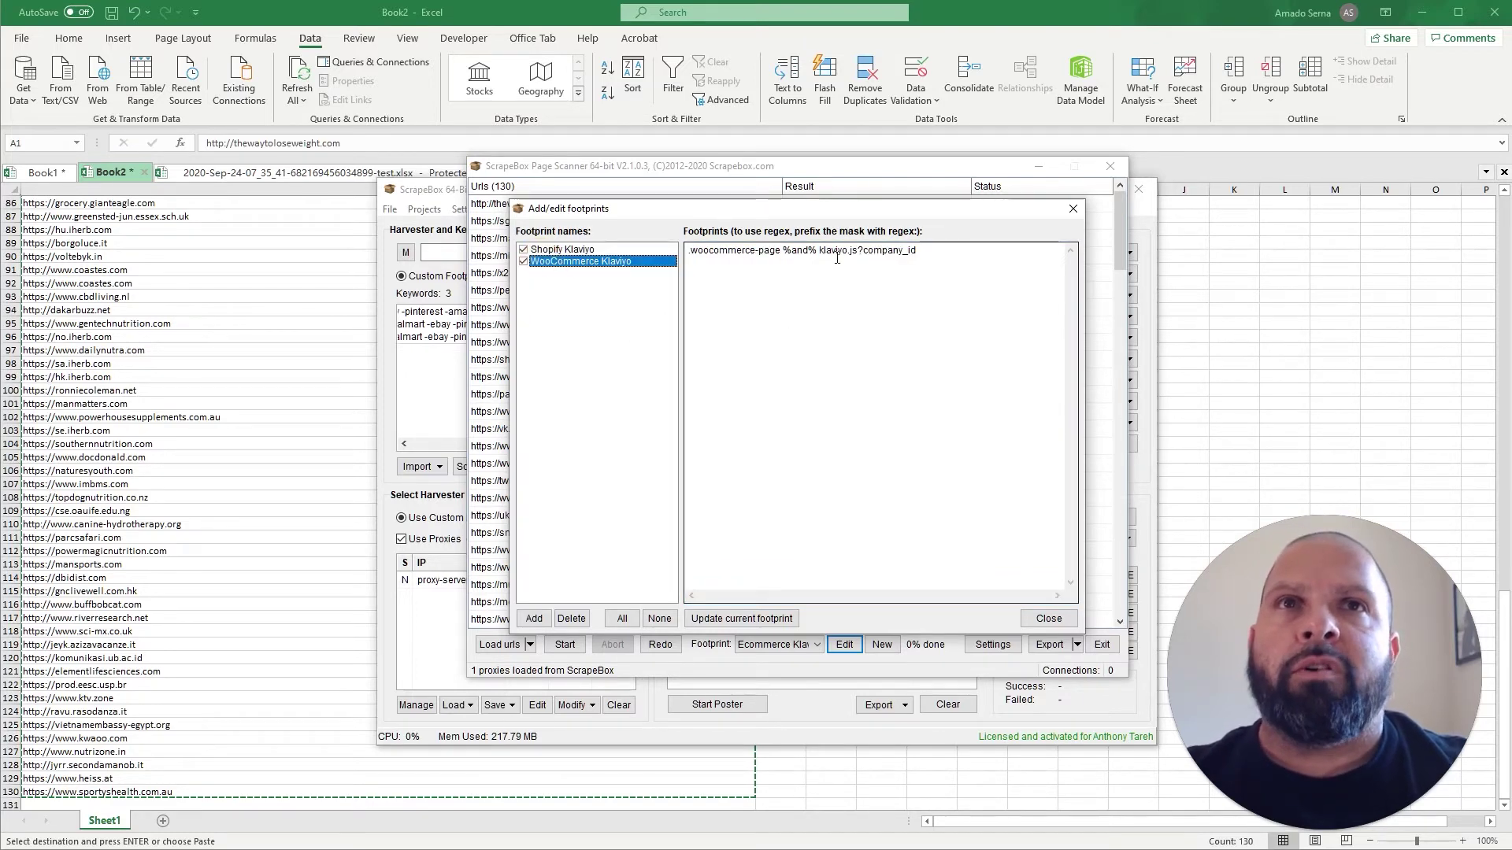
left_click_drag(934, 251, 884, 251)
left_click(880, 252)
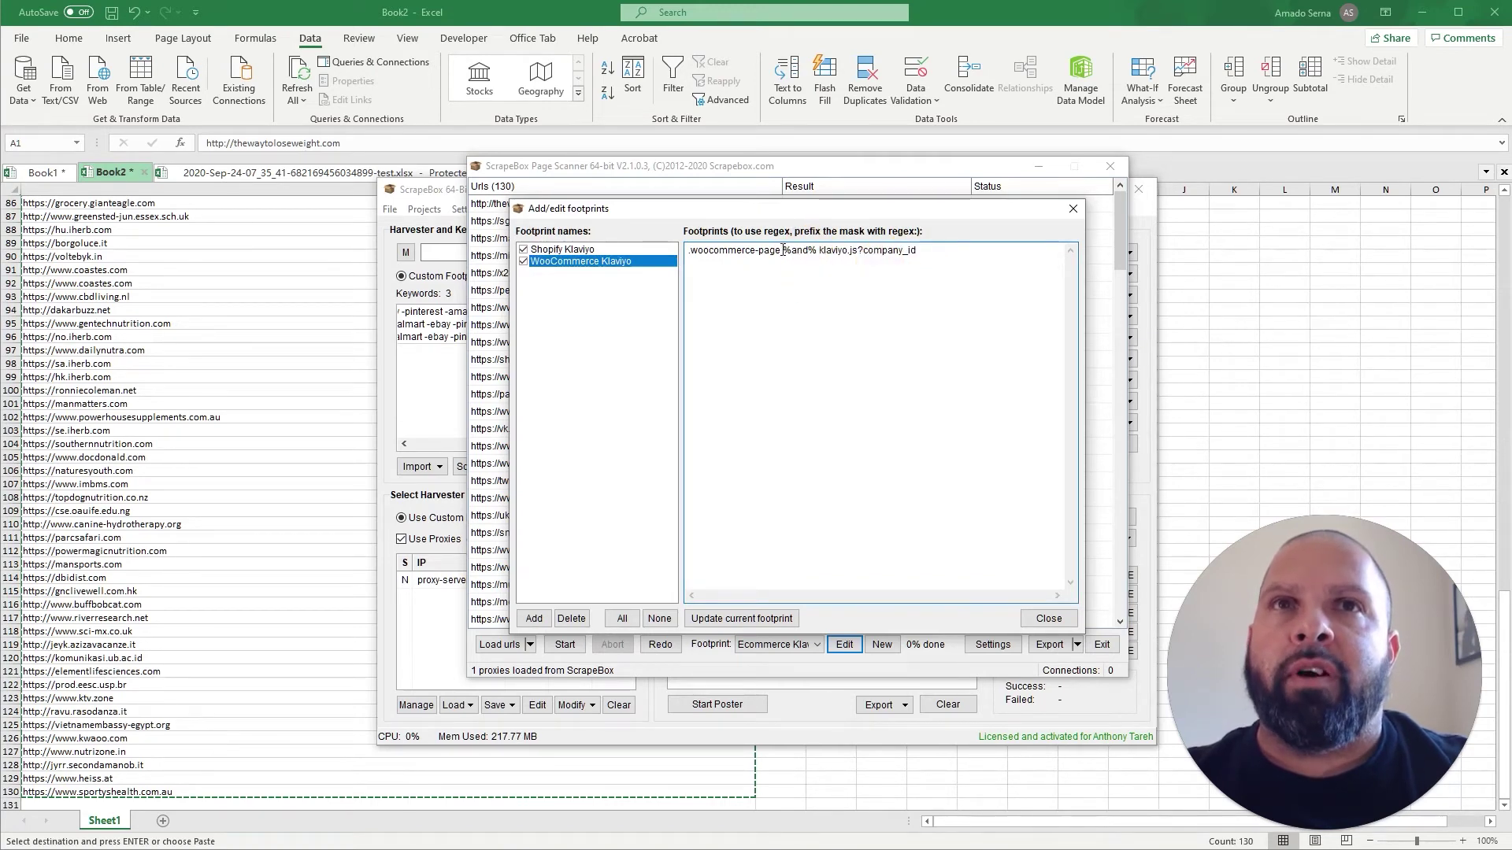
left_click_drag(780, 251, 702, 253)
left_click(726, 250)
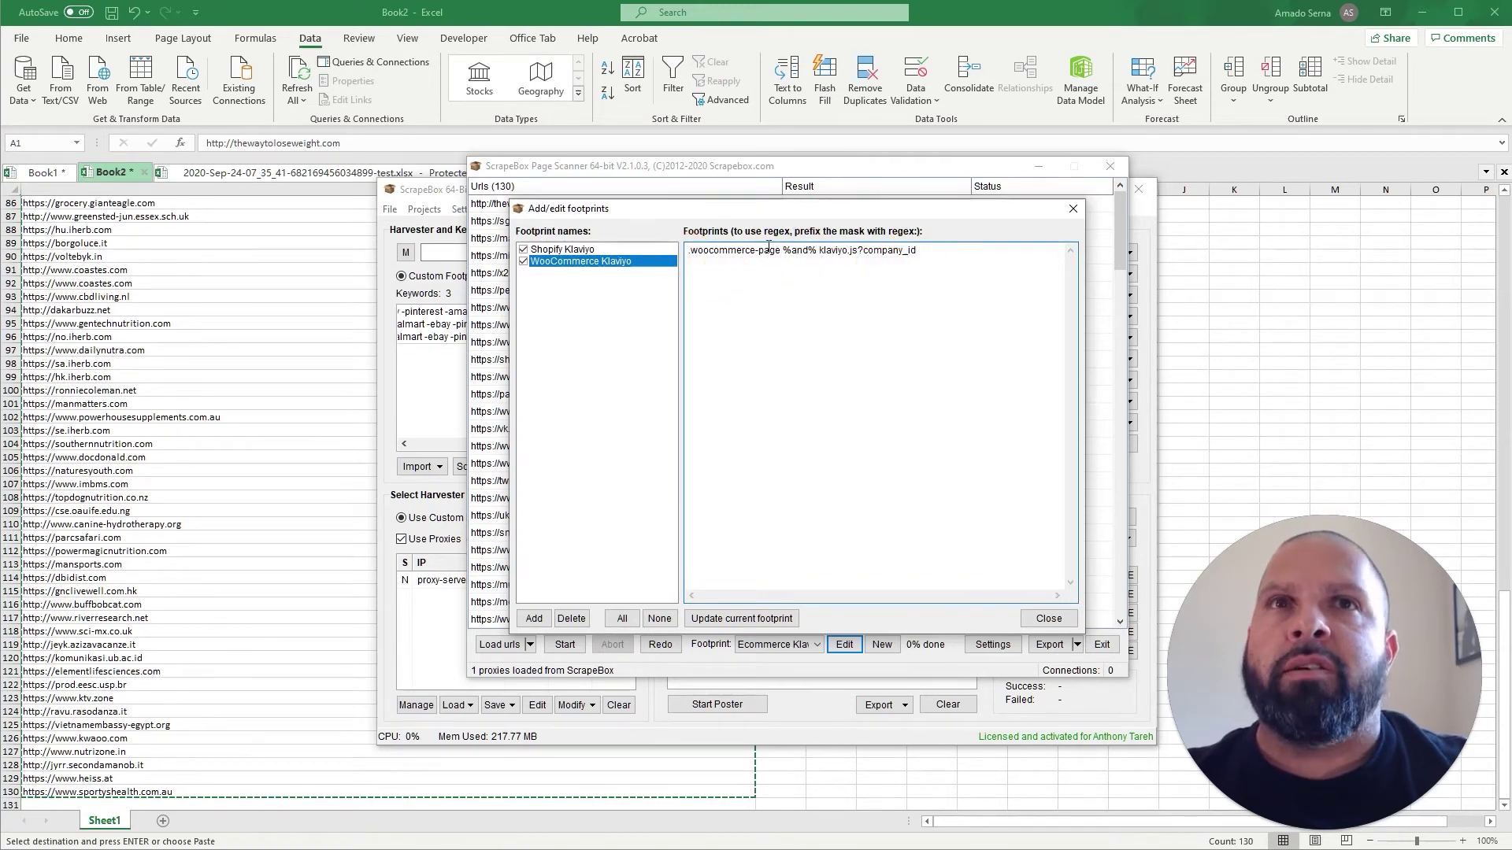
left_click_drag(781, 250, 679, 269)
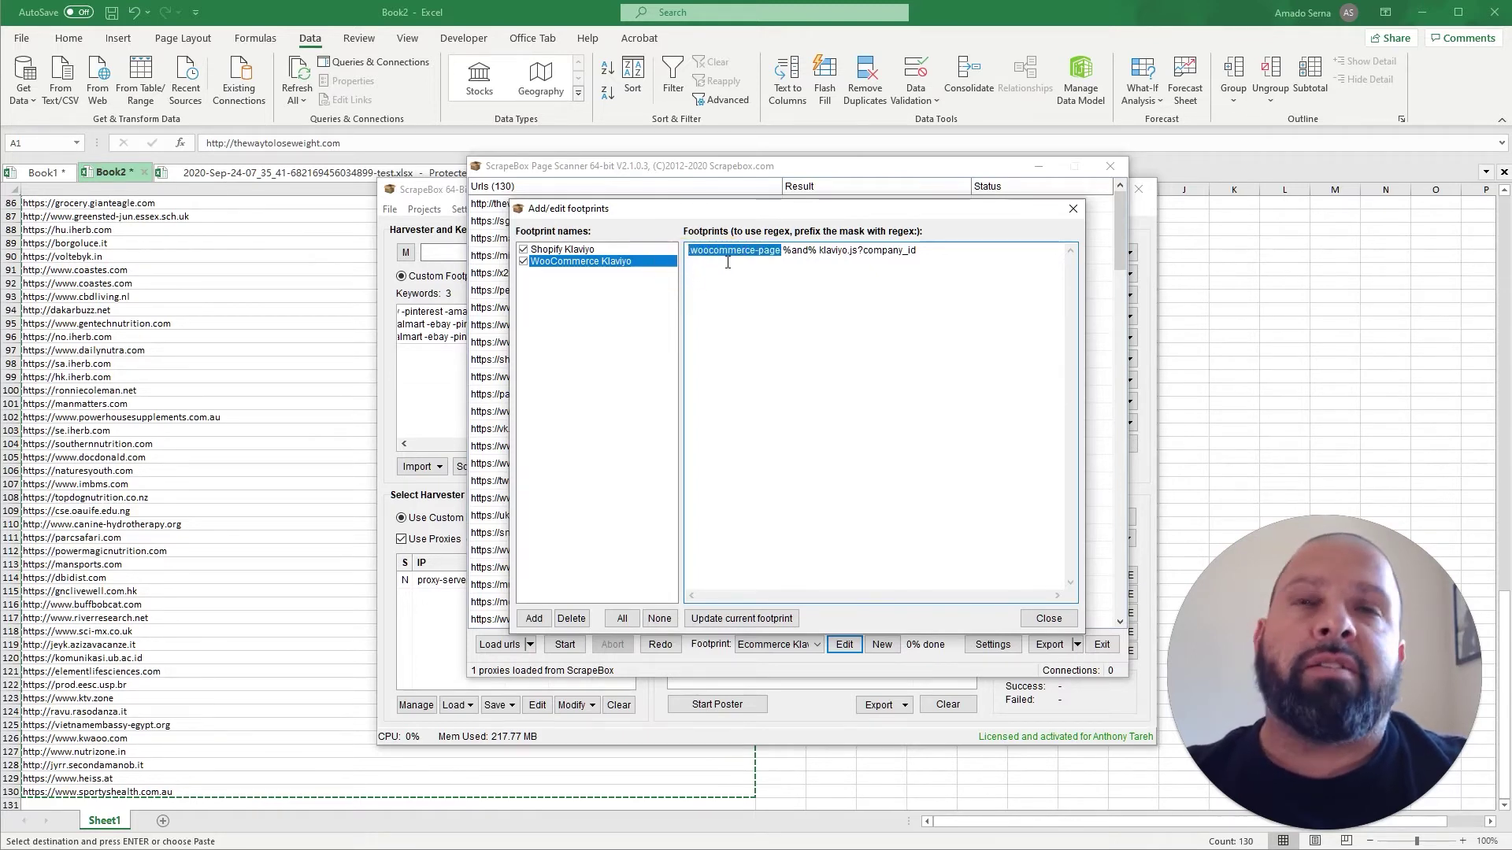
left_click(722, 251)
left_click_drag(781, 250, 677, 254)
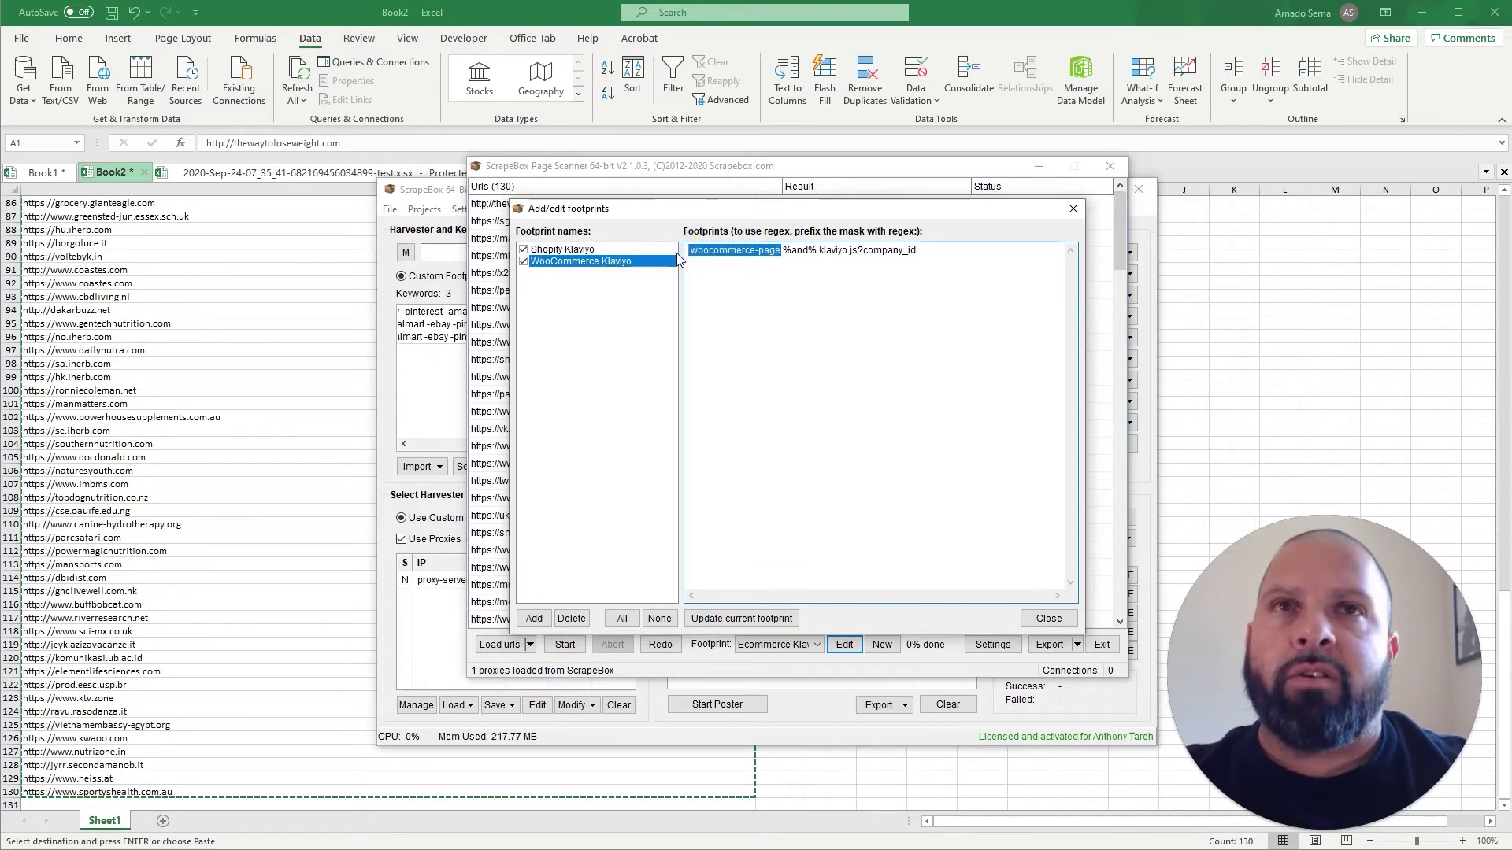
left_click(797, 298)
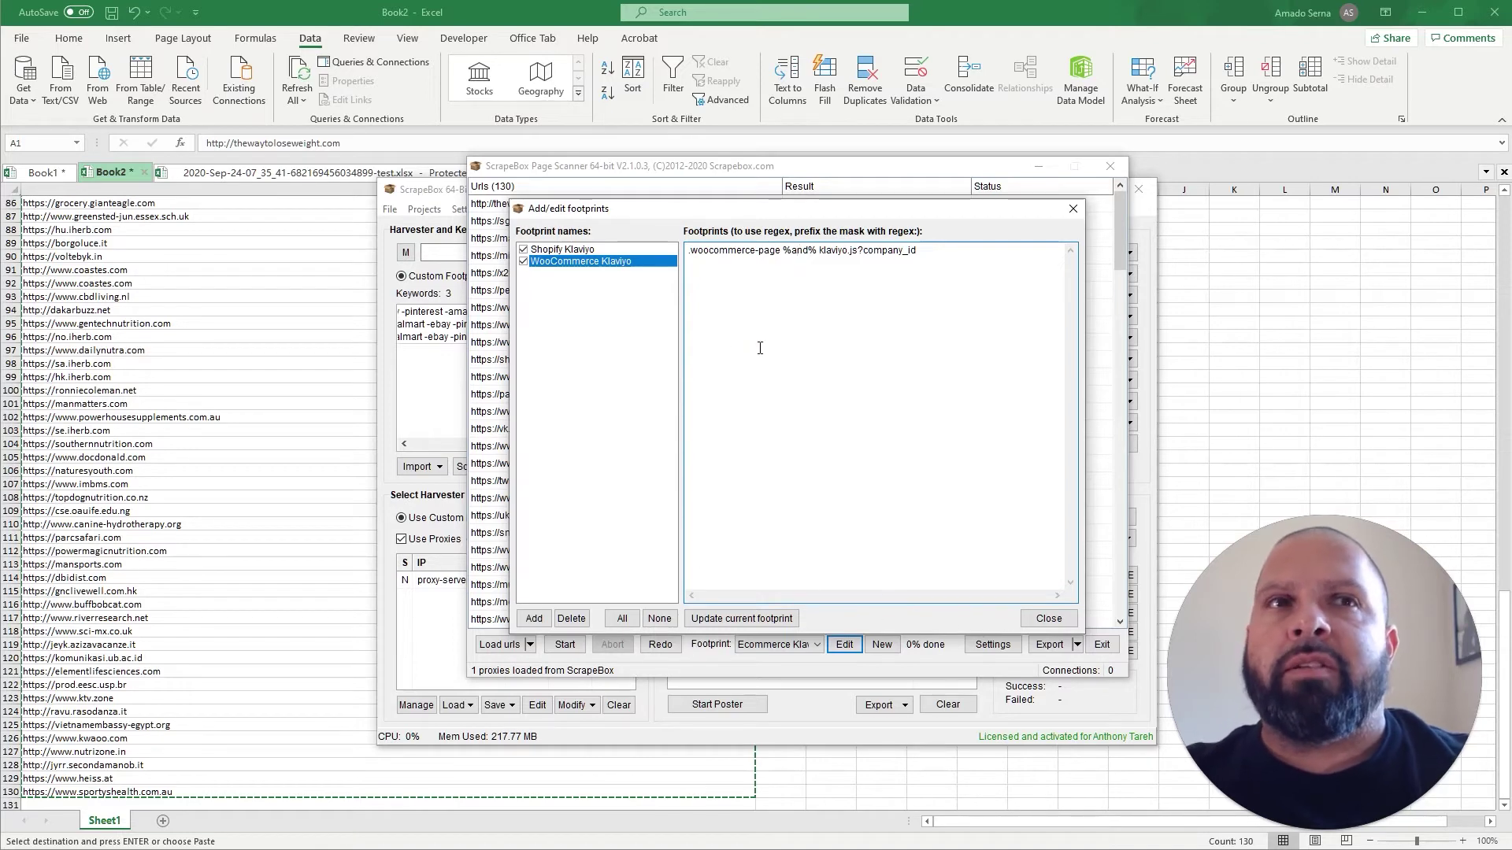
Add a WordPress footprint copied from the current footprints, then select it
left_click(533, 619)
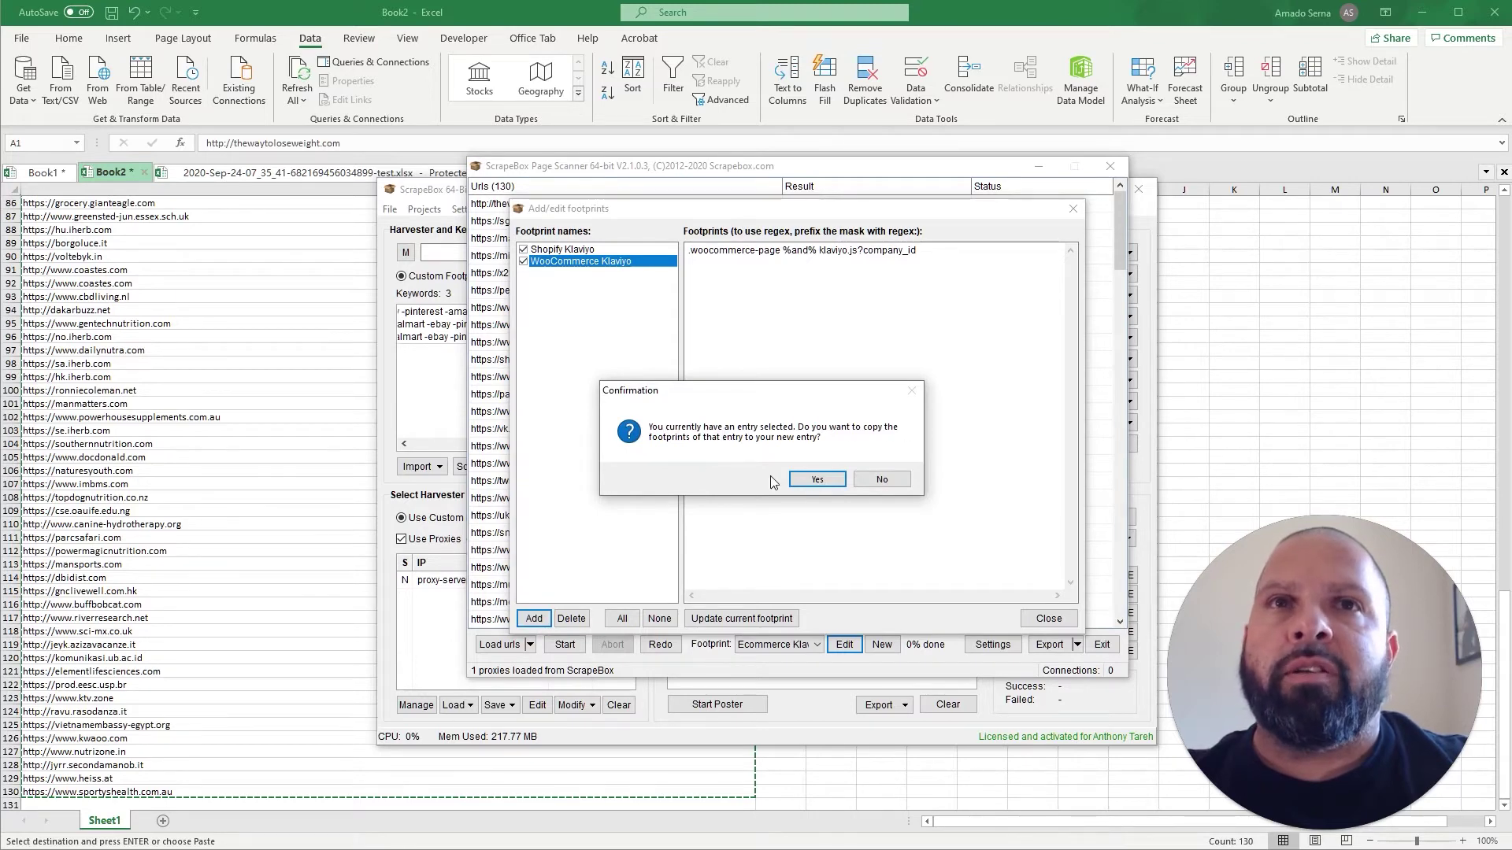
left_click(816, 481)
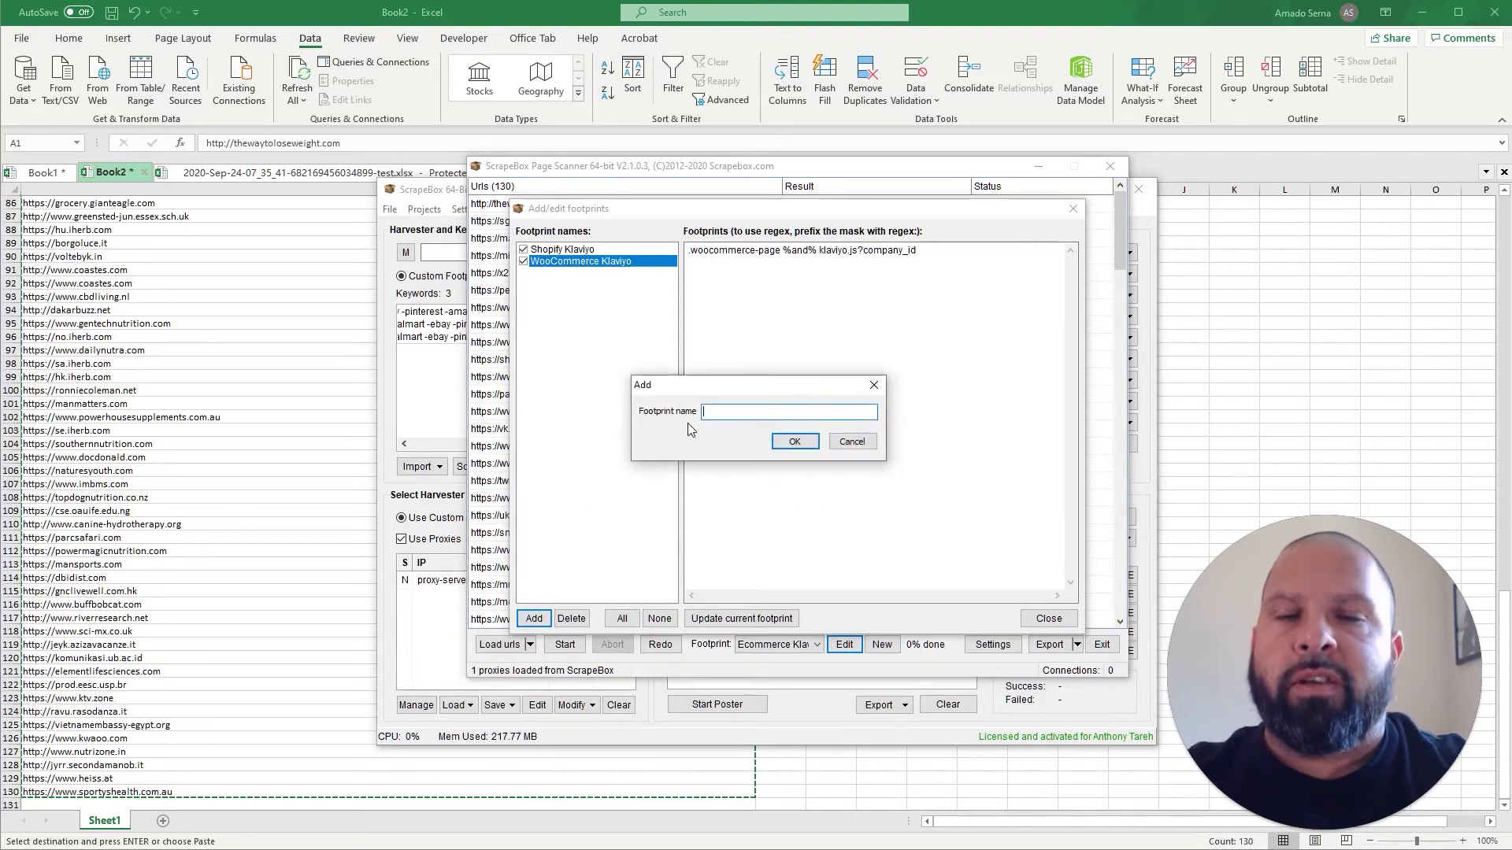
type("rdPress")
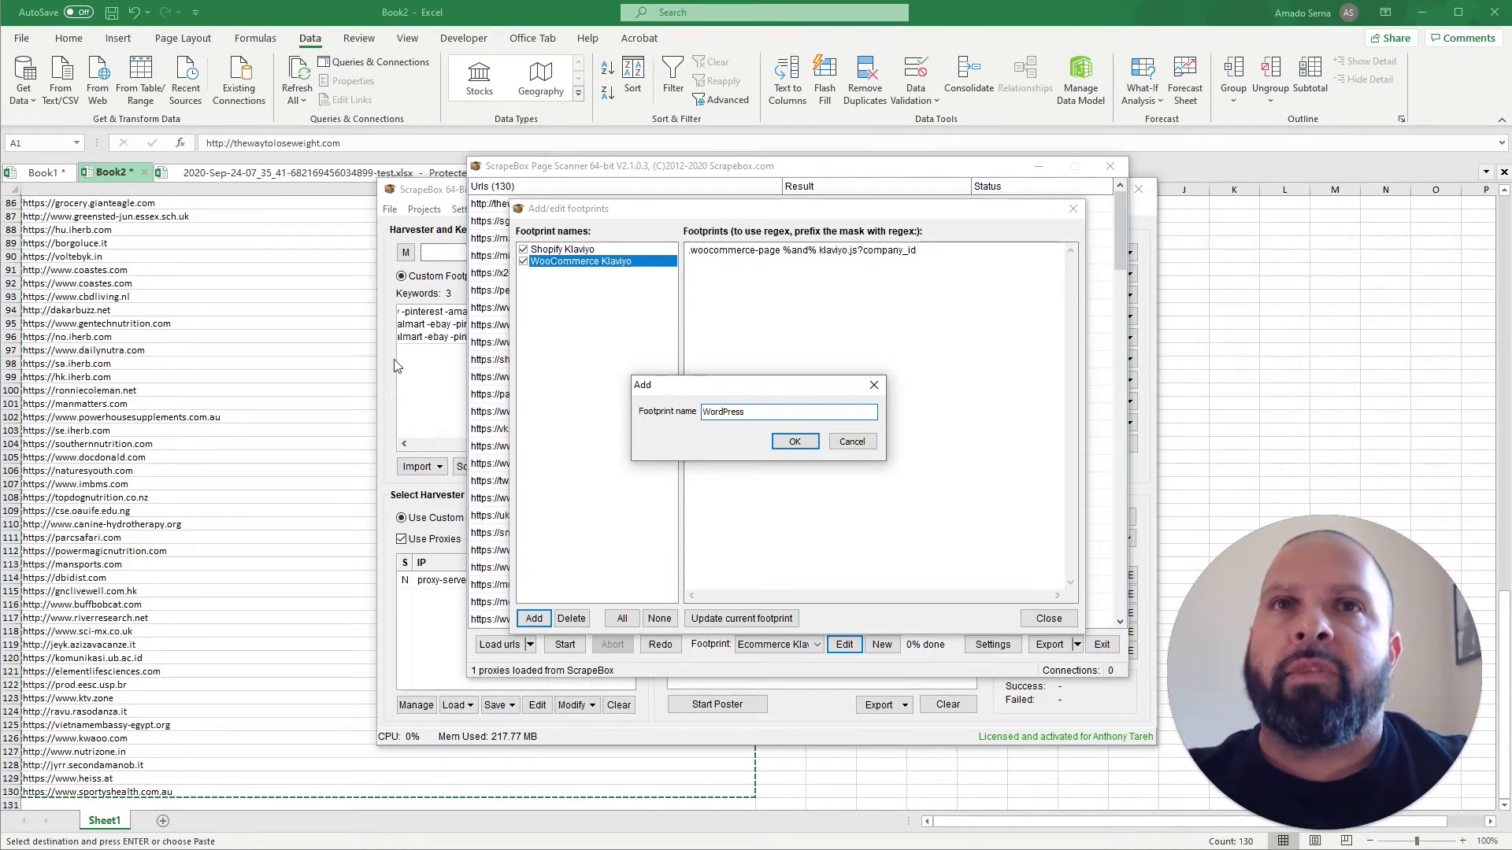
left_click(797, 443)
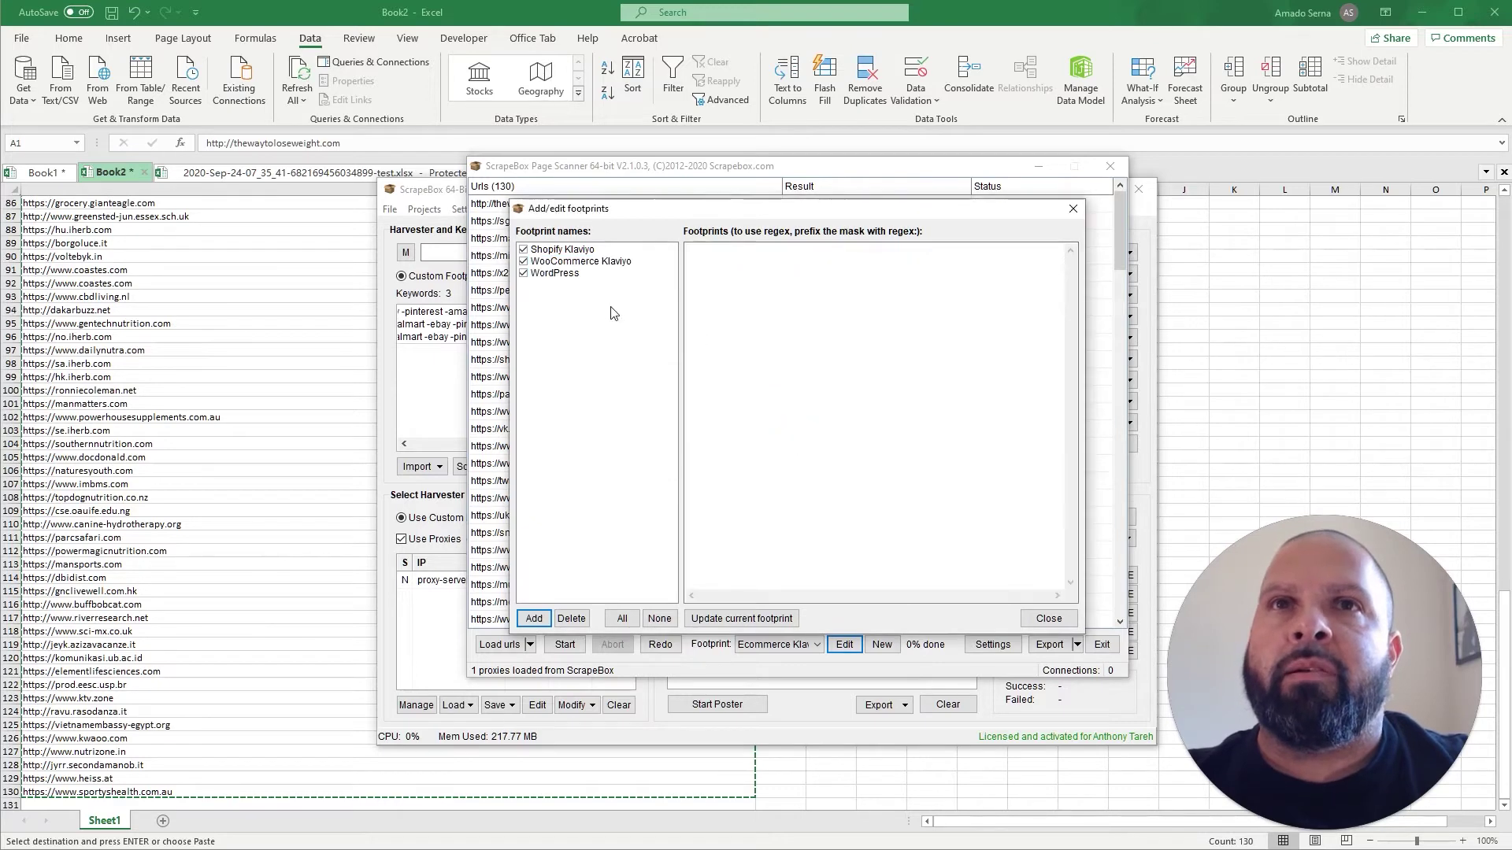
left_click(573, 273)
type(".woocommerce-page %and% klaviyo.js?company_id")
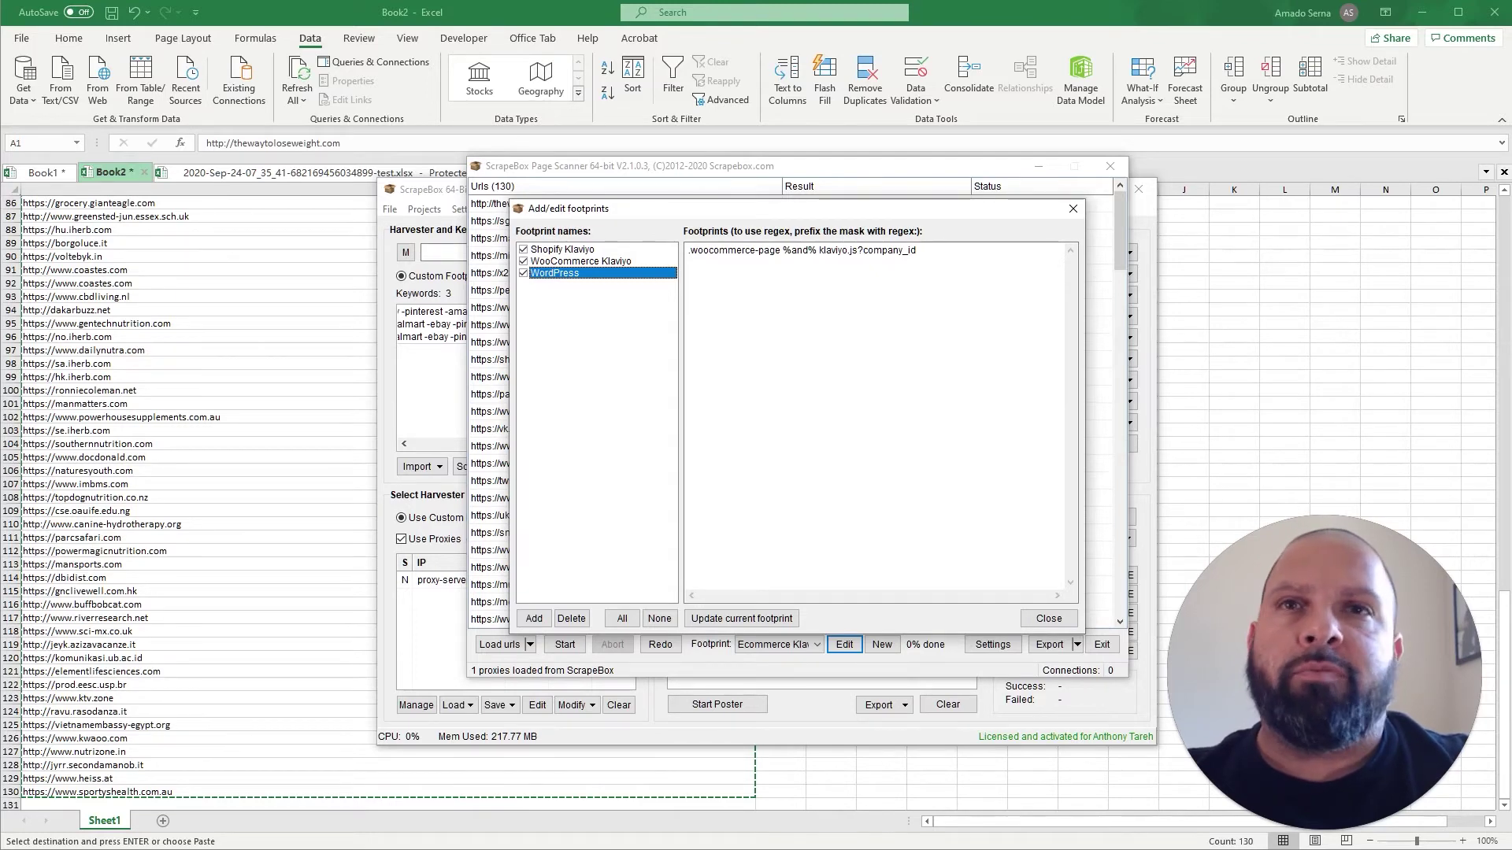
View gramdata.co's page source in Chrome, search 'themes', and select the twentynineteen stylesheet path
key("alt+Tab")
key("alt+Tab")
key("alt+Tab")
key("alt+Tab")
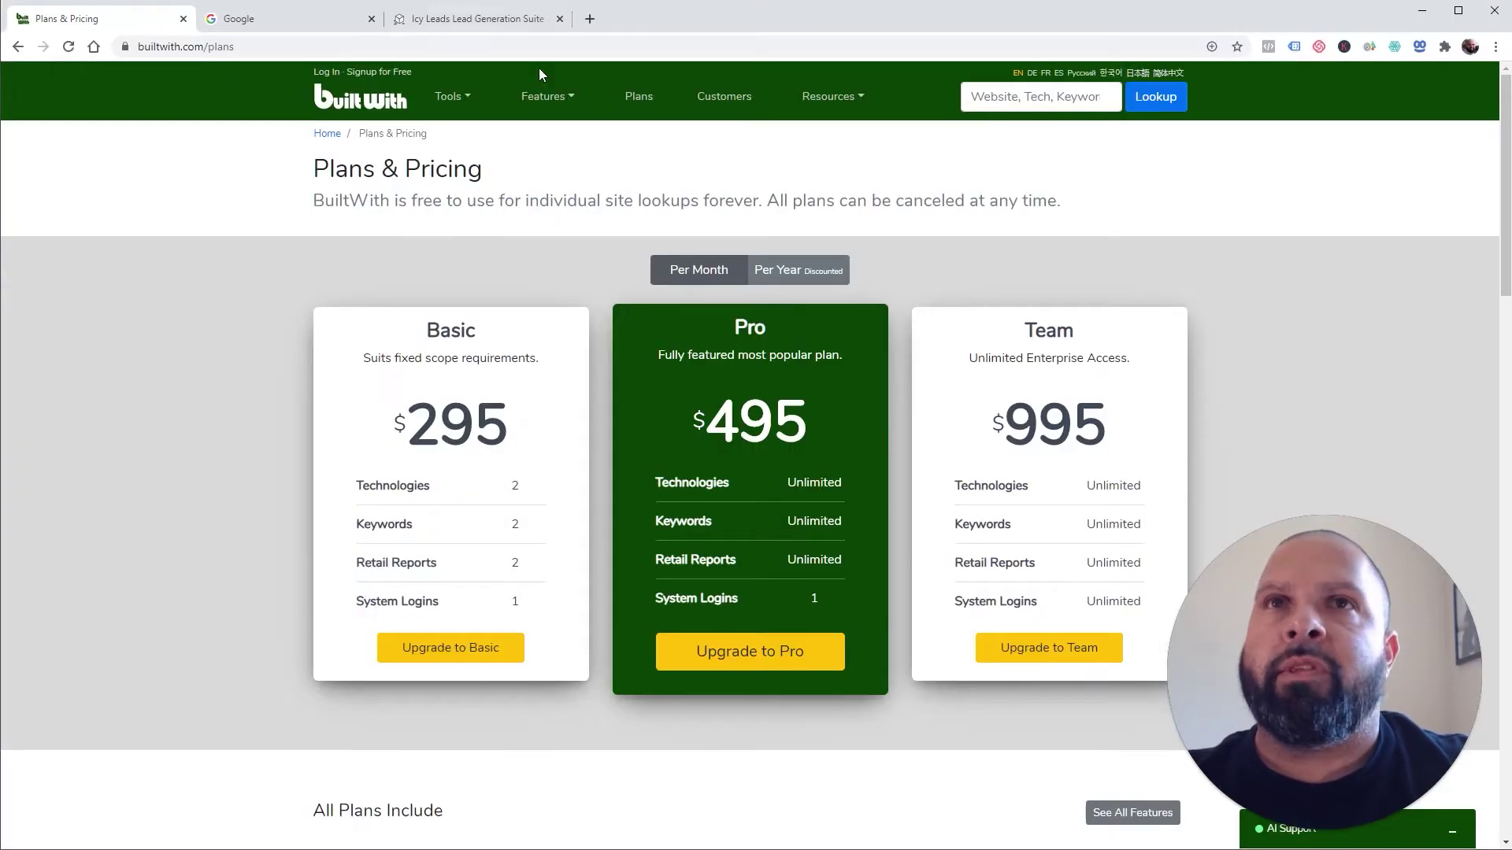
left_click(586, 26)
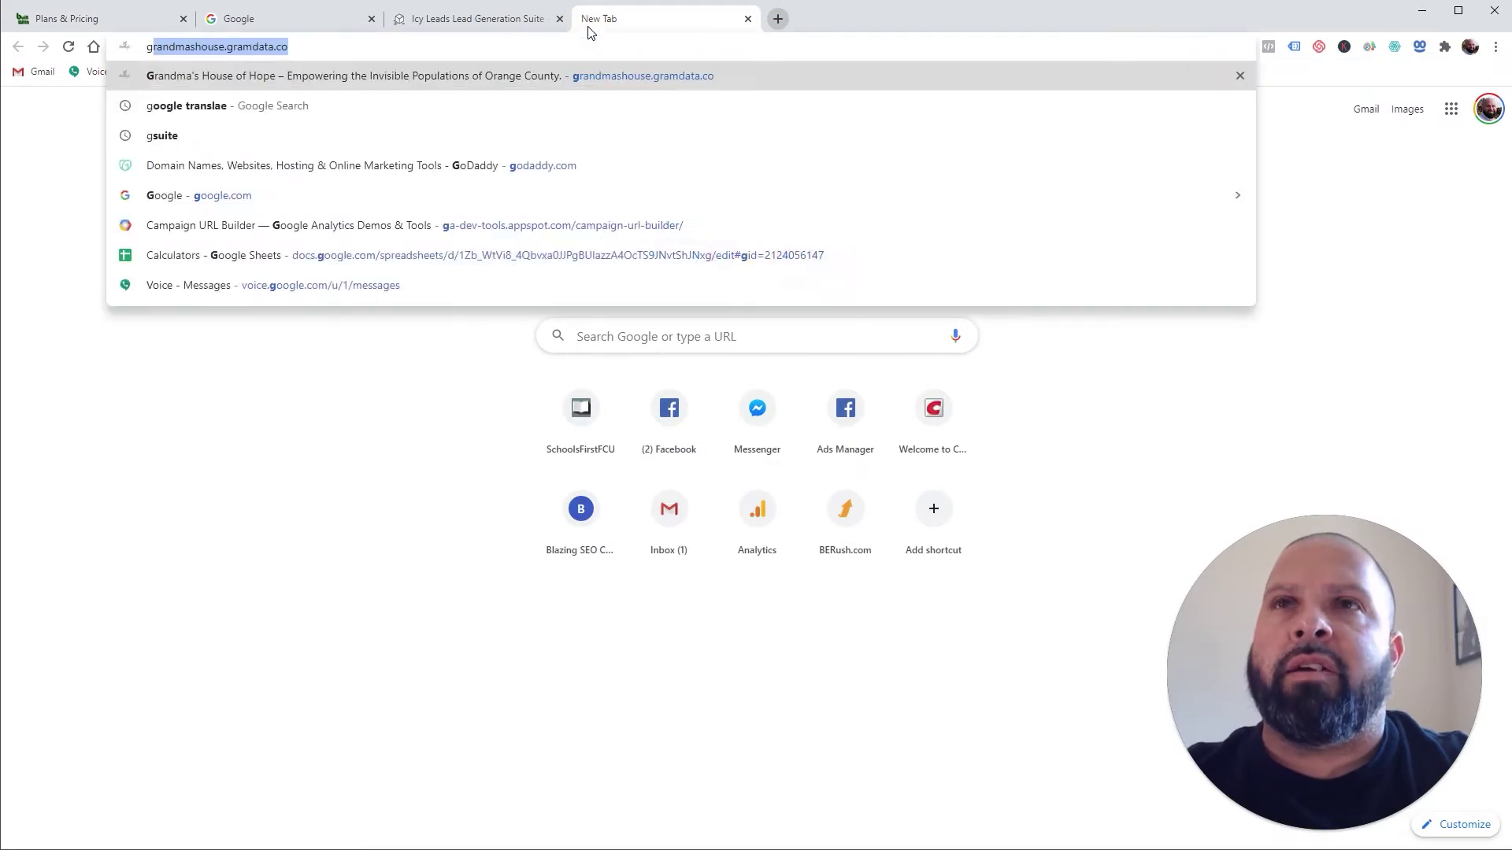
type("gram")
key("Return")
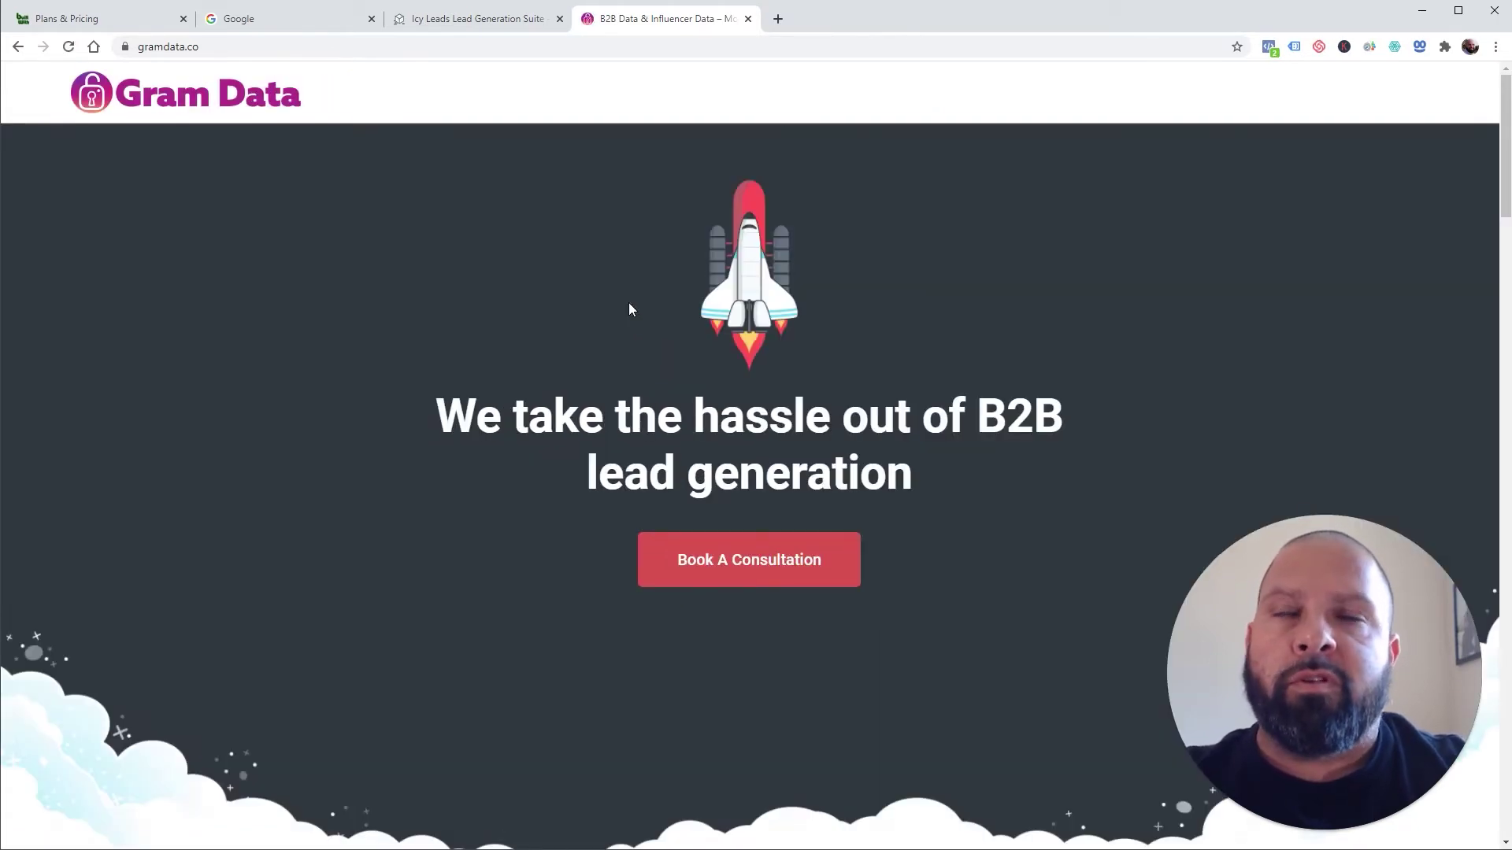
key("ctrl+u")
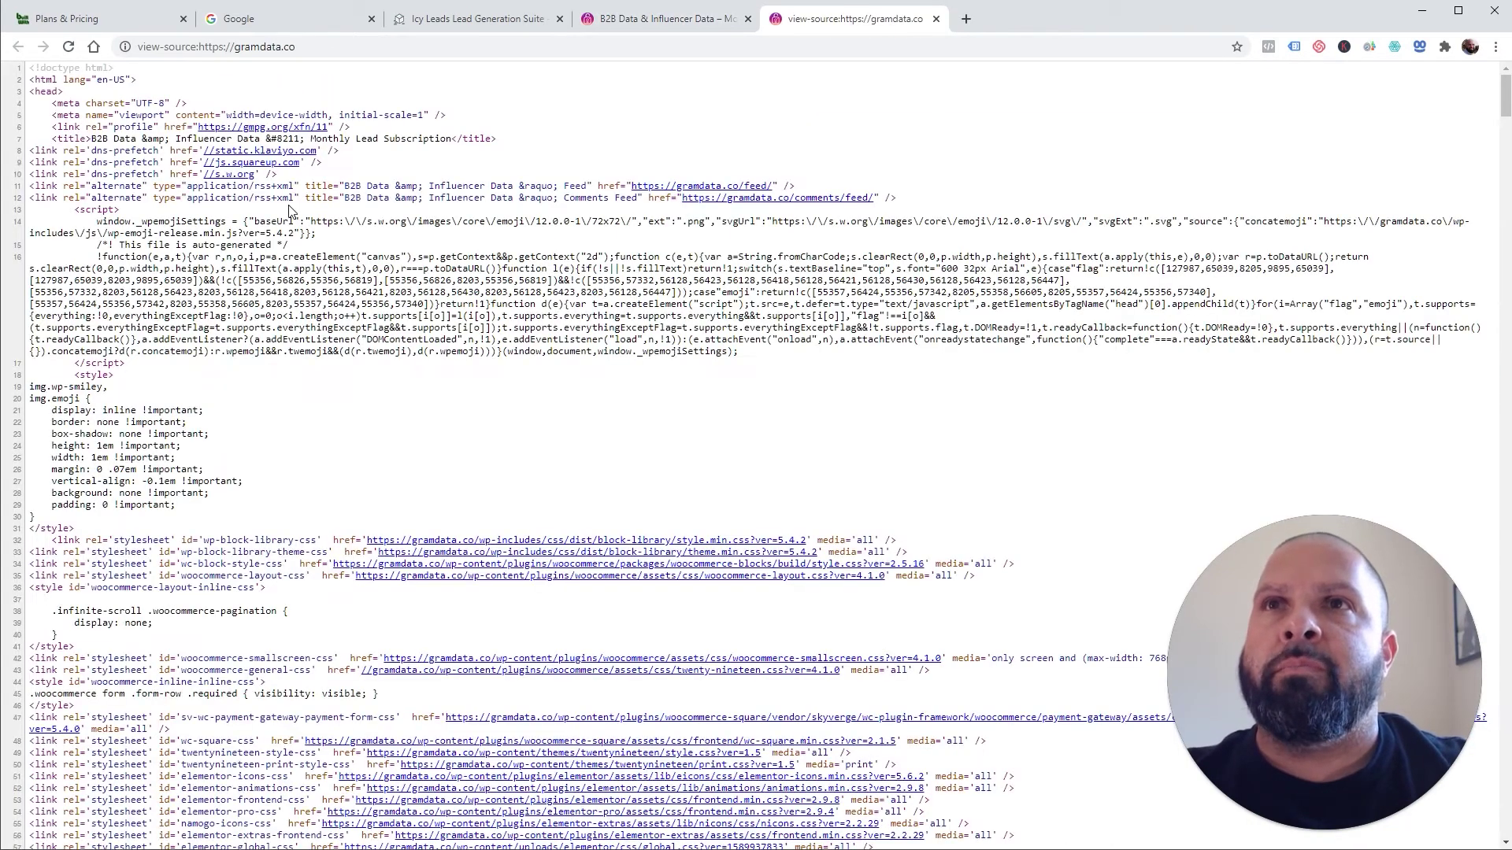
key("ctrl+f")
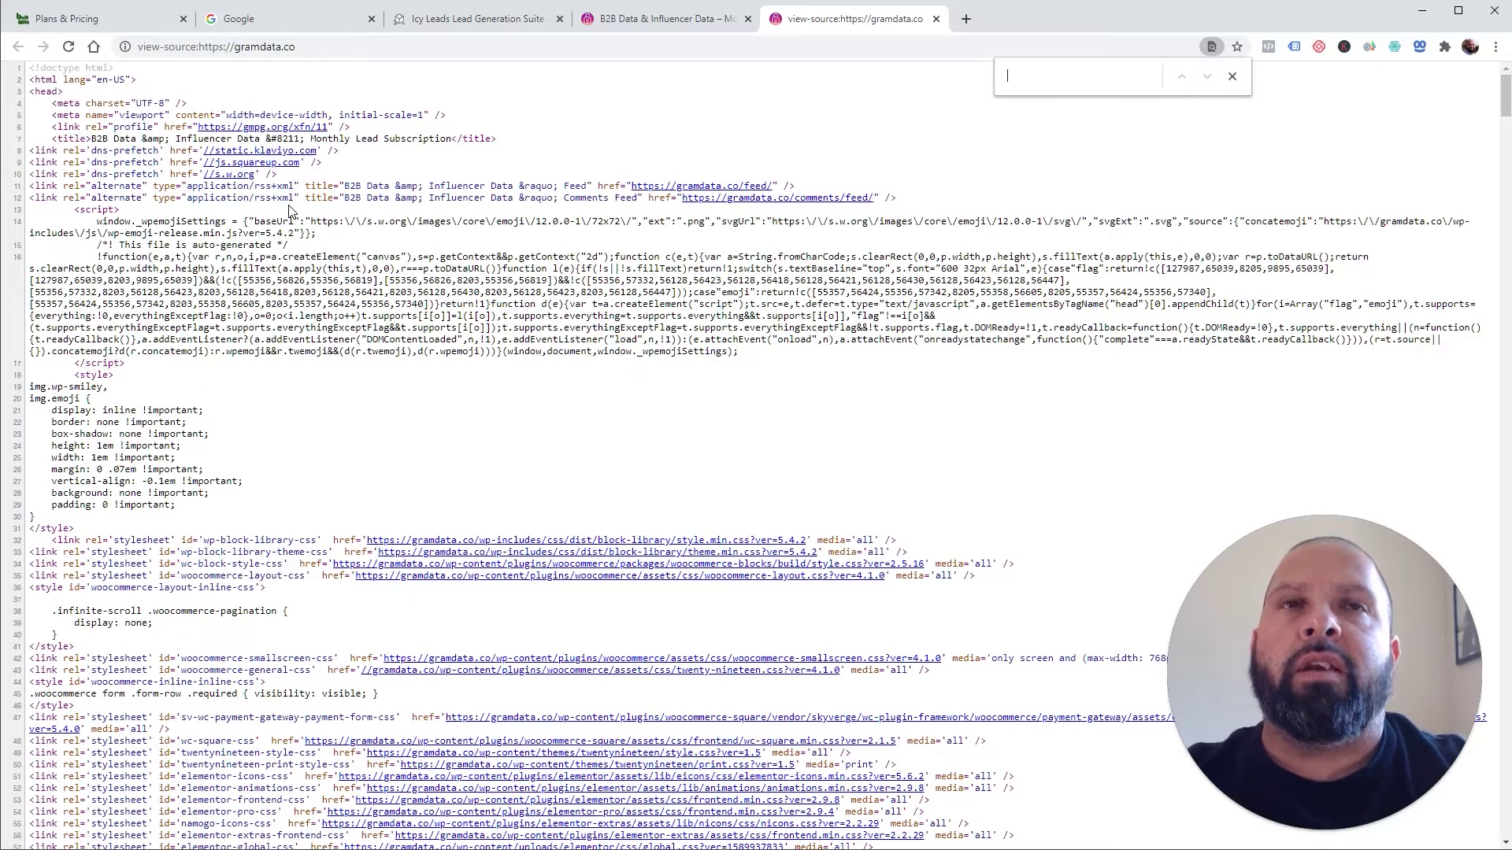
type("themes")
scroll(178, 409, "down", 3)
scroll(177, 409, "down", 1)
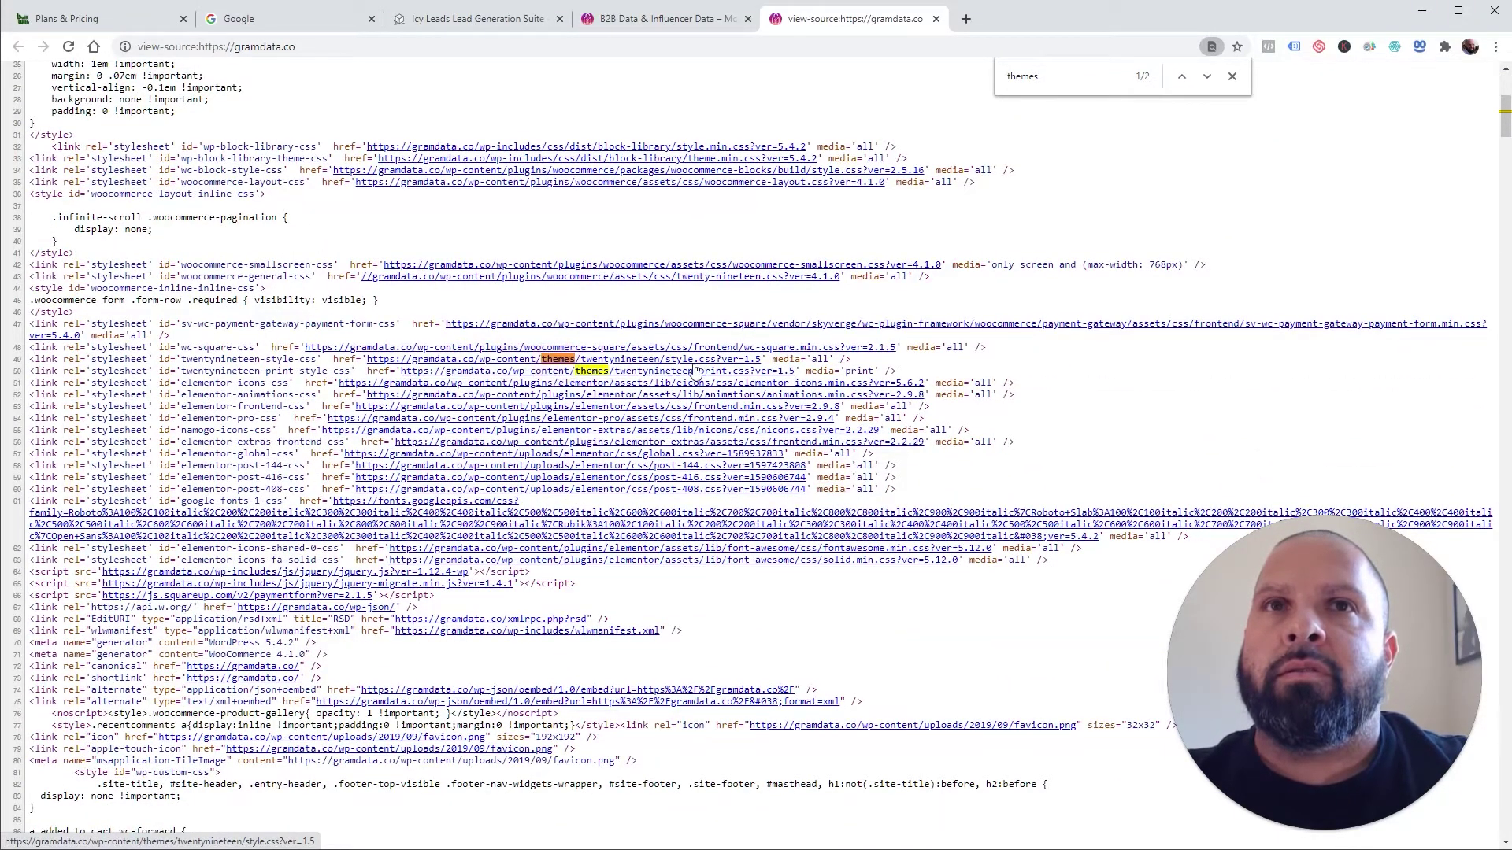
left_click_drag(780, 358, 475, 359)
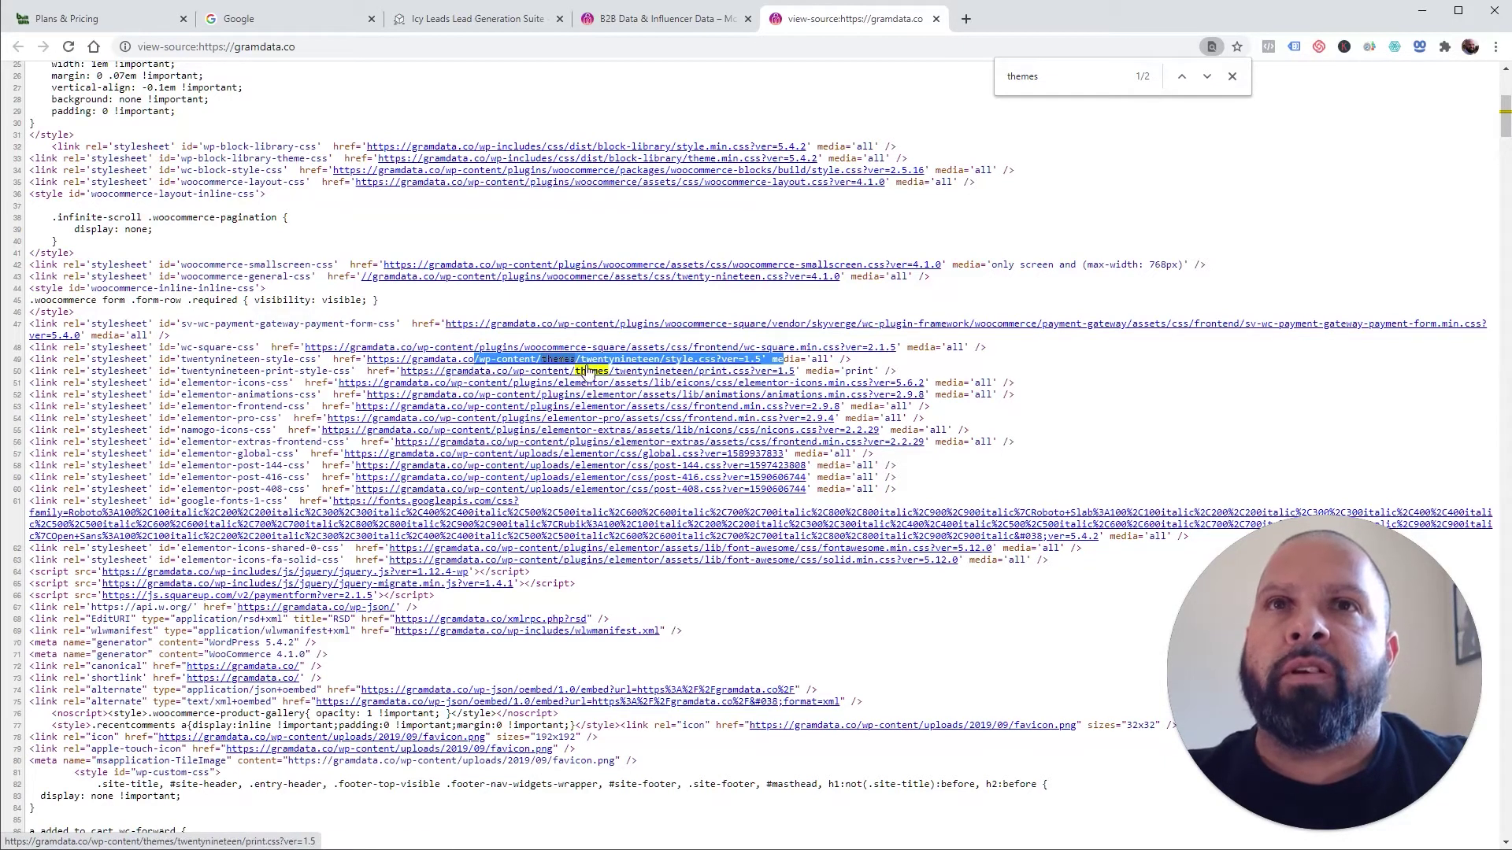
key("alt+Tab")
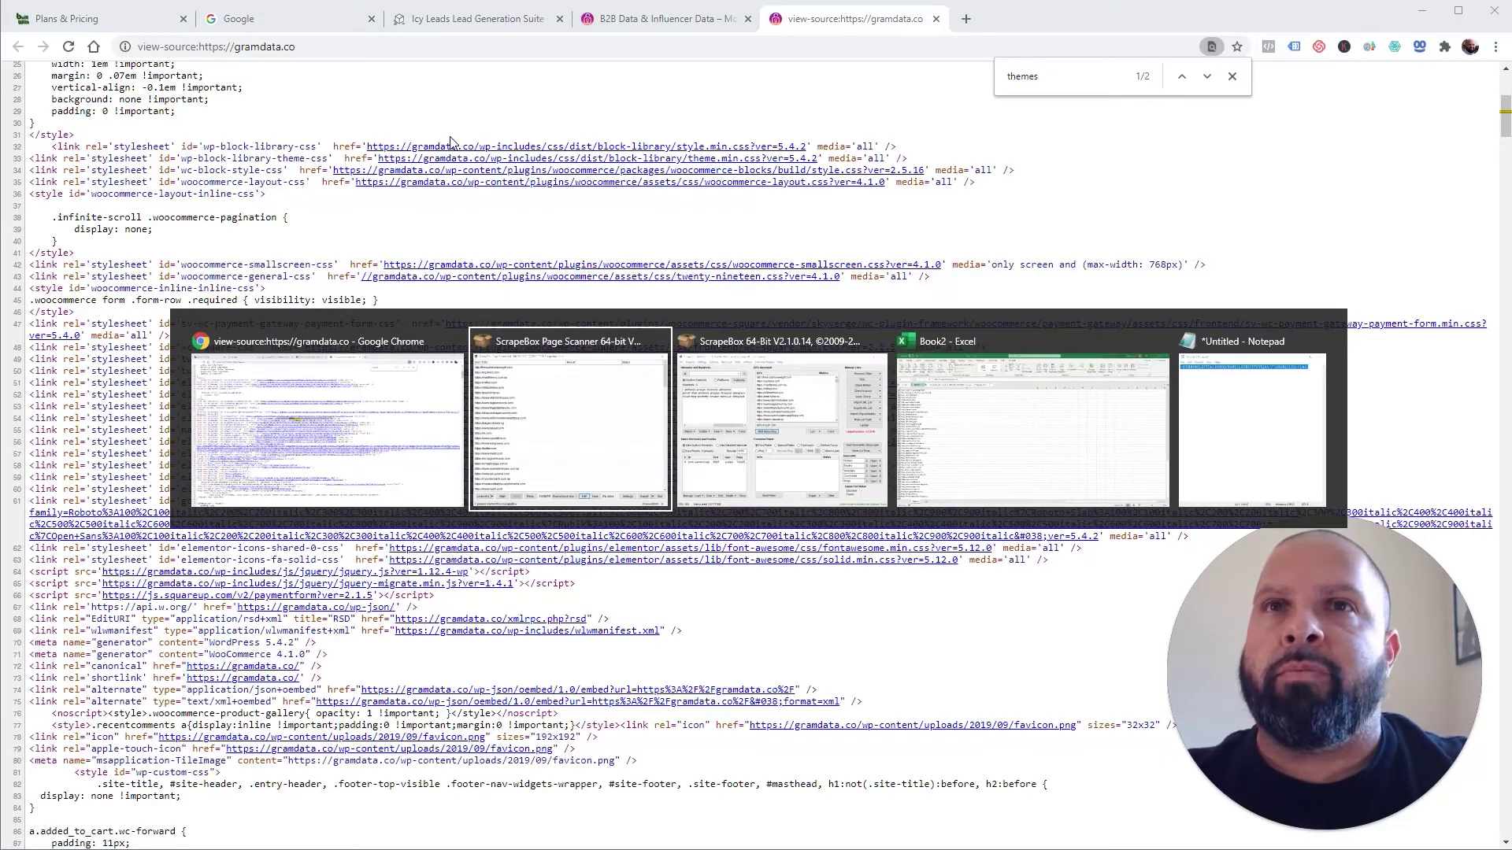
Paste the stylesheet path into the WordPress pattern, trim it to /wp-content/themes/, then revert it
key("alt+Tab")
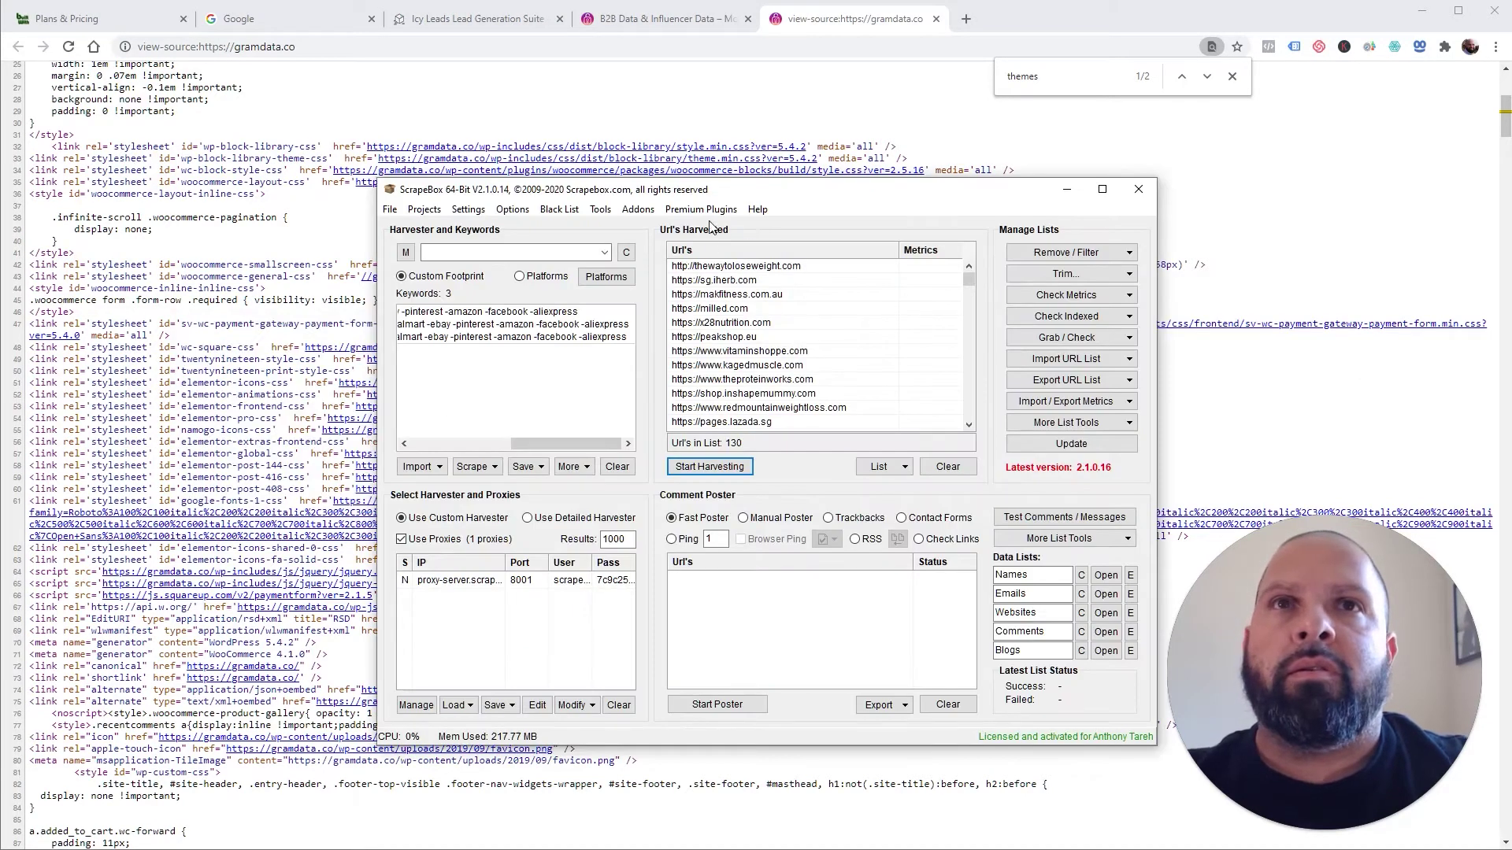
key("alt+Tab")
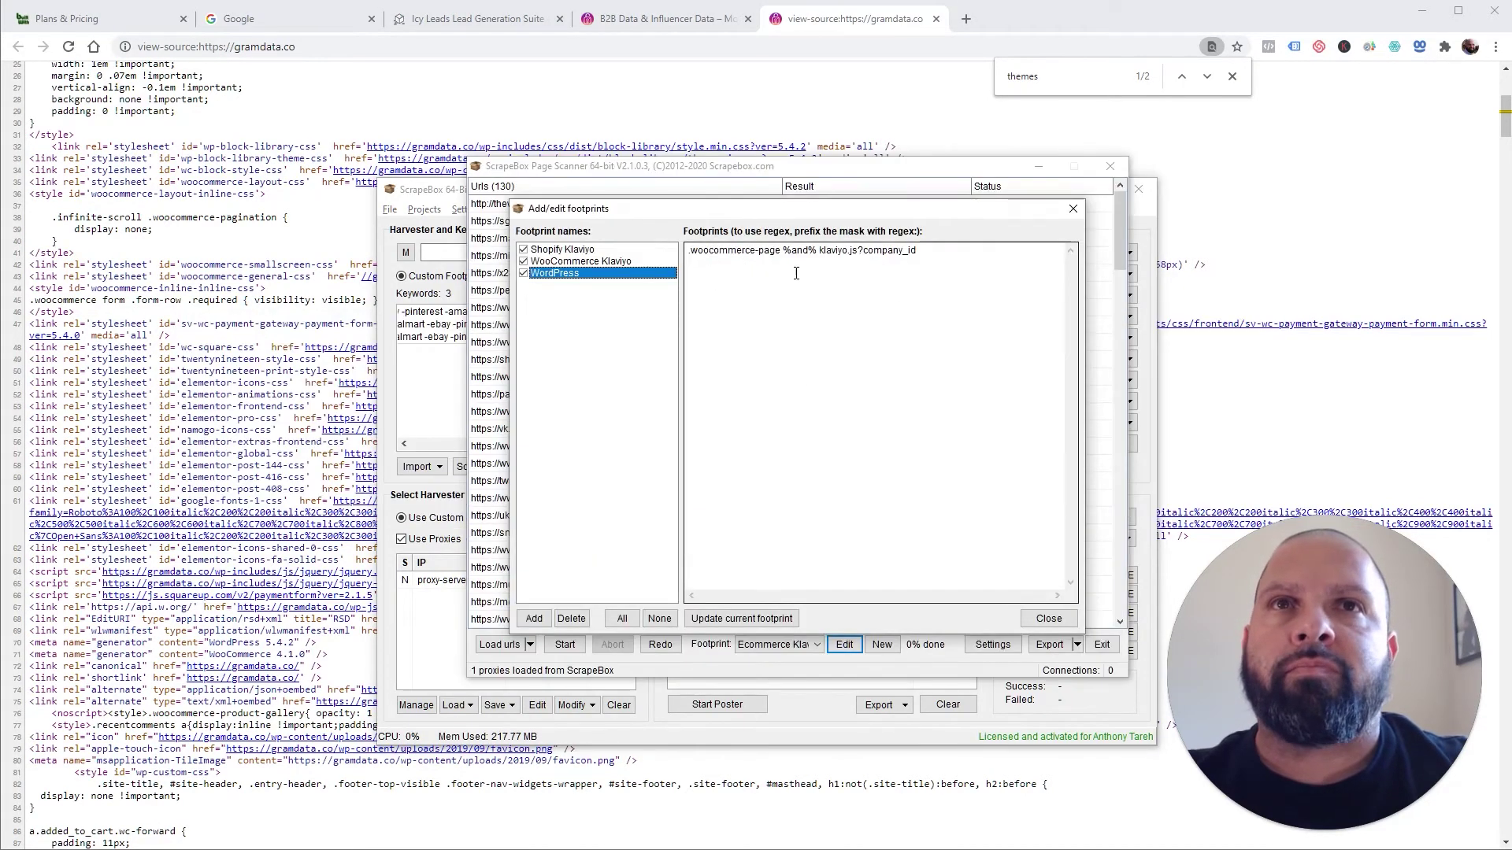
left_click_drag(928, 252, 689, 250)
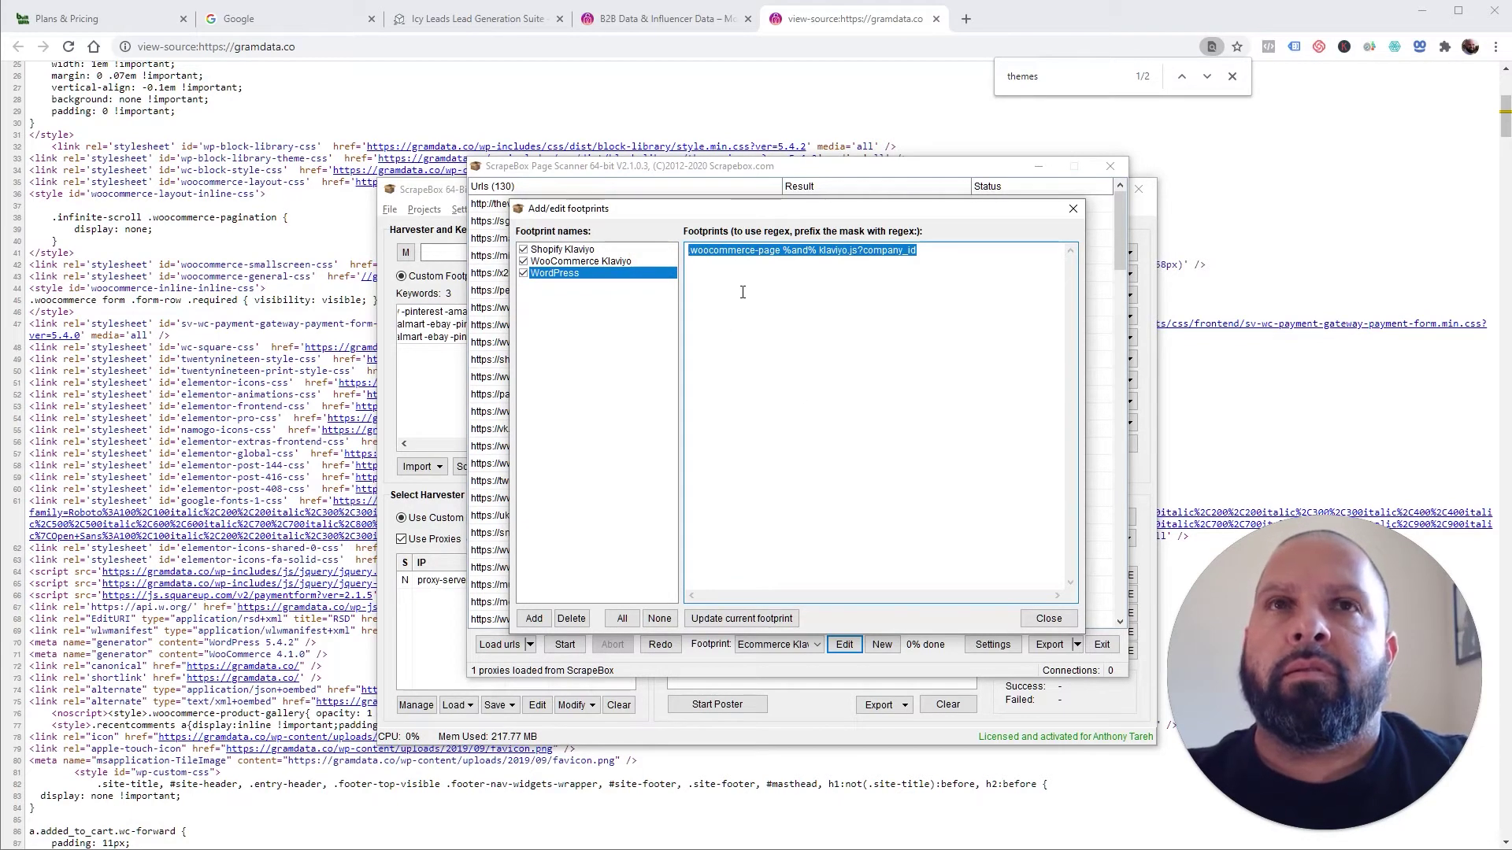
type("/wp-content/themes/twentynineteen/style.css?ver=1.5' me")
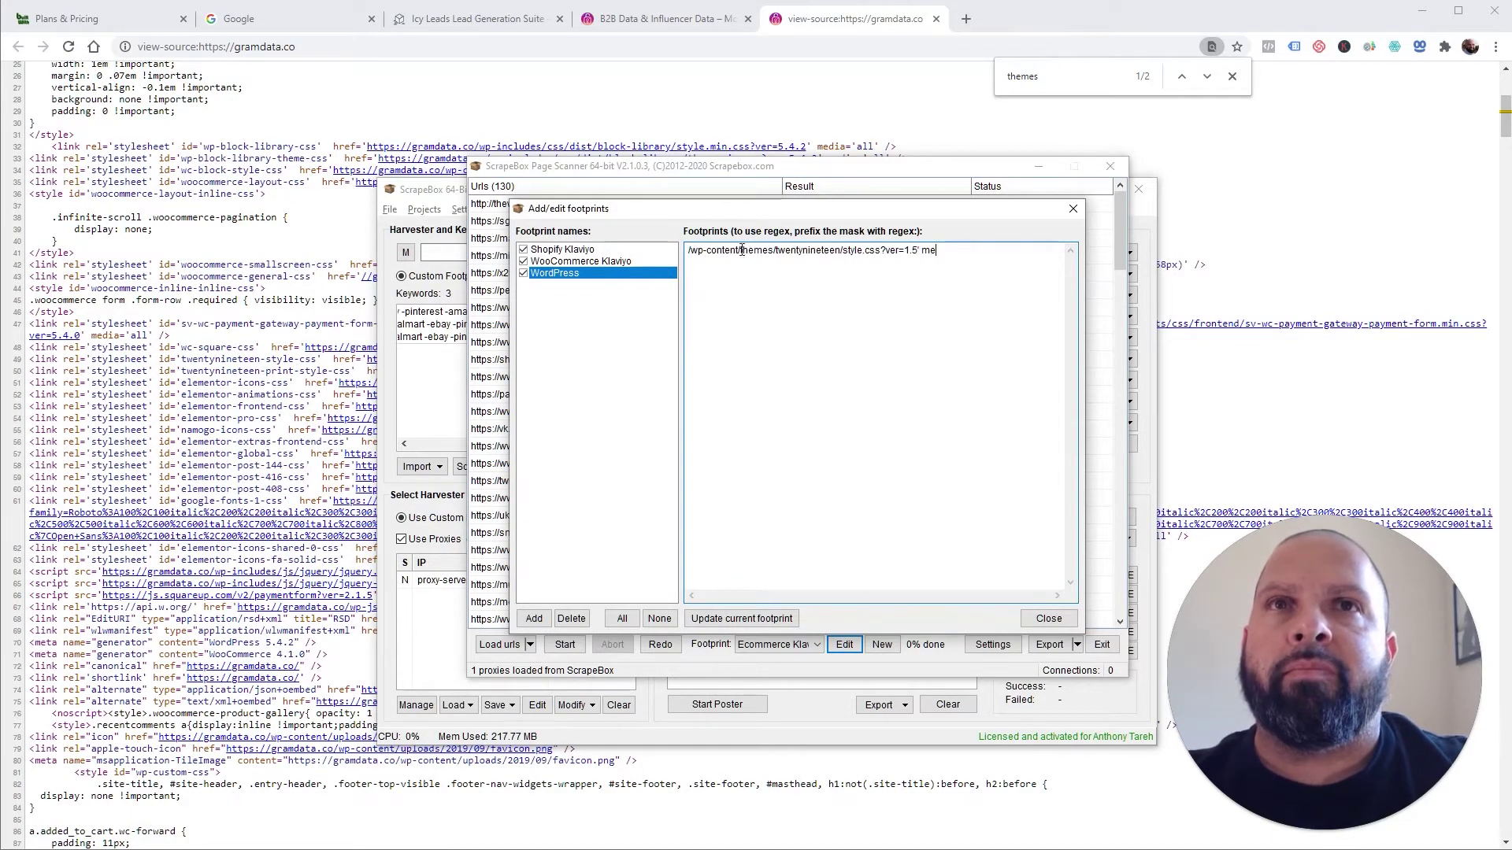
left_click(741, 252)
left_click_drag(776, 251, 998, 267)
key("BackSpace")
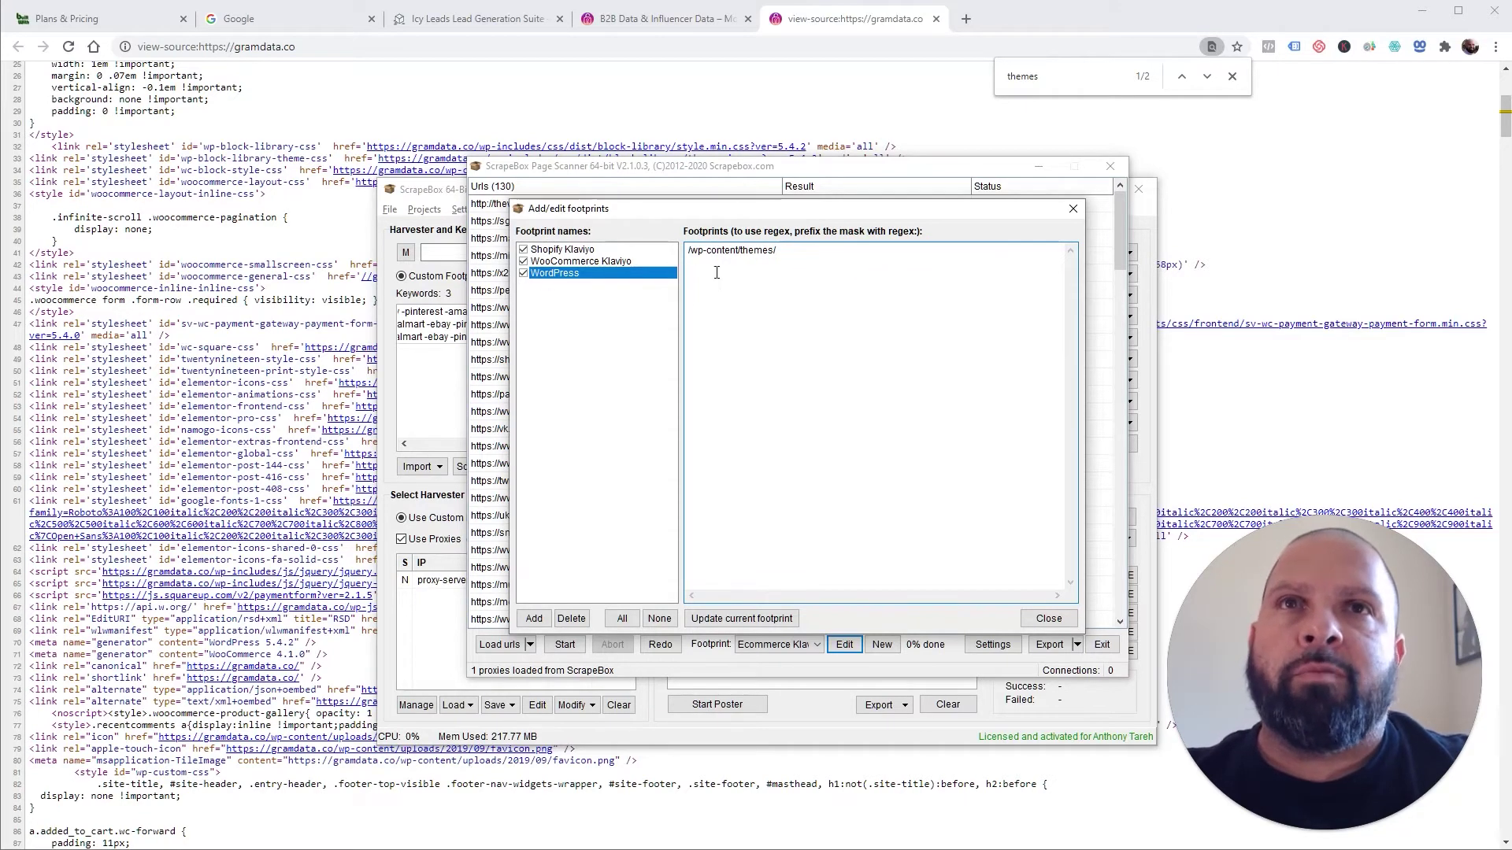
left_click_drag(777, 251, 688, 253)
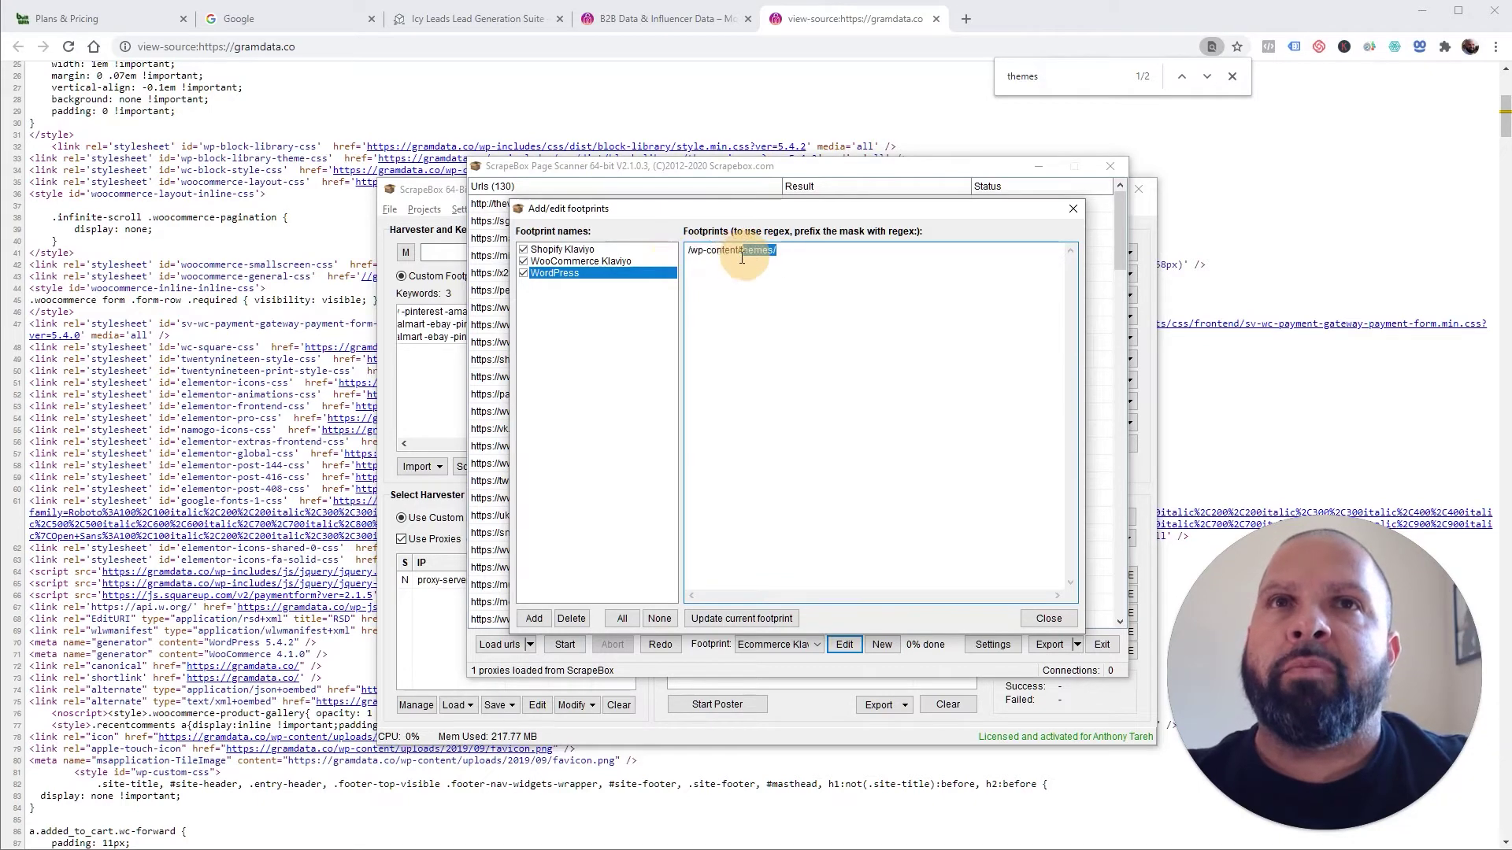
left_click(810, 355)
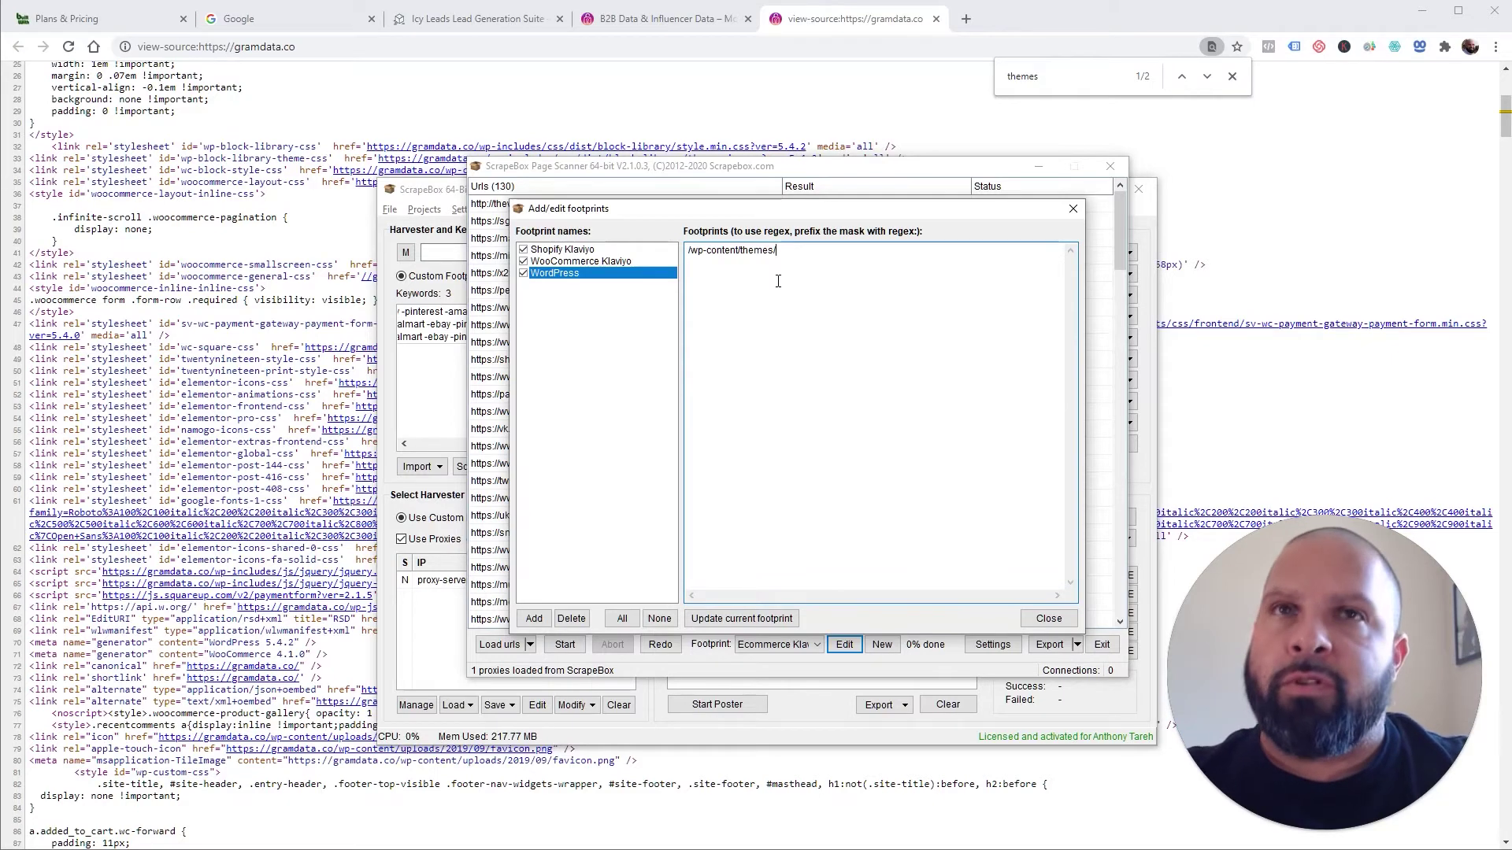
left_click(752, 332)
left_click(582, 262)
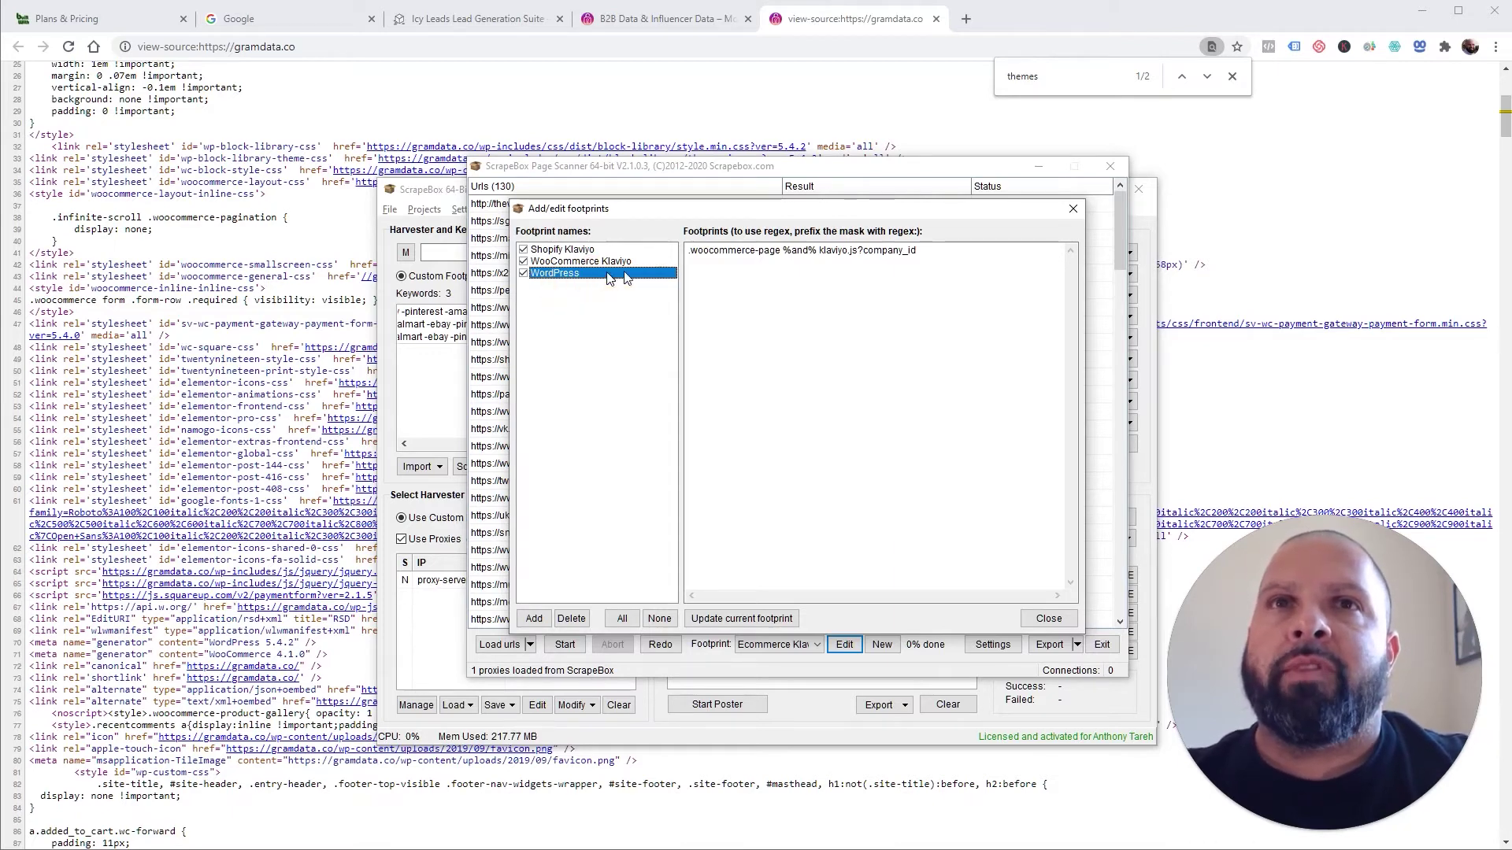
Delete the WordPress footprint and close the footprint editor
left_click(572, 617)
left_click(762, 477)
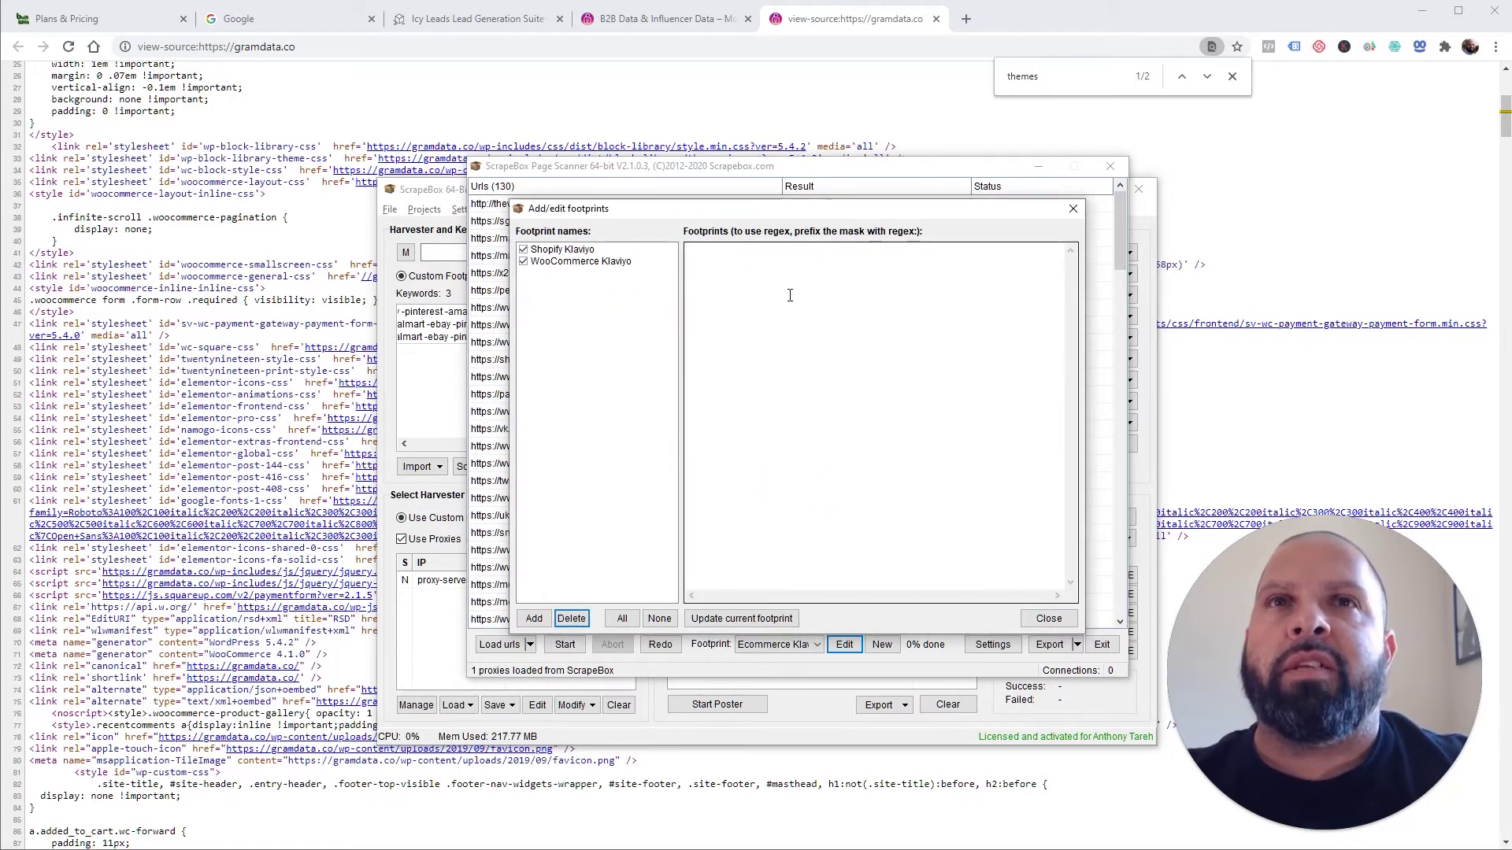
left_click(1046, 621)
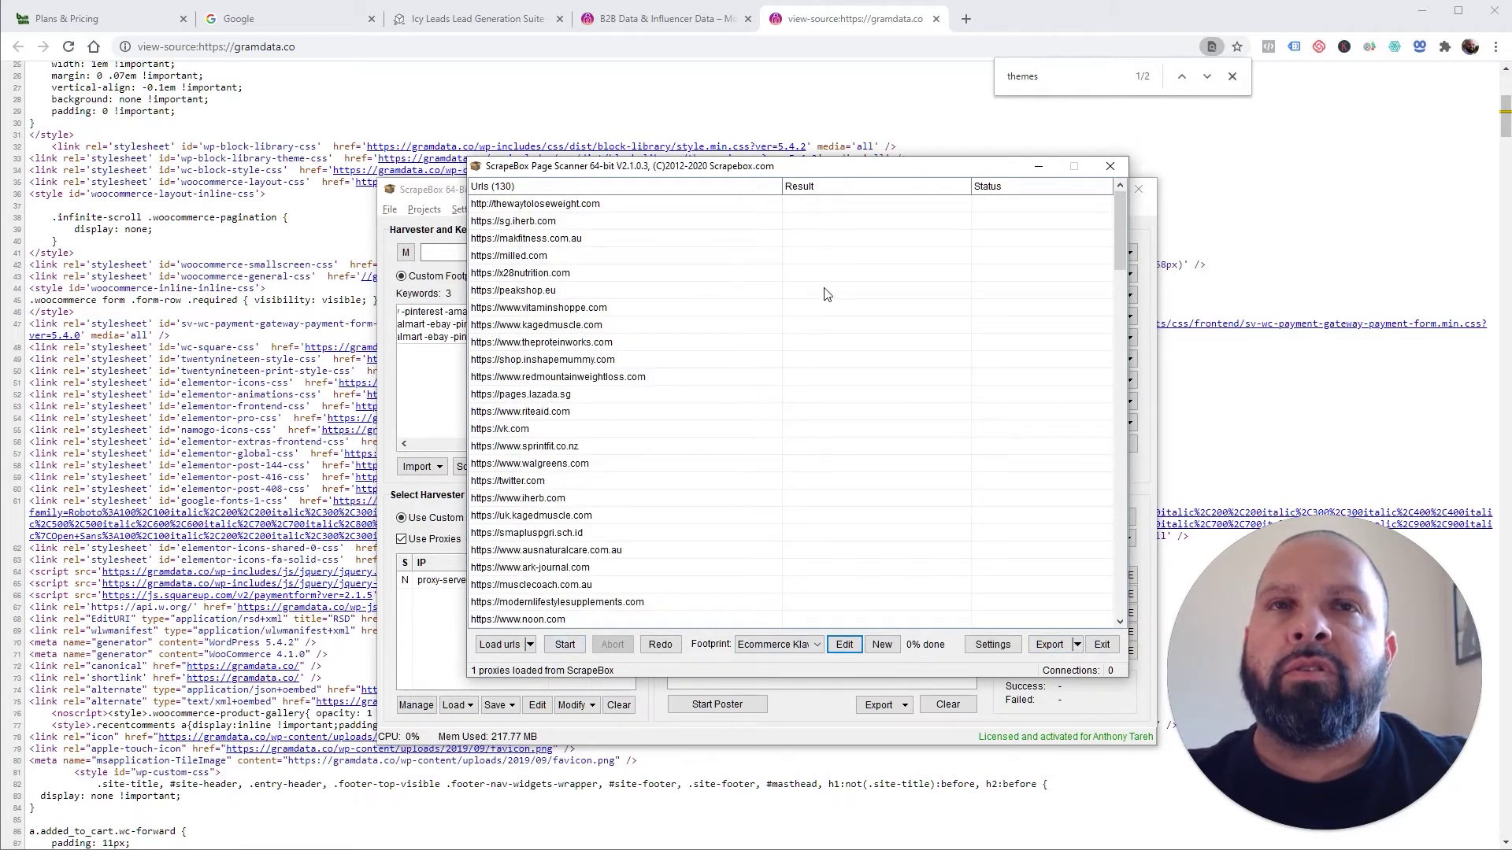
Scan the 130 URLs for the Klaviyo footprints until Page Scanner reaches 100%
left_click(564, 643)
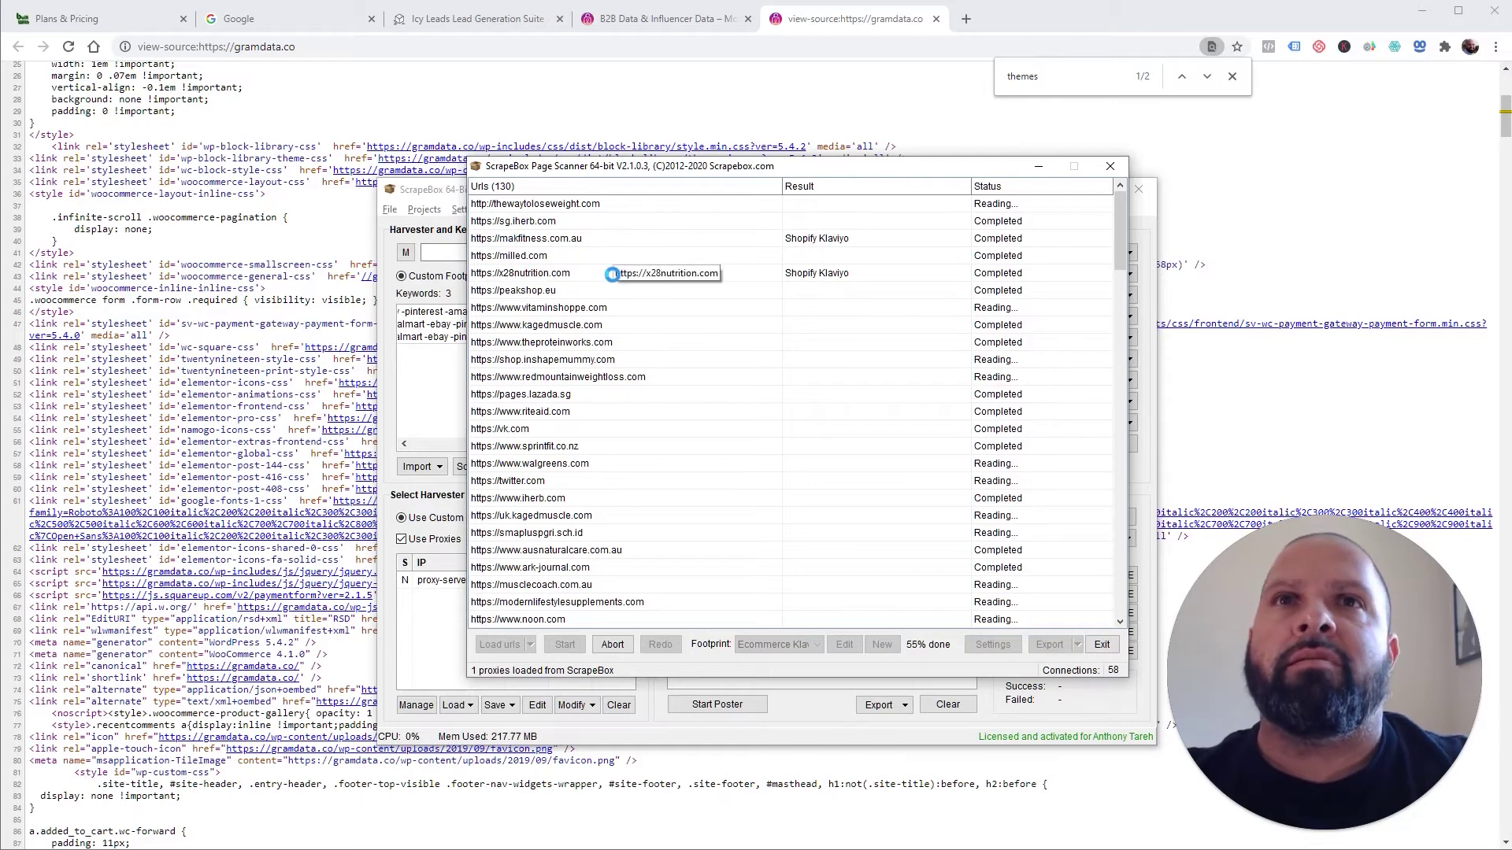
scroll(887, 421, "down", 2)
scroll(886, 422, "down", 3)
scroll(886, 421, "down", 2)
scroll(911, 470, "down", 1)
scroll(977, 459, "down", 2)
scroll(976, 460, "down", 2)
scroll(977, 459, "down", 3)
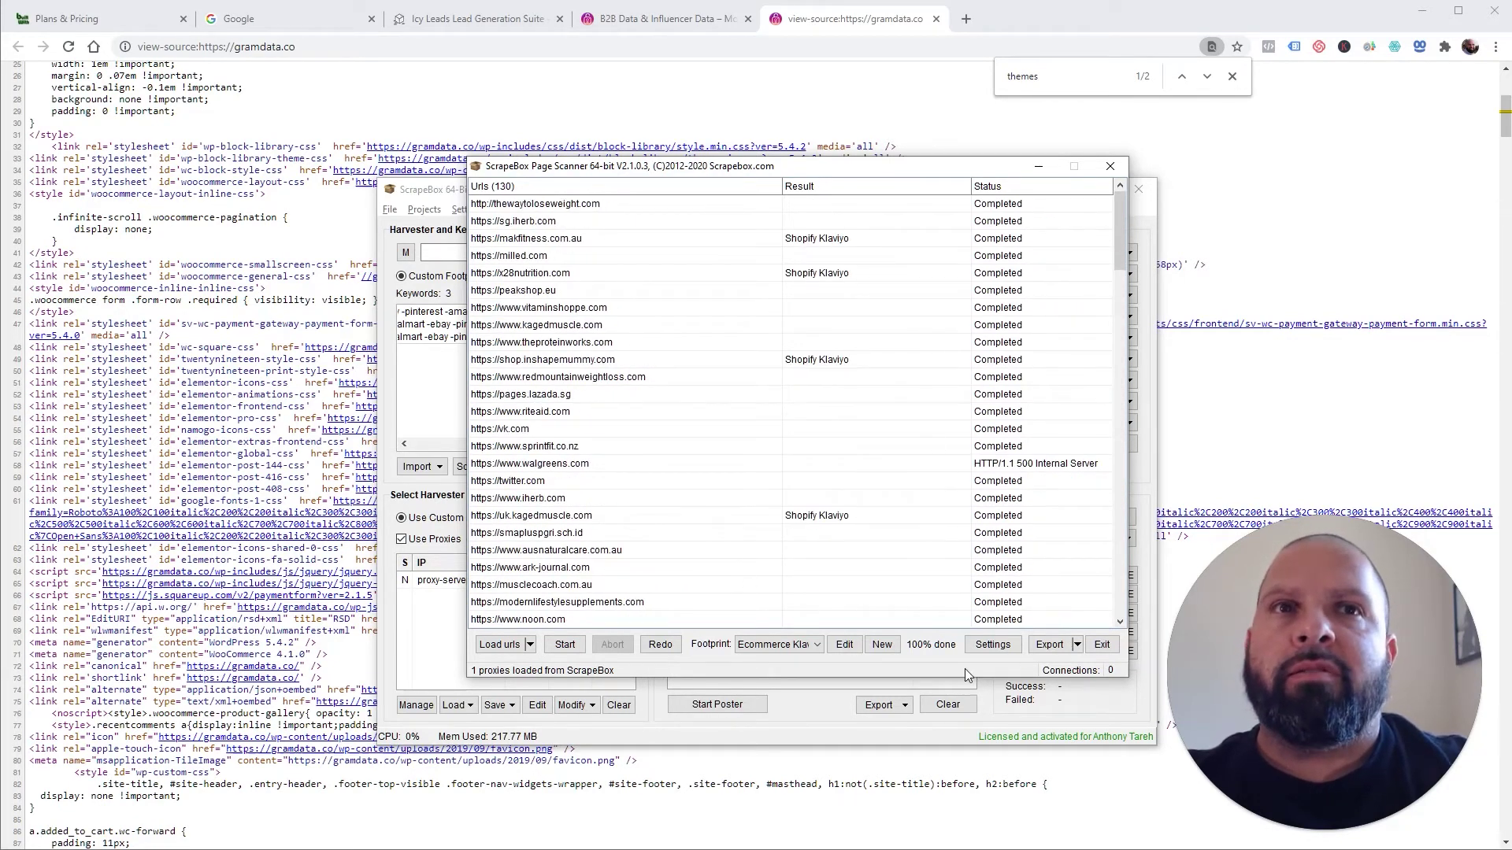
Try Export results and Export as Excel table, cancel the save dialog, and exit Page Scanner
left_click(1077, 645)
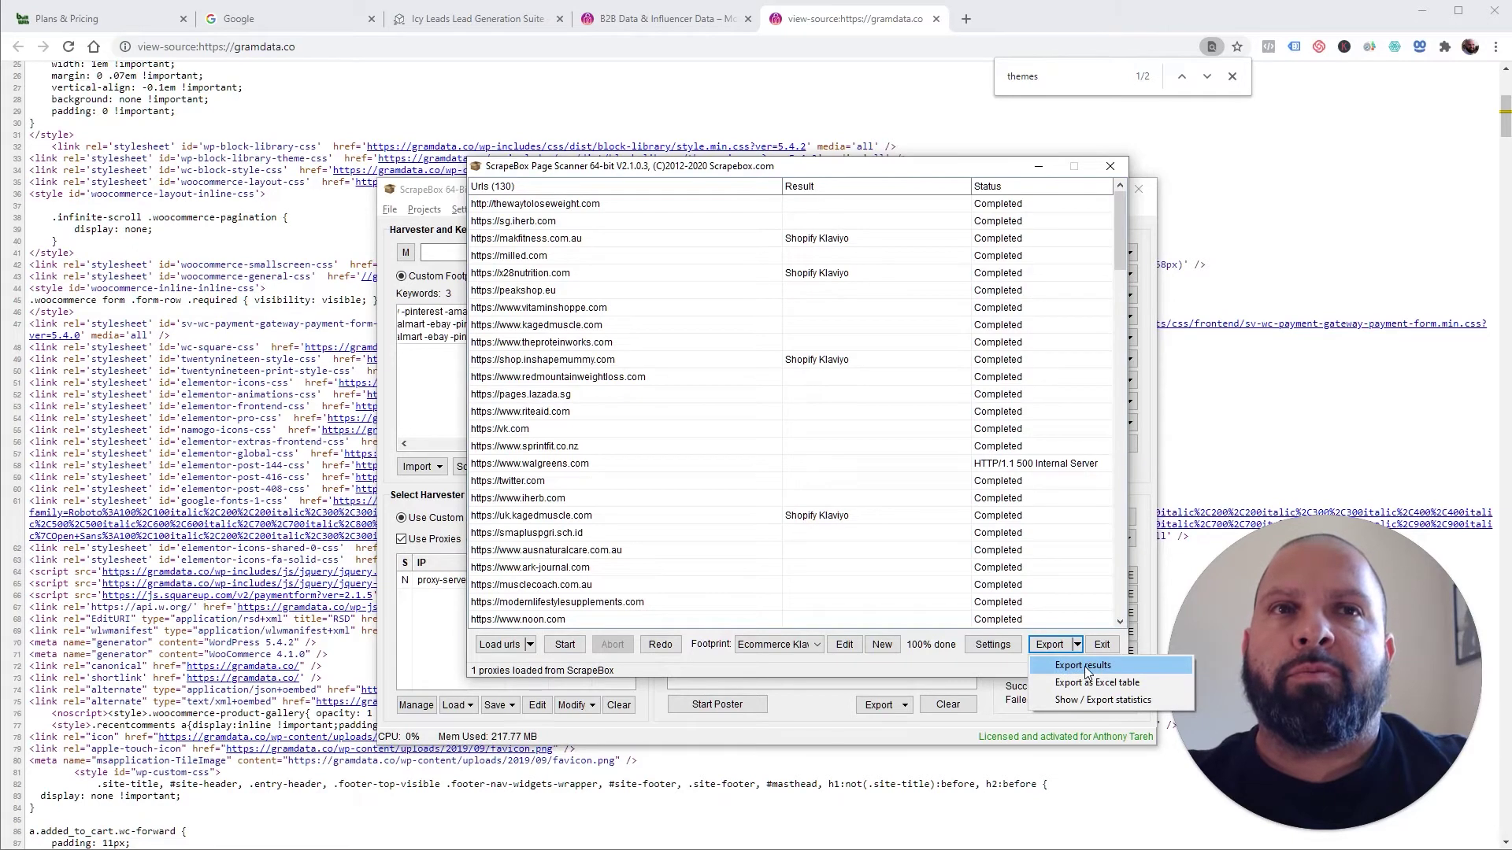
left_click(1082, 664)
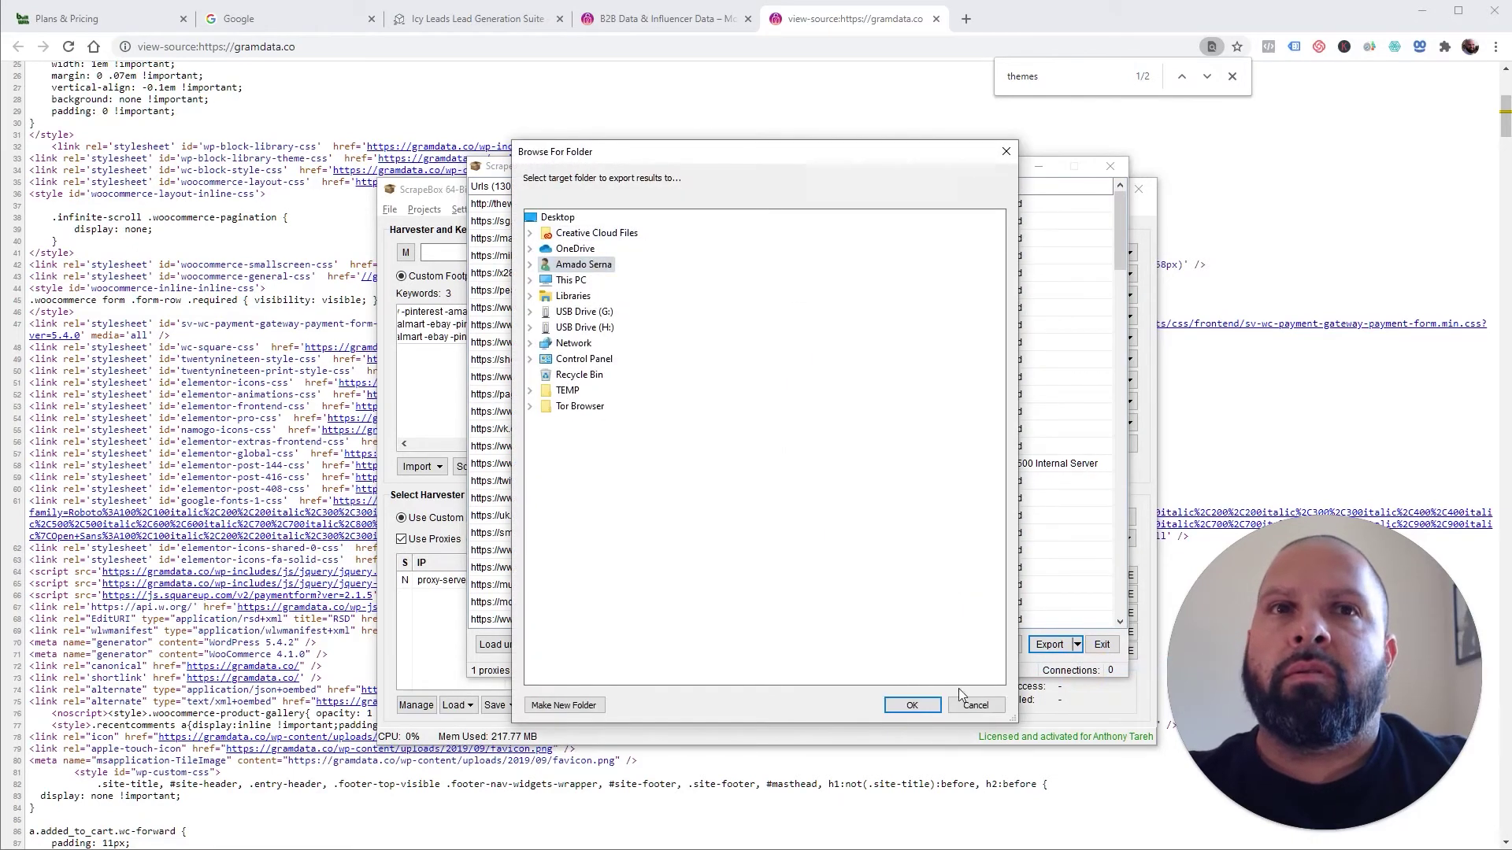
left_click(970, 704)
left_click(1078, 645)
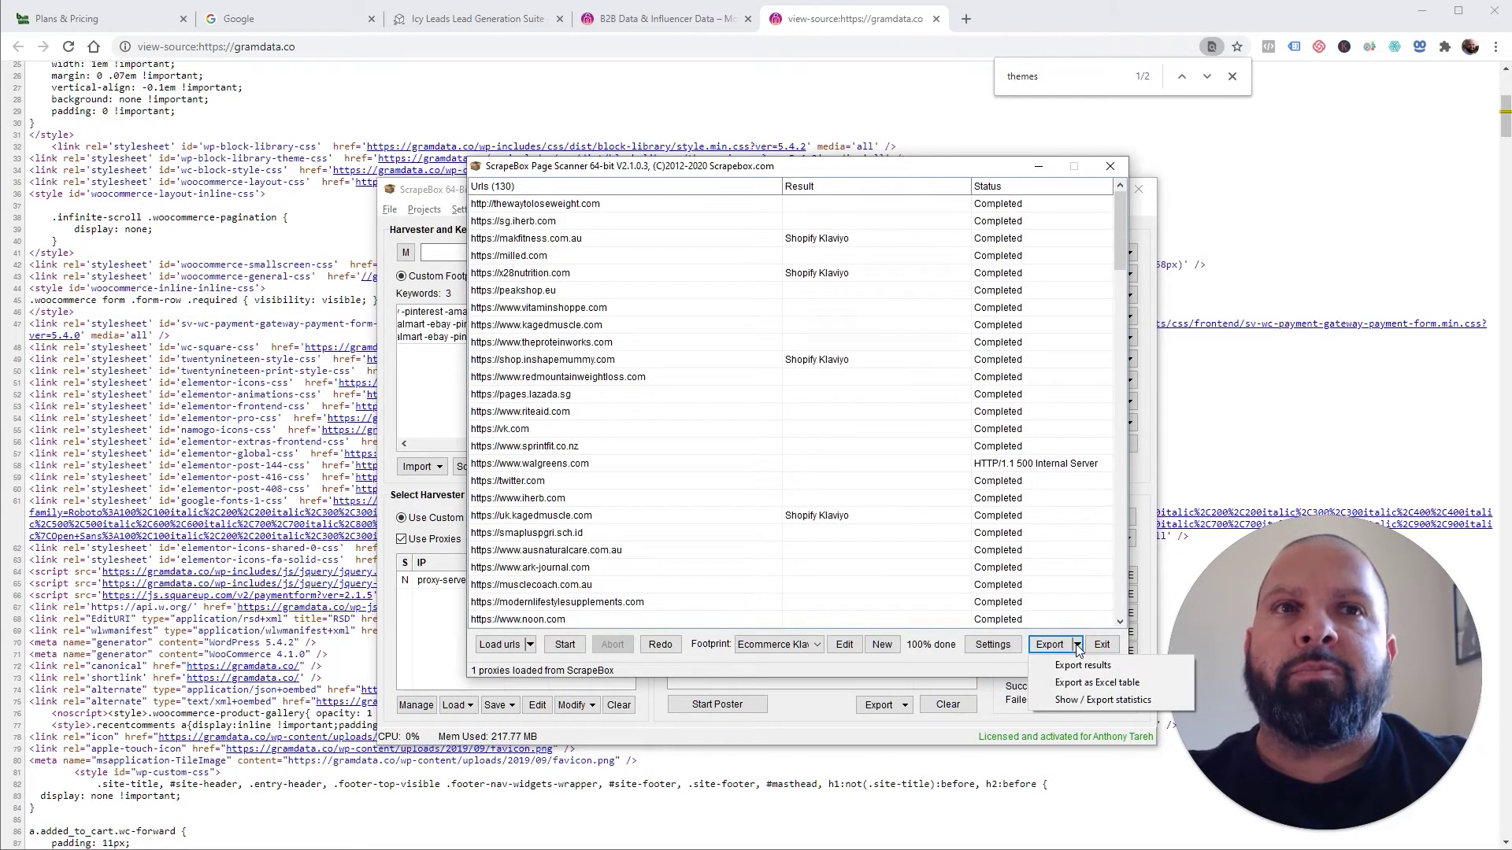
left_click(1113, 684)
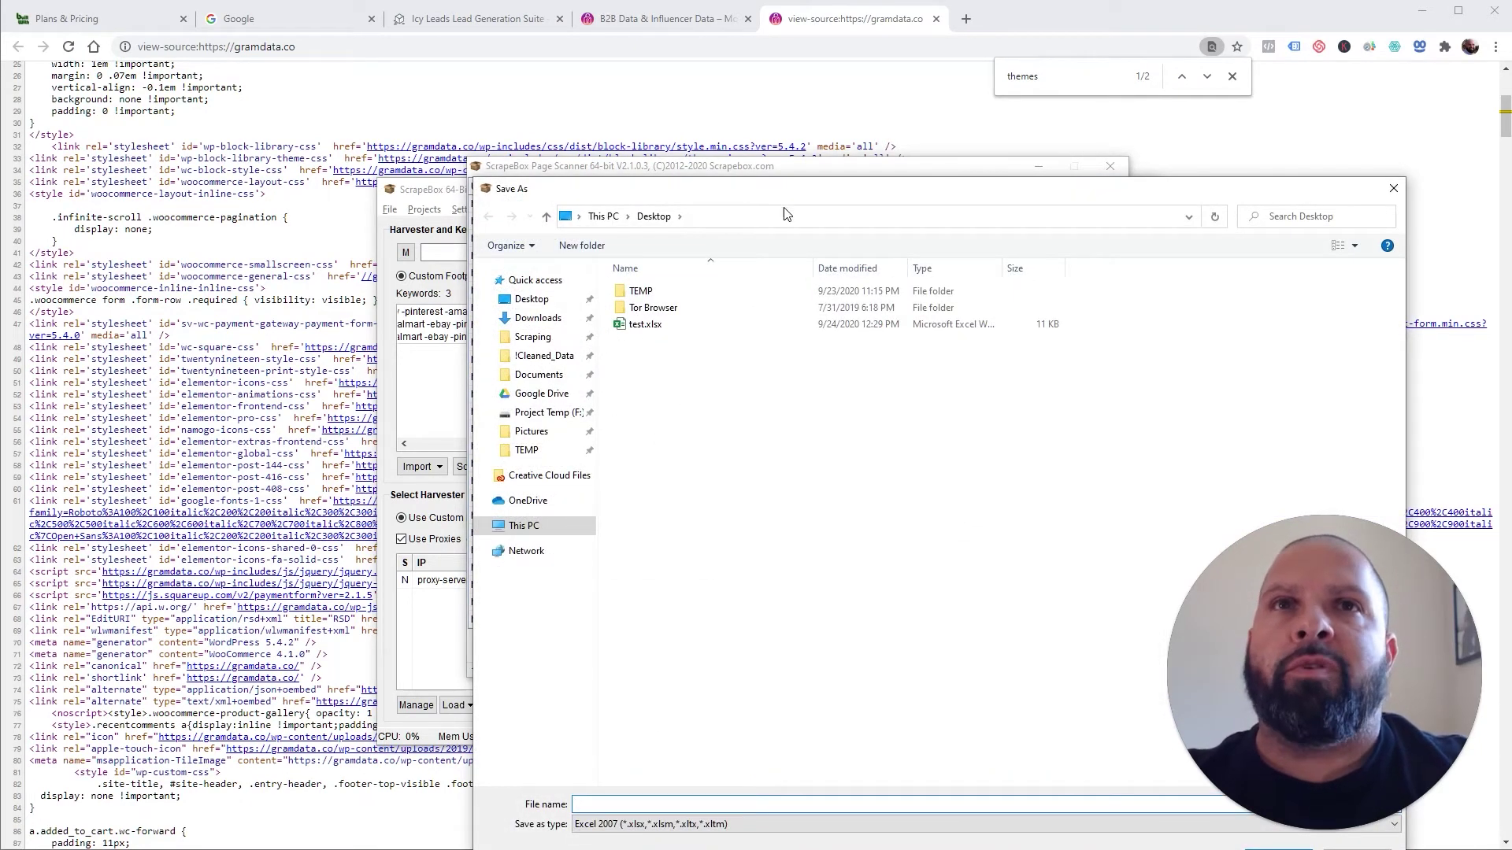
left_click_drag(829, 189, 633, 132)
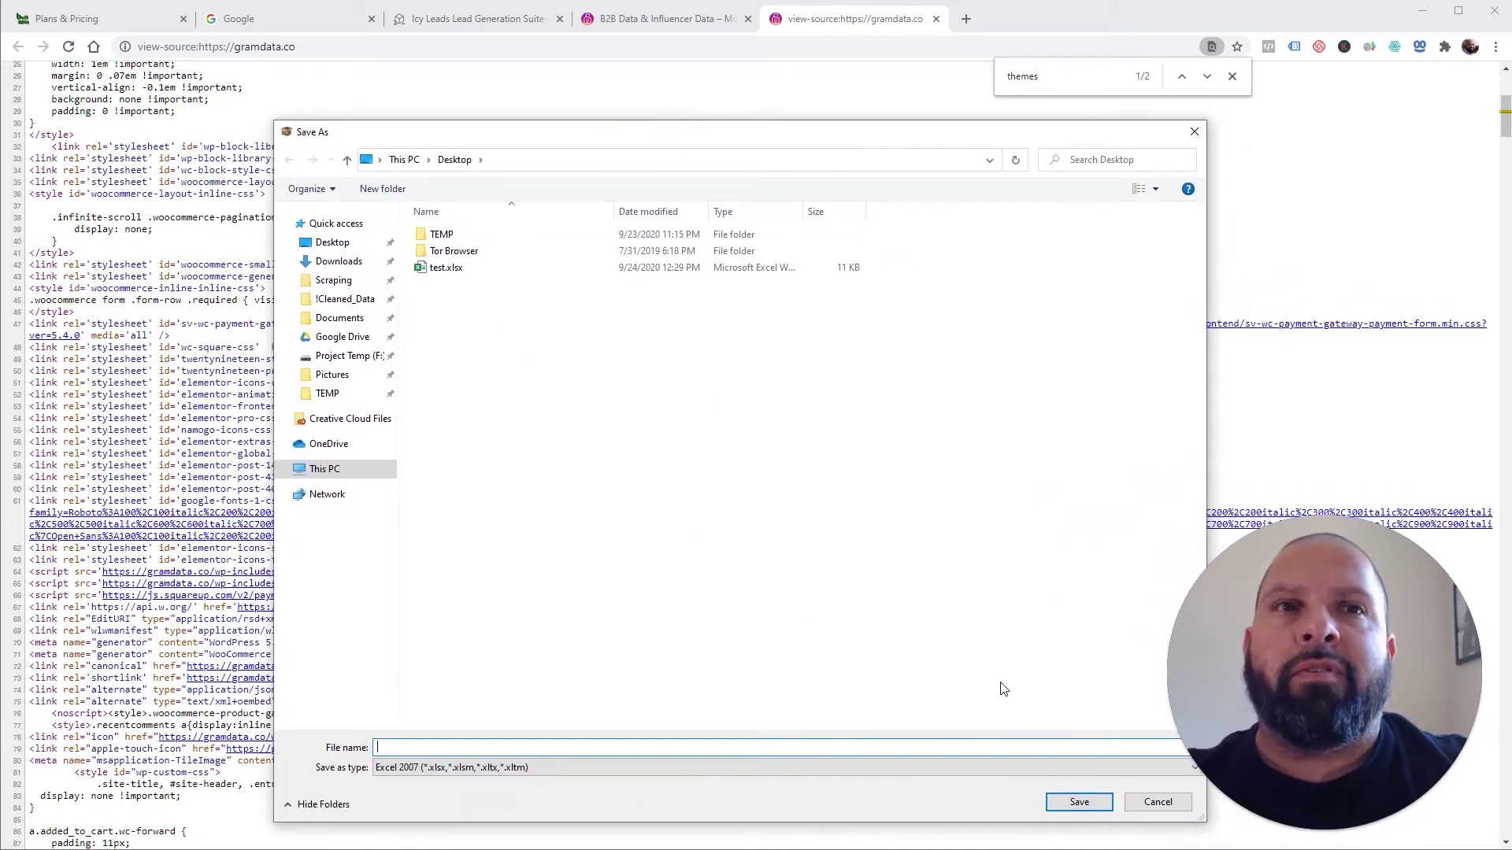
type("test")
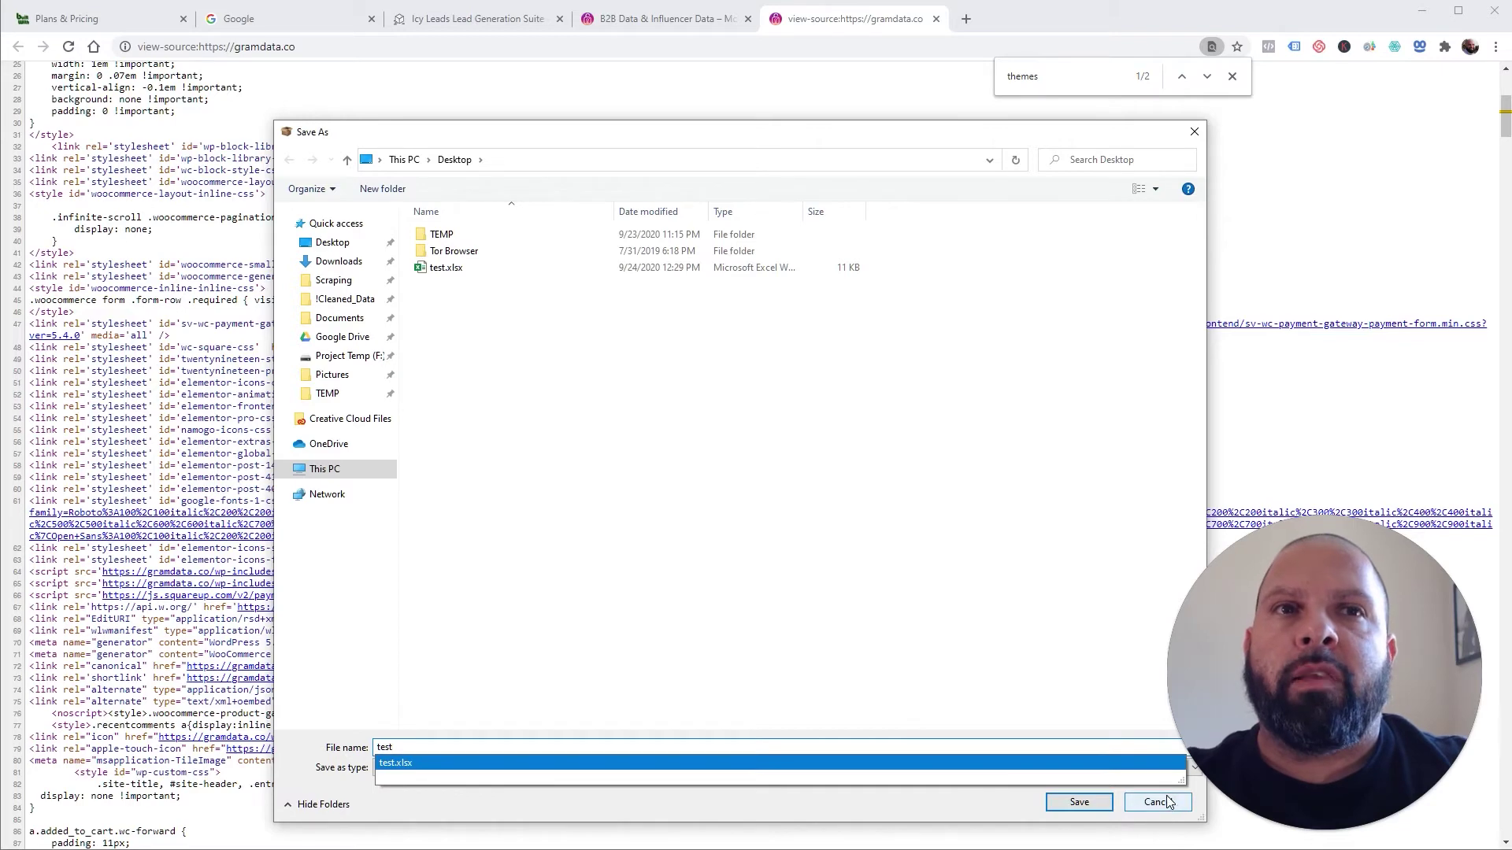
left_click(1154, 806)
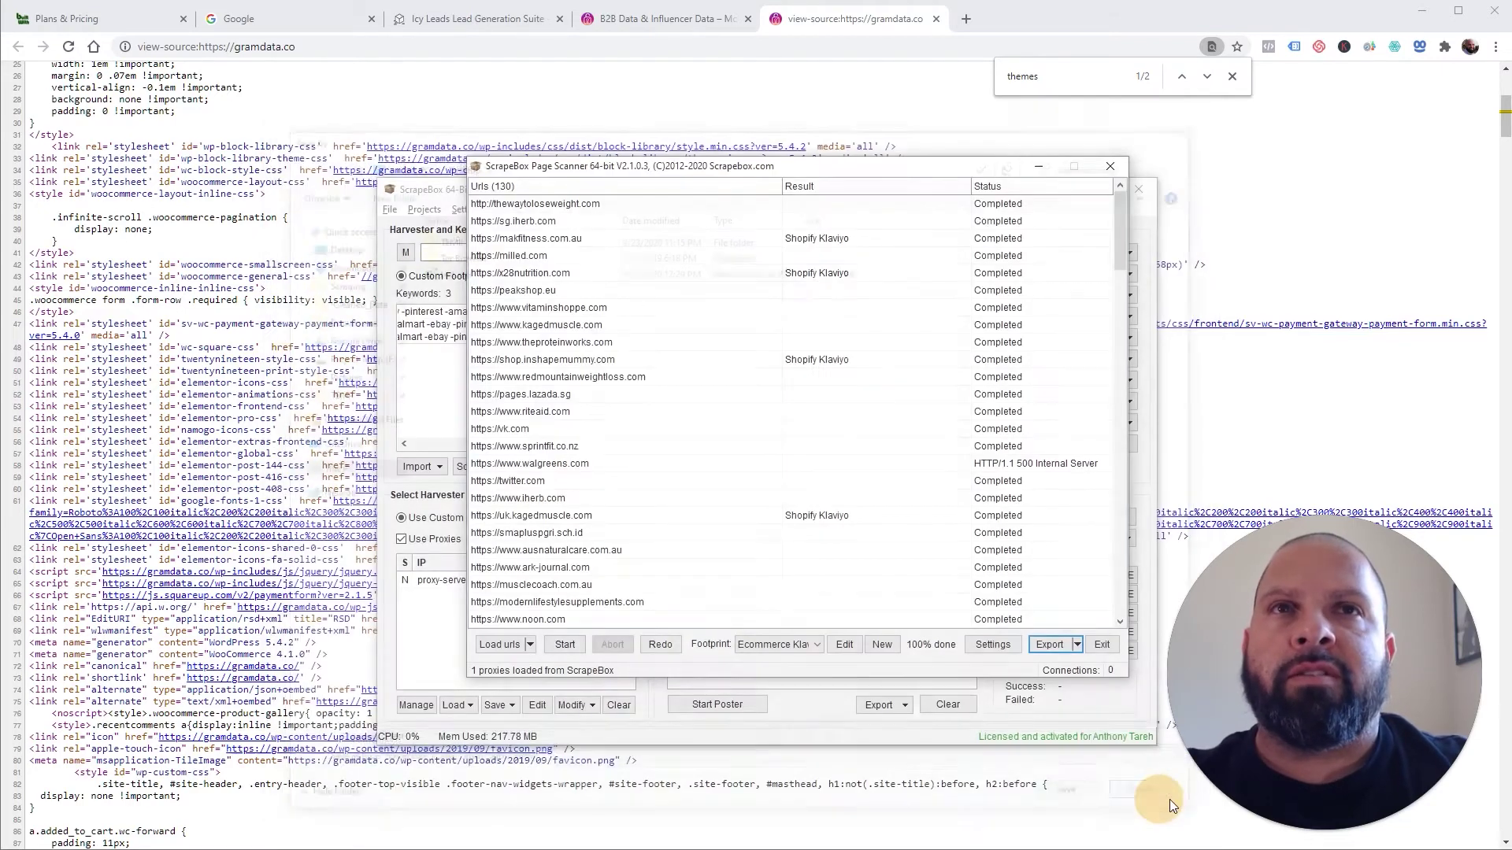
left_click(1100, 645)
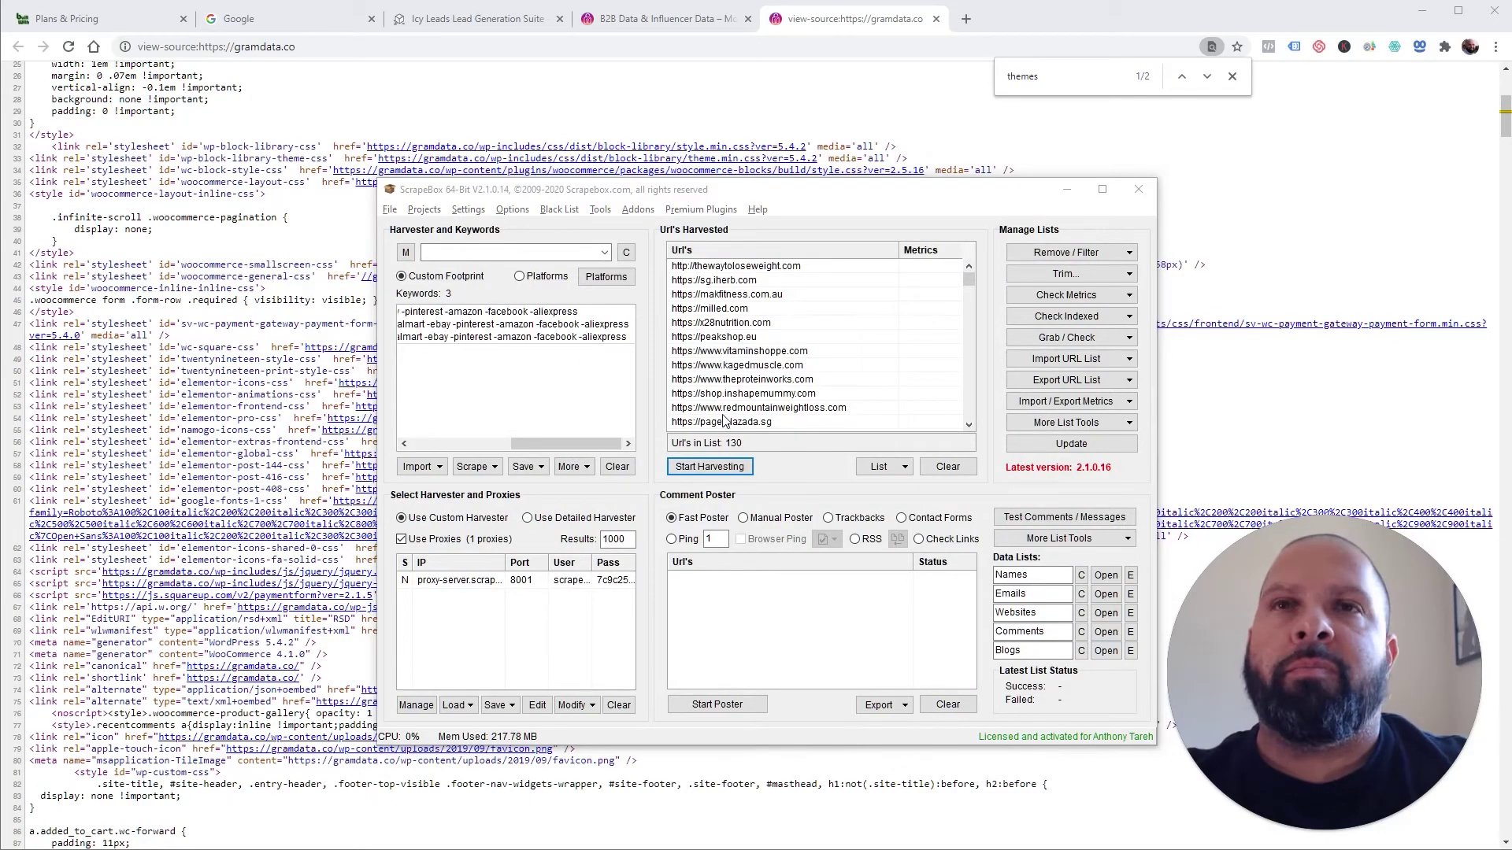
Bring up the test.xlsx workbook in Excel and add filters to its header row
key("alt+Tab")
key("alt+Tab")
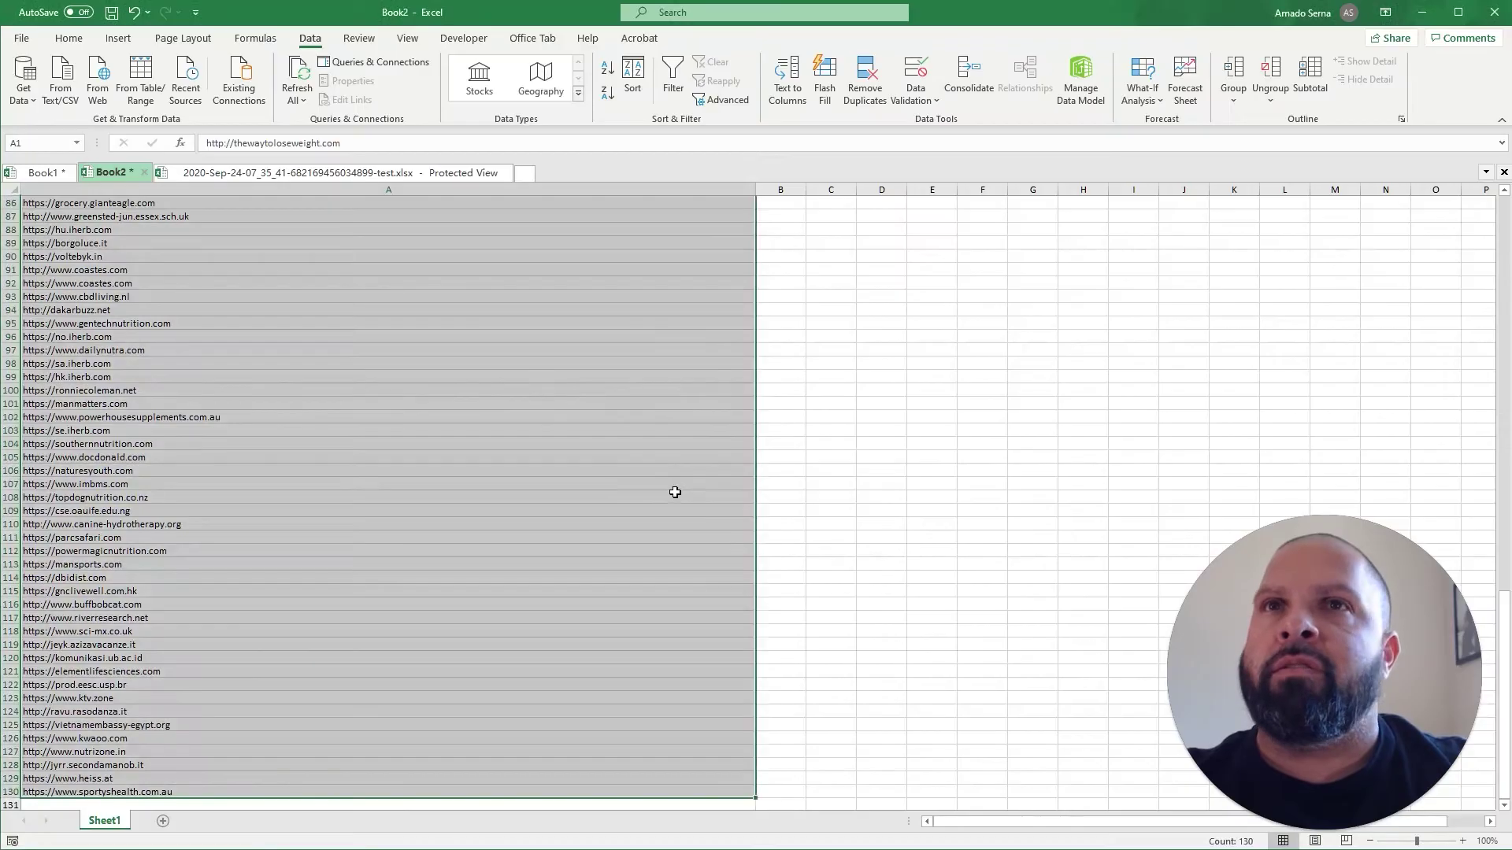
left_click(432, 305)
left_click(309, 176)
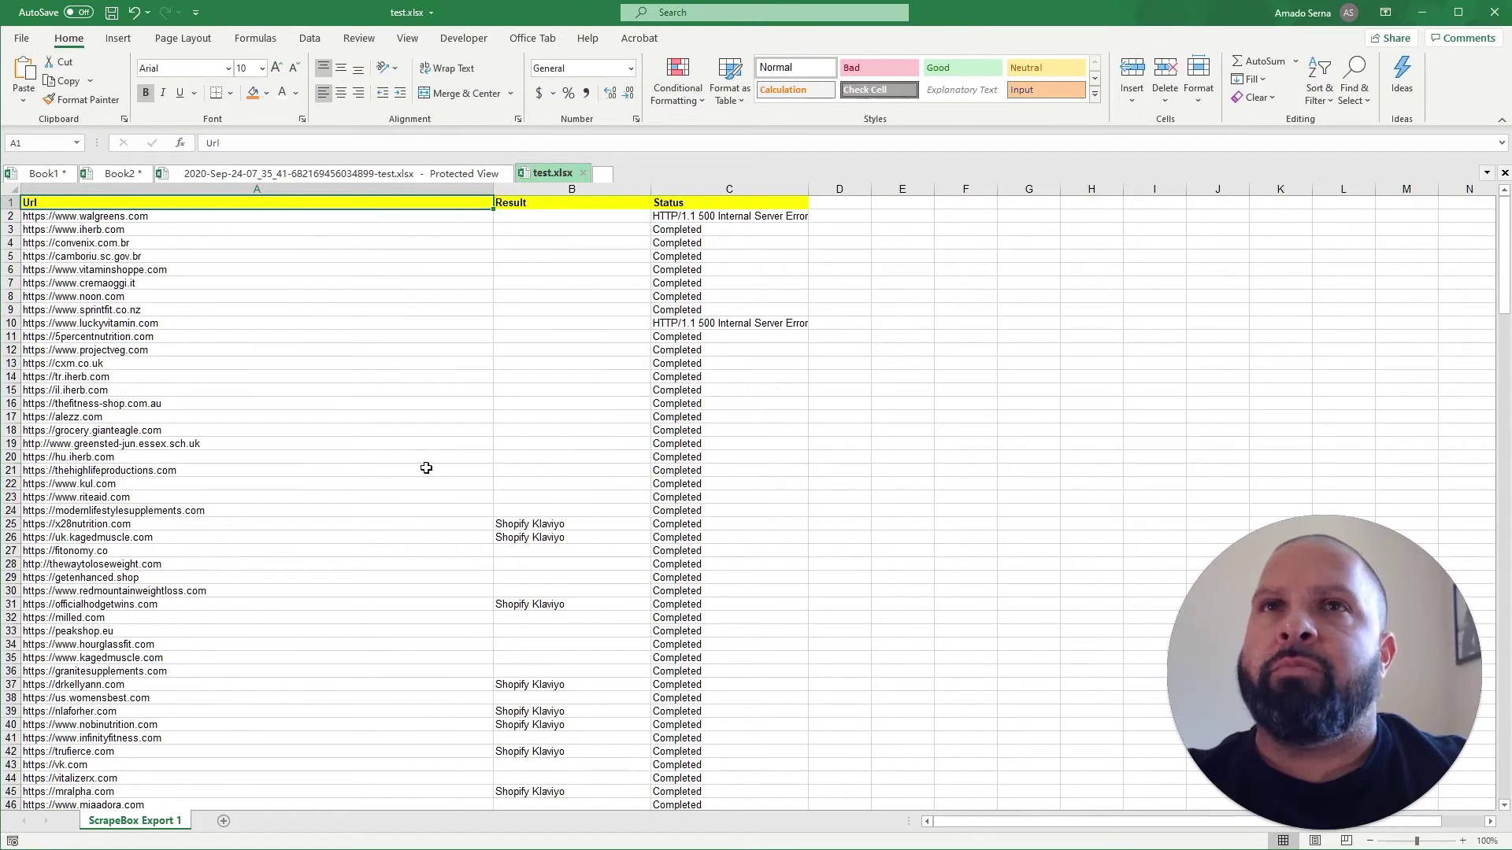
left_click(1027, 483)
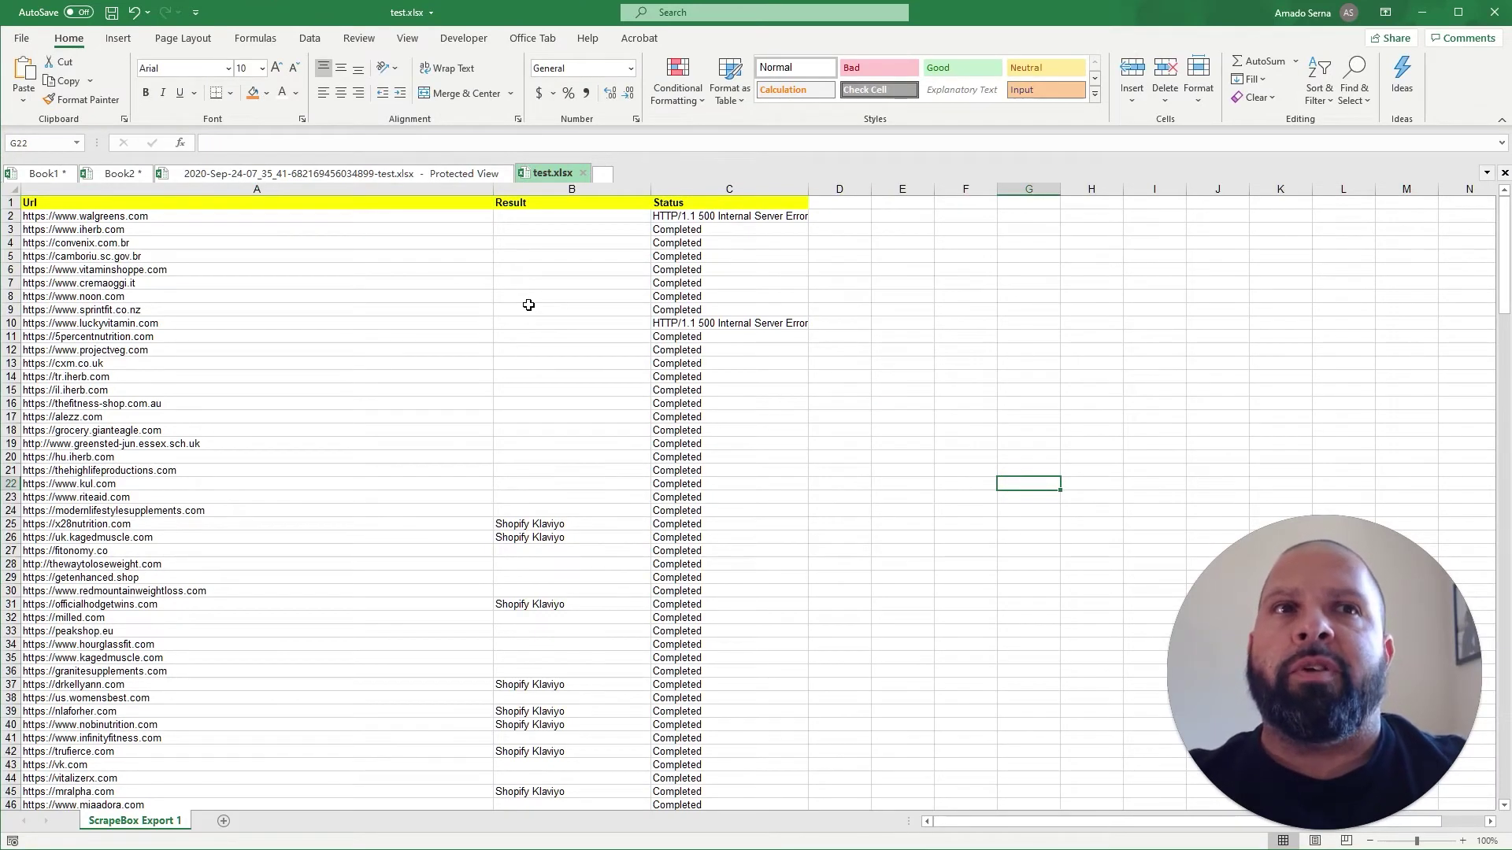
left_click(543, 203)
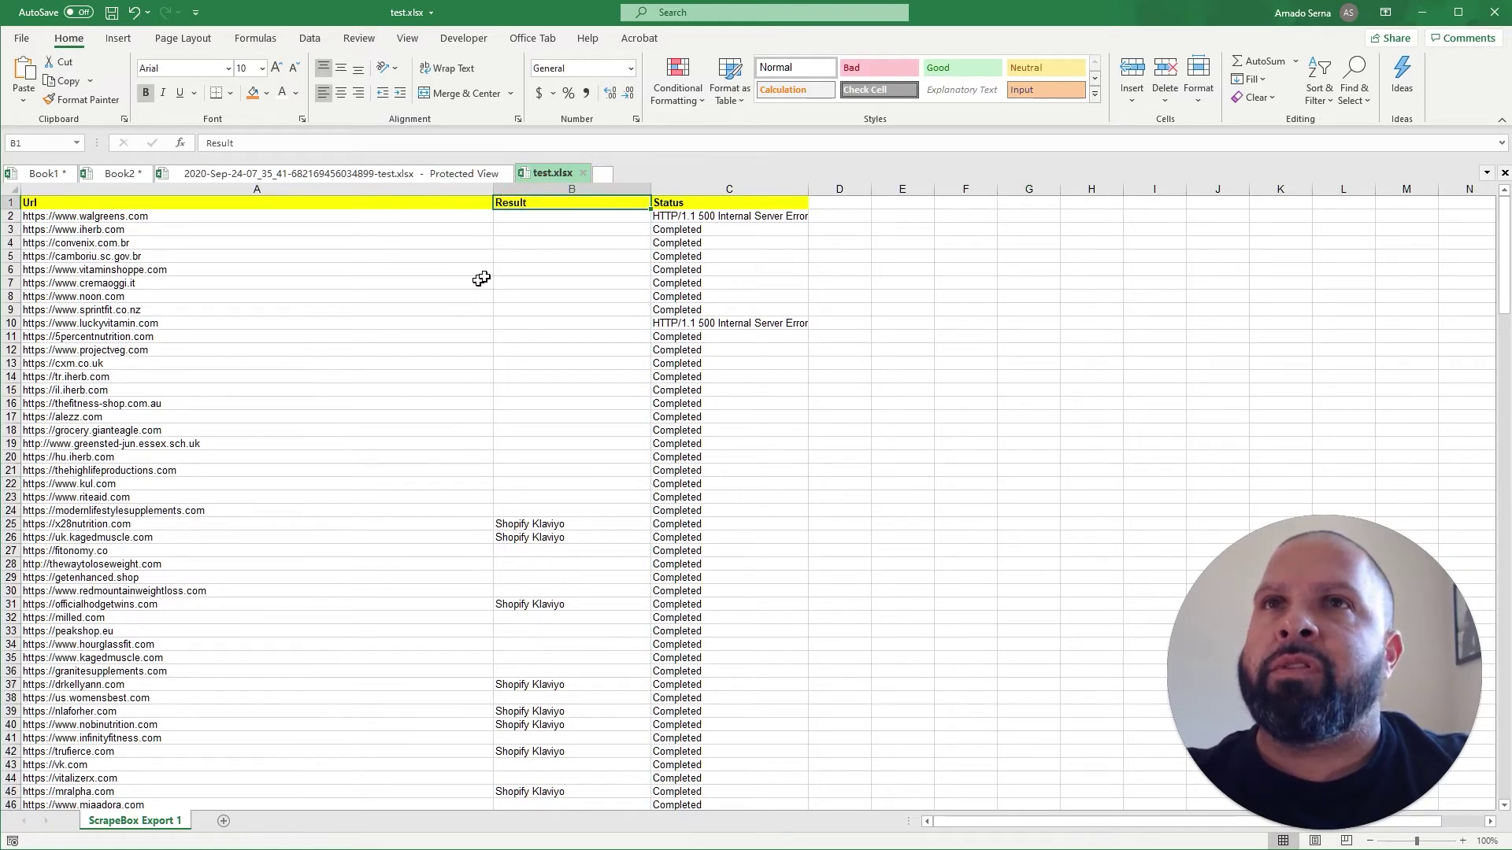
left_click(311, 42)
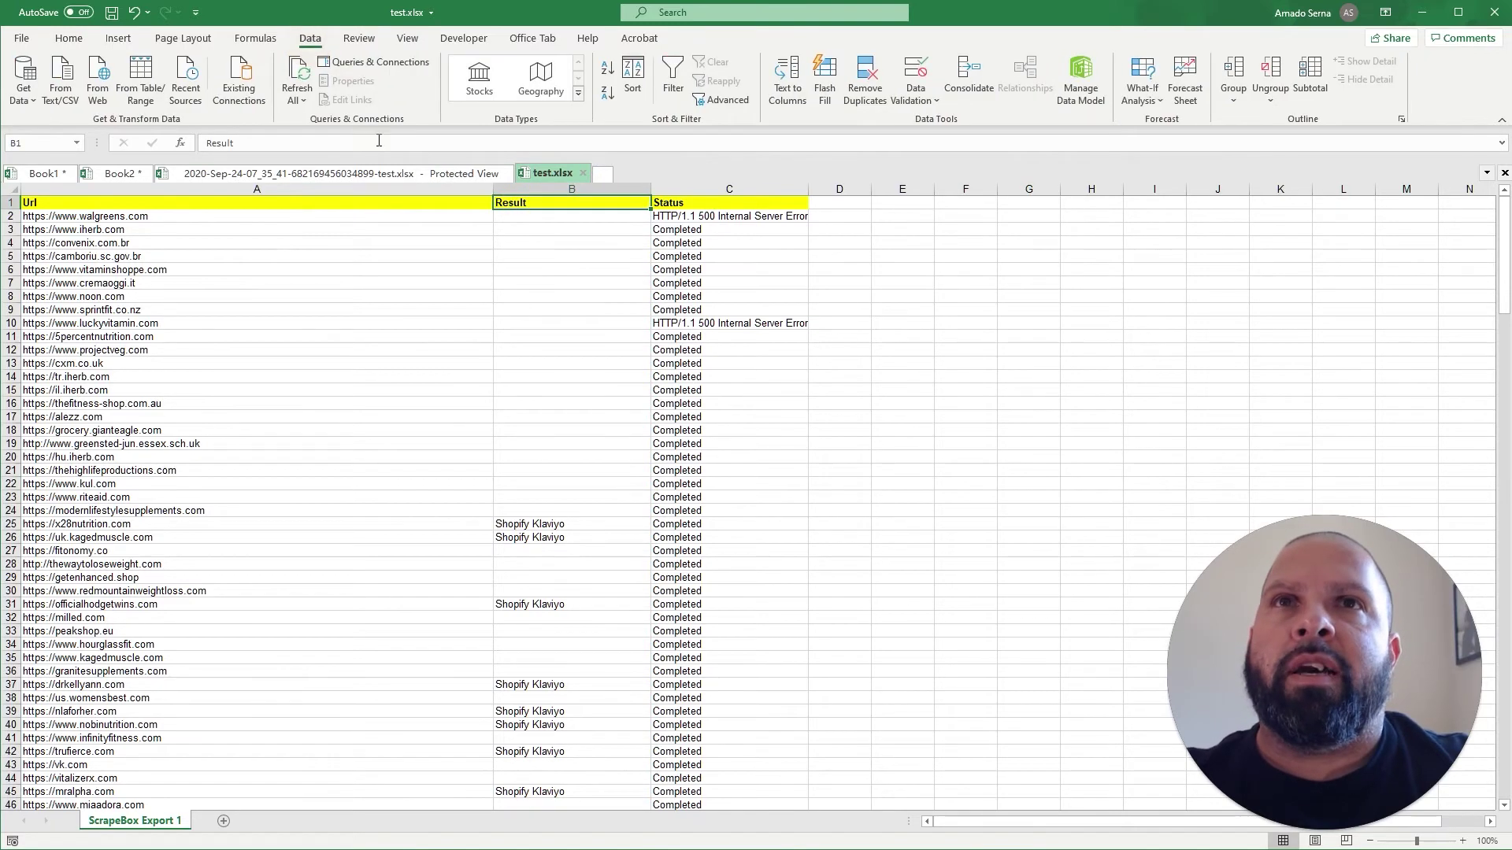
left_click(675, 80)
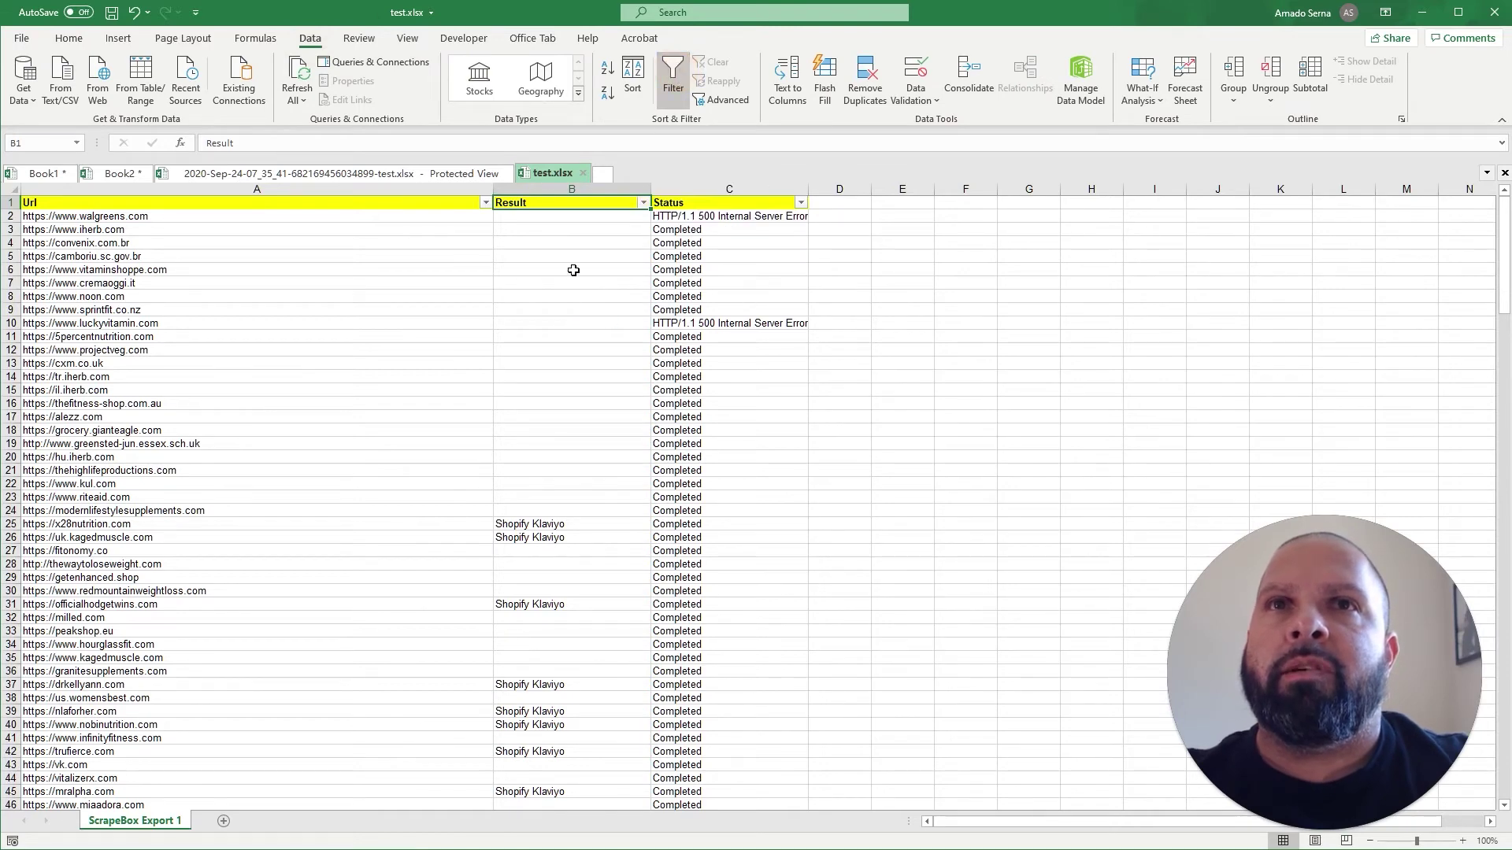
Sort Shopify Klaviyo results to the top and copy their 29 store URLs (A2:A30)
left_click(644, 203)
left_click(527, 218)
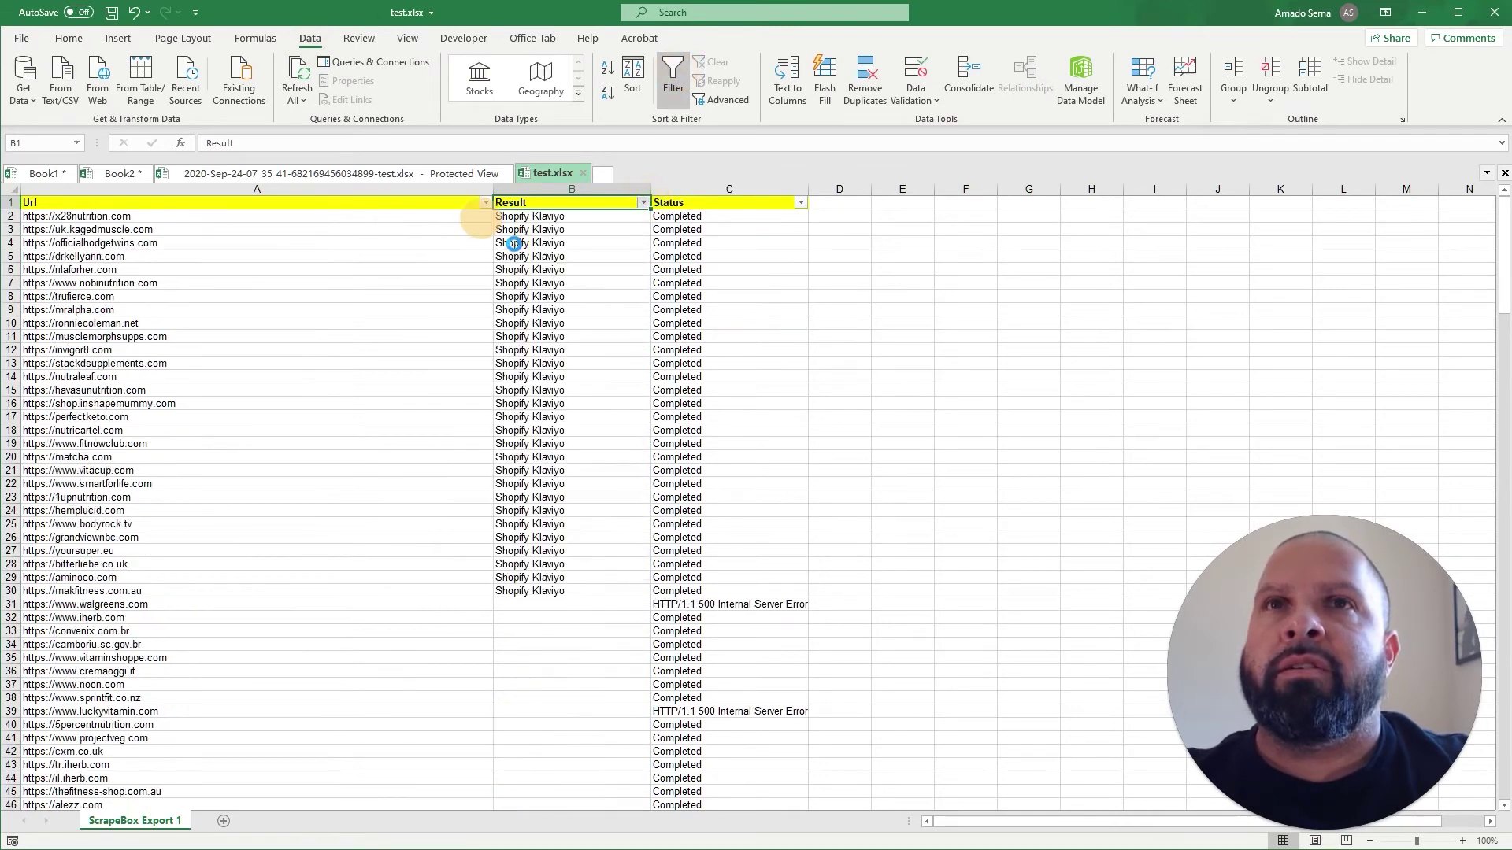
left_click_drag(552, 218, 532, 591)
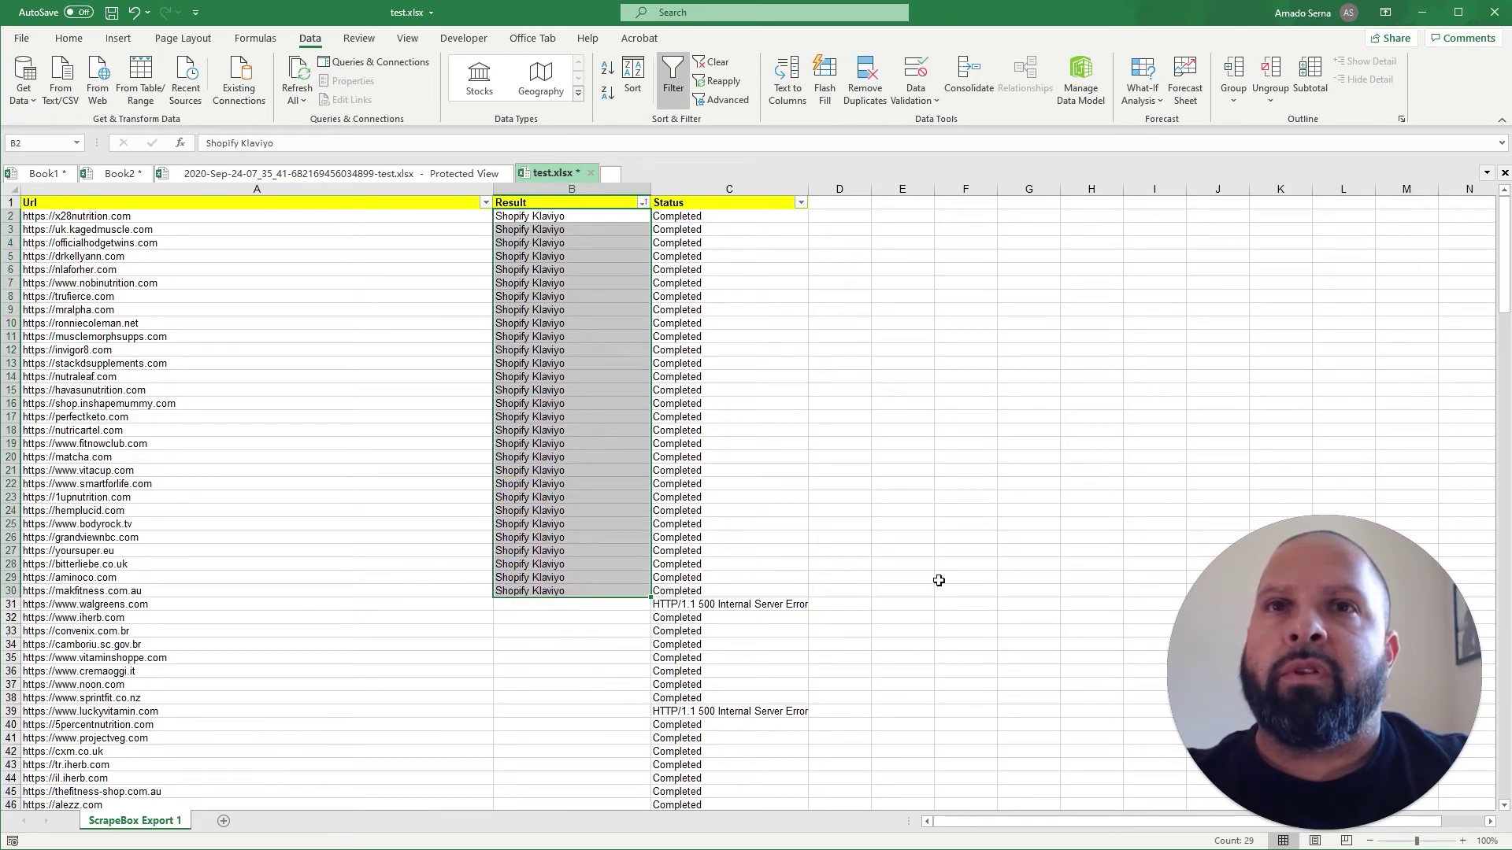
left_click(504, 612)
mouse_move(462, 591)
left_mouse_down()
mouse_move(186, 351)
mouse_move(142, 217)
left_mouse_up()
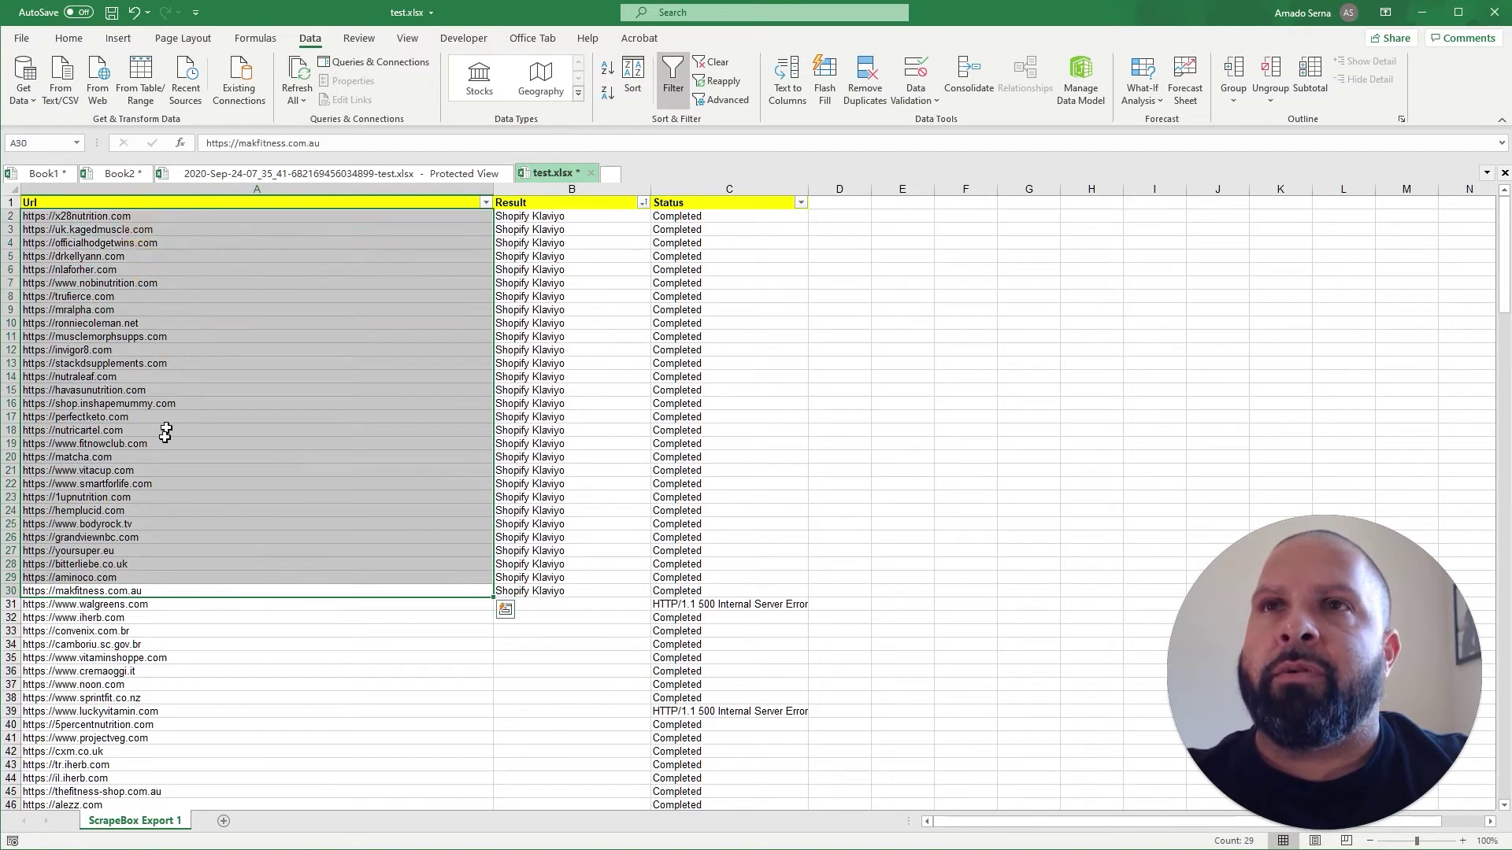
key("ctrl+c")
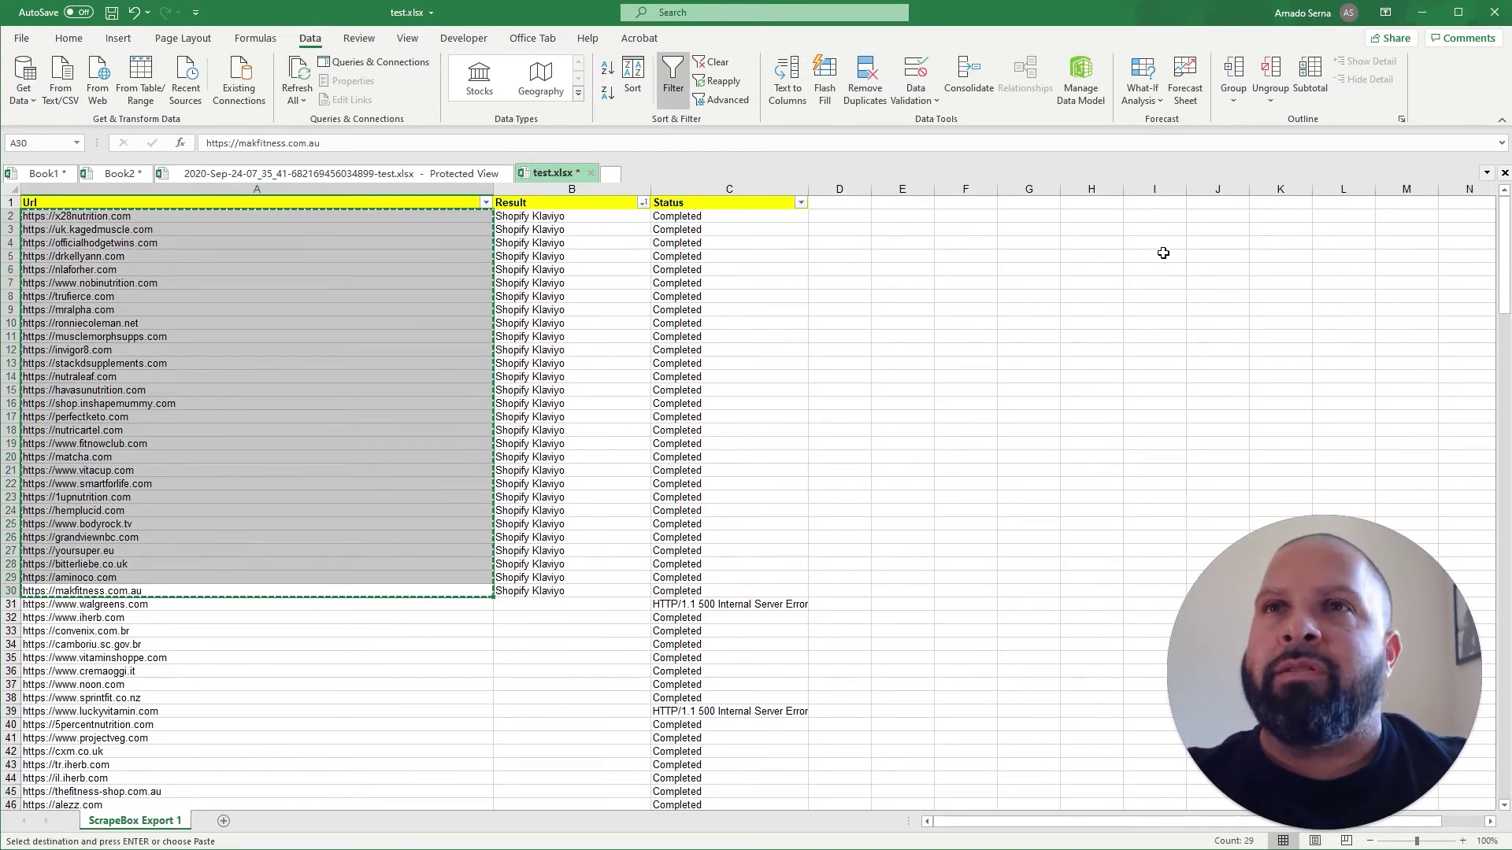
key("alt+Tab")
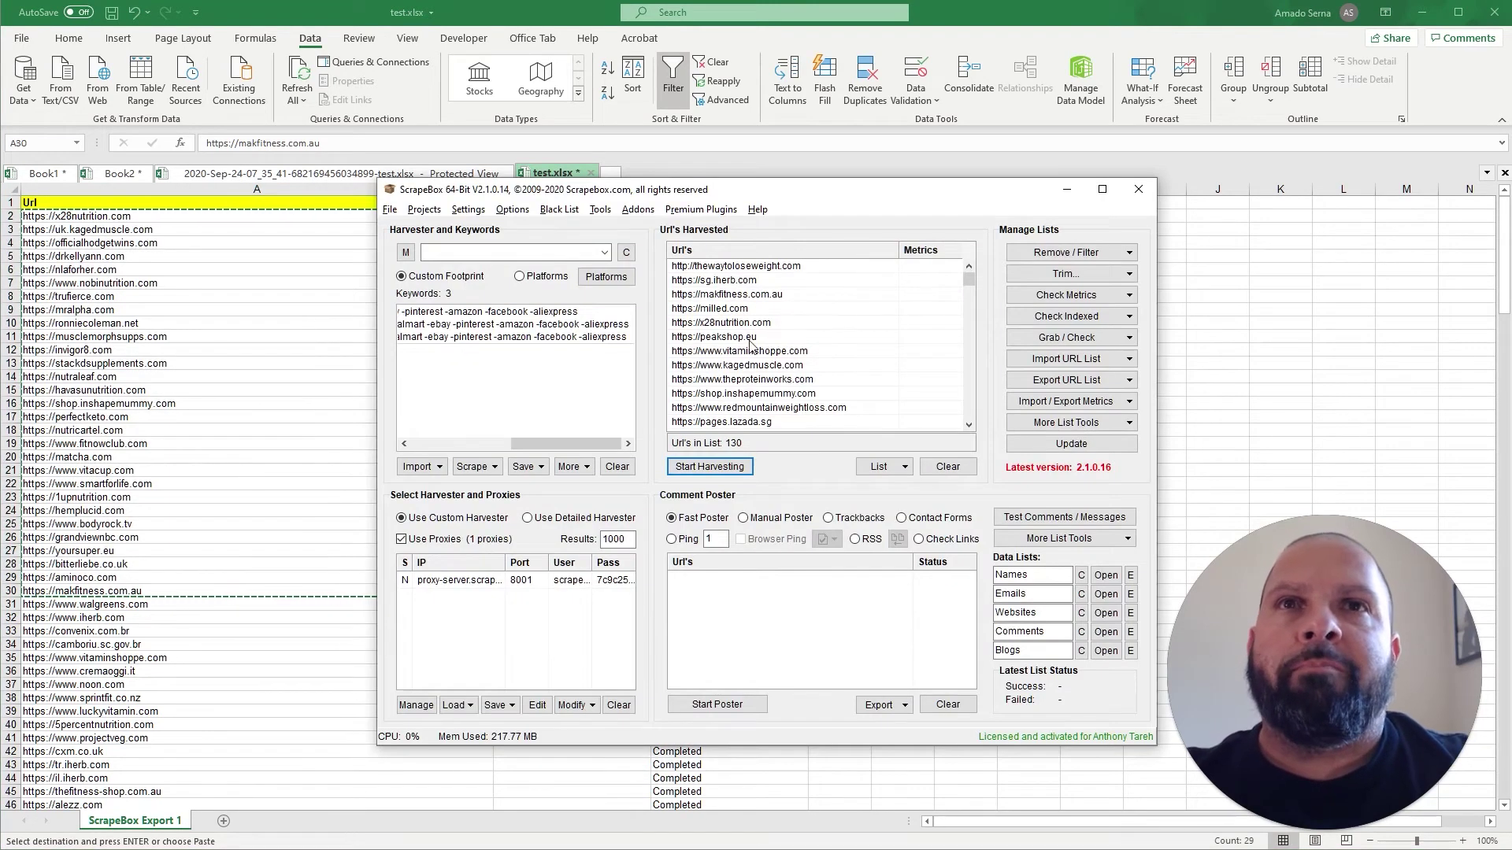
Replace the harvested URL list with the 29 copied Shopify Klaviyo URLs
left_click(941, 468)
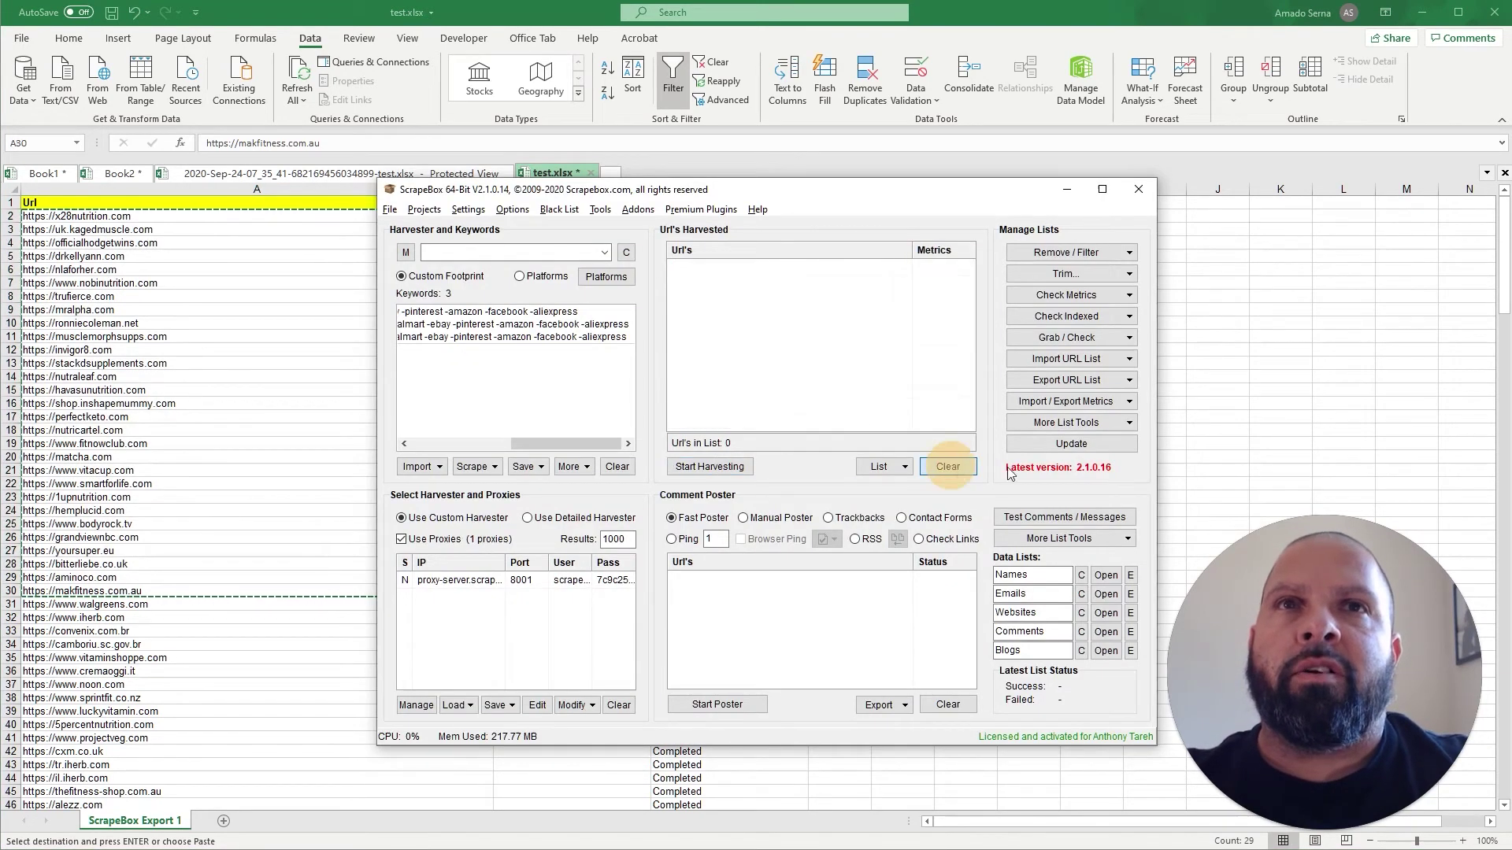
left_click(1108, 361)
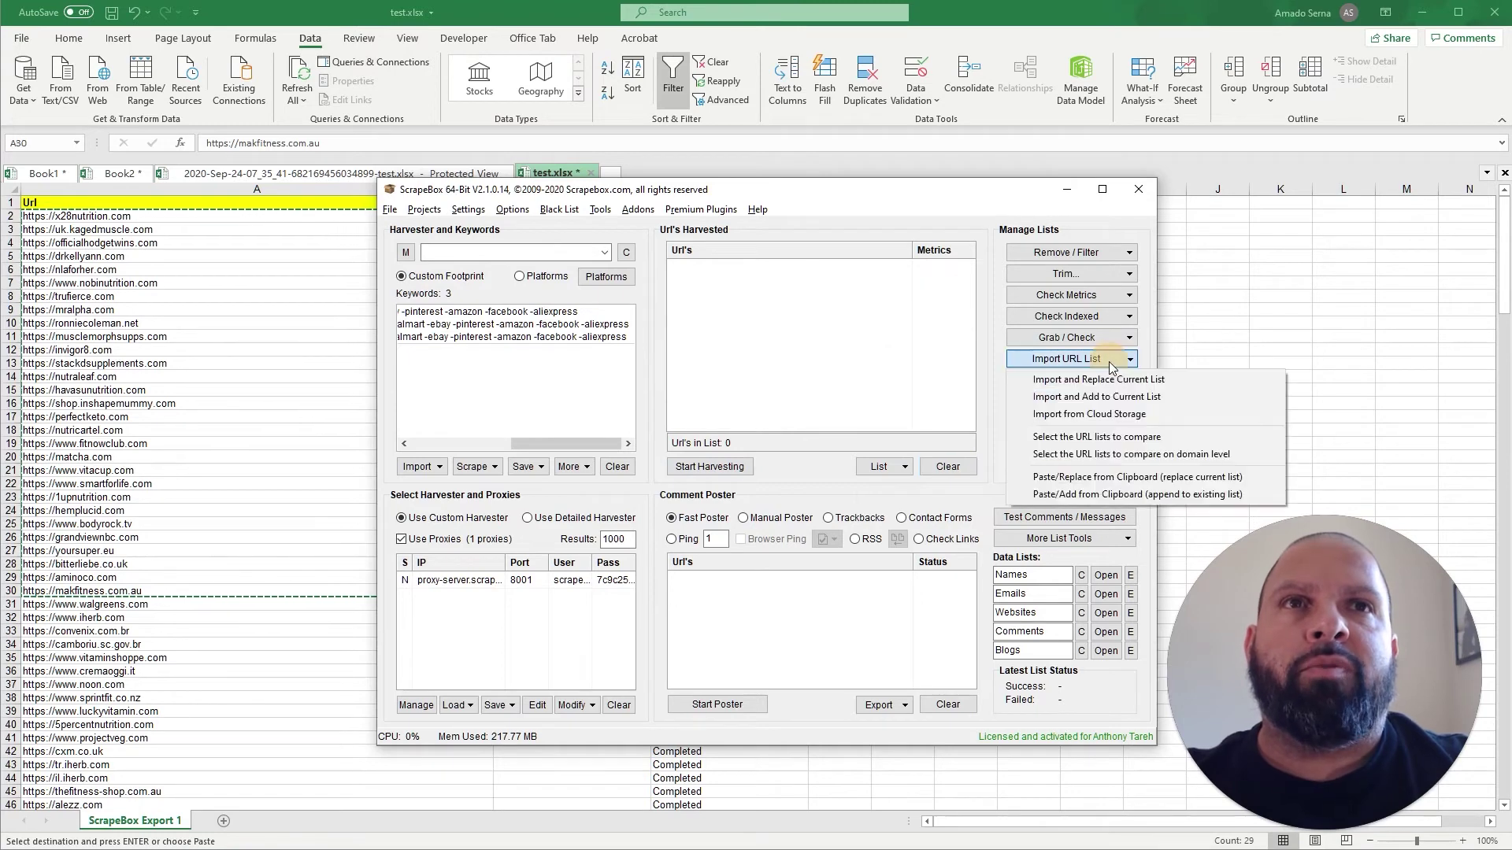
left_click(1117, 480)
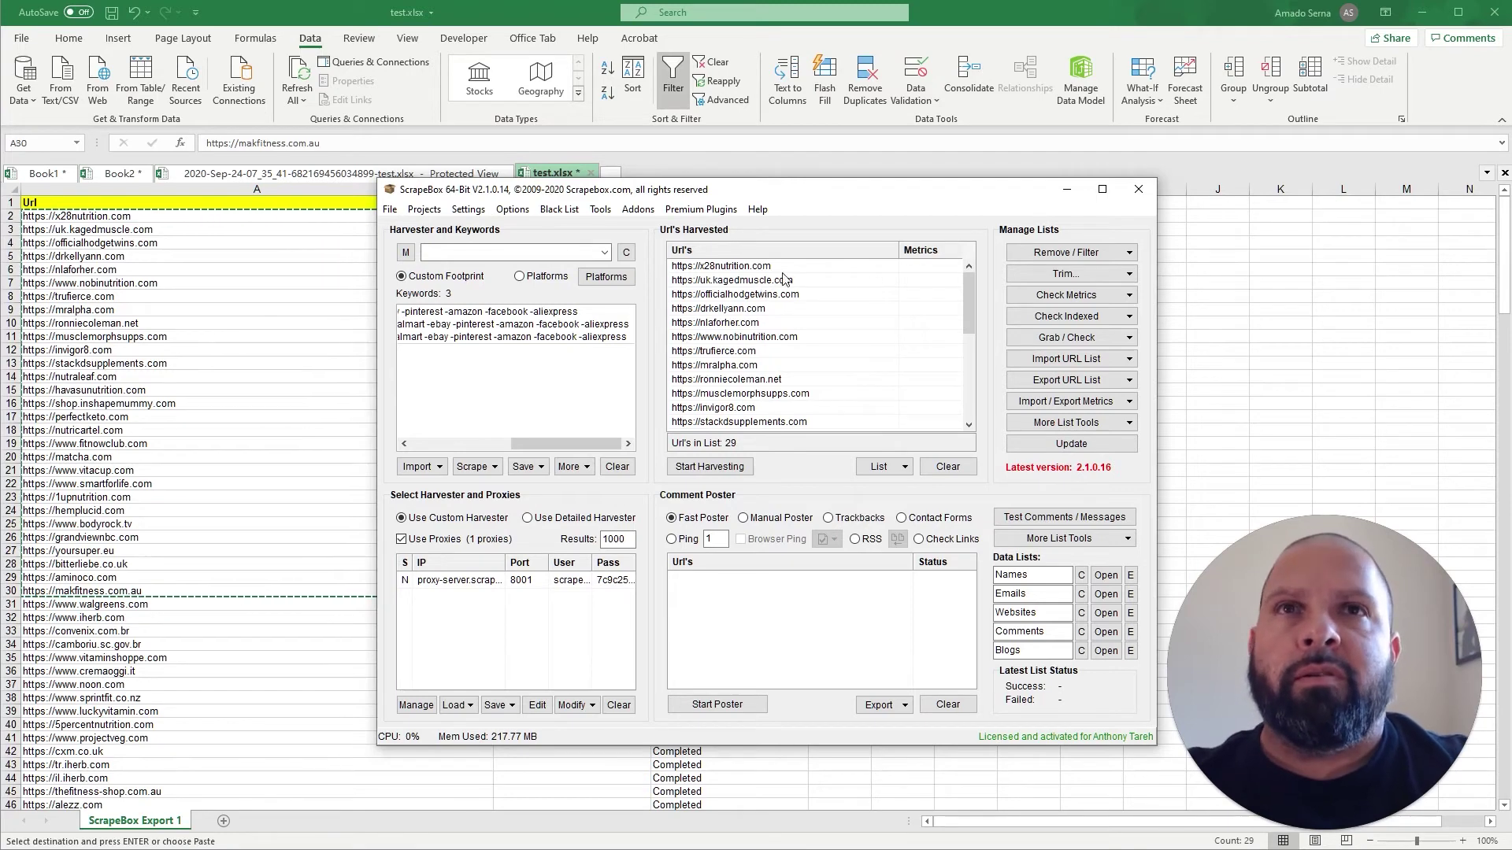
Crawl the 29 store sites for emails with Grab emails by Crawling Sites
left_click(1084, 344)
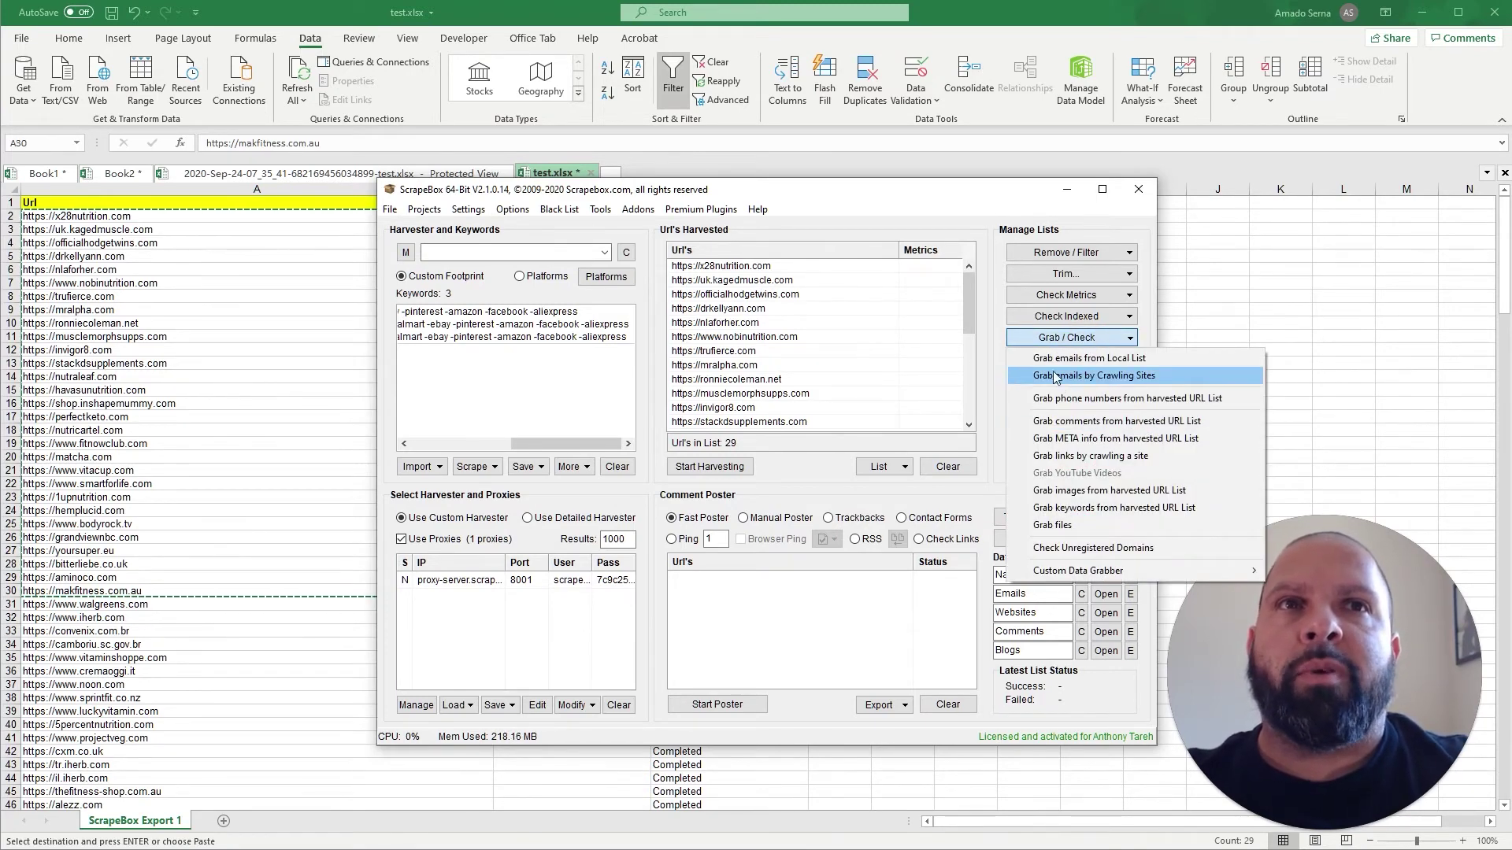
left_click(1099, 377)
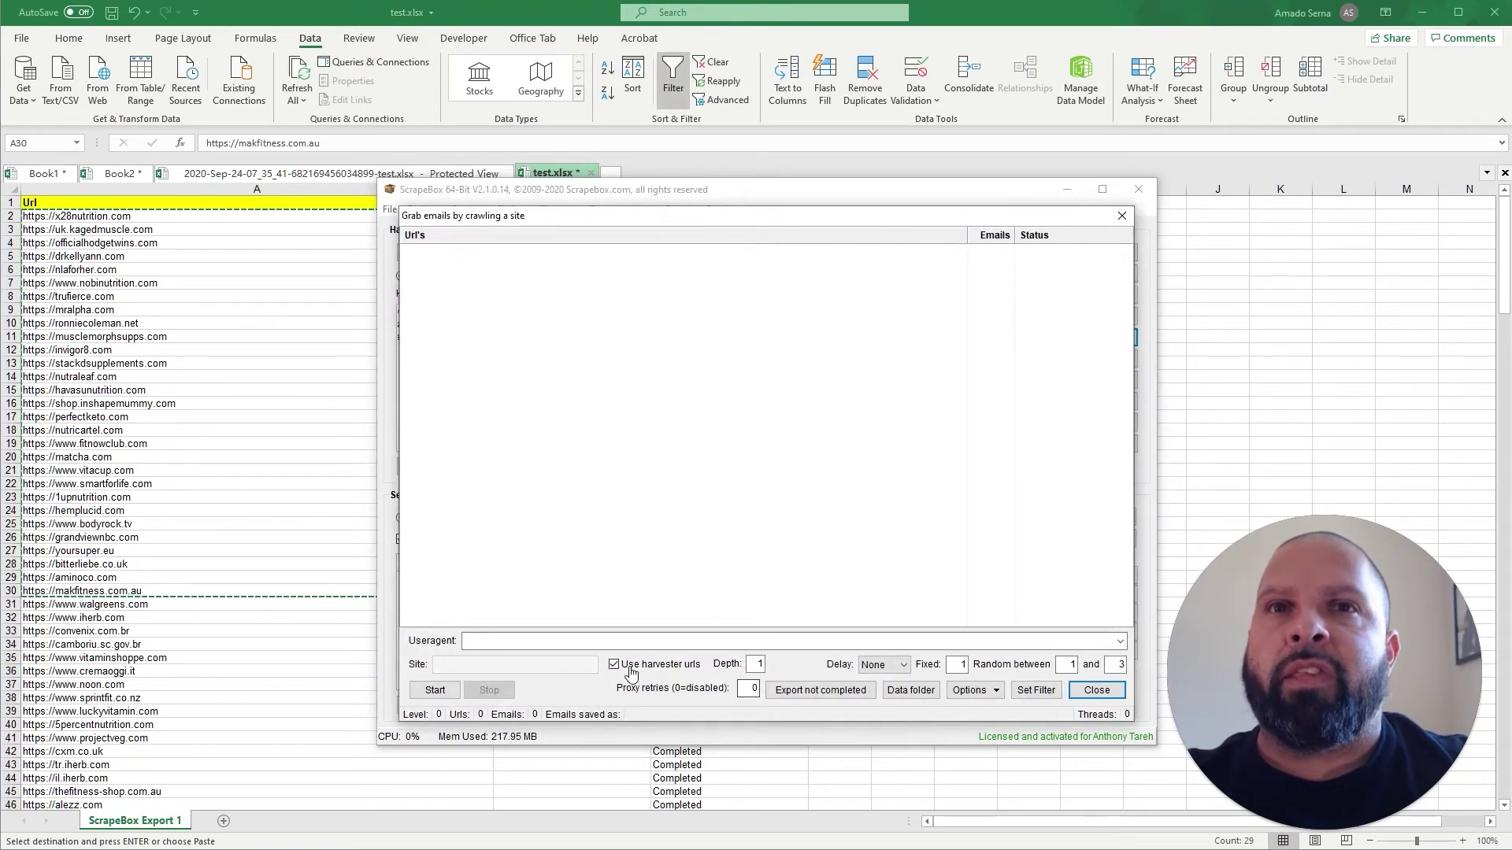
left_click(435, 691)
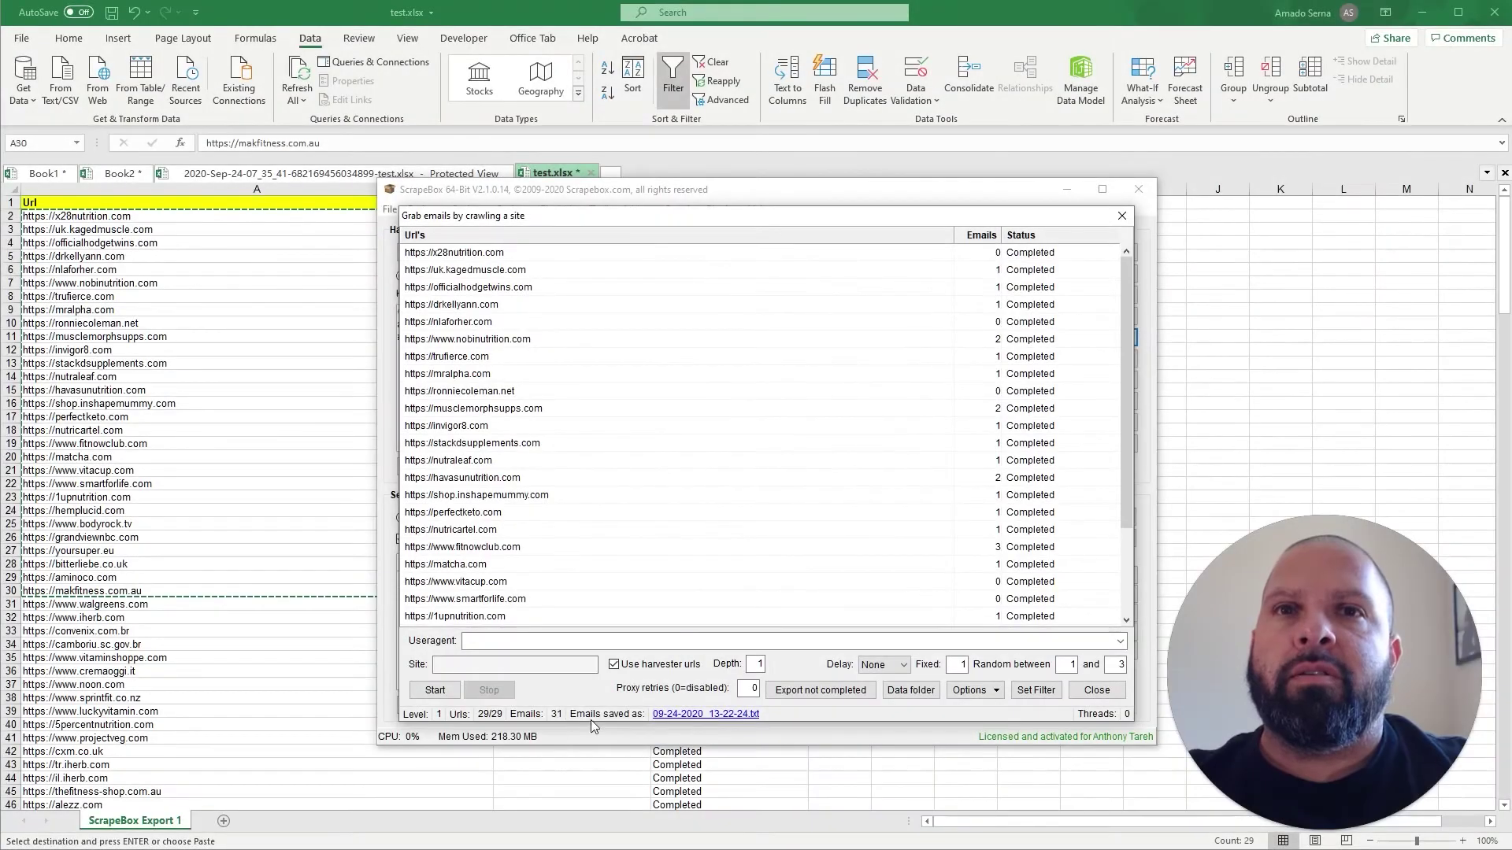
Review the 27 grabbed email-and-URL lines in EmEditor, then close the email grabber
left_click(675, 715)
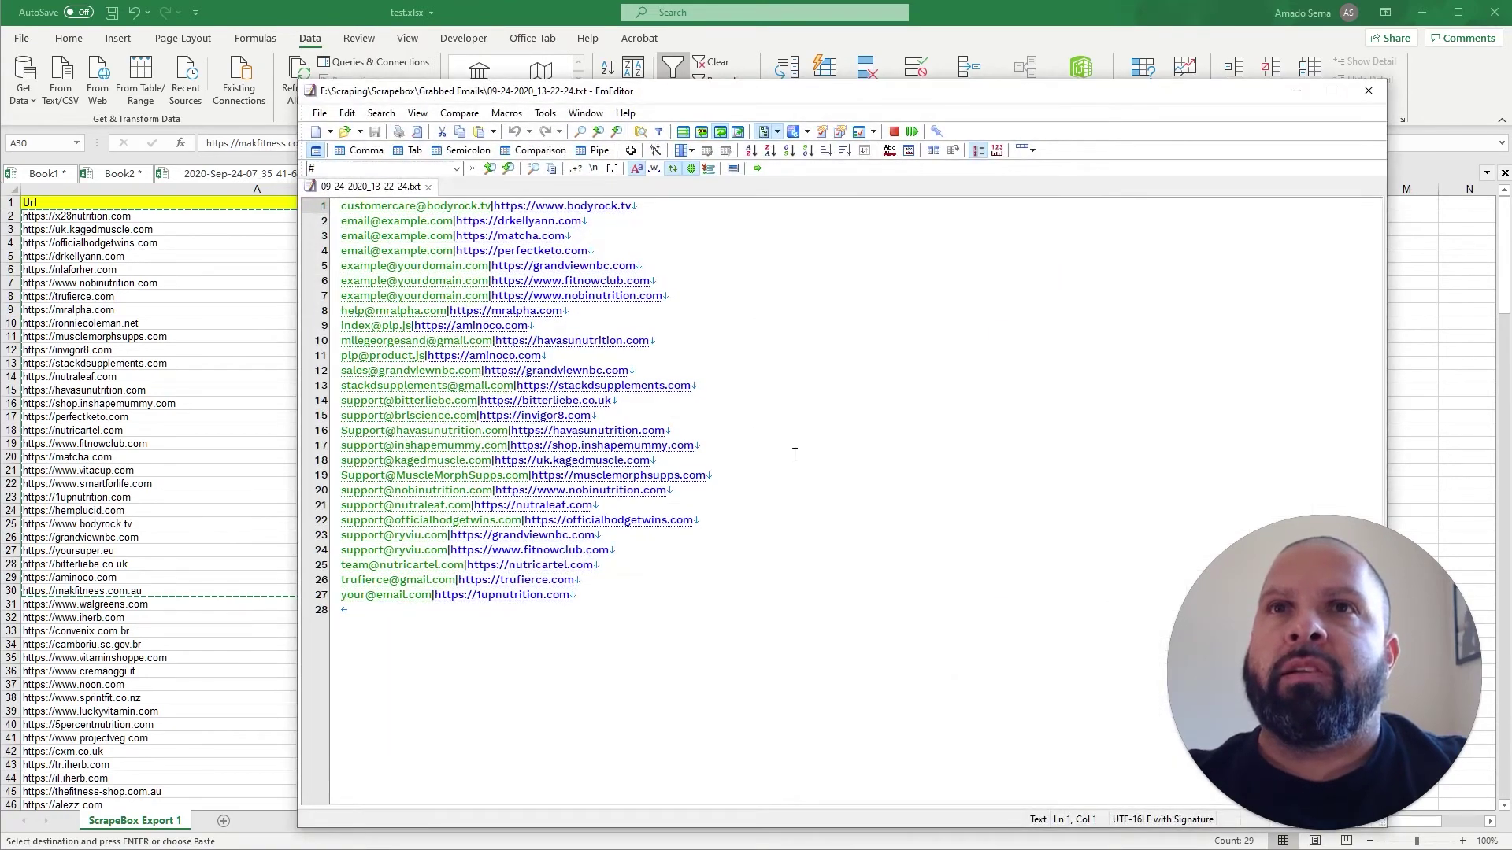
left_click_drag(573, 595, 338, 189)
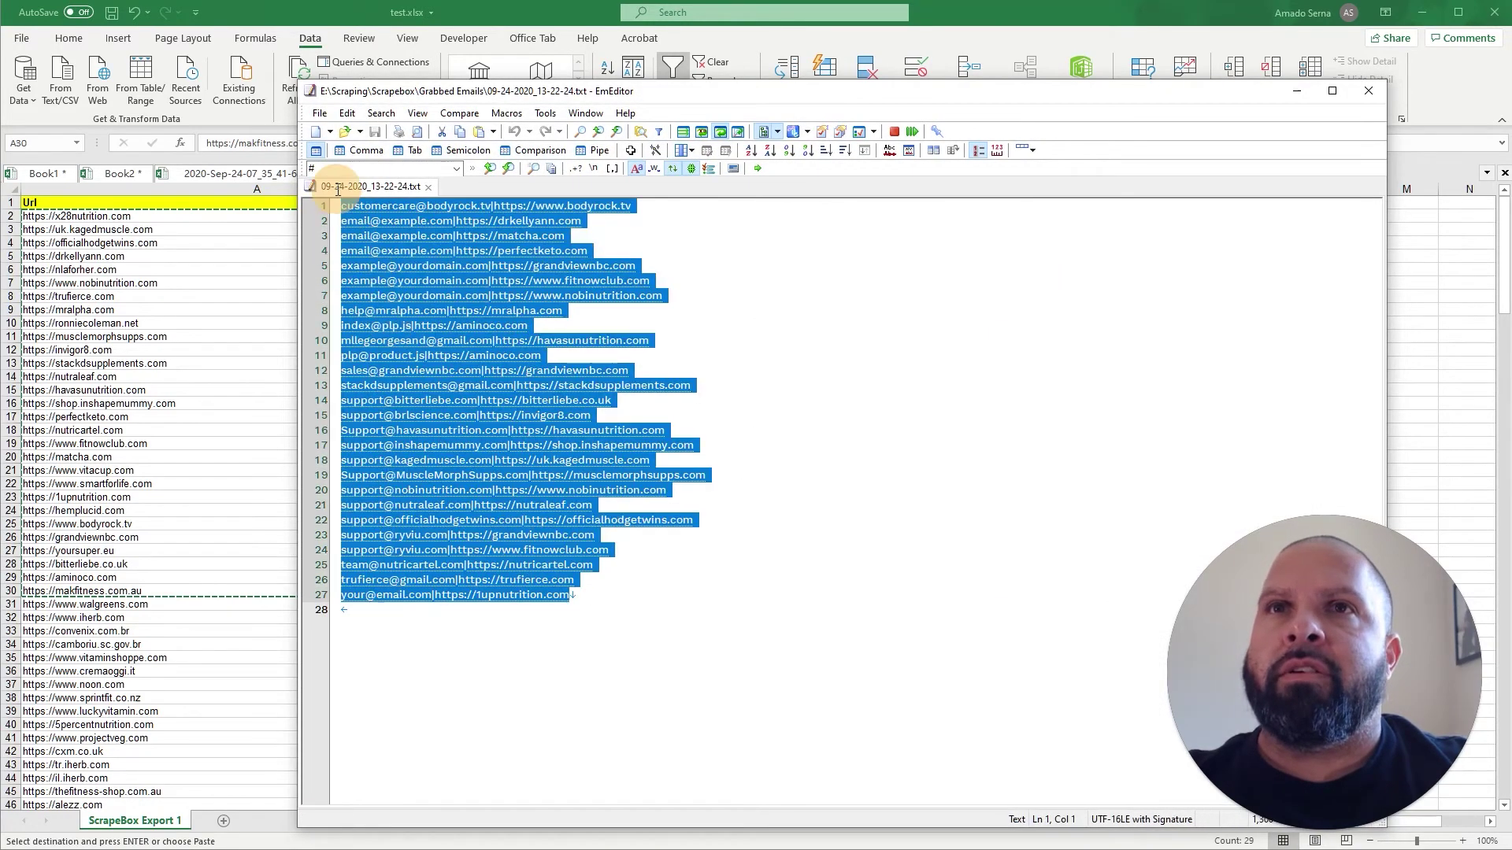
left_click(827, 579)
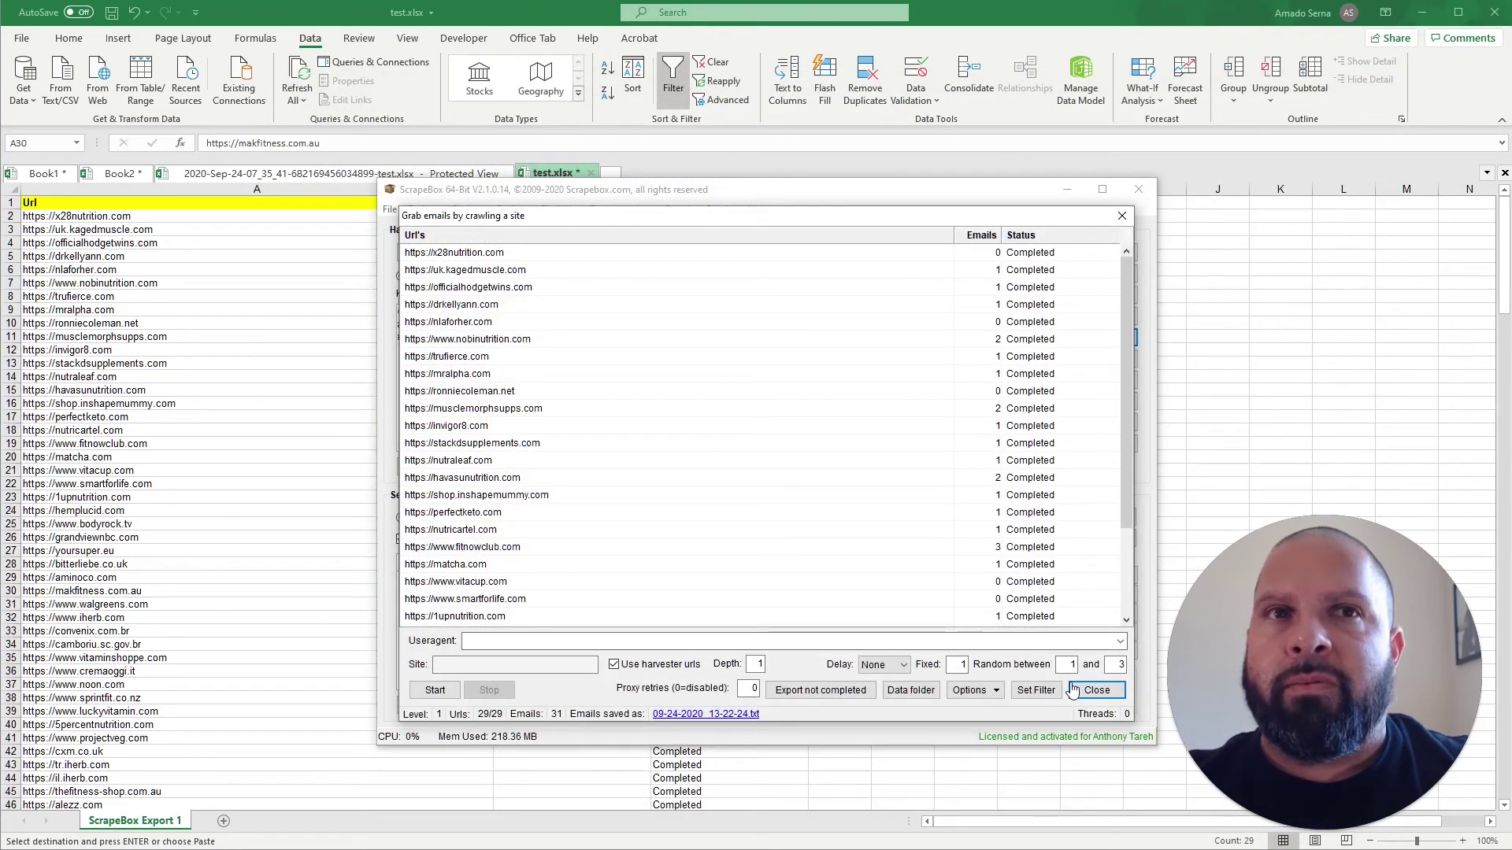
left_click(1094, 691)
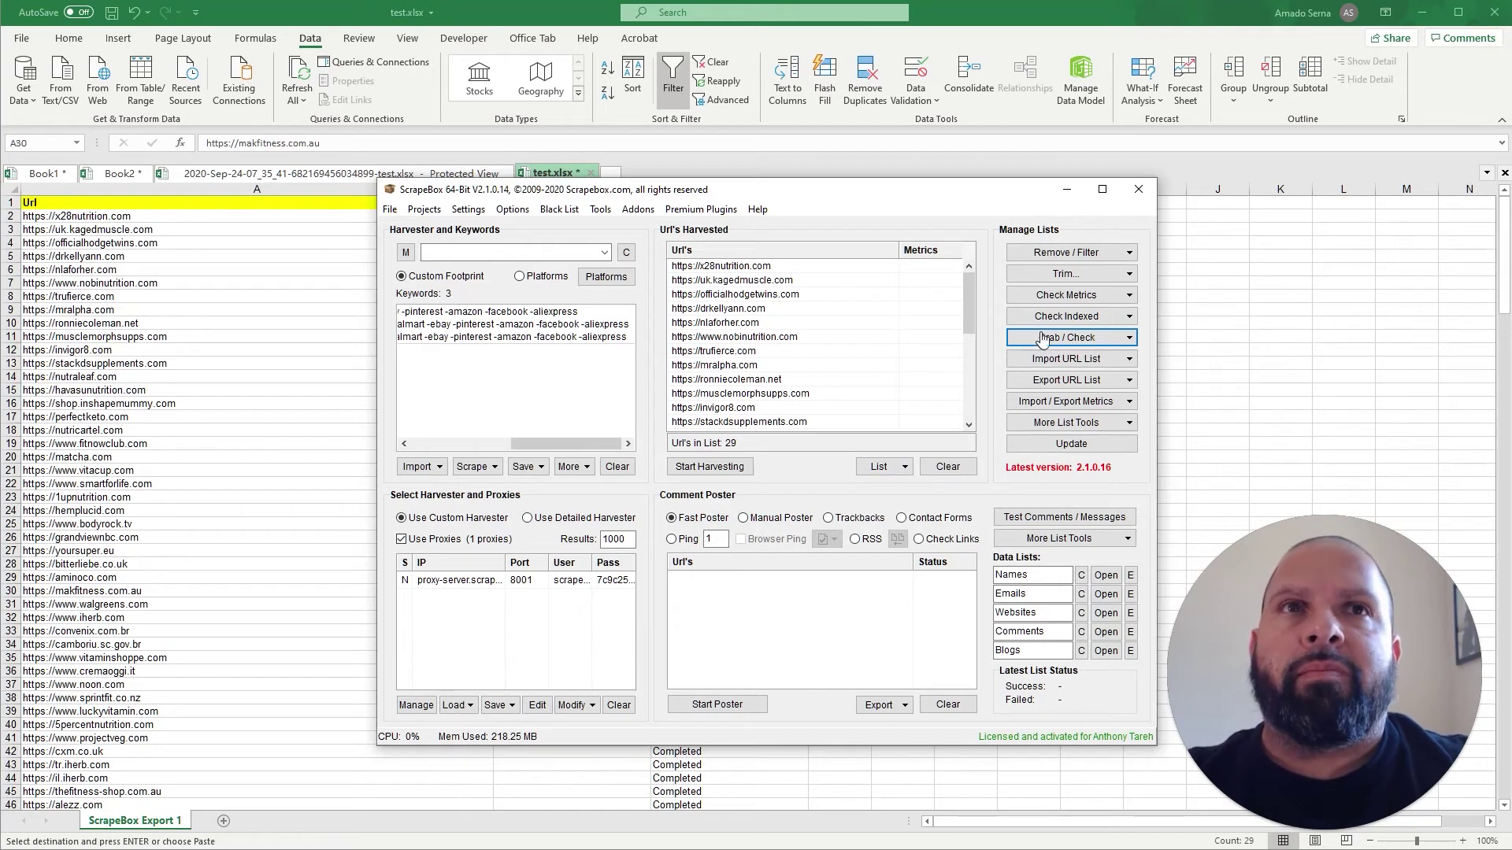
Bring test.xlsx forward and copy the 29 Shopify Klaviyo store URLs again
left_click(255, 337)
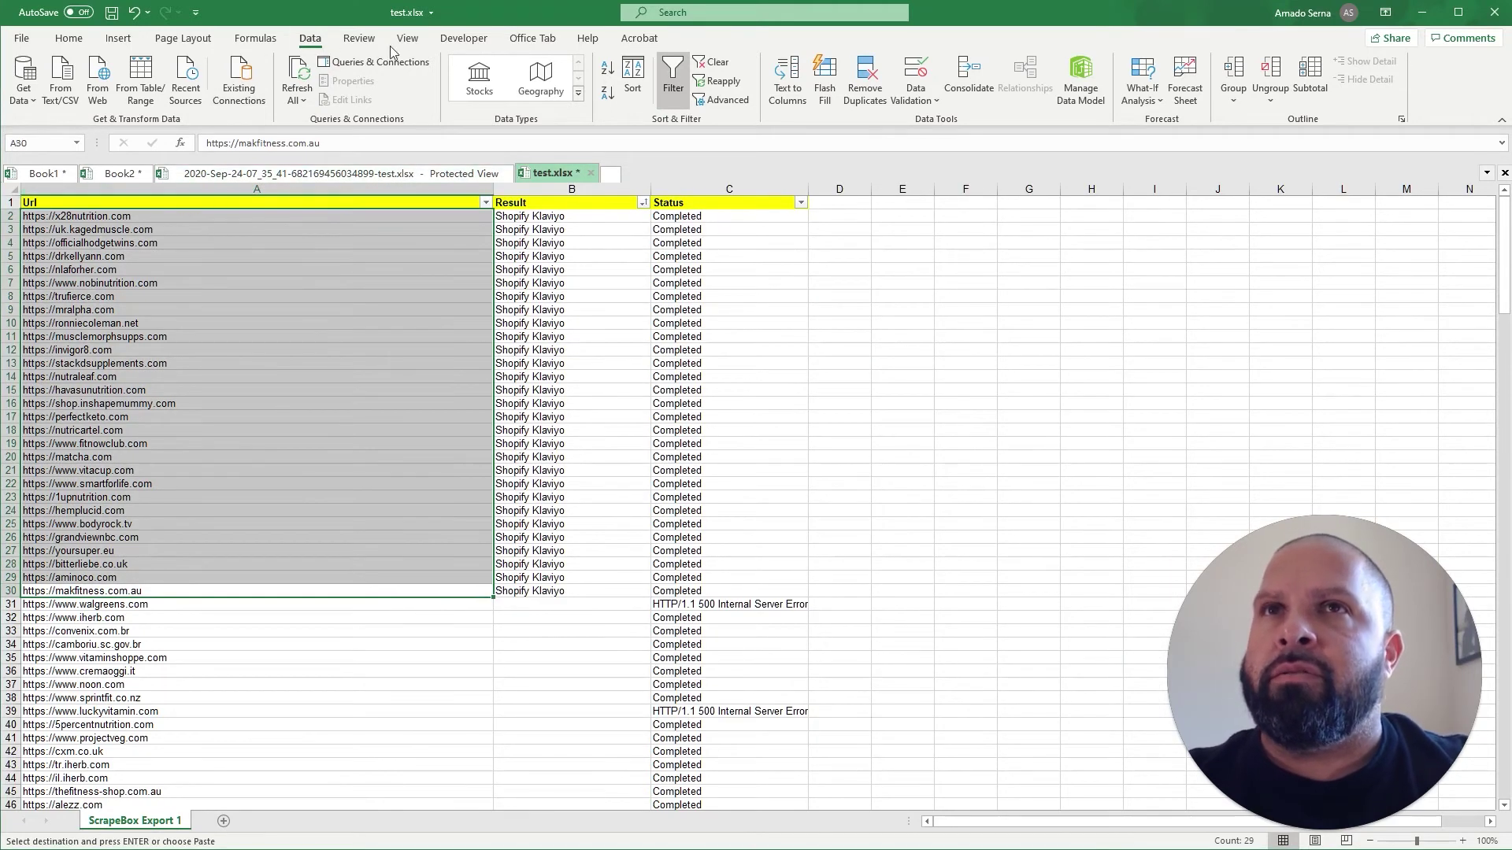
key("ctrl+c")
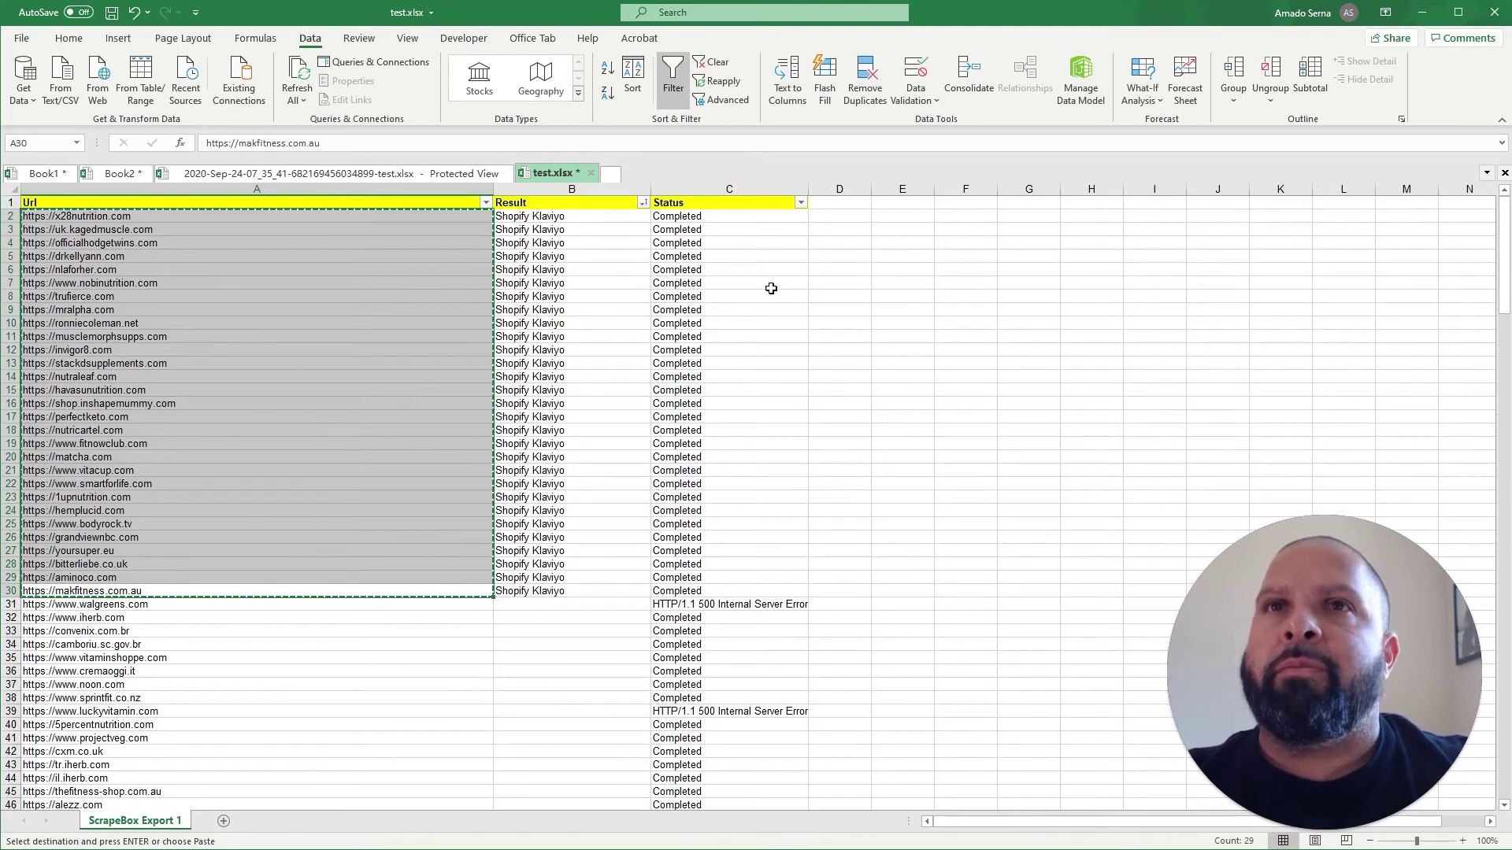
Paste the store domains into the Icy Leads Paste companies box, then return to Excel
left_click(1423, 14)
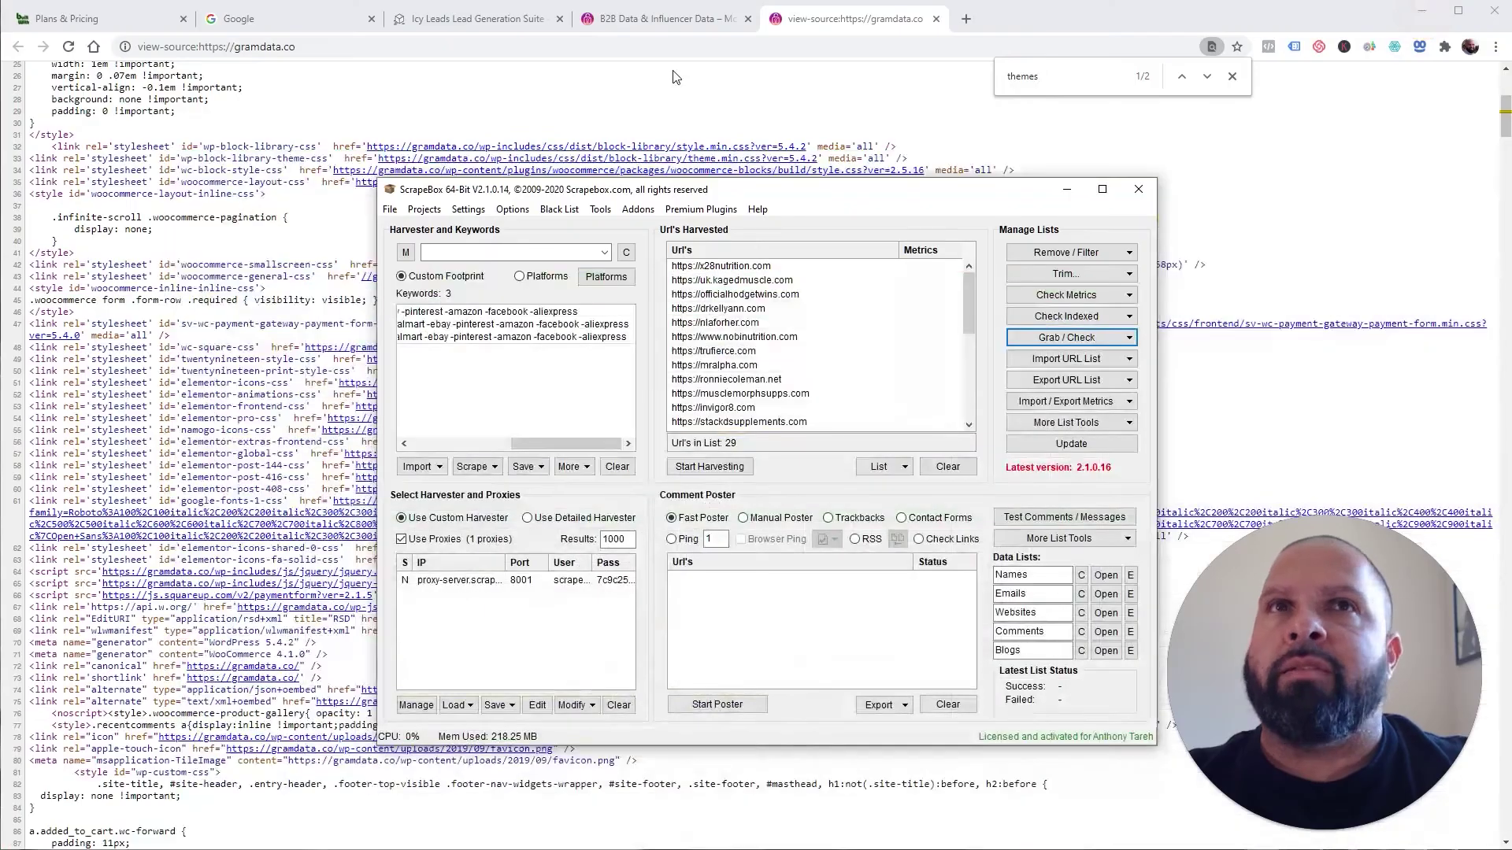
left_click(496, 19)
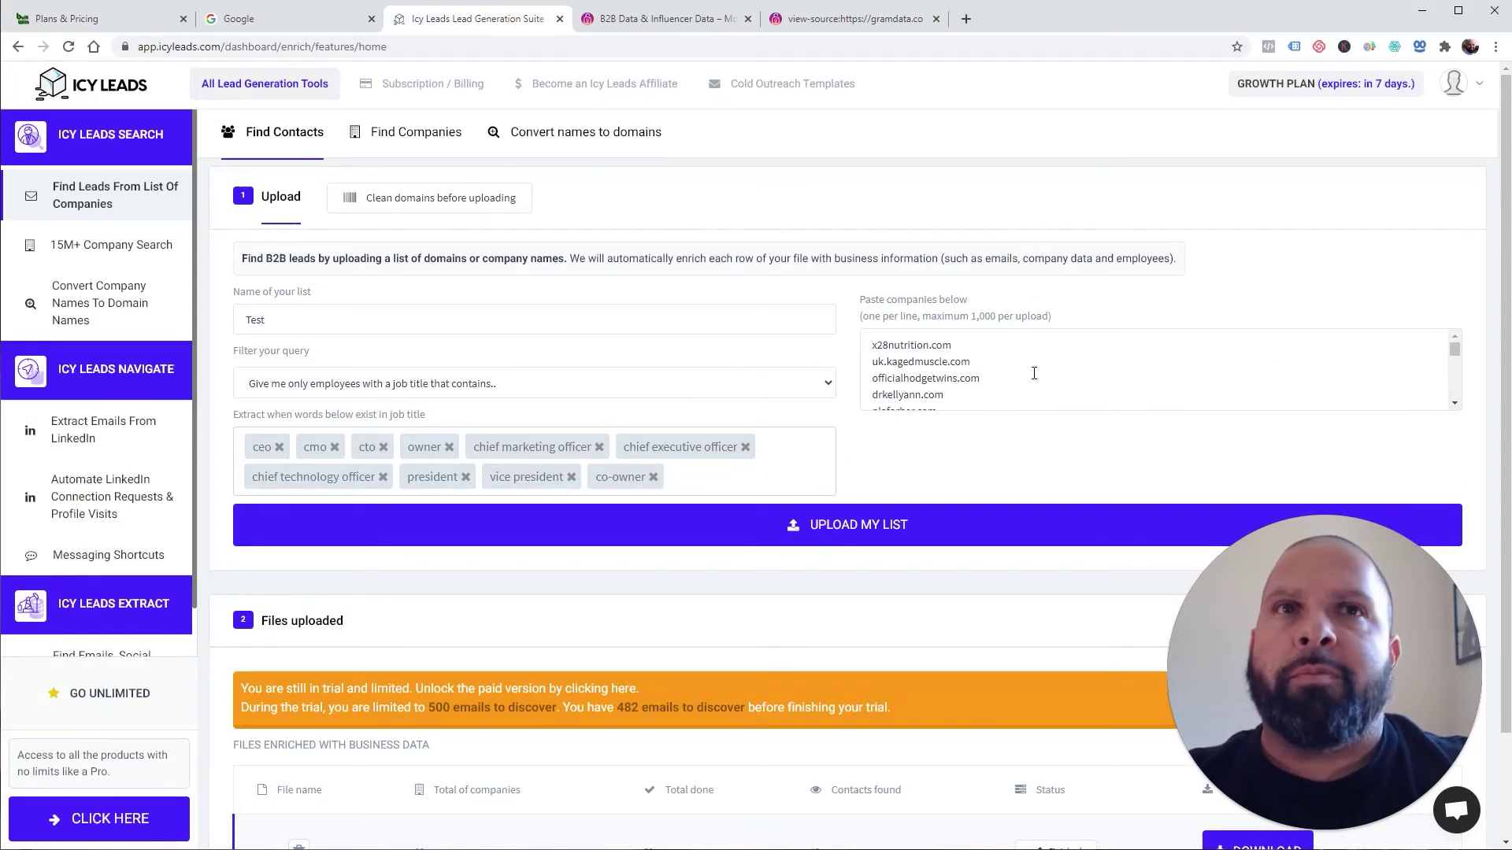
left_click(912, 346)
key("ctrl+a")
key("ctrl+v")
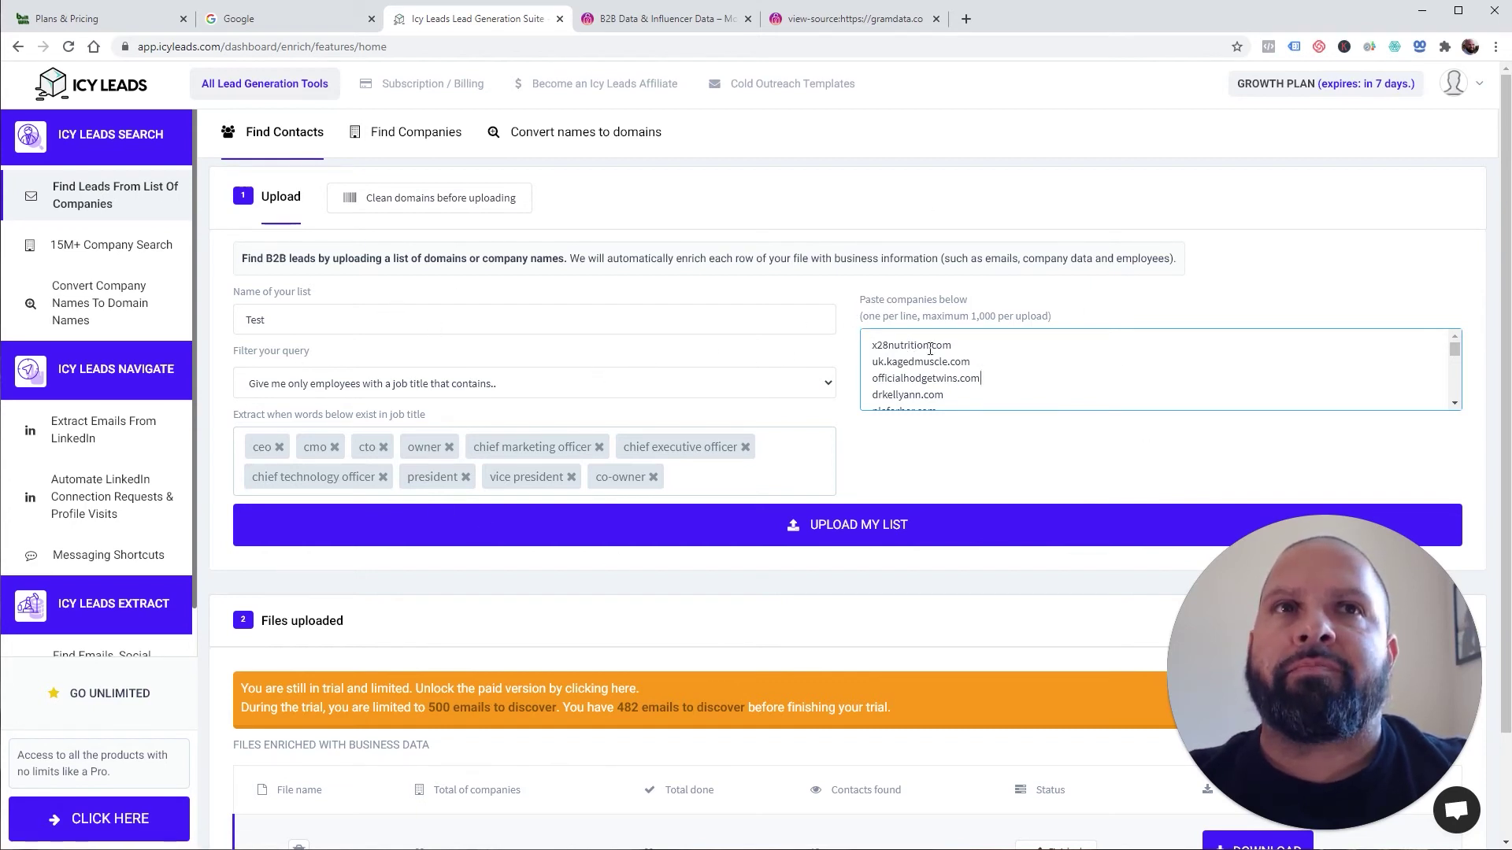
scroll(945, 367, "down", 3)
scroll(950, 379, "down", 3)
scroll(950, 378, "up", 3)
scroll(958, 381, "up", 3)
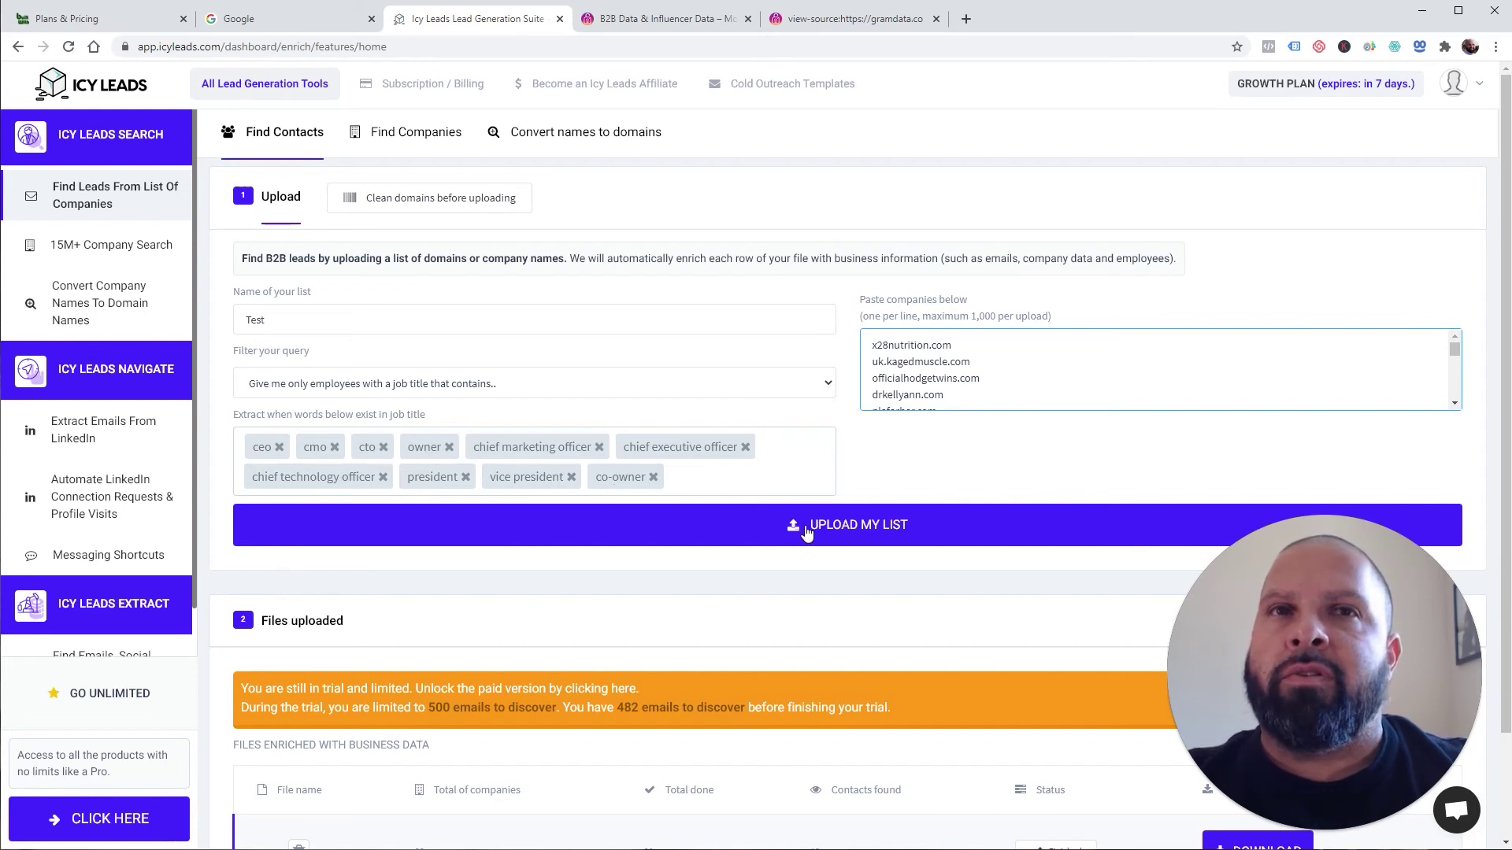
scroll(827, 520, "down", 1)
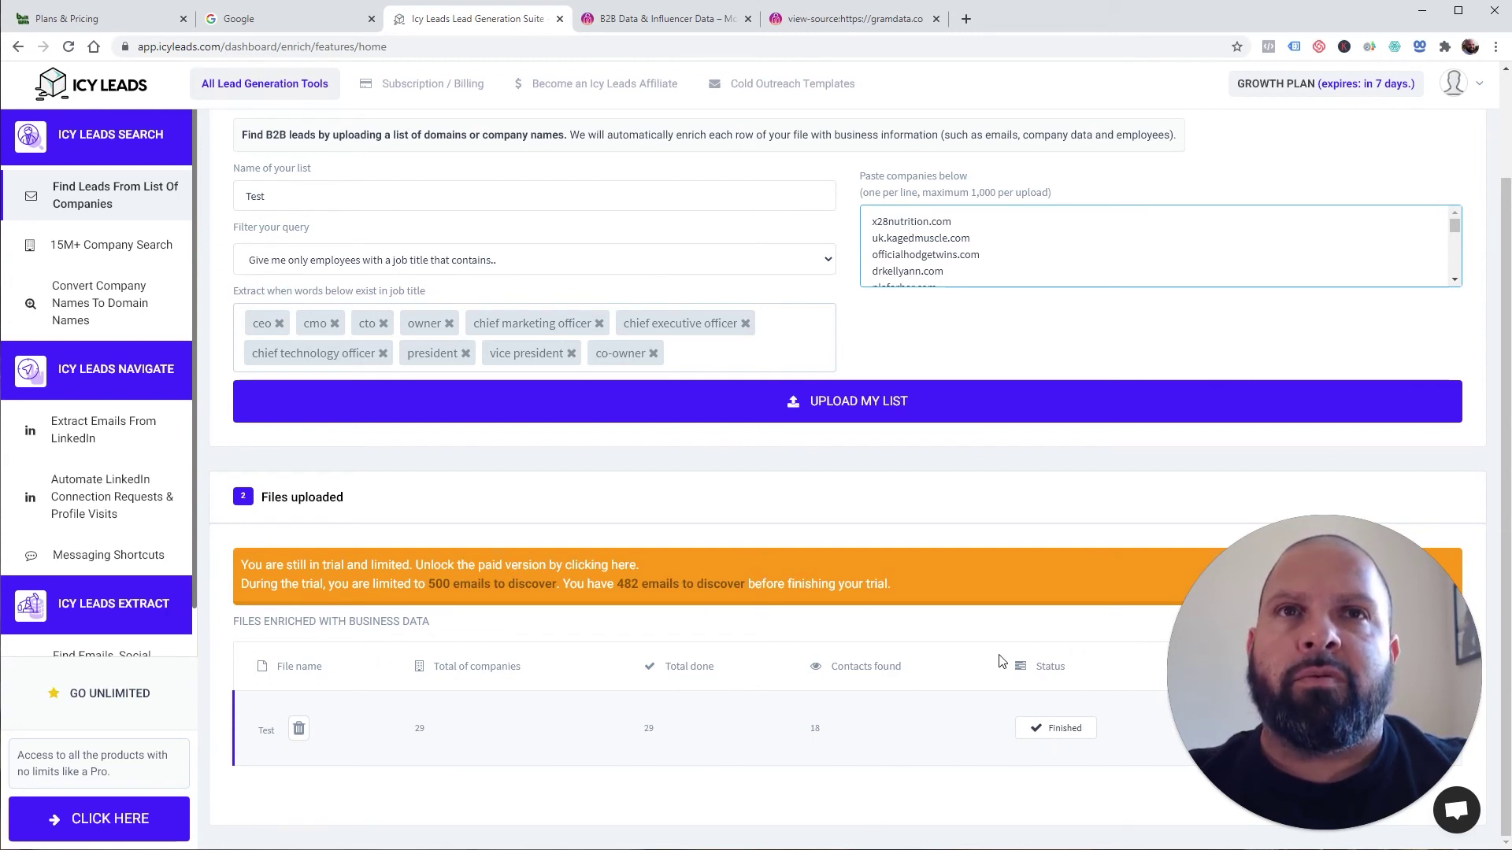
scroll(988, 709, "up", 2)
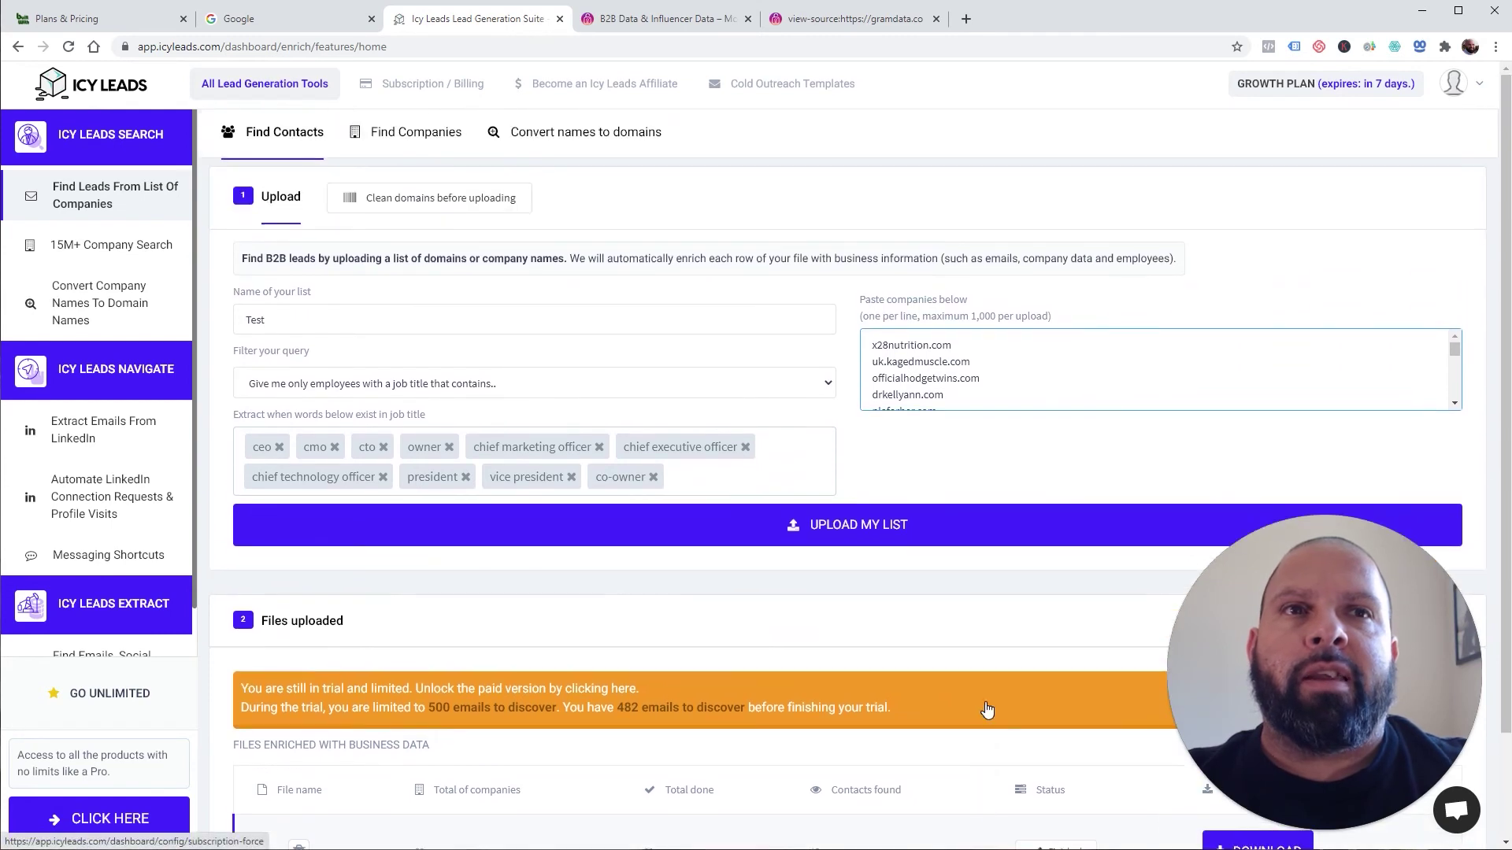
scroll(987, 709, "down", 1)
scroll(987, 709, "up", 1)
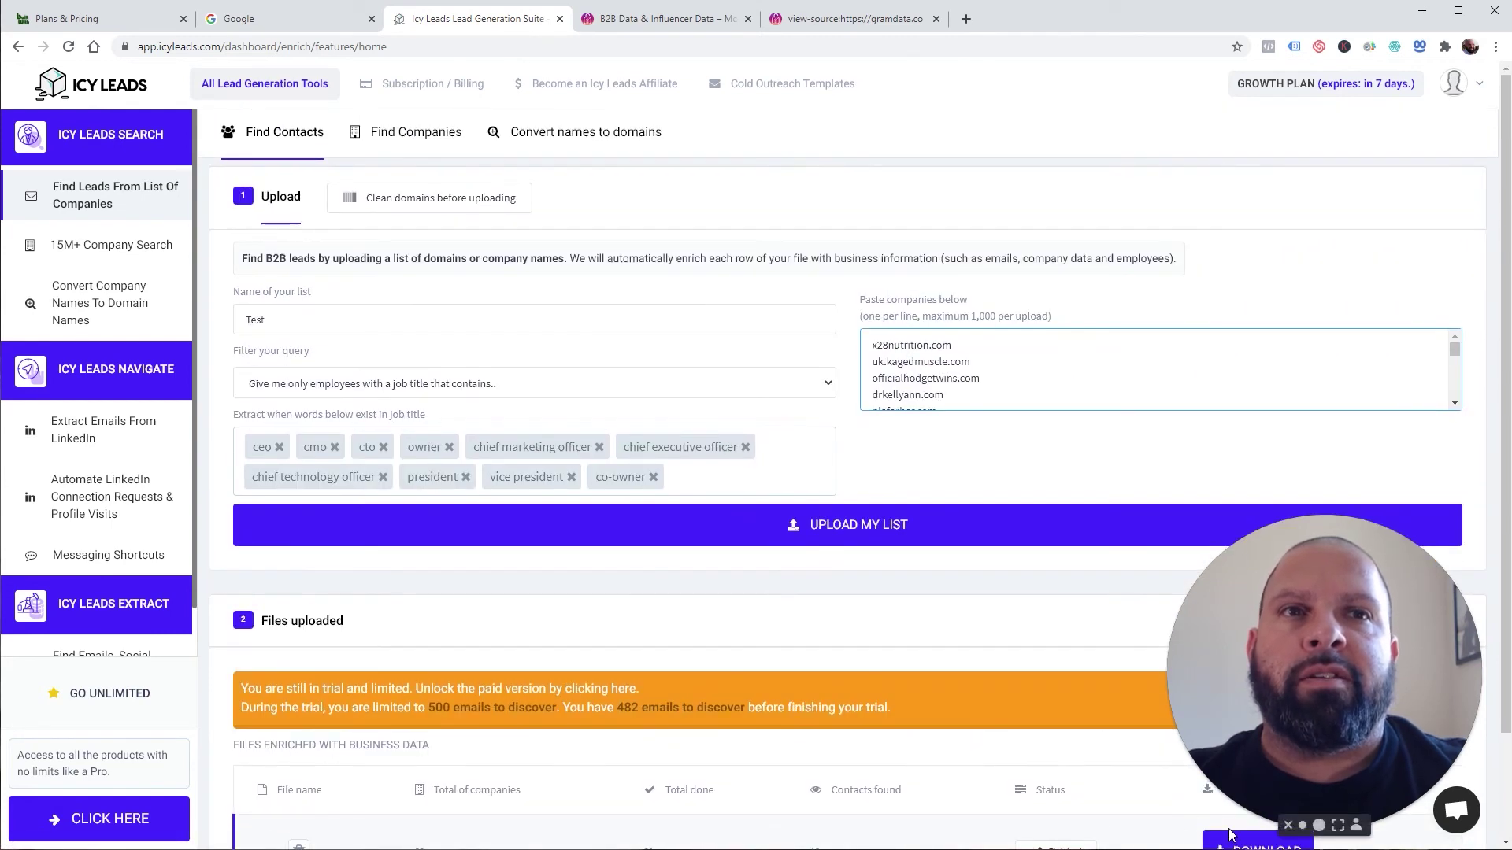
scroll(1247, 847, "down", 1)
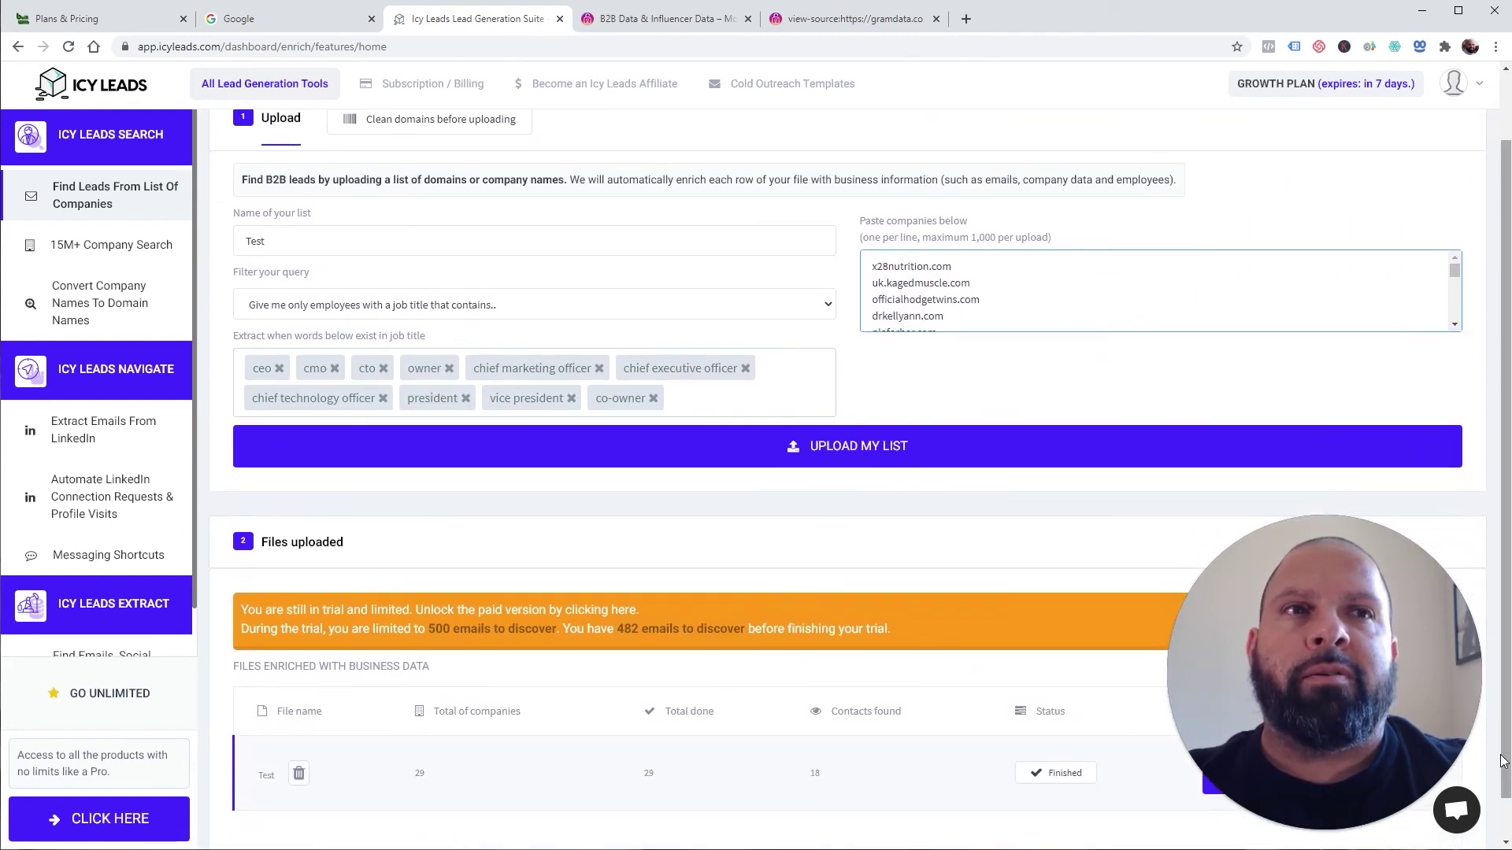
scroll(1507, 754, "up", 1)
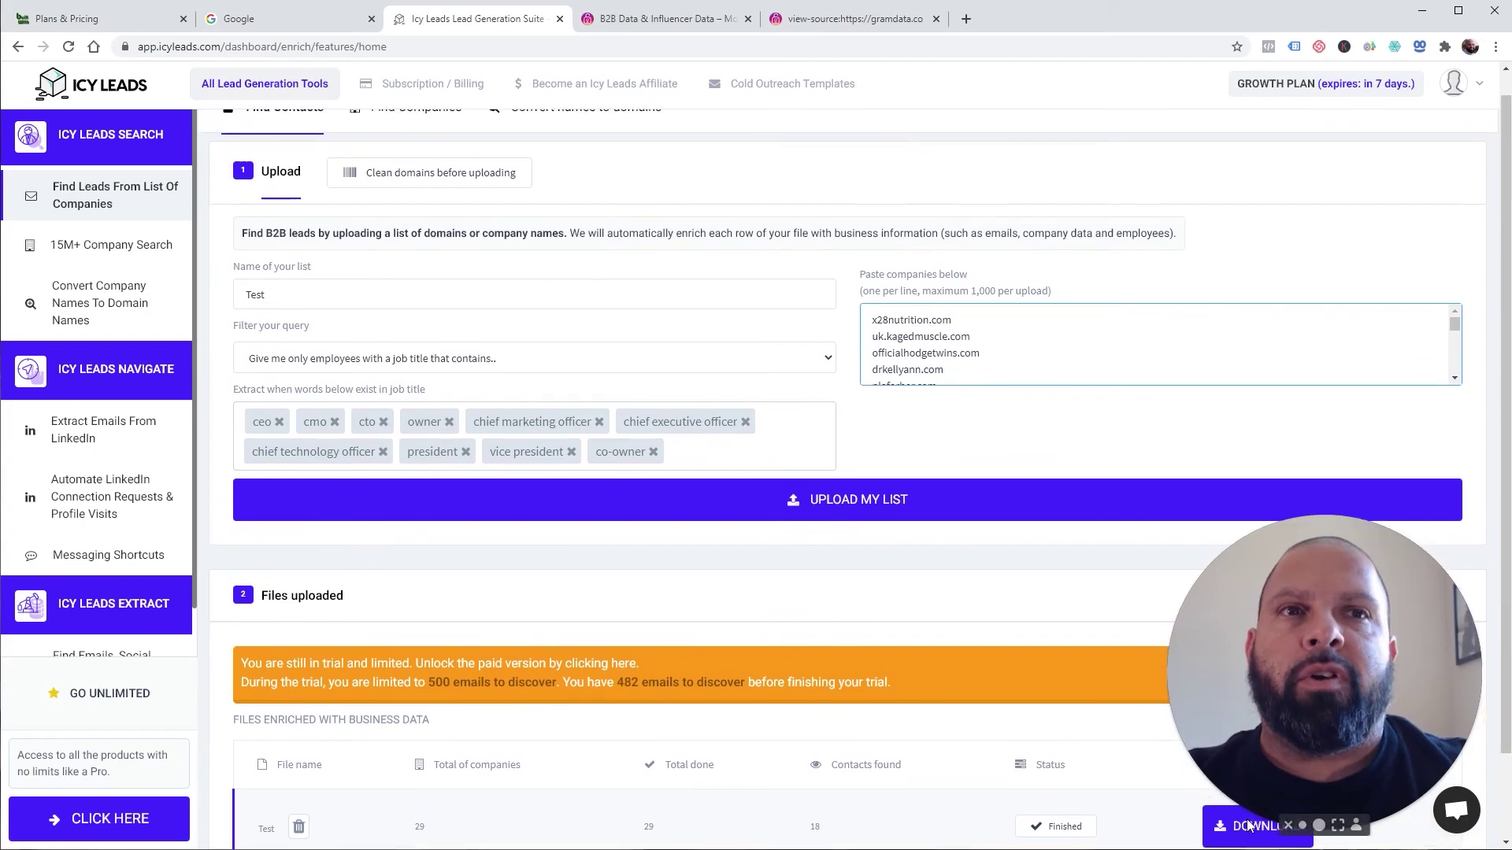
key("alt+Tab")
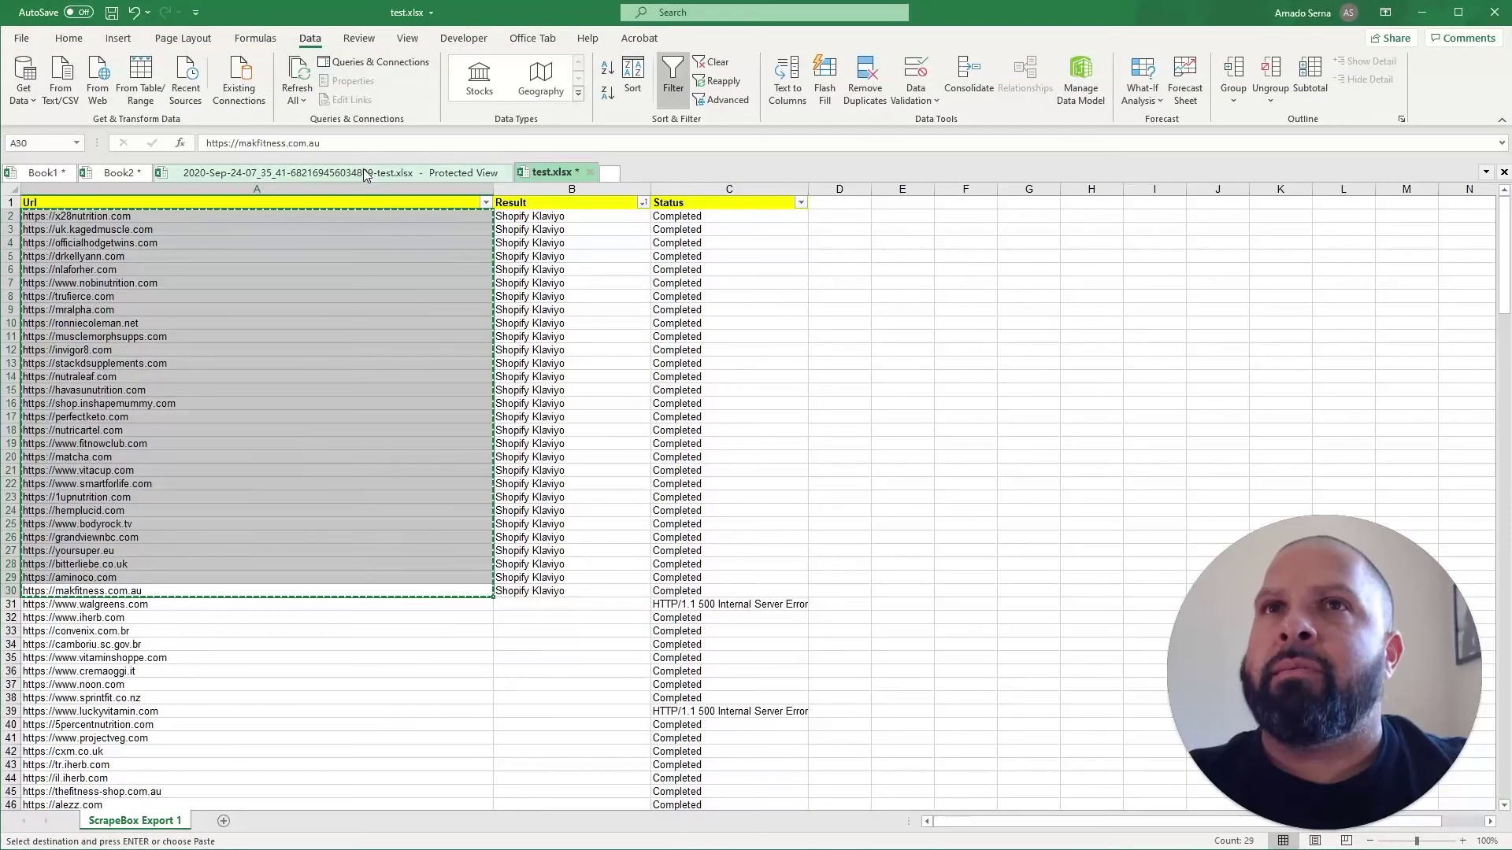
Open the downloaded 2020-Sep-24 test.xlsx results and select the 18 contacts' domains
left_click(472, 172)
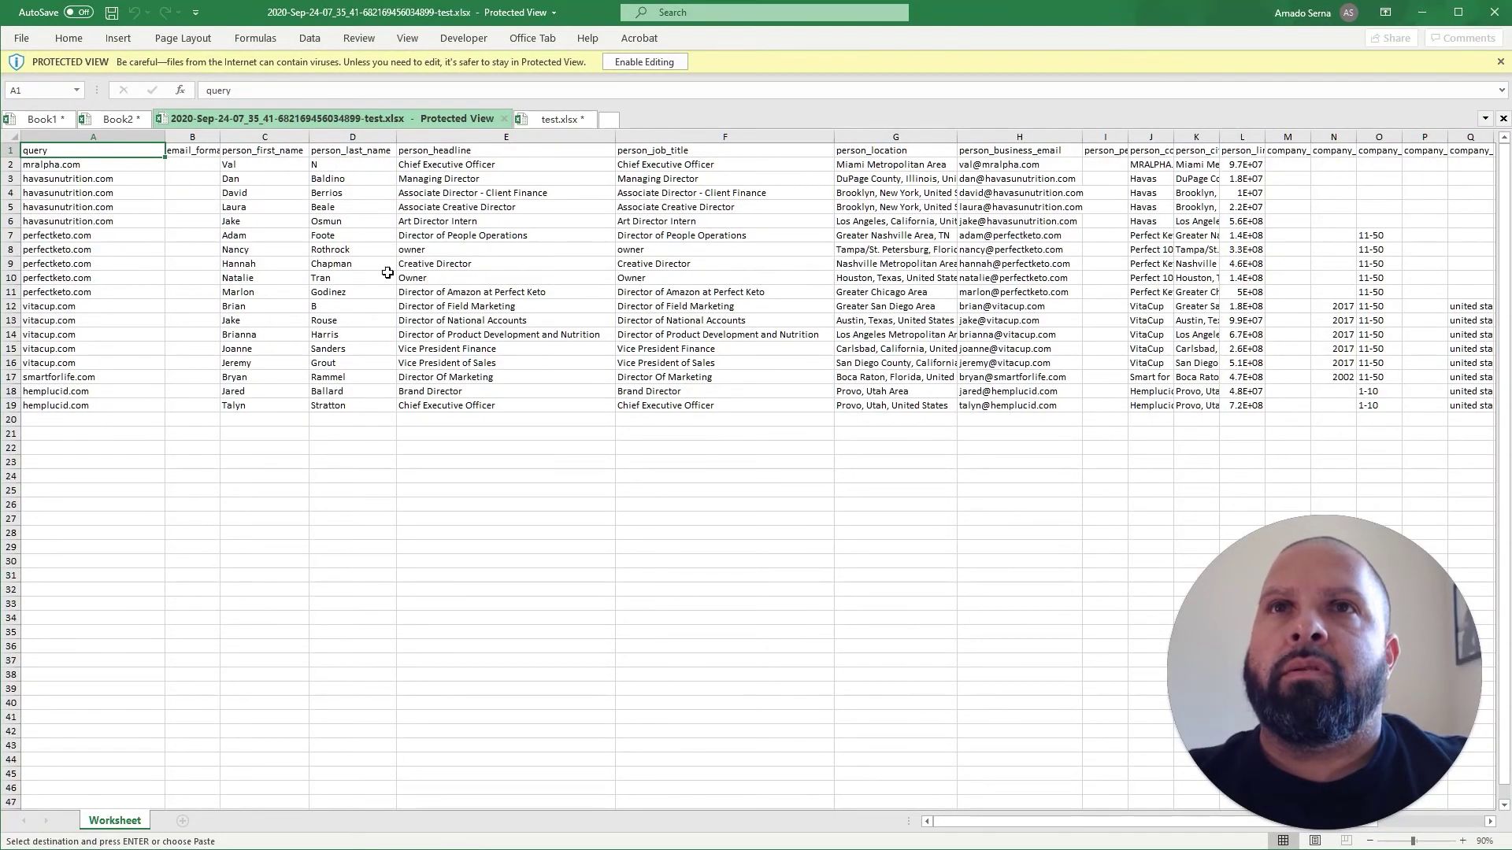
left_click_drag(72, 165, 73, 405)
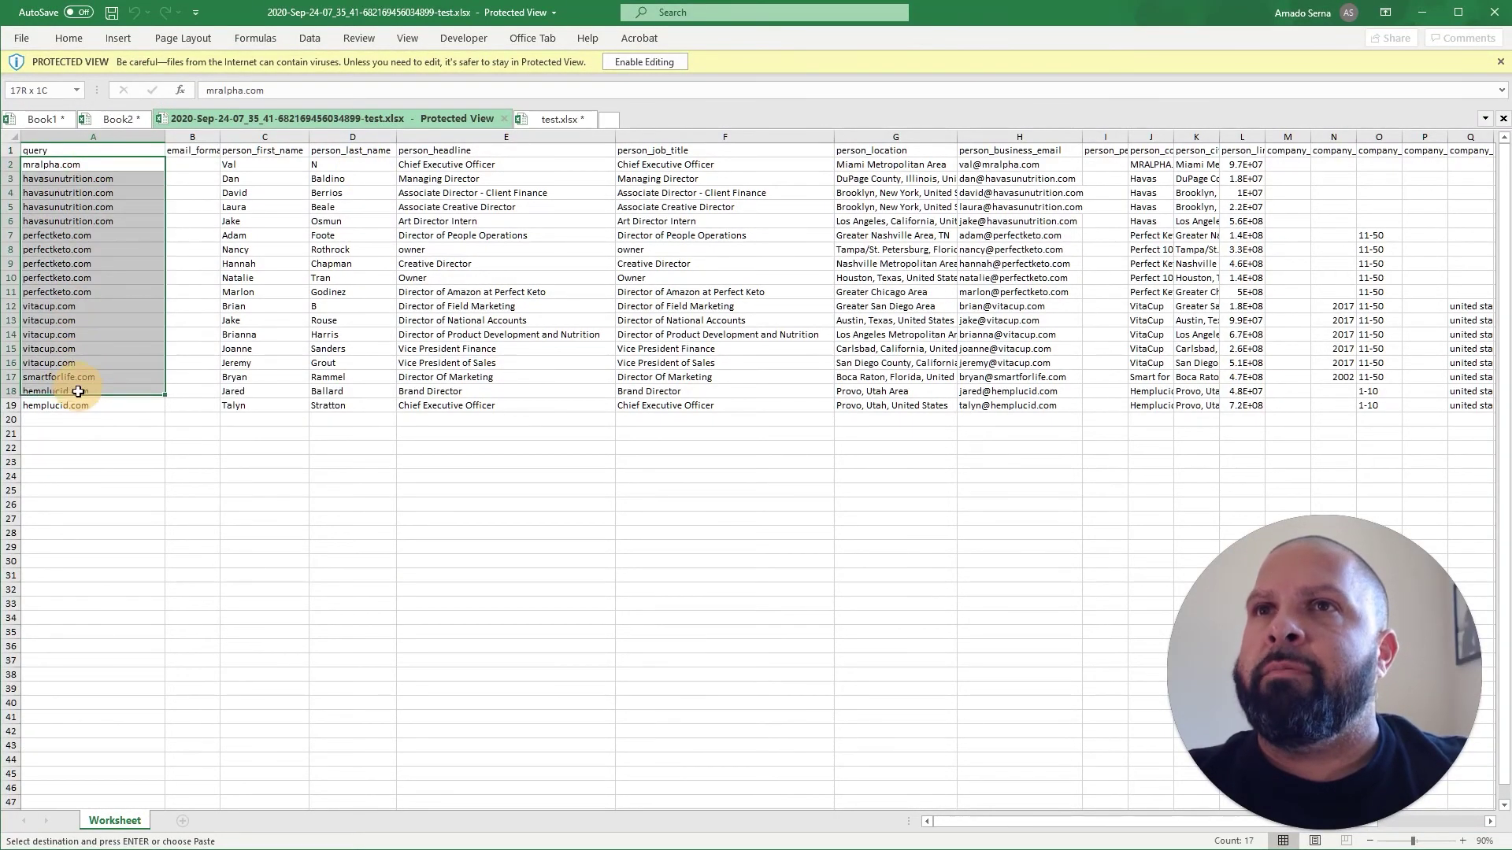
left_click(100, 450)
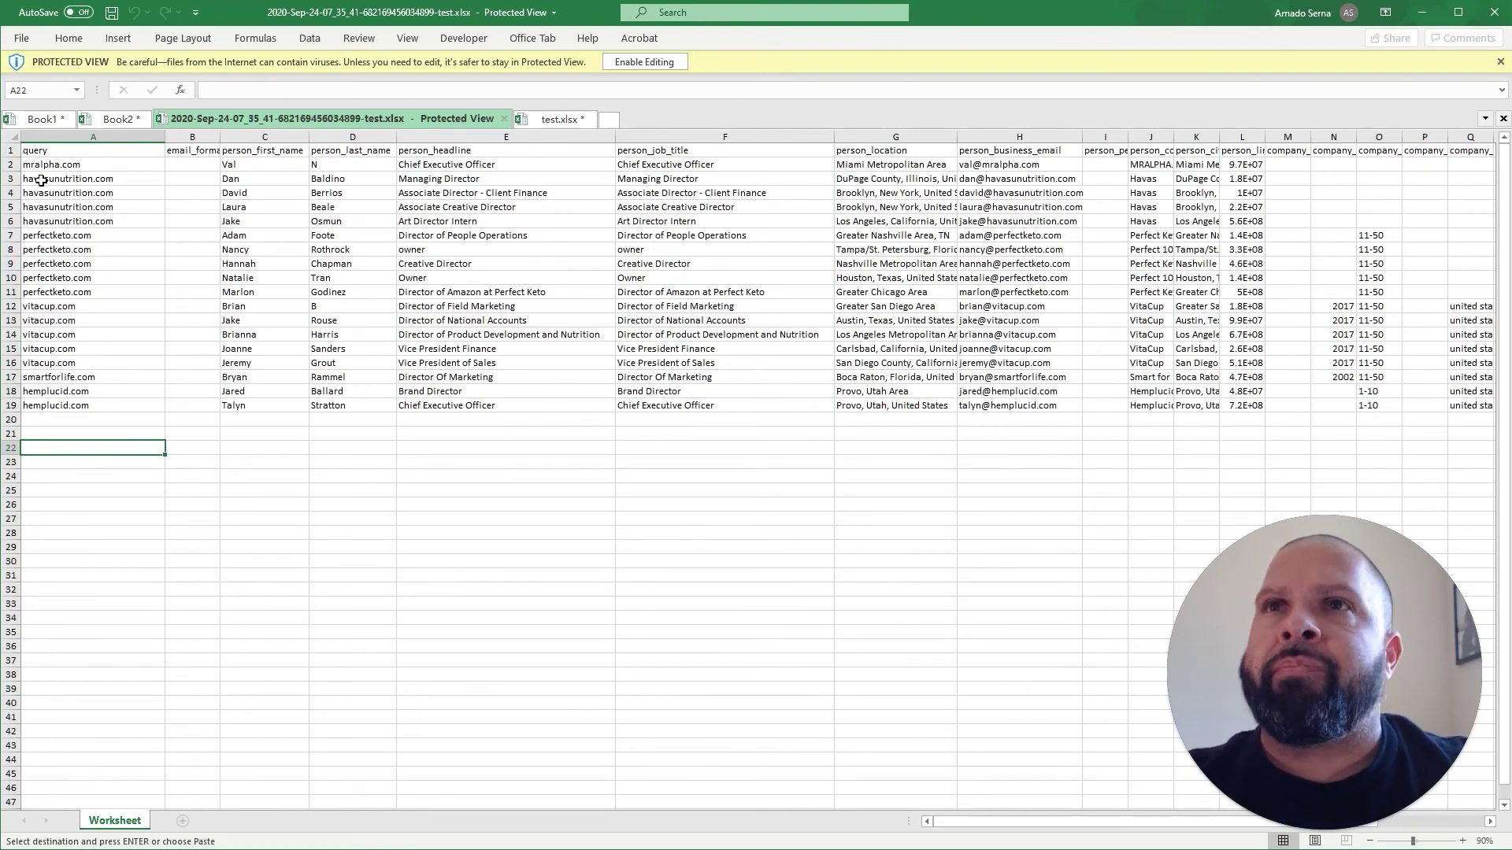
left_click(11, 164)
left_click(193, 235)
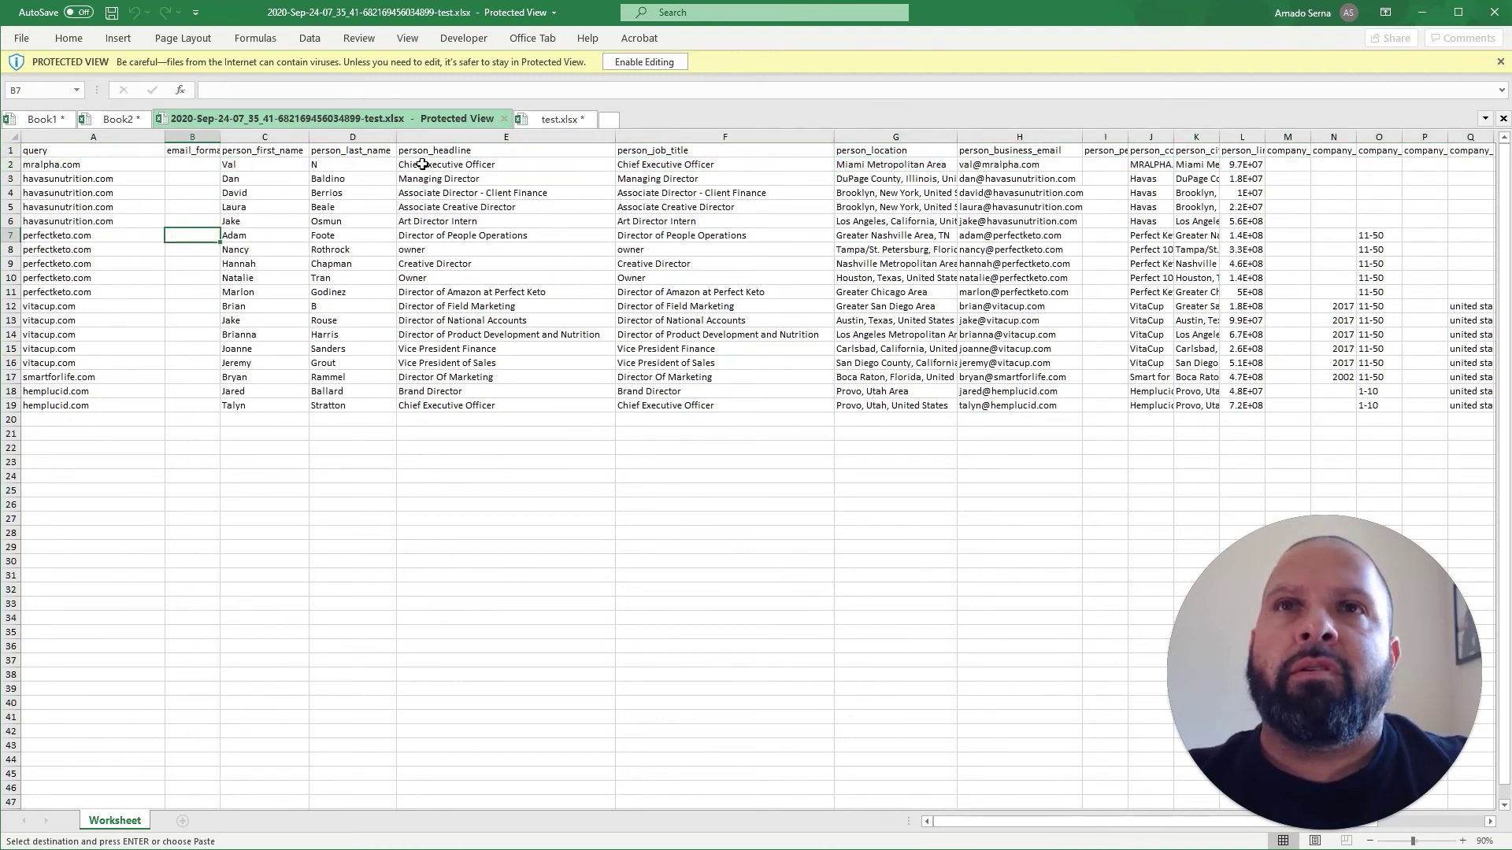
Review the first two contacts' names, job titles and business emails
left_click(463, 164)
left_click(243, 163)
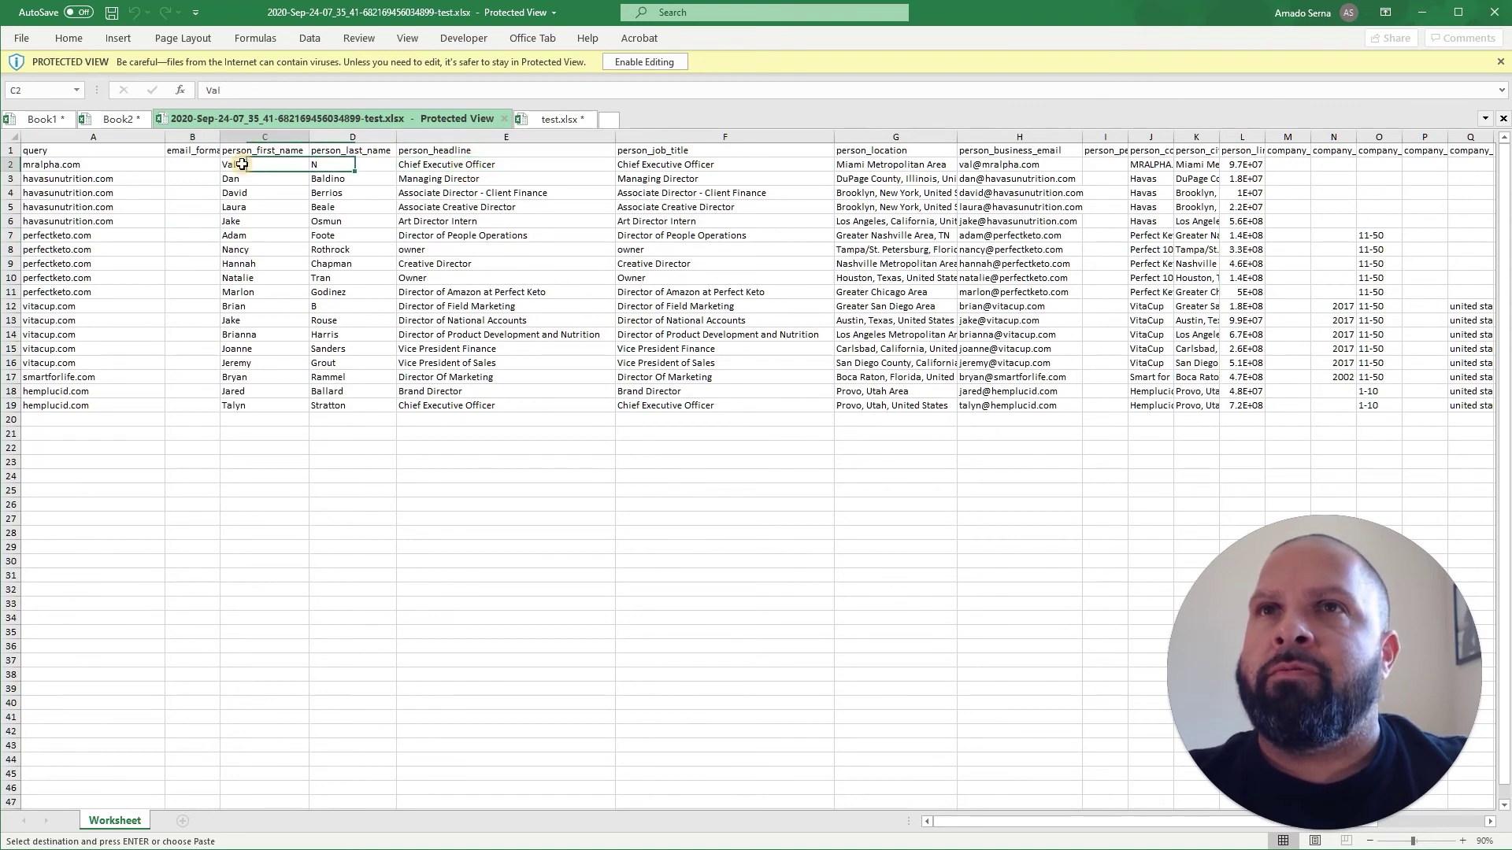
left_click(317, 164)
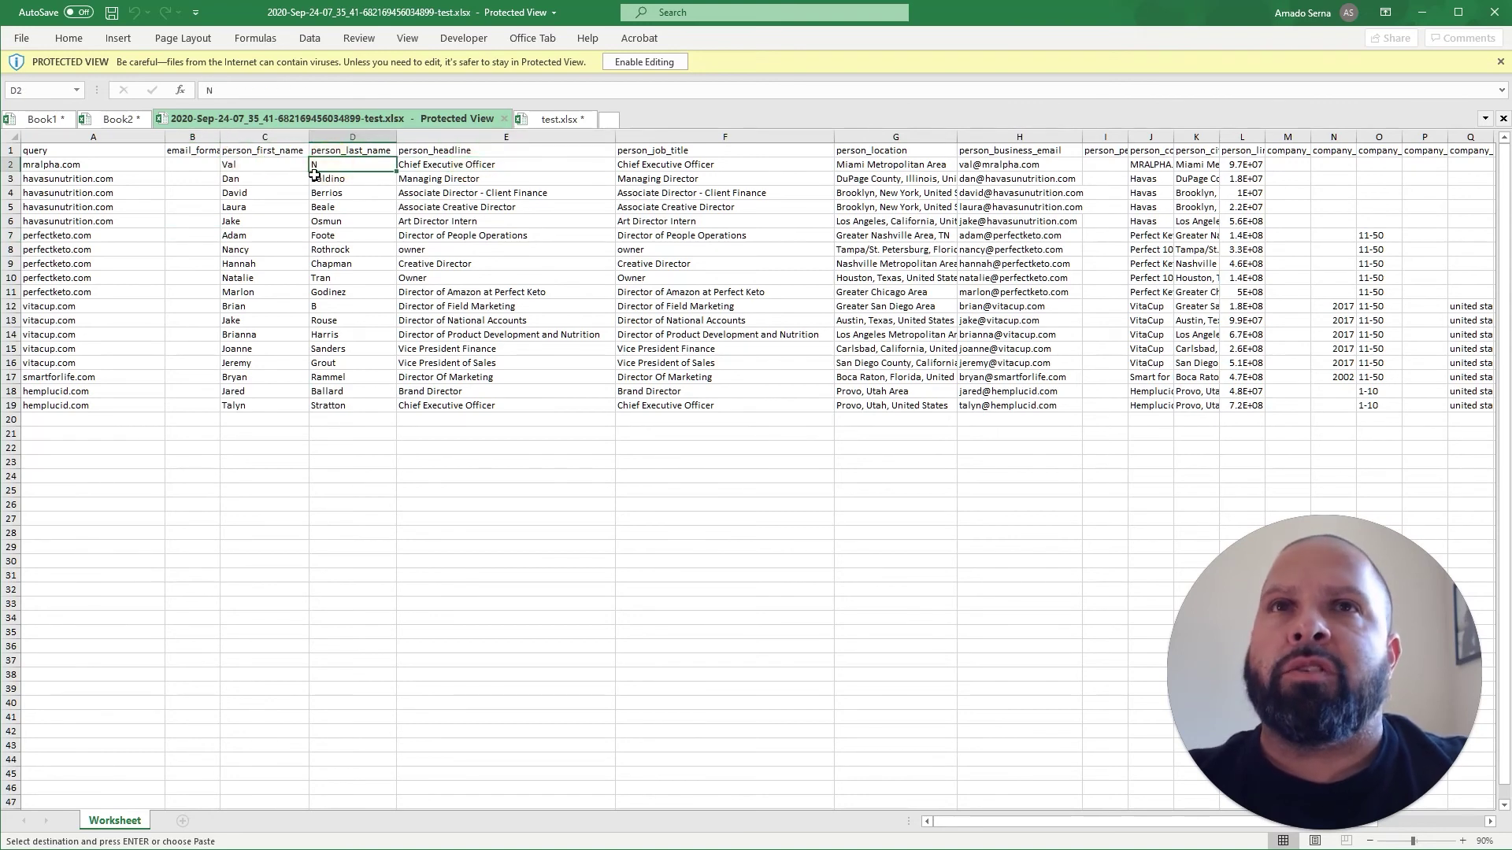
left_click(1019, 166)
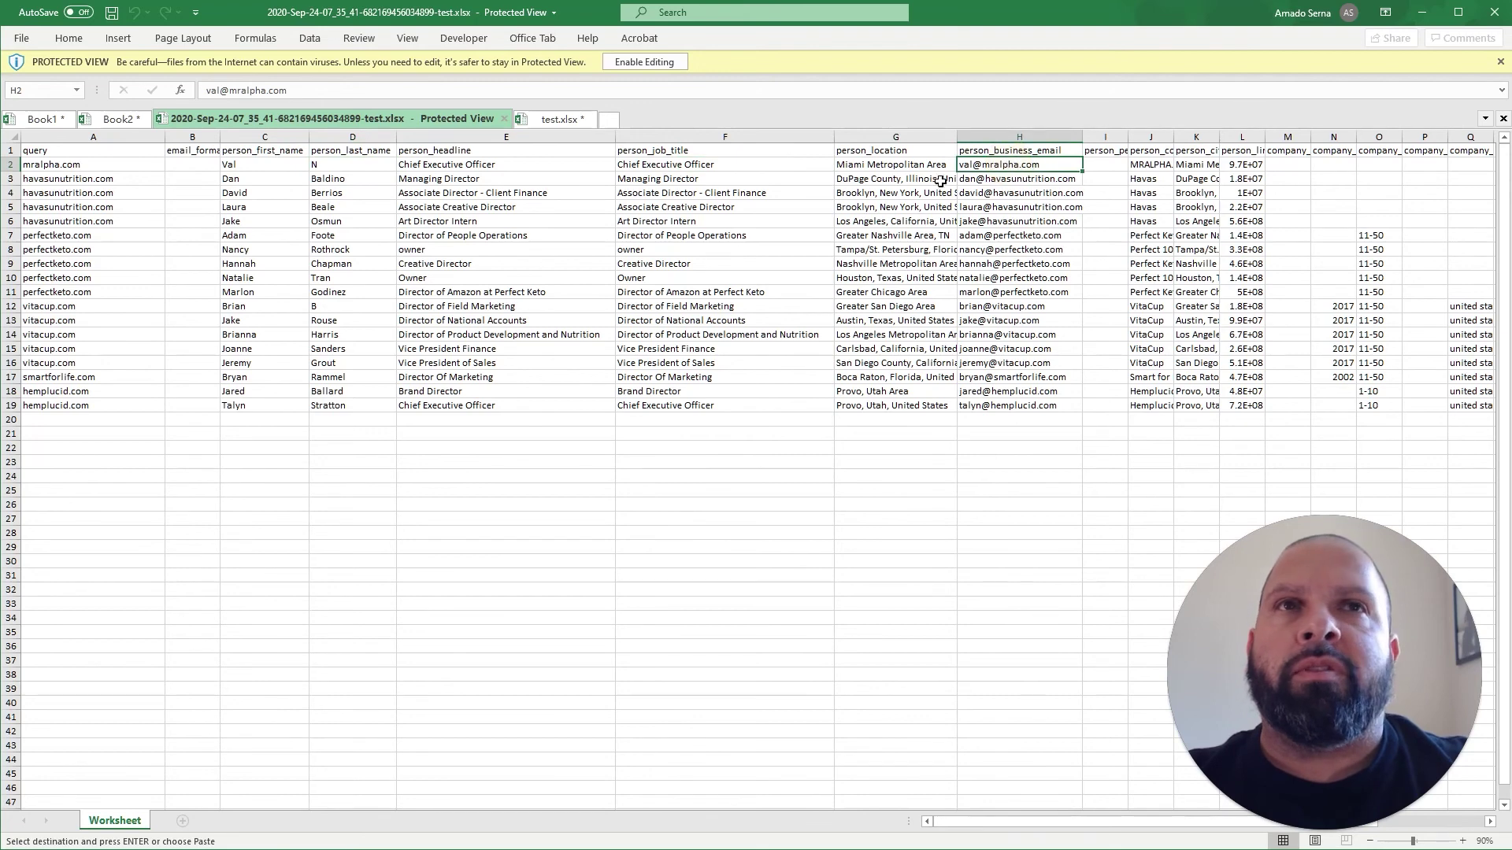
left_click(89, 183)
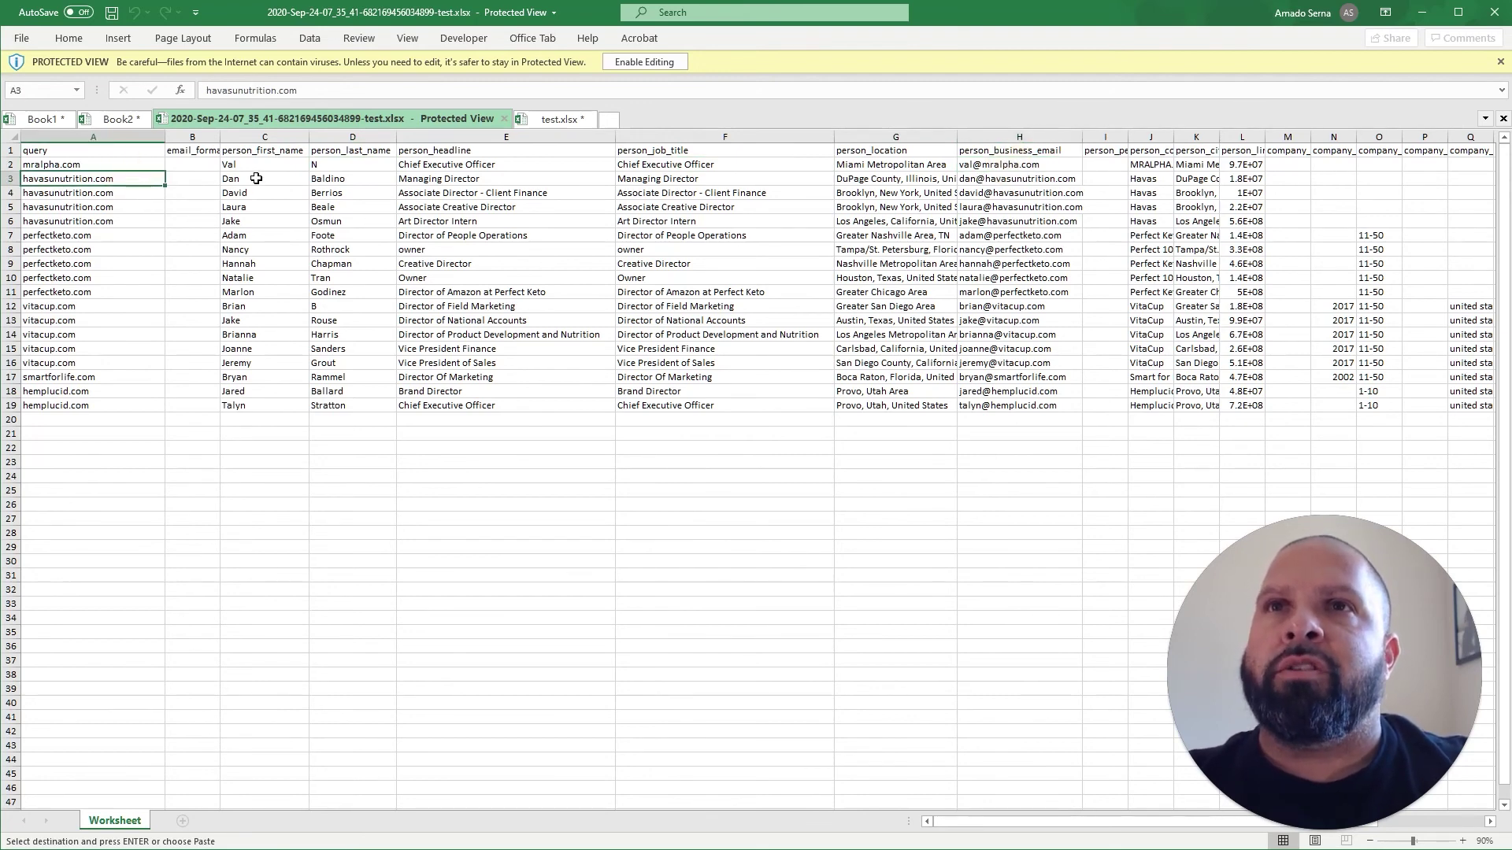
left_click(258, 178)
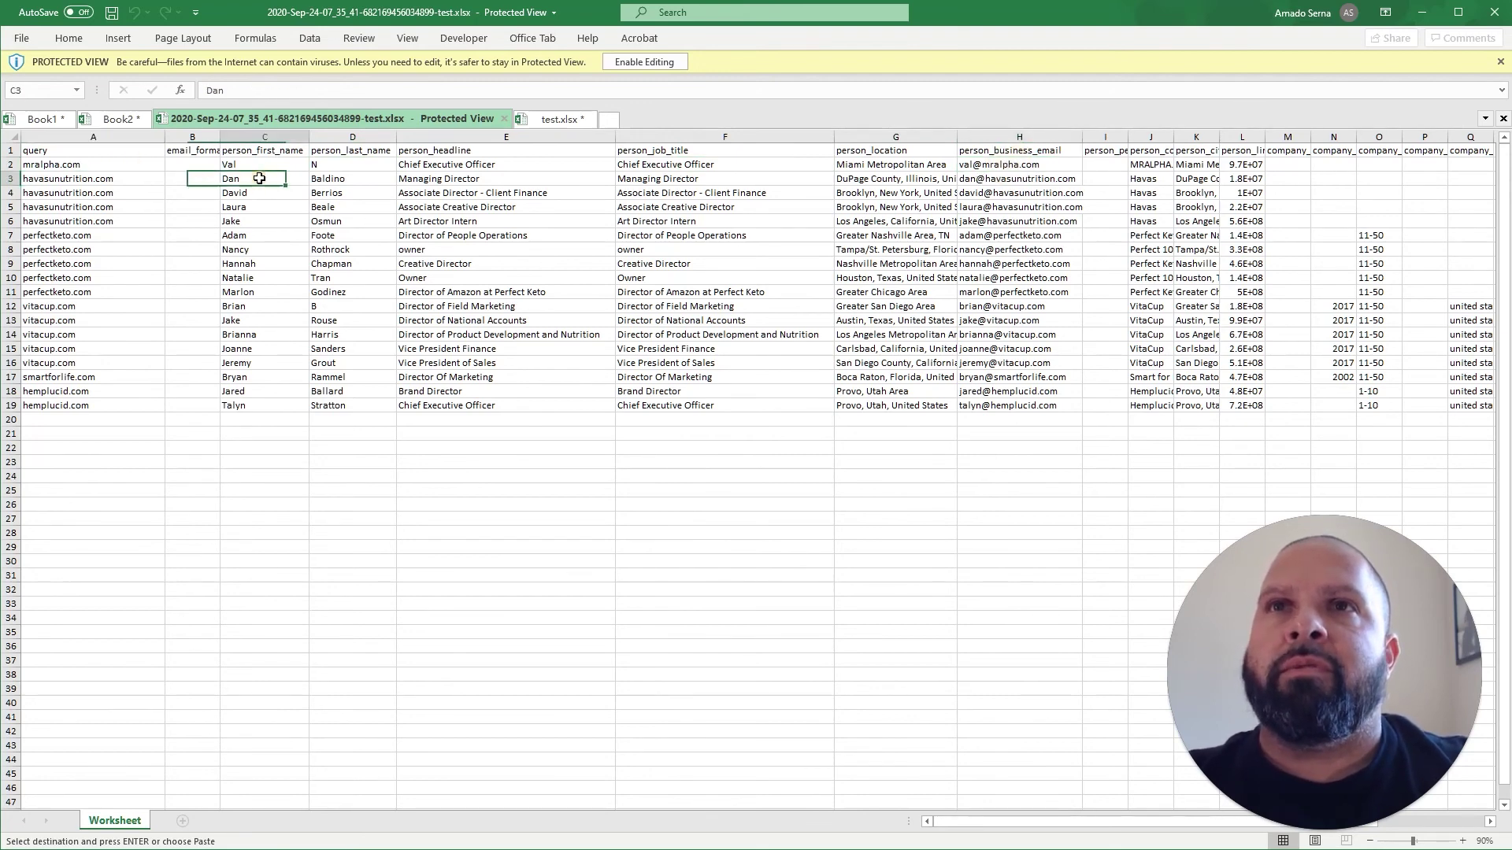
left_click(471, 179)
left_click(992, 180)
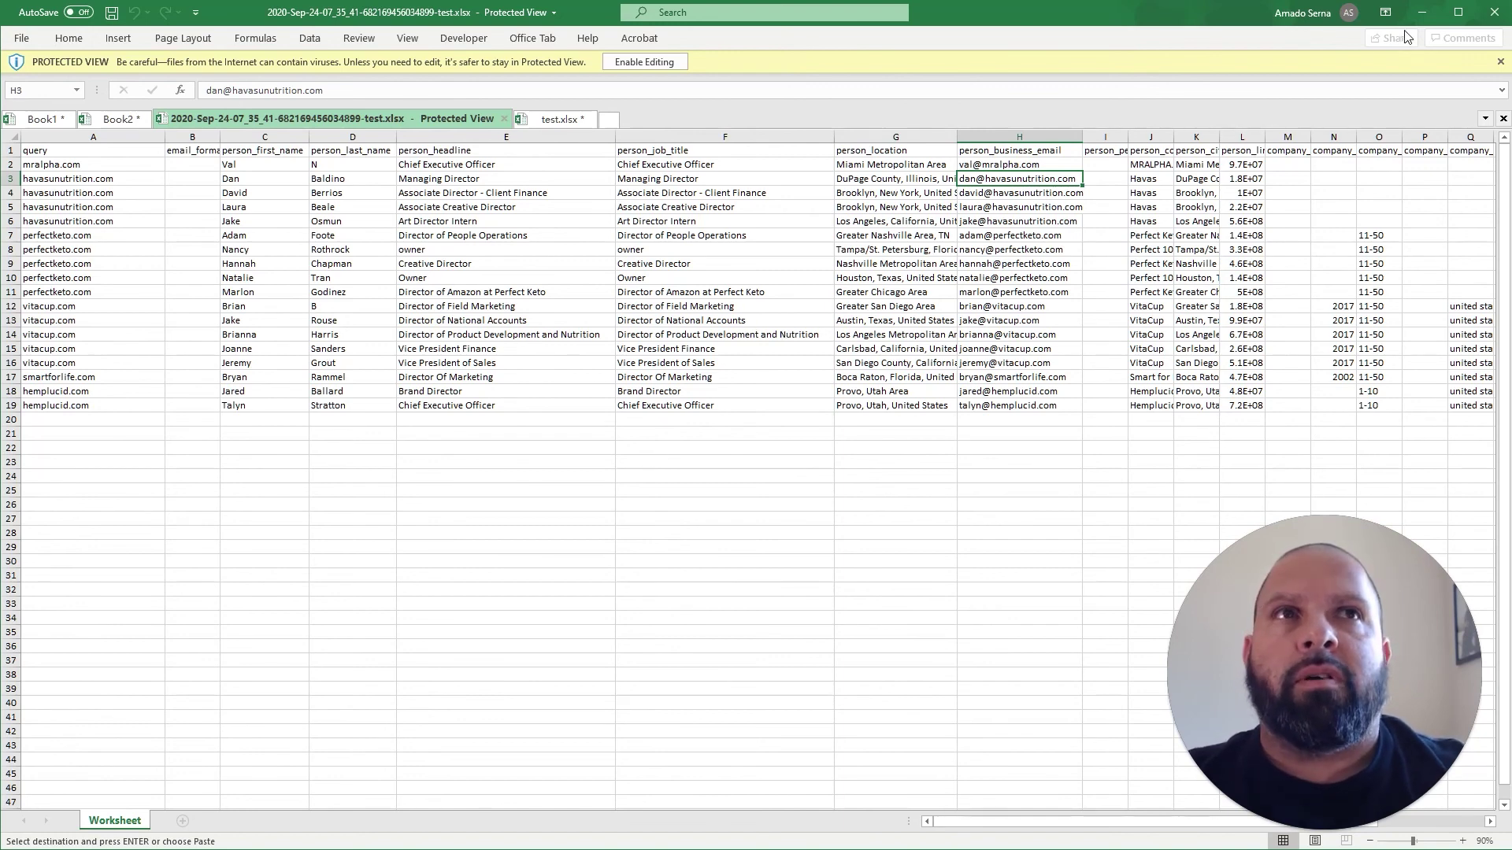
Minimize Excel to show the Icy Leads Test upload: Finished, 29 of 29, 18 contacts
left_click(1423, 12)
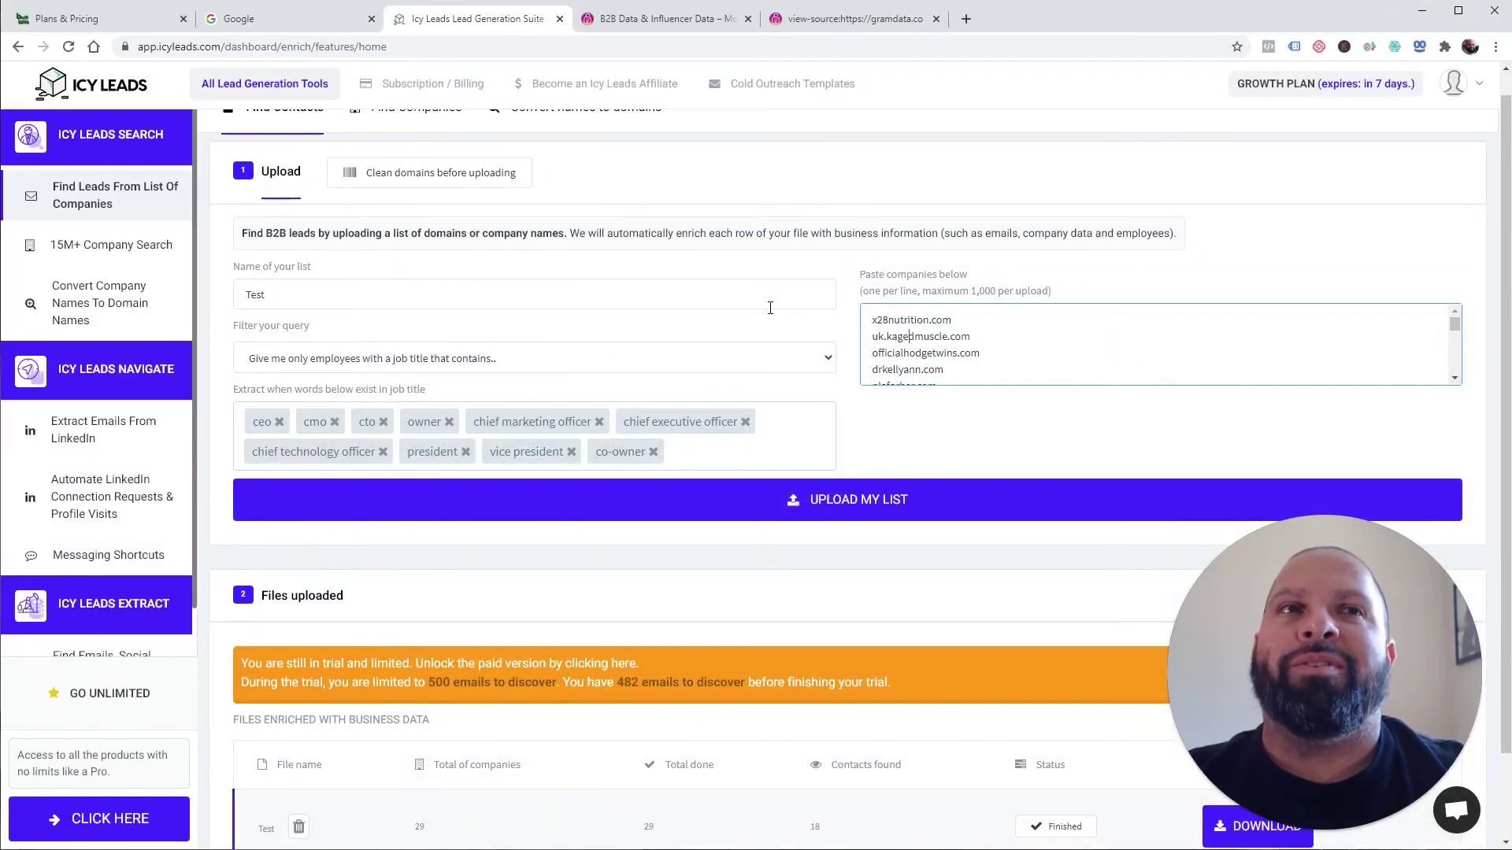